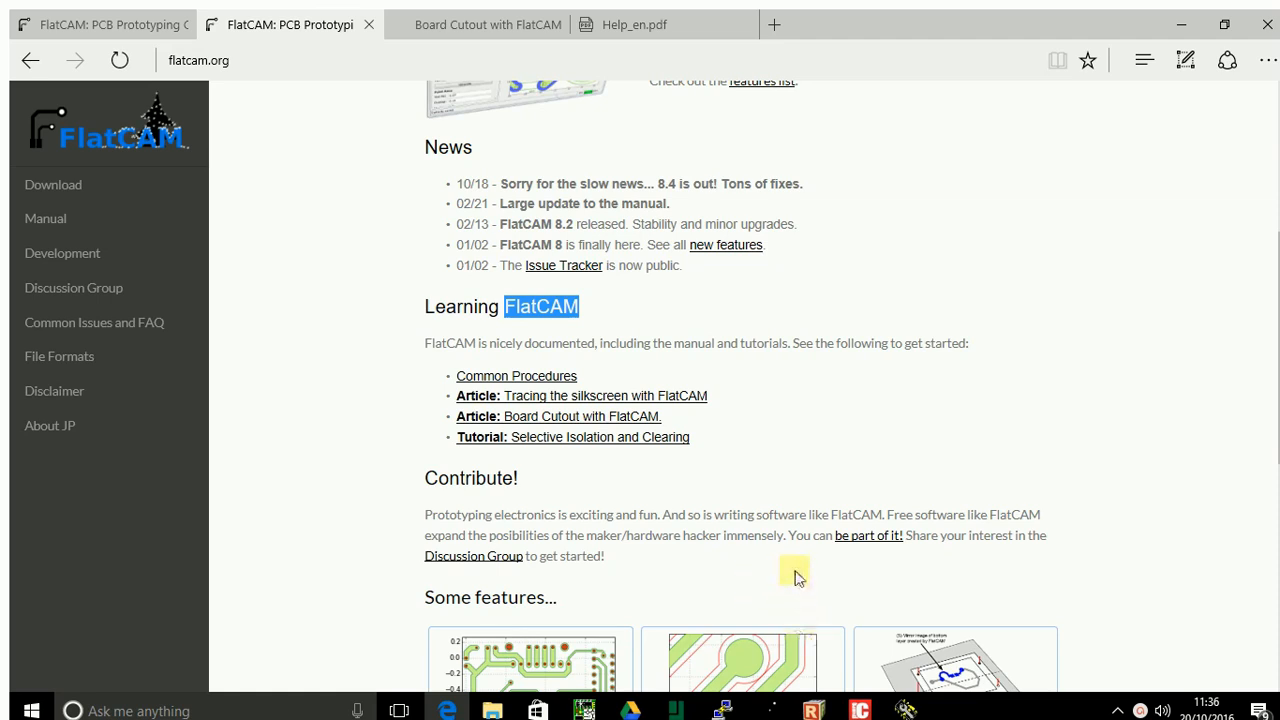
Switch to FlatCAM and shrink the TCL Shell area to enlarge the plot.
{"action": "left_click", "coordinate": [769, 712]}
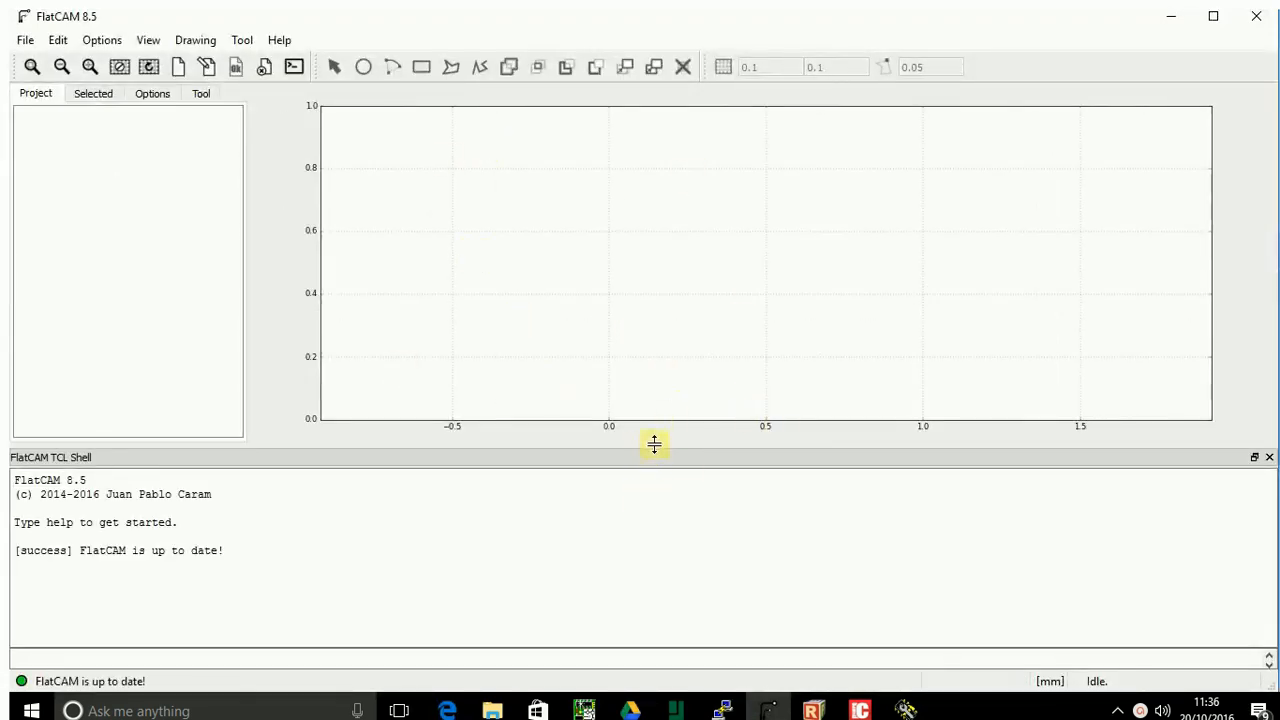
{"action": "left_click_drag", "start_coordinate": [654, 457], "coordinate": [679, 638]}
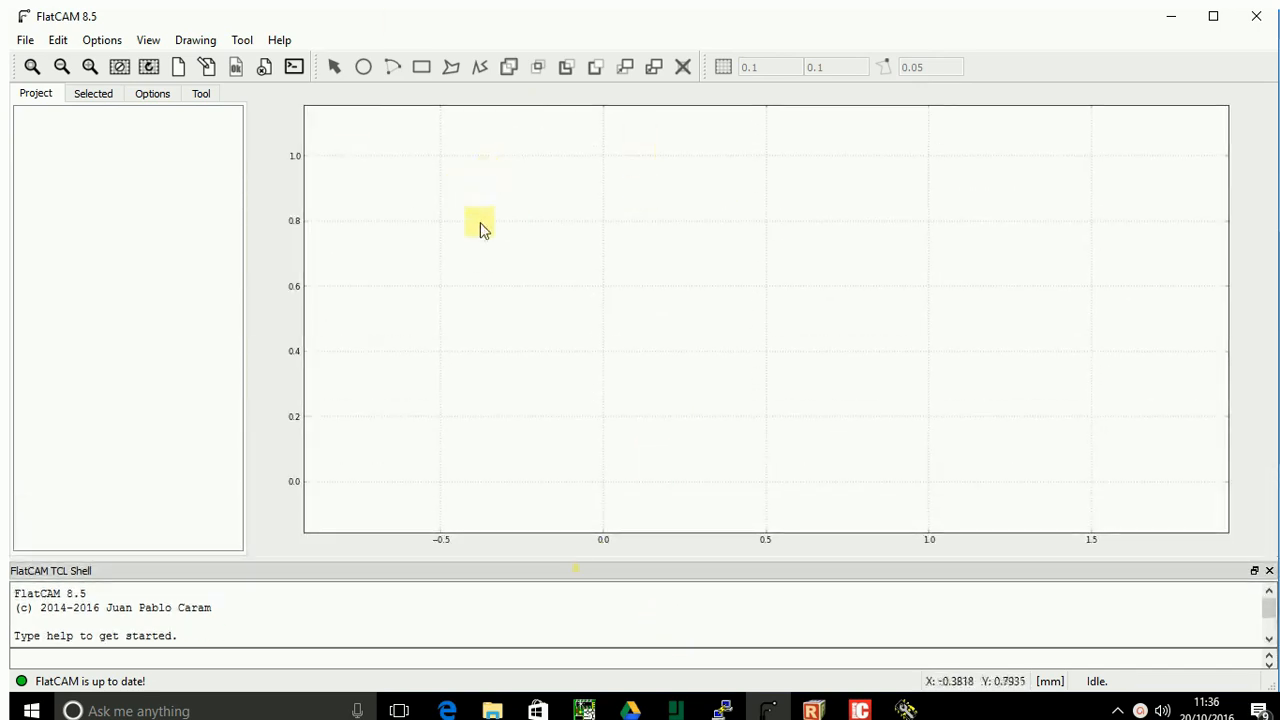
Change the units in the project options to inch and accept the scaling of all objects.
{"action": "left_click", "coordinate": [155, 95]}
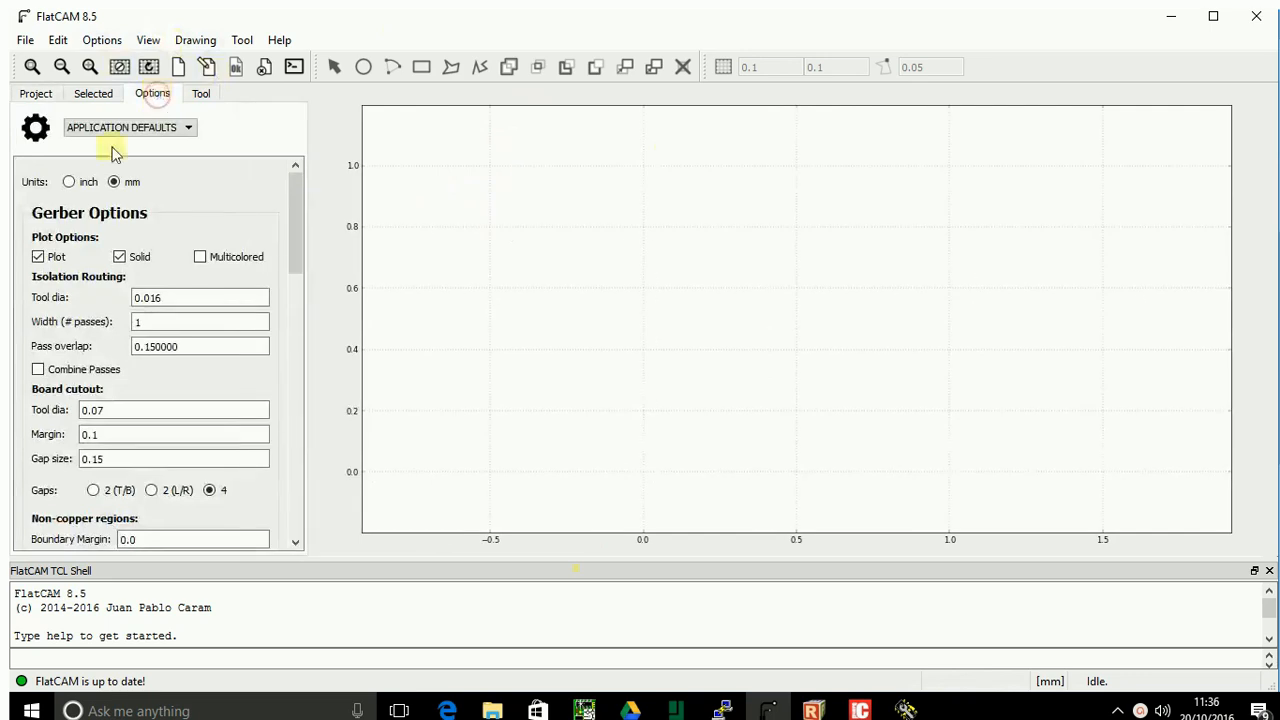
{"action": "left_click", "coordinate": [128, 127]}
{"action": "left_click", "coordinate": [143, 157]}
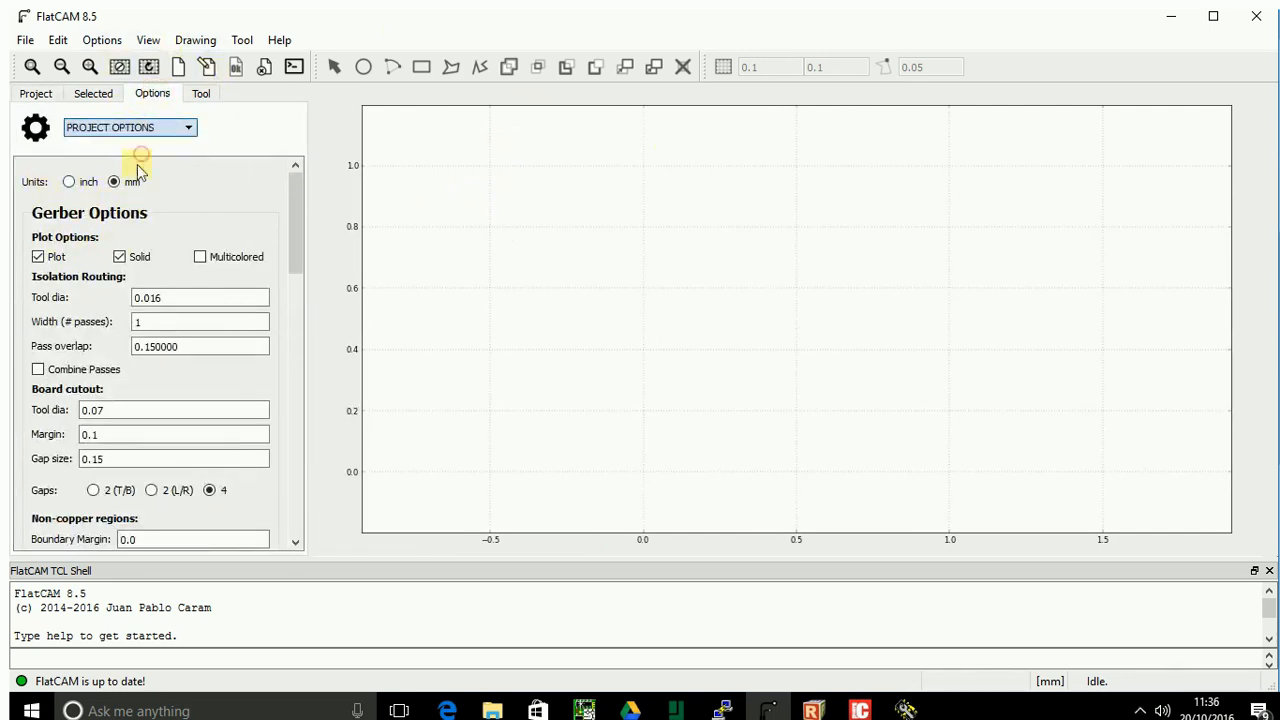
{"action": "left_click", "coordinate": [68, 182]}
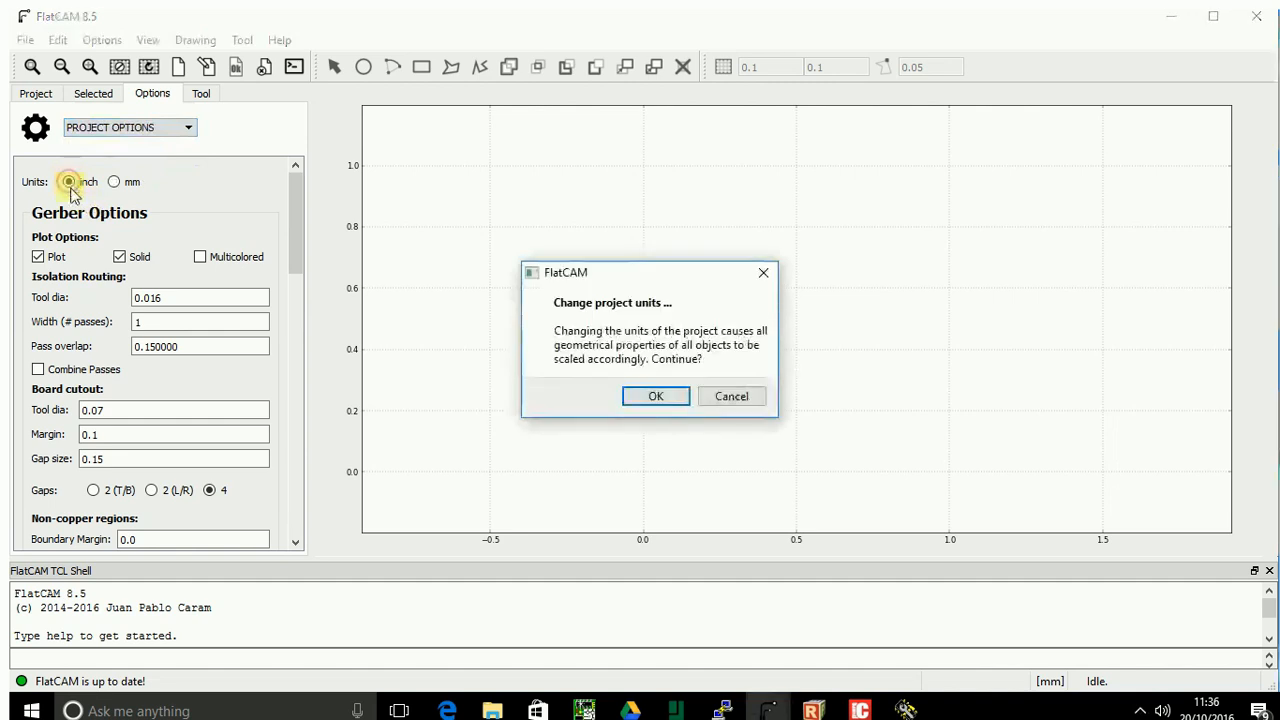
{"action": "left_click", "coordinate": [651, 397]}
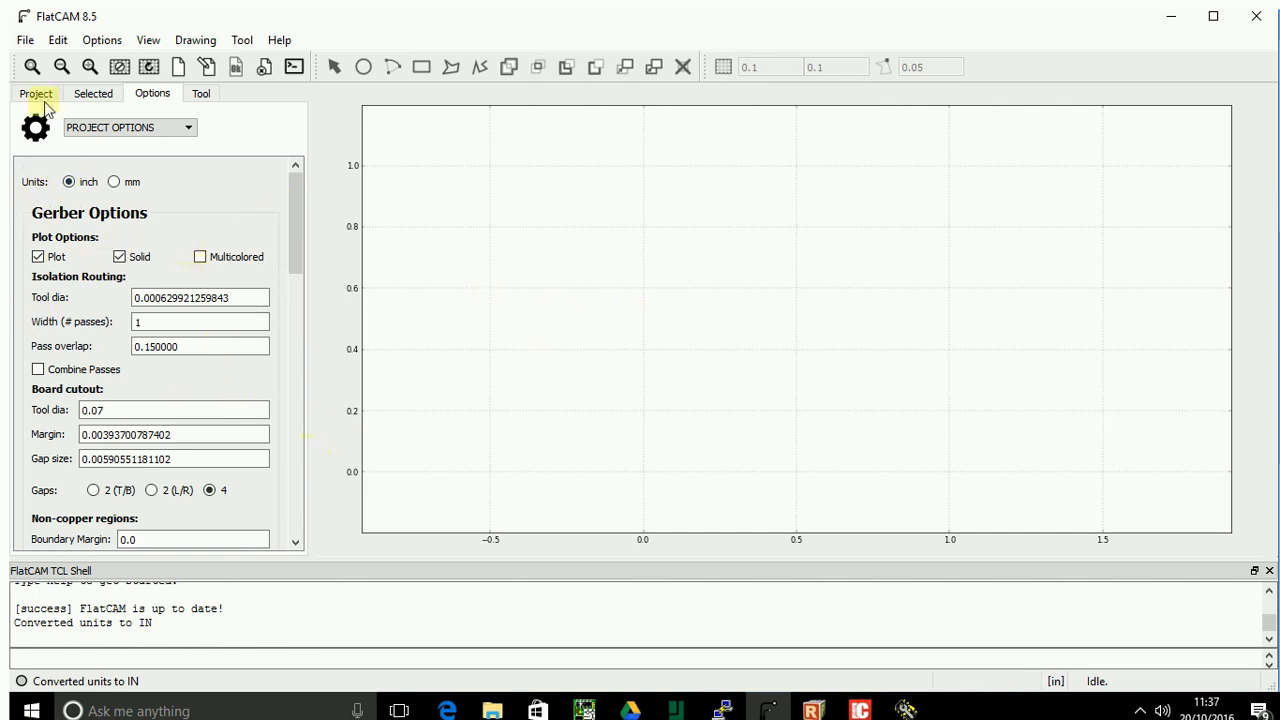
Load the top copper layer file Top_elec.grb.spl as a Gerber.
{"action": "left_click", "coordinate": [25, 42]}
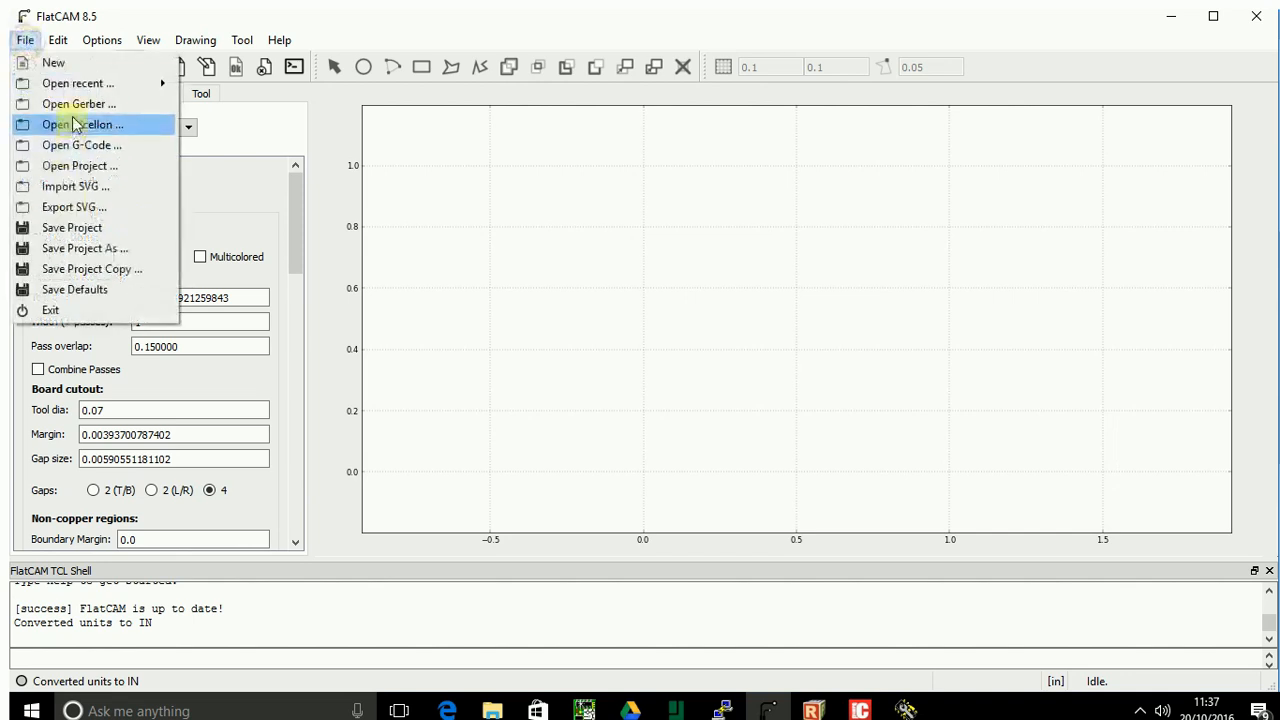
{"action": "left_click", "coordinate": [78, 106]}
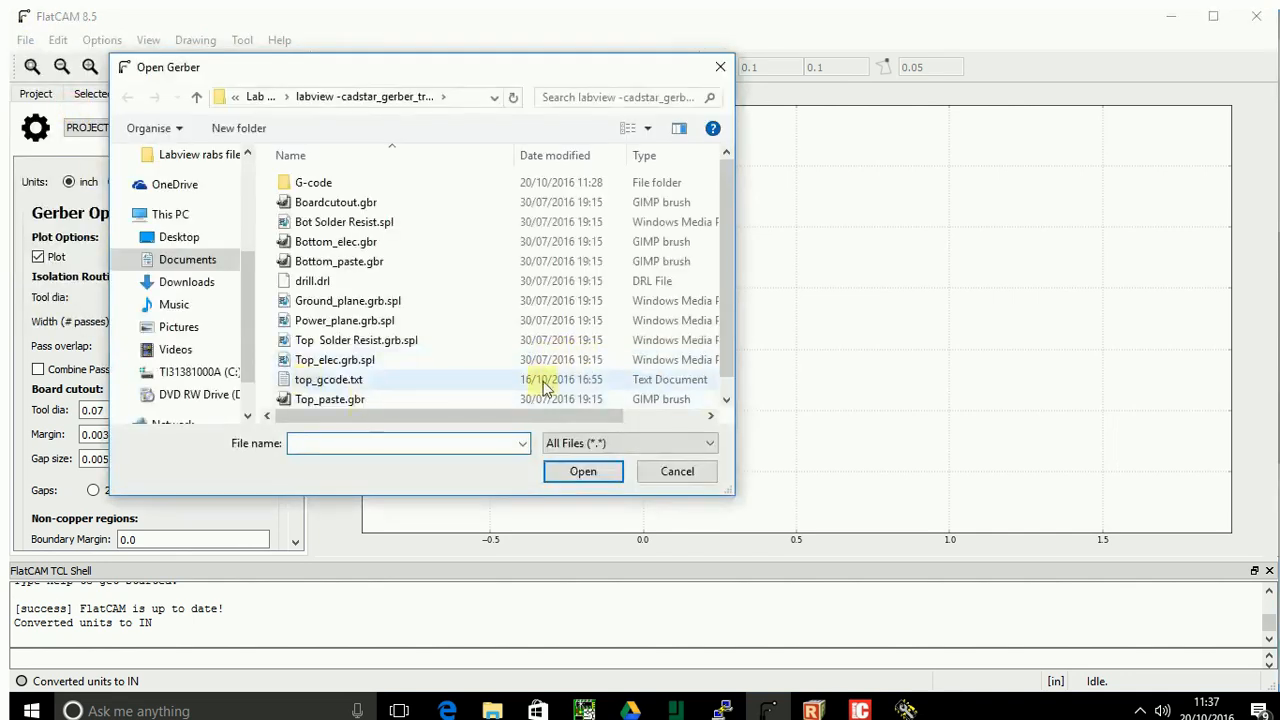
{"action": "left_click", "coordinate": [727, 400]}
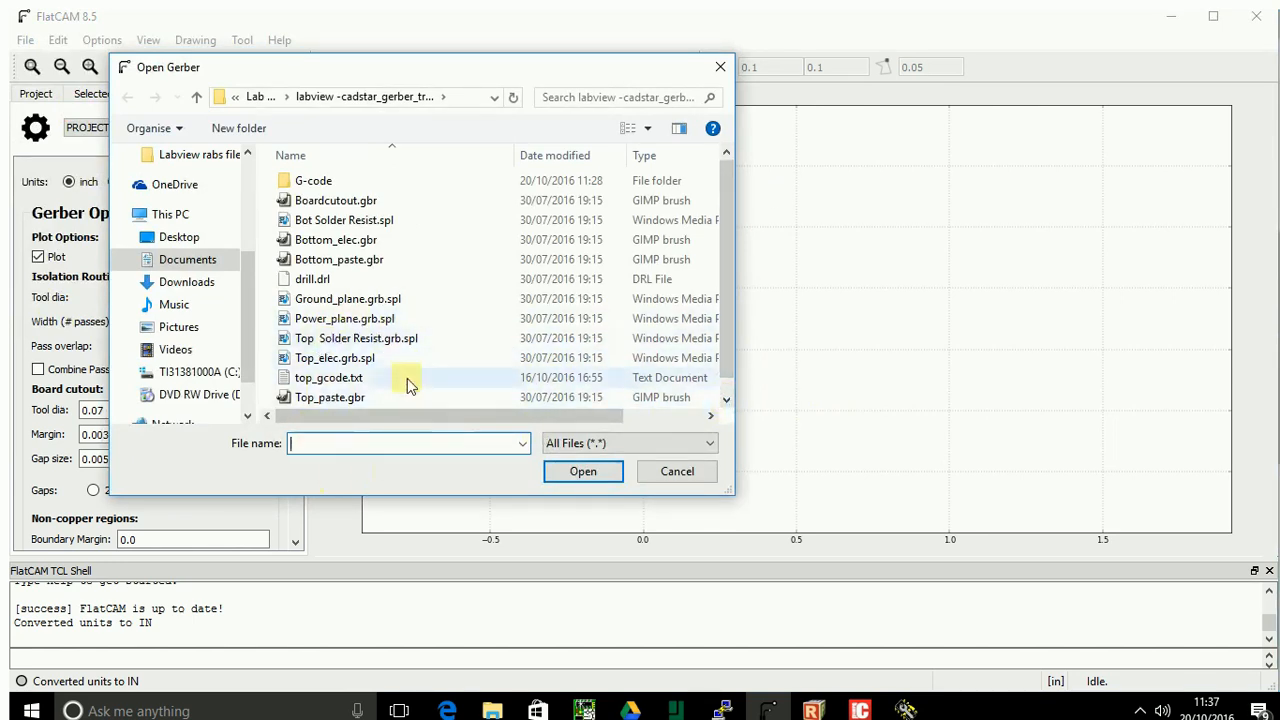
{"action": "left_click", "coordinate": [357, 357]}
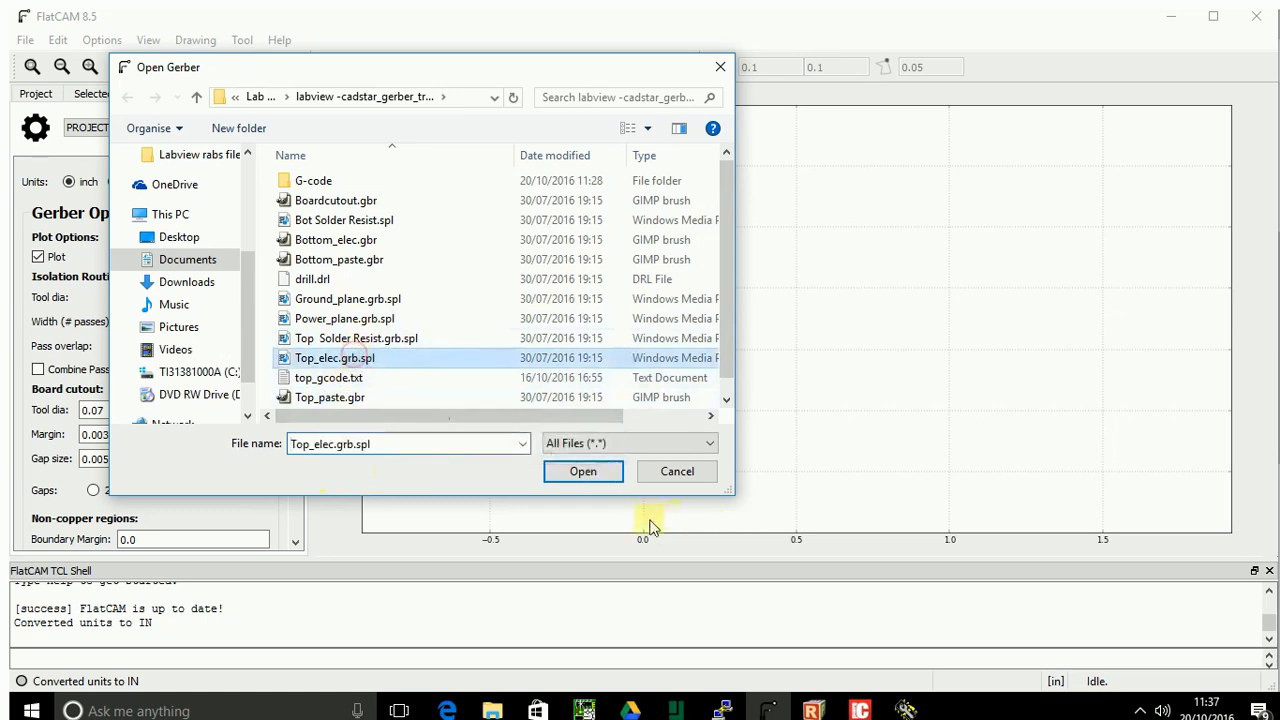
{"action": "left_click", "coordinate": [583, 473]}
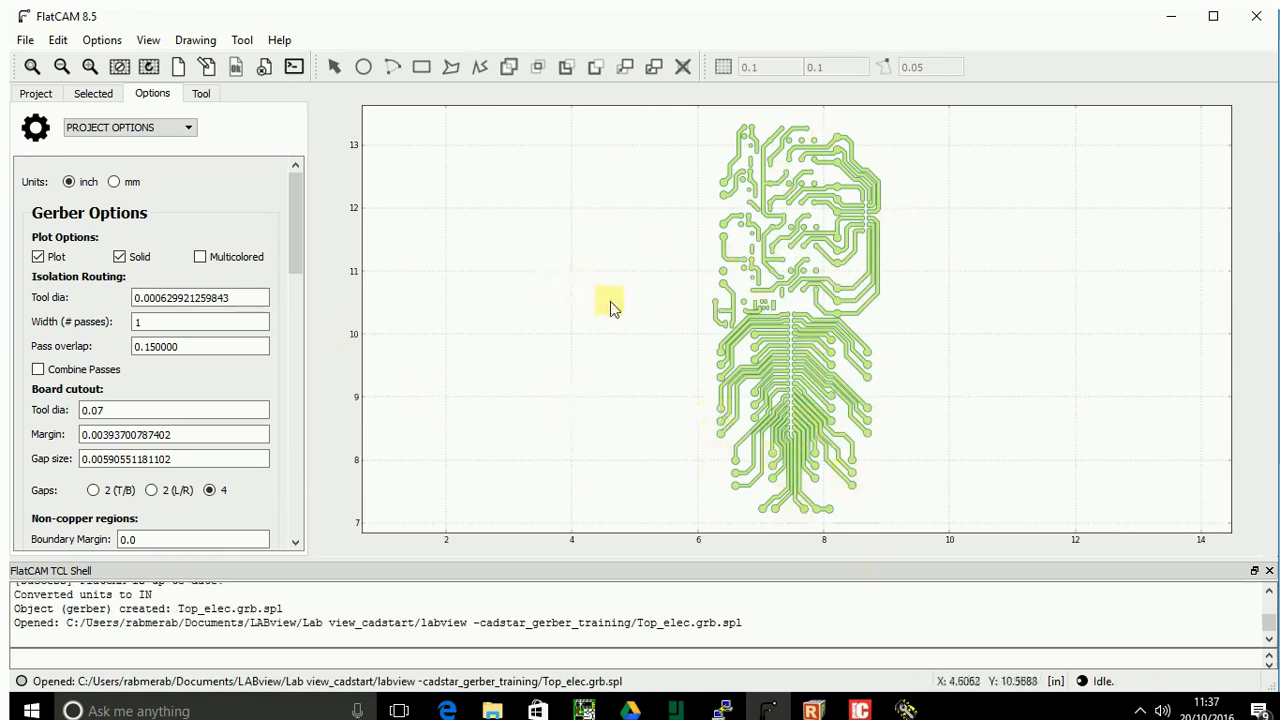
Load the board outline file Boardcutout.gbr as a Gerber into the same project.
{"action": "left_click", "coordinate": [38, 92]}
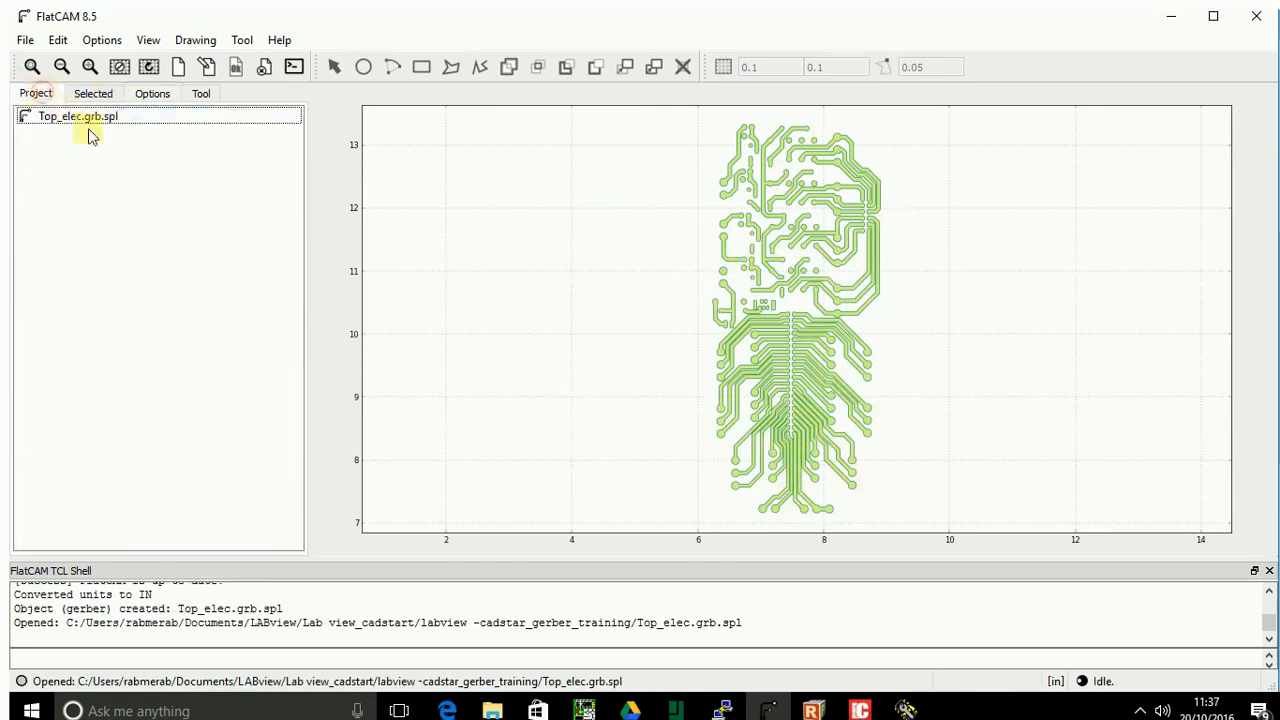
{"action": "left_click", "coordinate": [27, 42]}
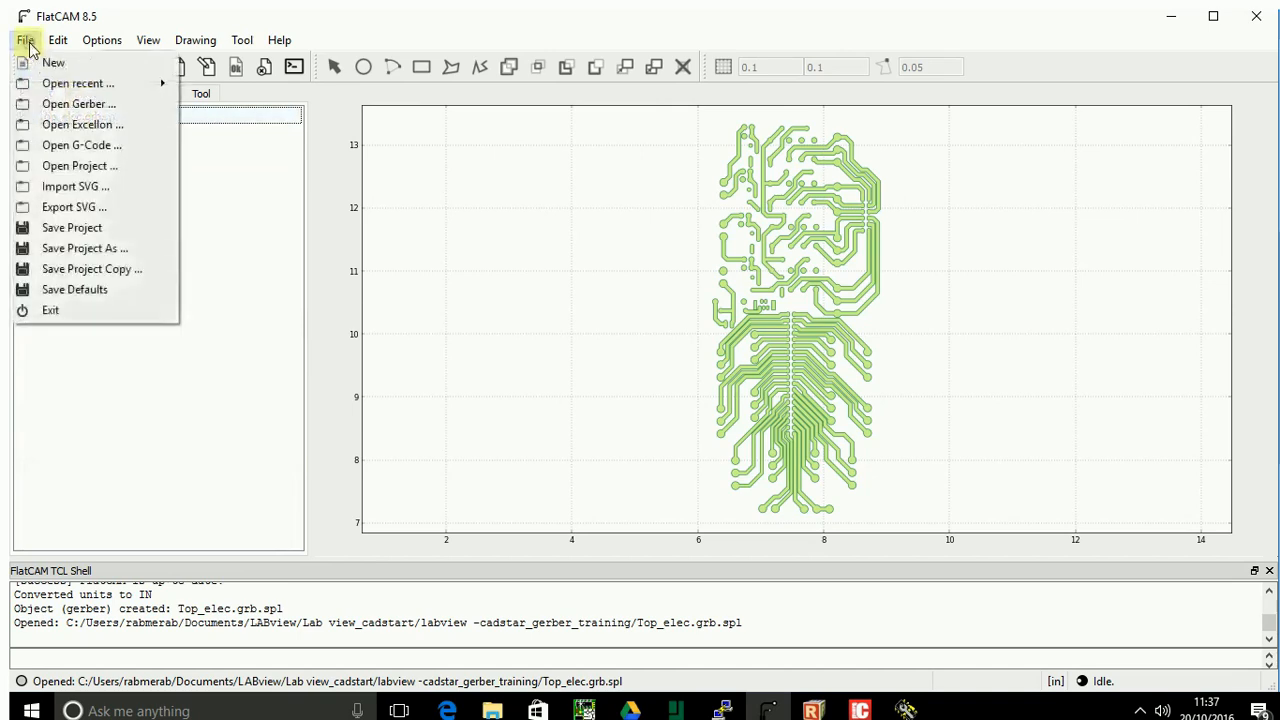
{"action": "left_click", "coordinate": [90, 106]}
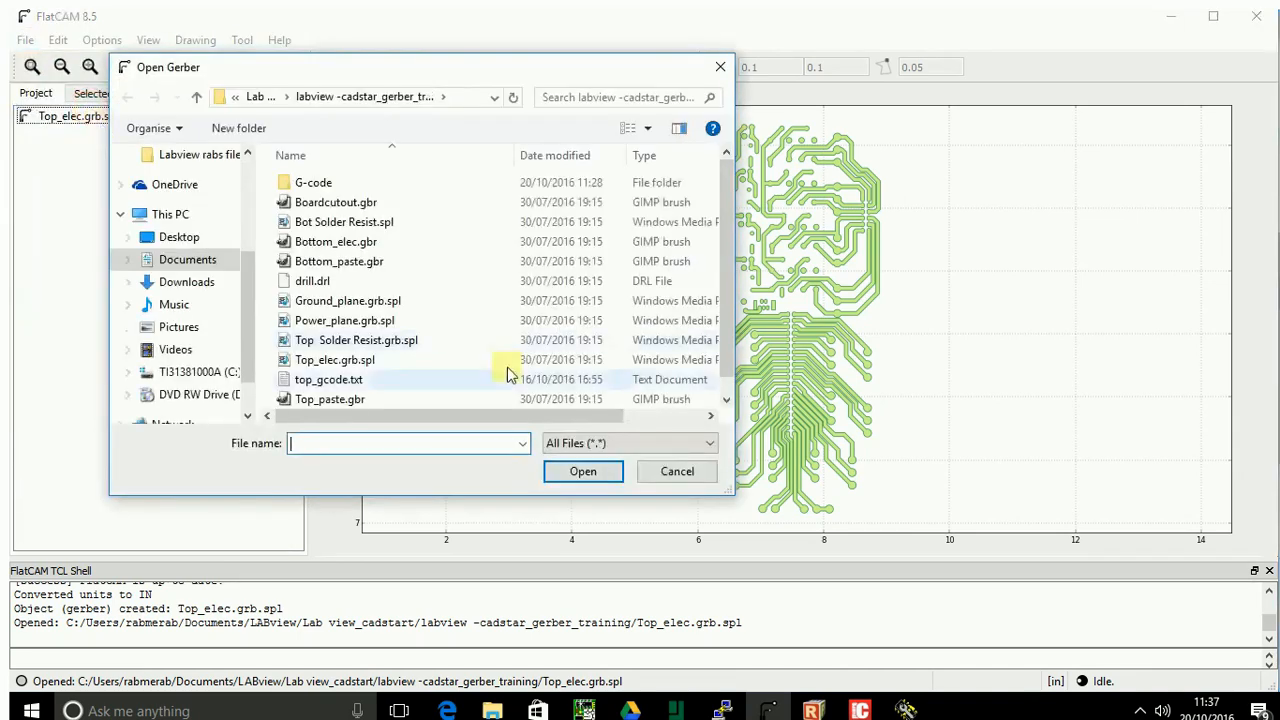
{"action": "left_click", "coordinate": [330, 203]}
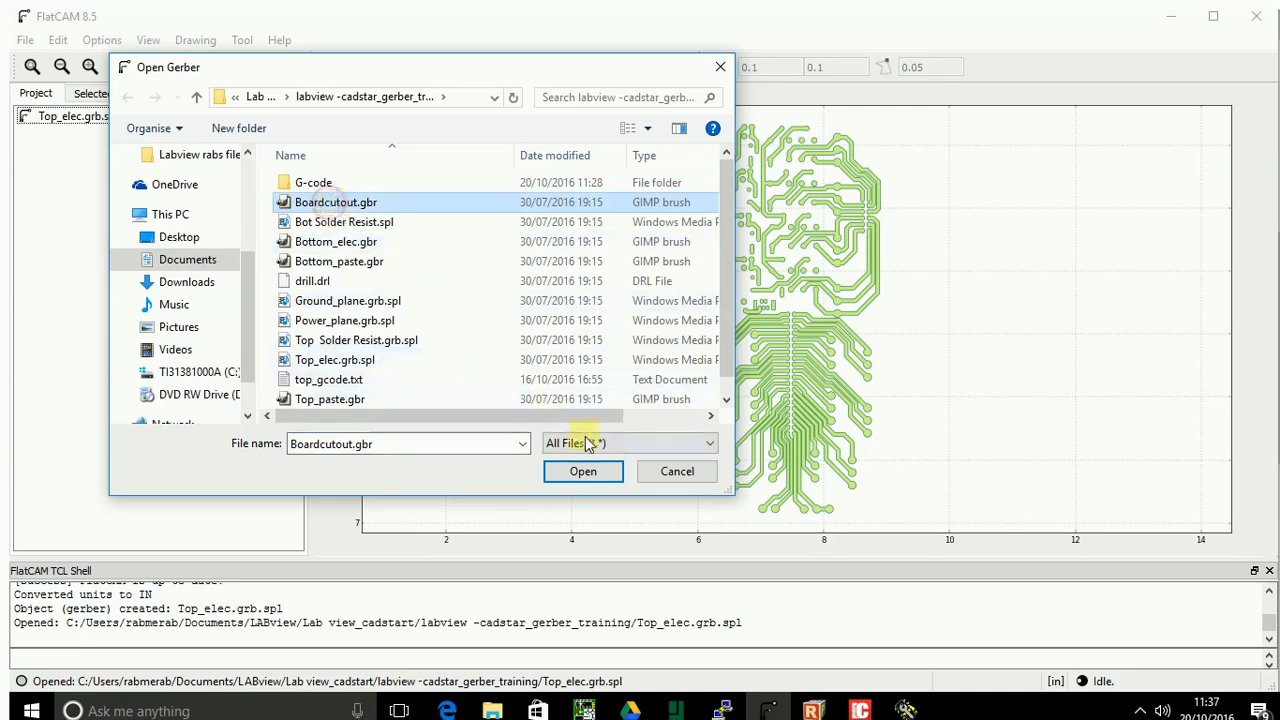
{"action": "left_click", "coordinate": [580, 472]}
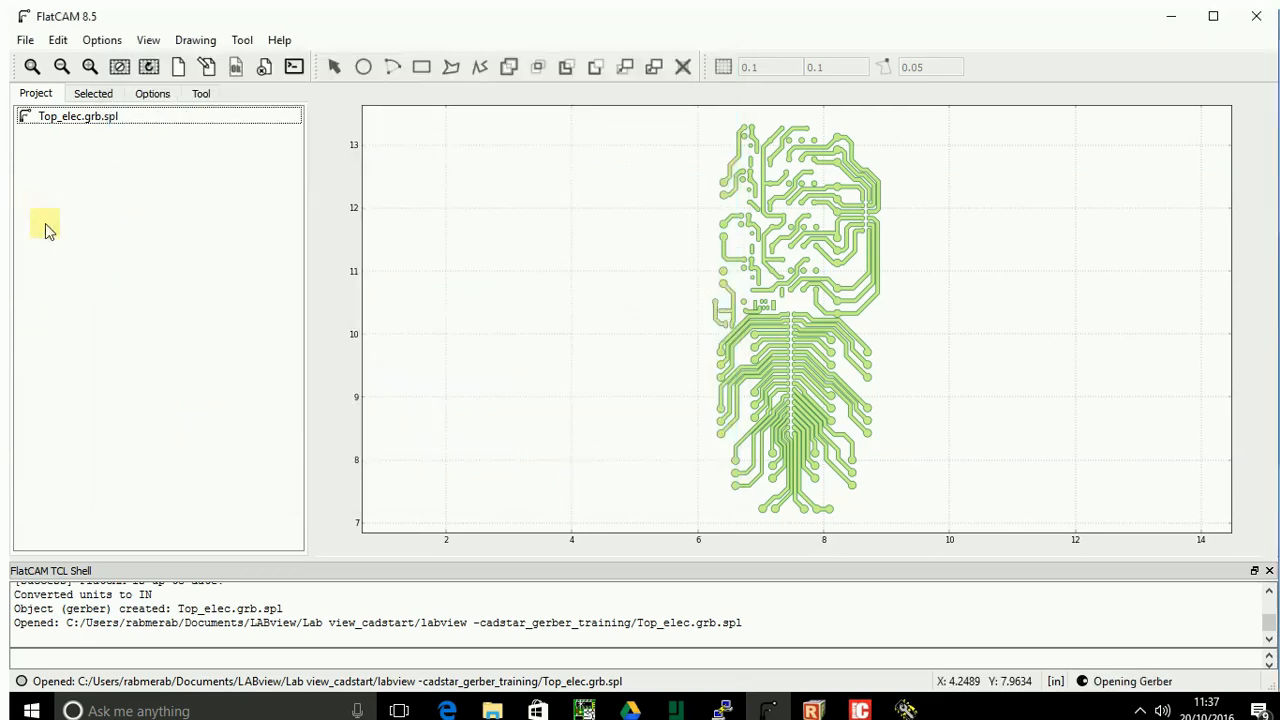
Load the drill file drill.drl as an Excellon object.
{"action": "left_click", "coordinate": [25, 42]}
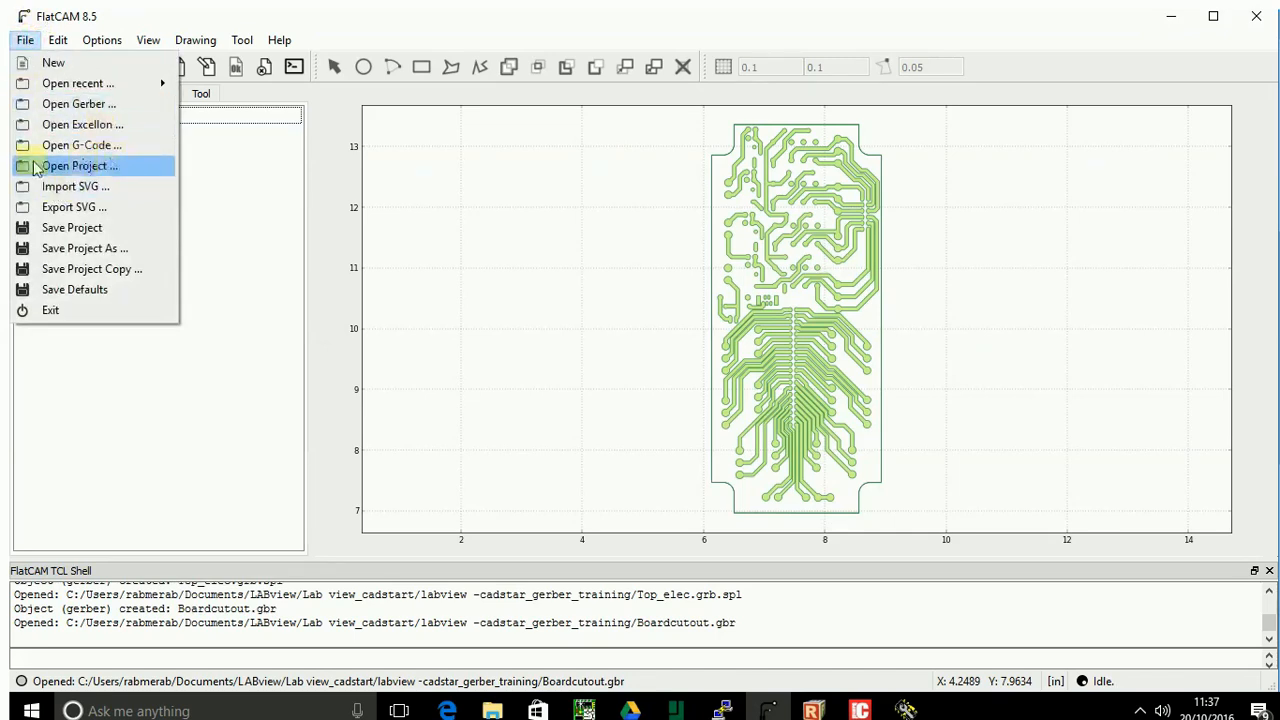
{"action": "left_click", "coordinate": [130, 135]}
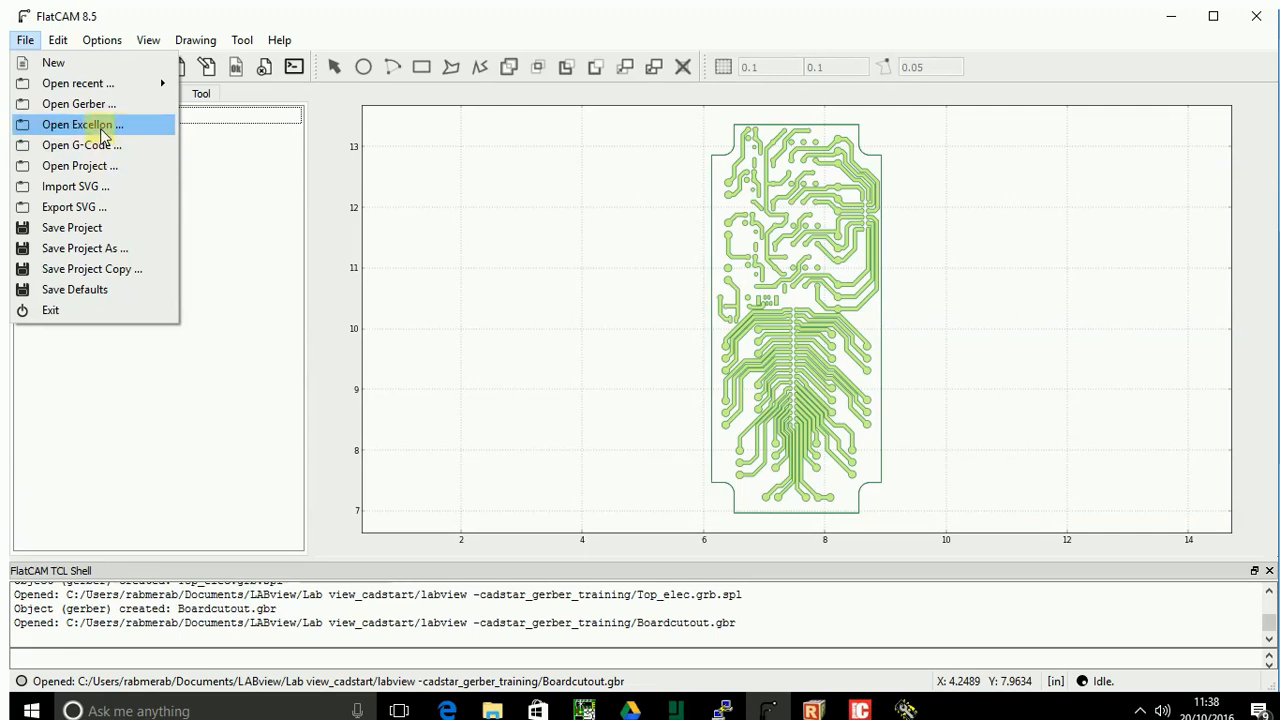
{"action": "left_click", "coordinate": [102, 128]}
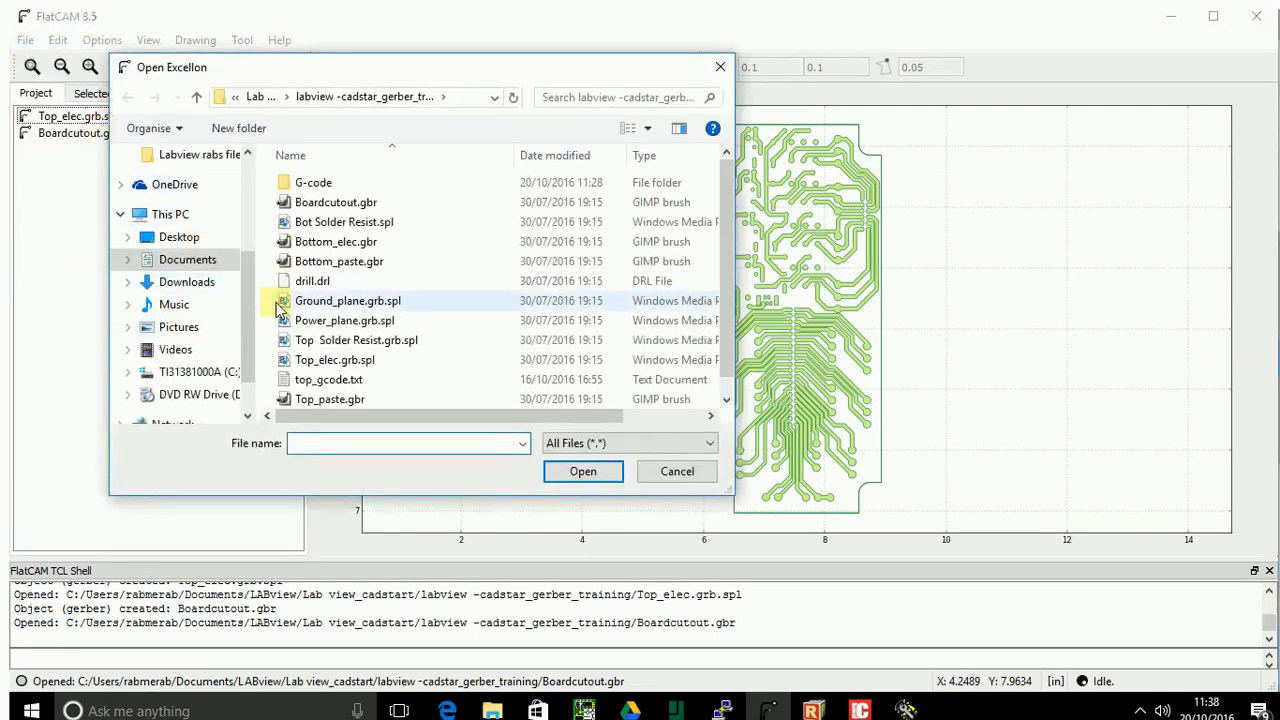
{"action": "left_click", "coordinate": [310, 282]}
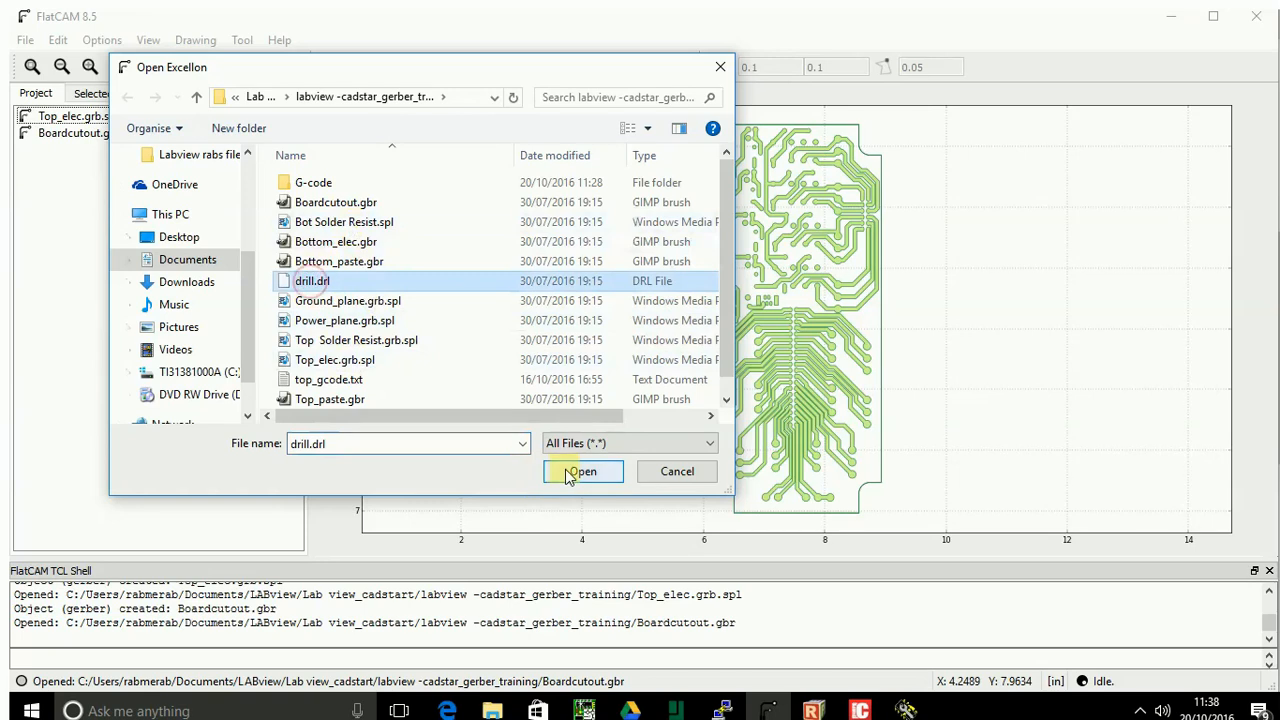
{"action": "left_click", "coordinate": [570, 471]}
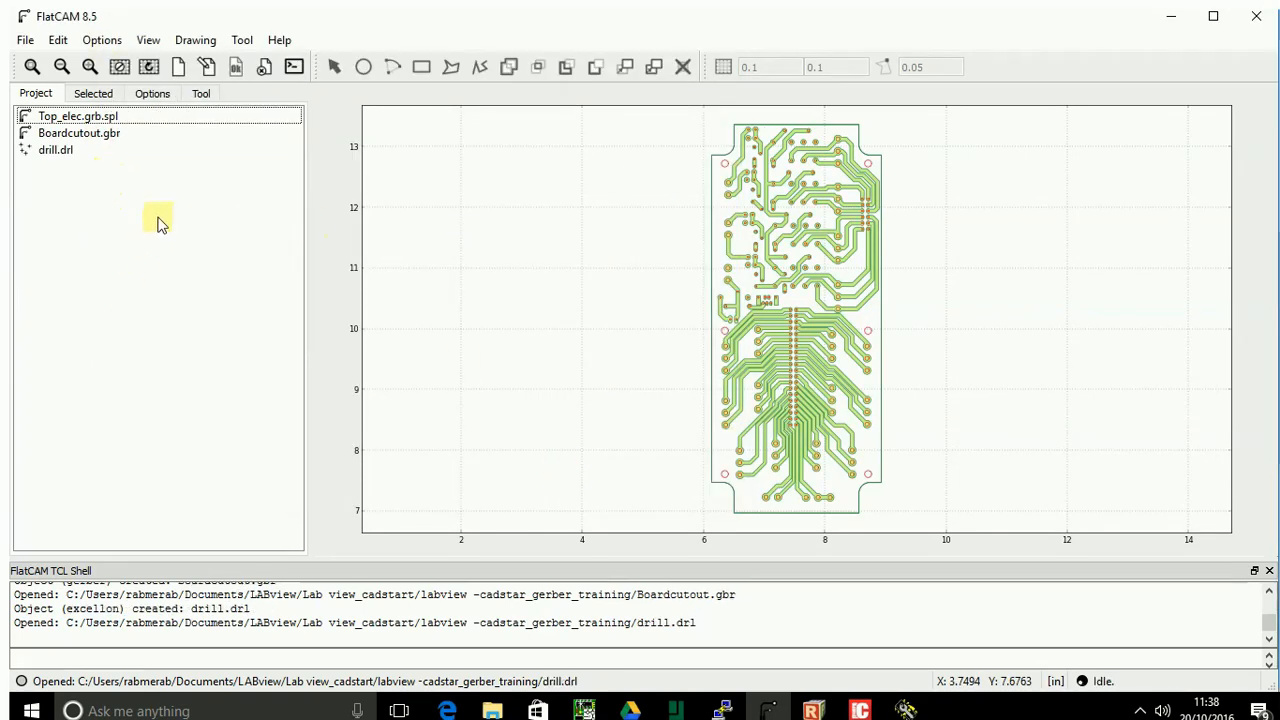
Convert the project units to mm, accept the scaling, and return to the project's object list.
{"action": "left_click", "coordinate": [152, 96]}
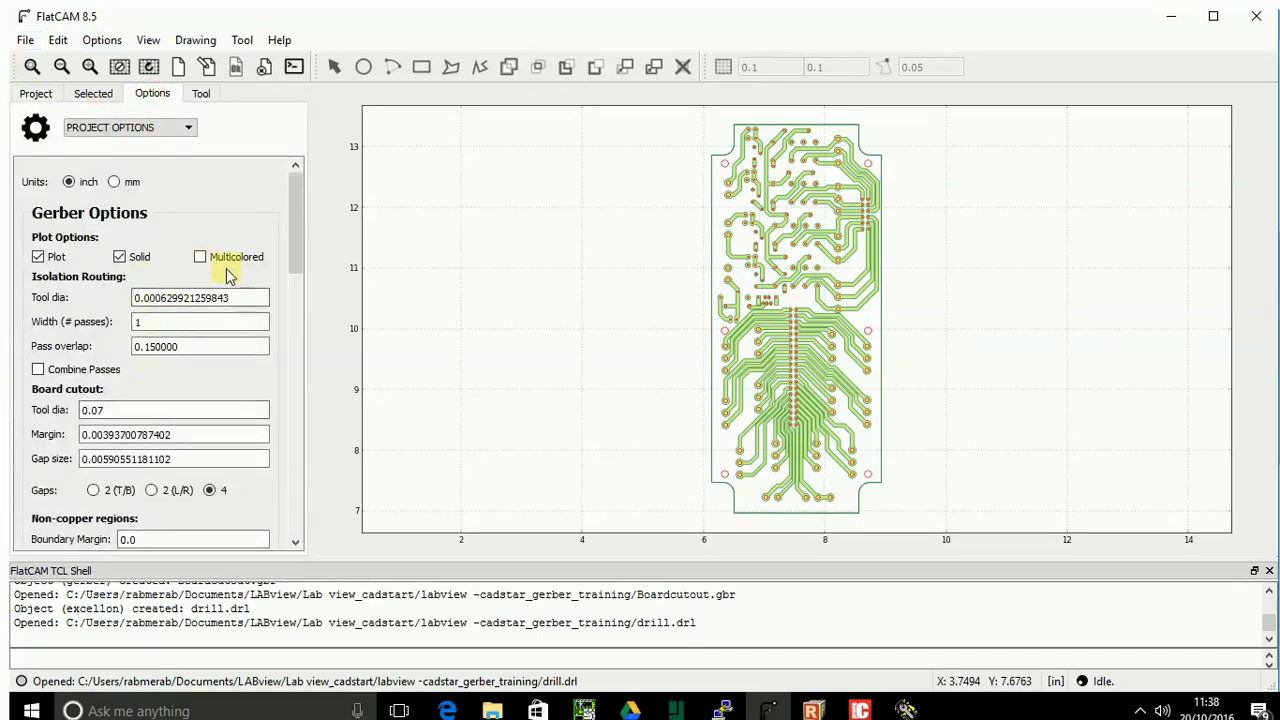
{"action": "left_click", "coordinate": [115, 183]}
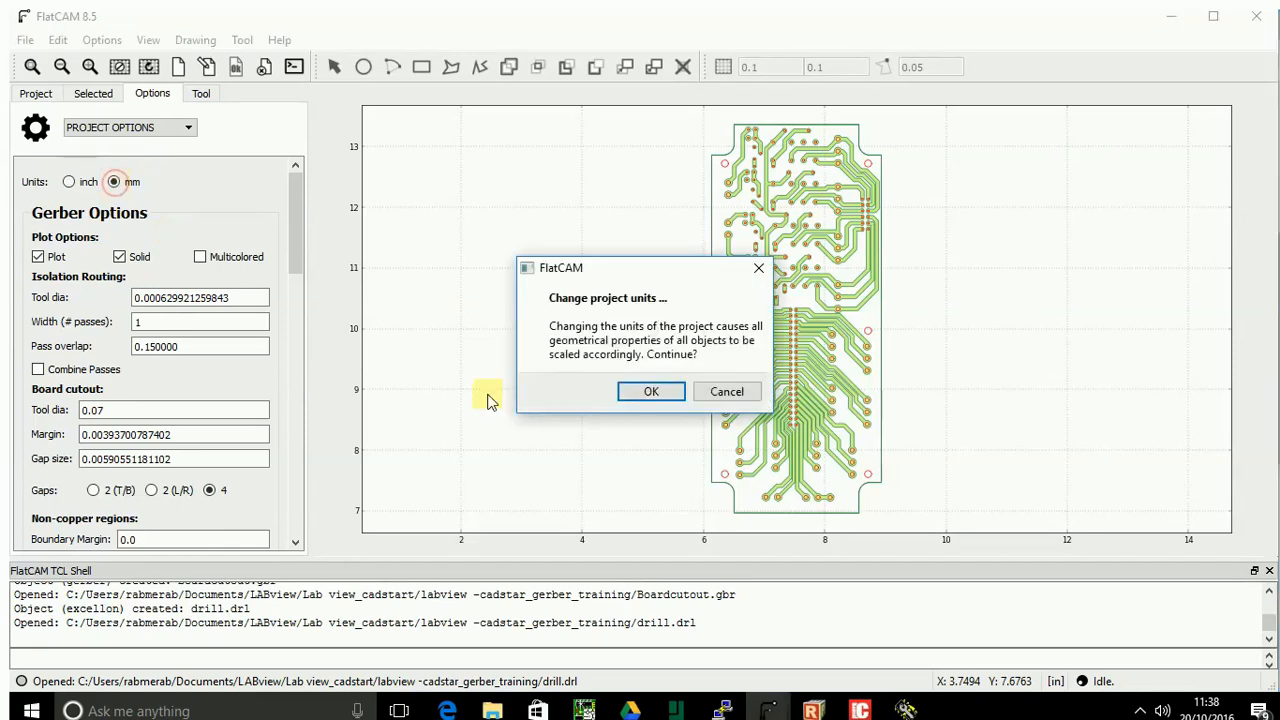
{"action": "left_click", "coordinate": [648, 391]}
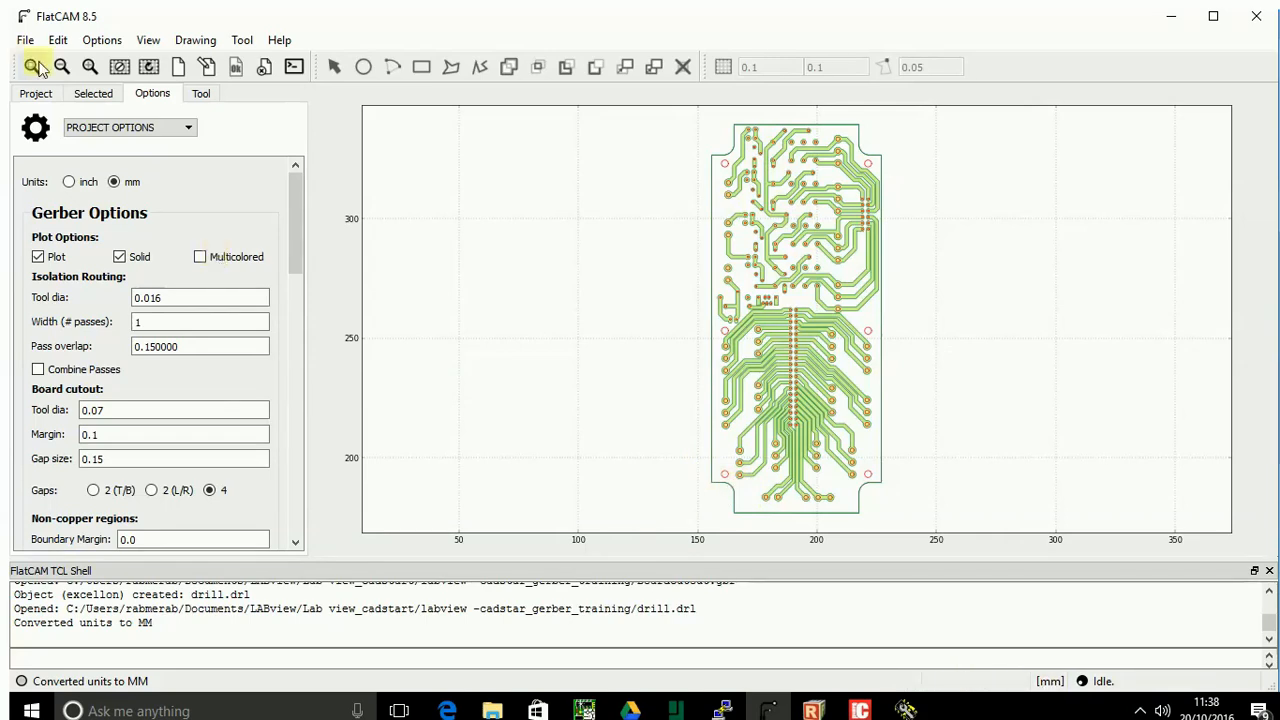
{"action": "left_click", "coordinate": [36, 93]}
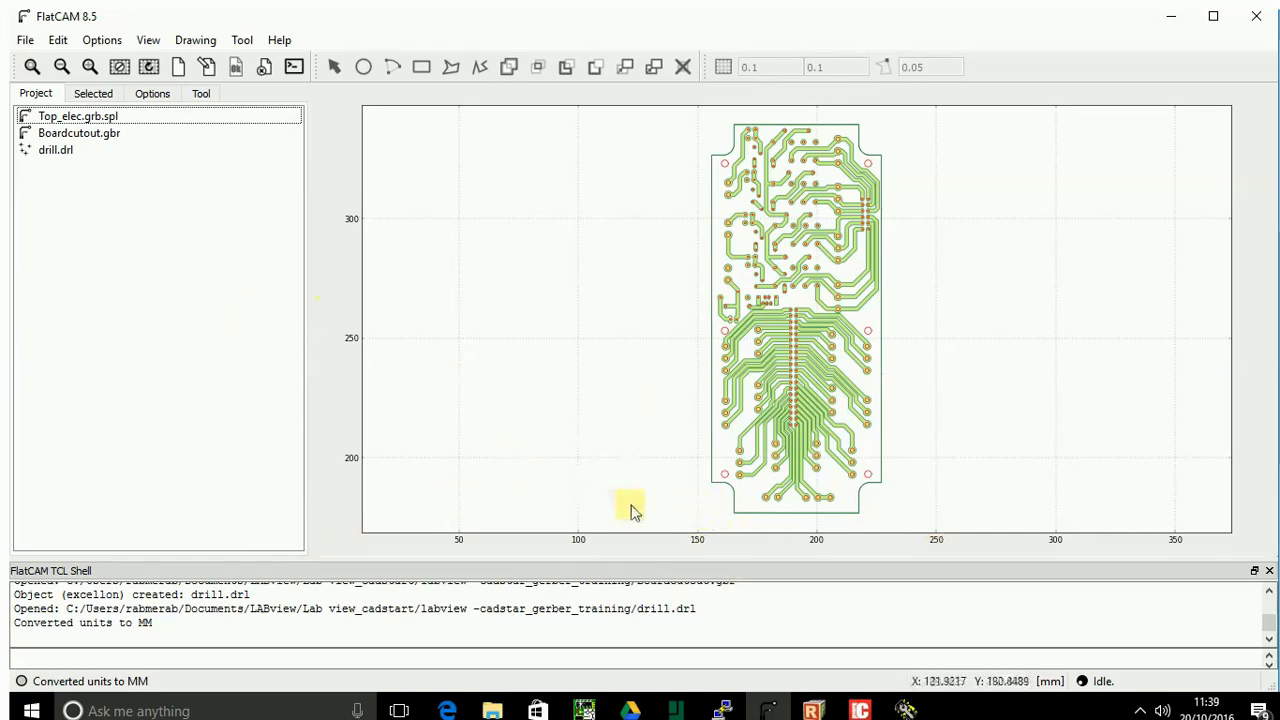
Pick a point just outside the board outline's lower-left corner and put its coordinates (154.8892, 173.7844) into a new Notepad document.
{"action": "left_click", "coordinate": [710, 522]}
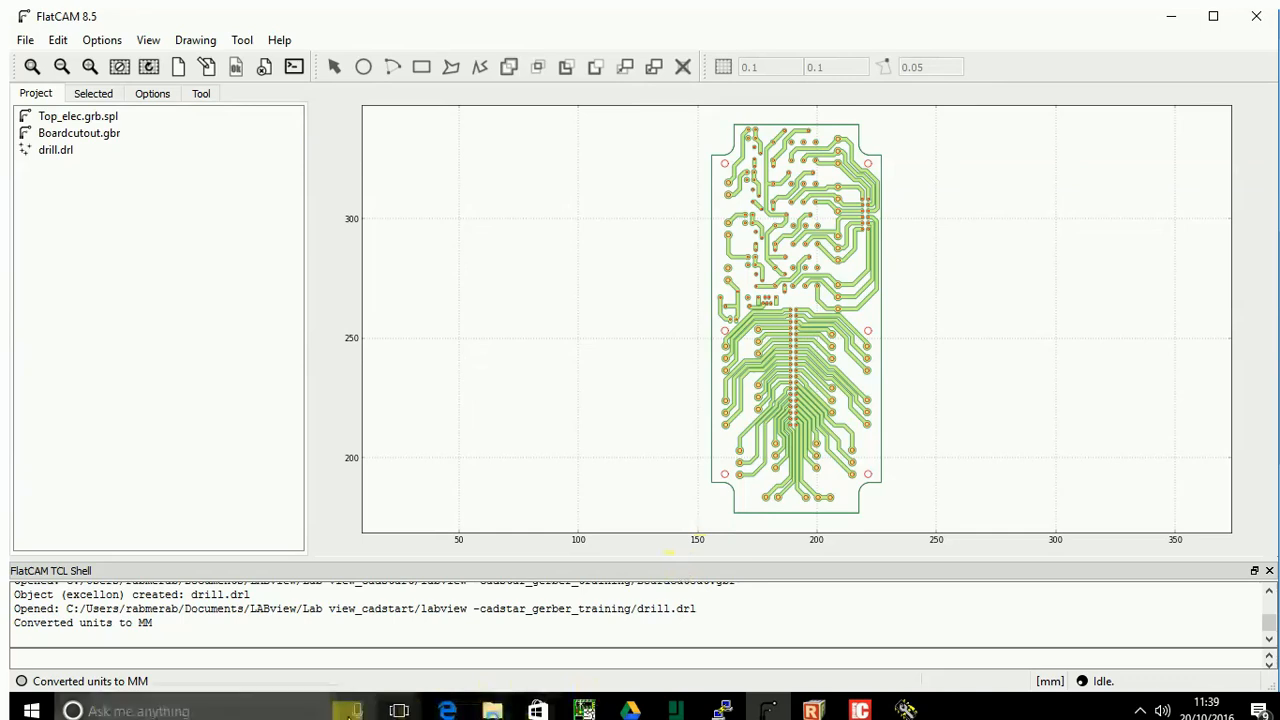
{"action": "left_click", "coordinate": [193, 710]}
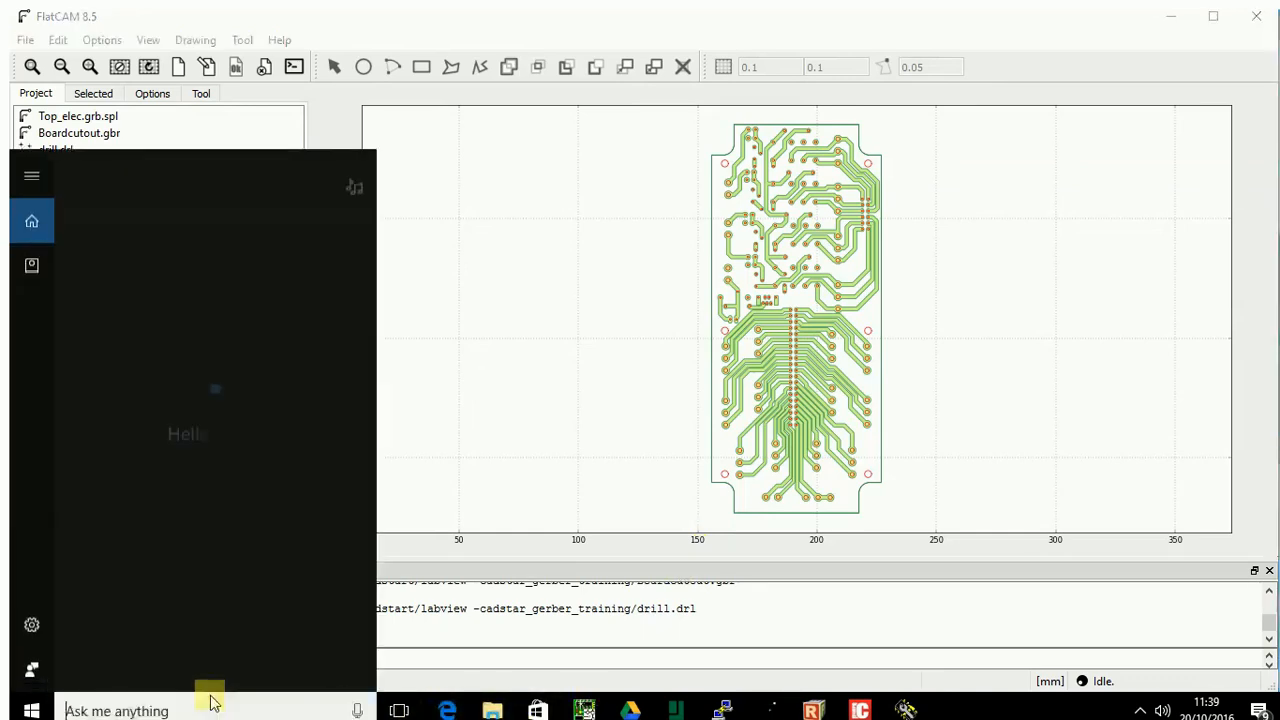
{"action": "type", "text": "n"}
{"action": "key", "text": "BackSpace"}
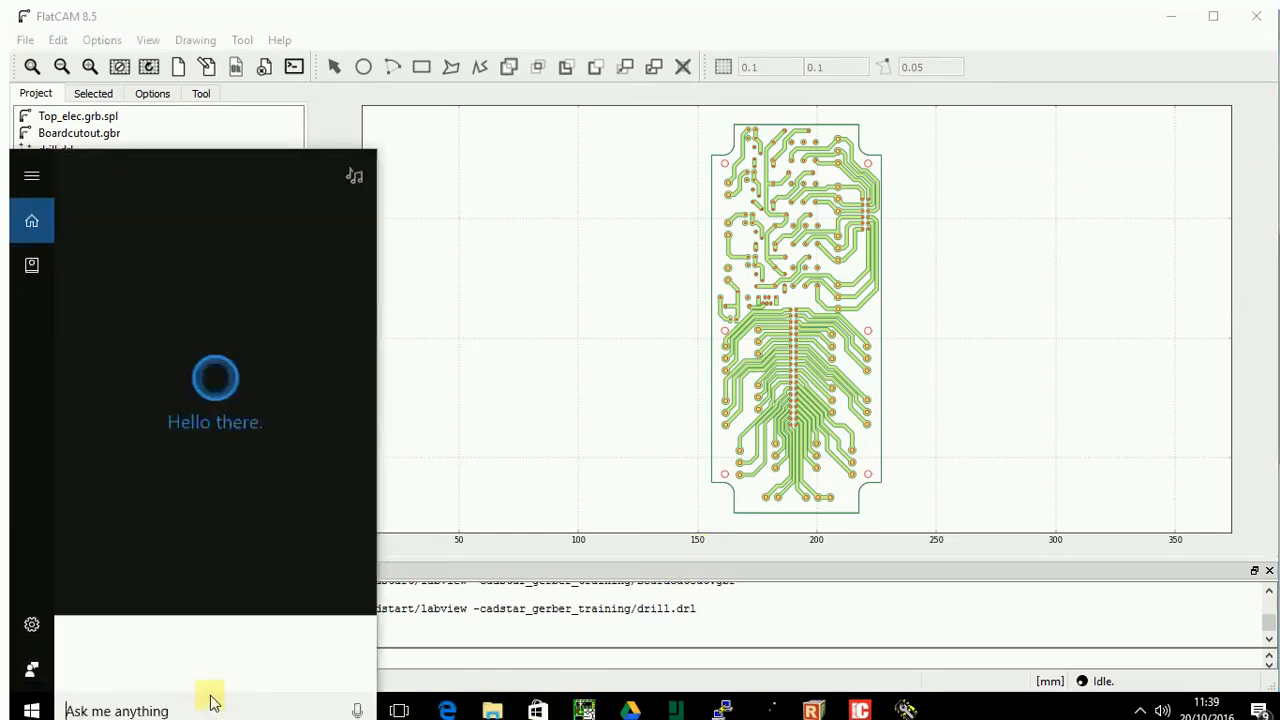
{"action": "type", "text": "notepad"}
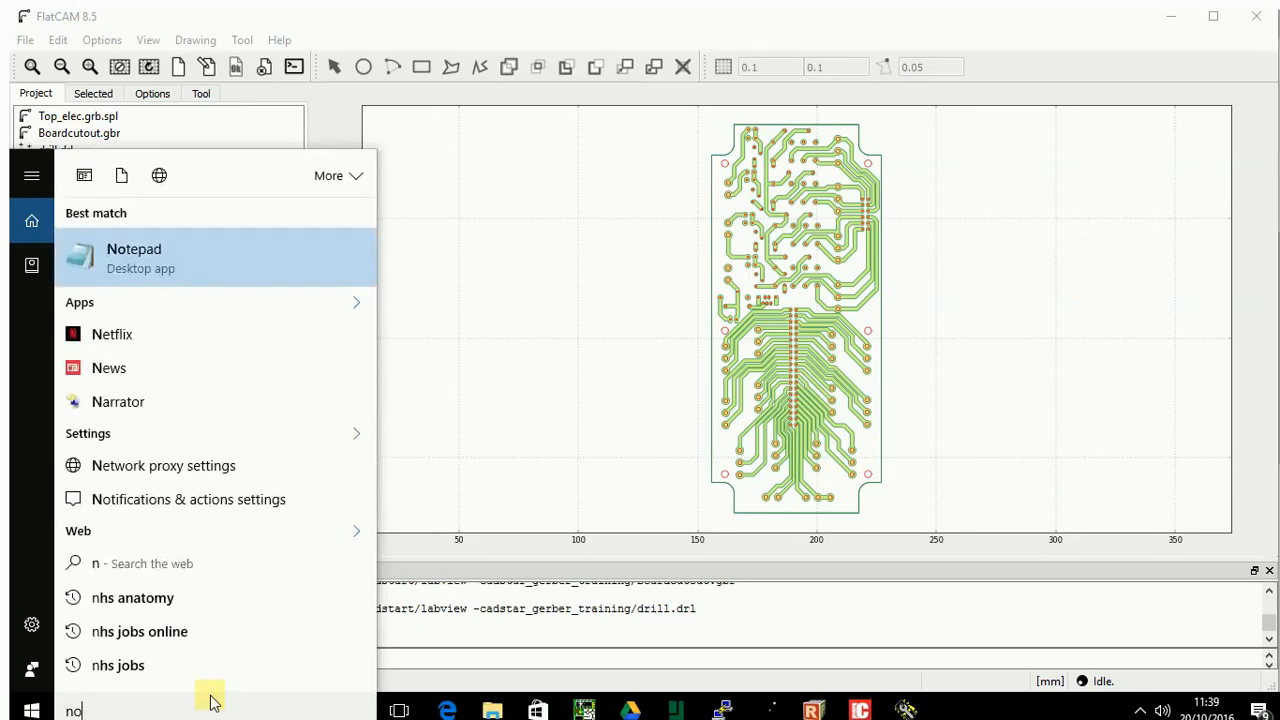
{"action": "key", "text": "Return"}
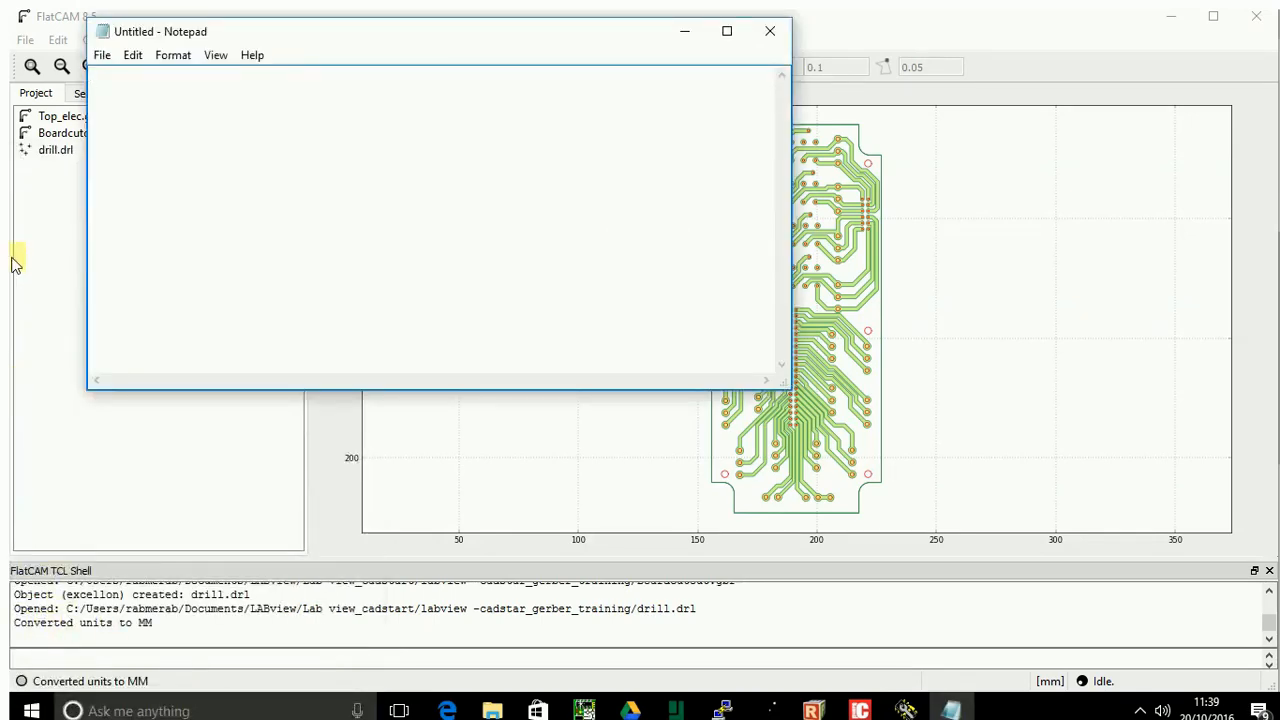
{"action": "type", "text": "(154.8892, 173.7844)"}
Make both coordinates negative, giving (-154.8892, -173.7844), and copy the whole vector.
{"action": "left_click_drag", "start_coordinate": [393, 31], "coordinate": [389, 168]}
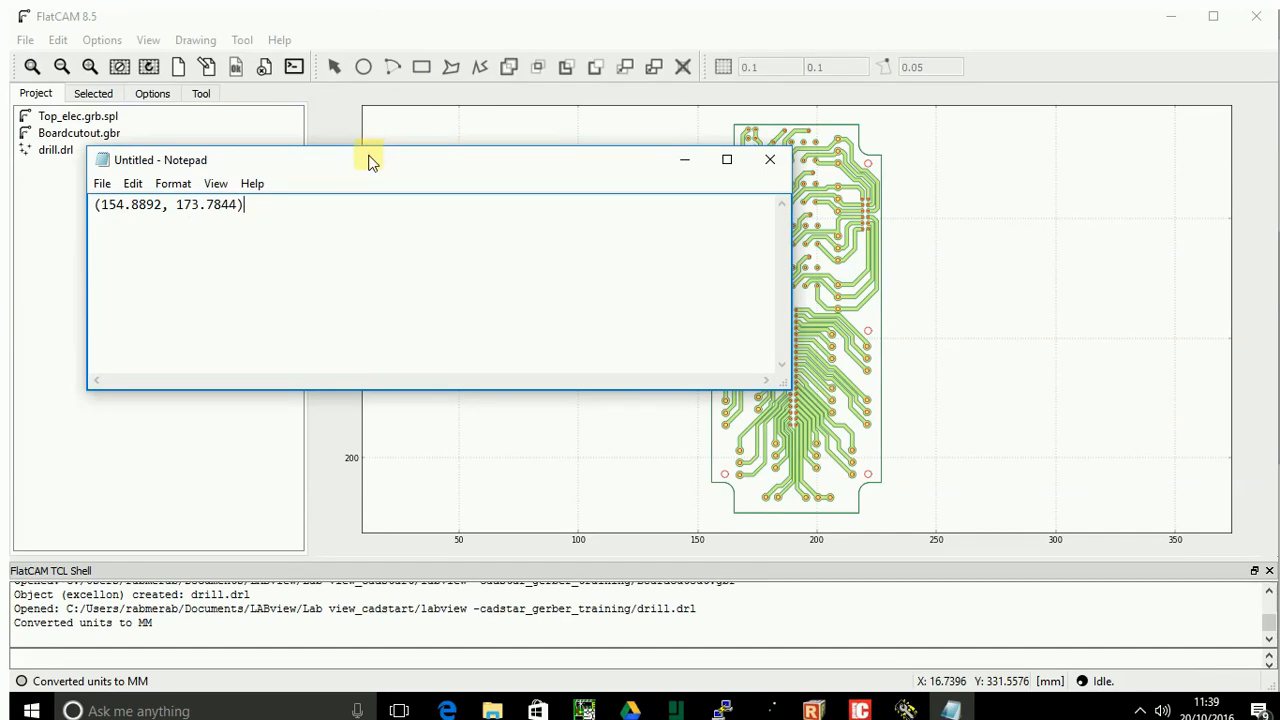
{"action": "left_click_drag", "start_coordinate": [372, 158], "coordinate": [600, 186]}
{"action": "type", "text": "-"}
{"action": "left_click", "coordinate": [416, 231]}
{"action": "type", "text": "-"}
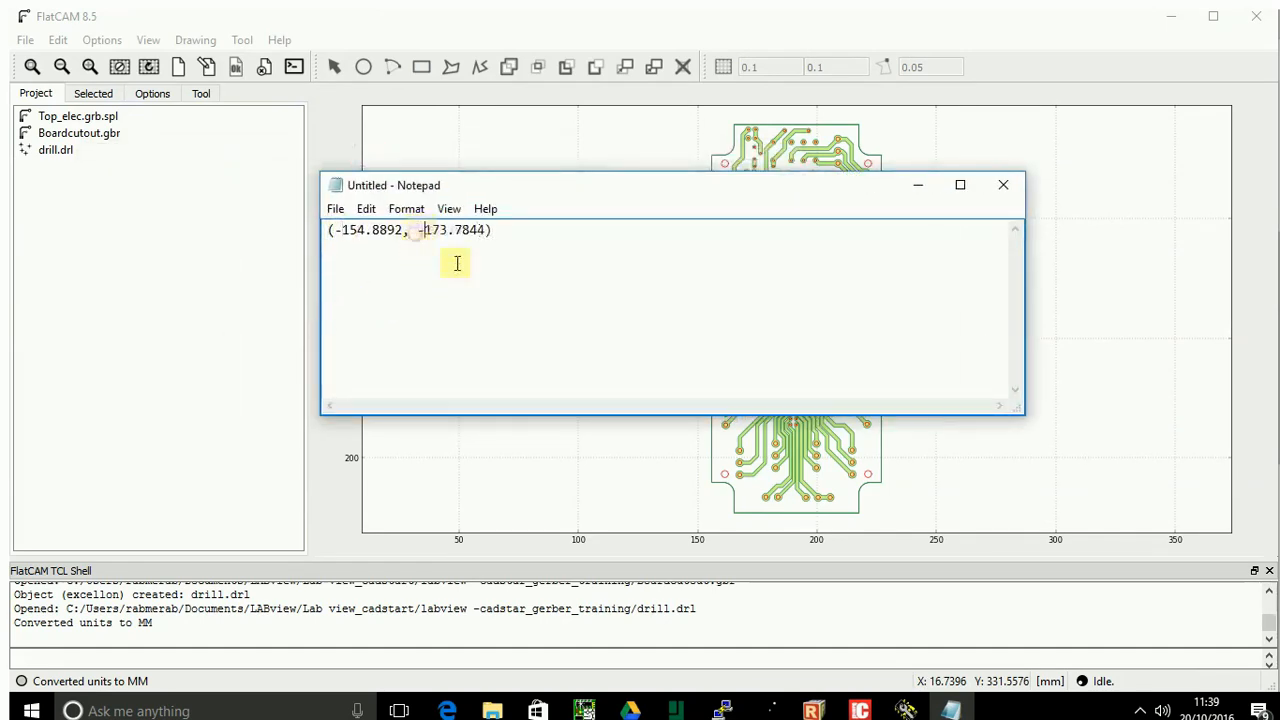
{"action": "left_click_drag", "start_coordinate": [516, 234], "coordinate": [231, 243]}
{"action": "key", "text": "ctrl+c"}
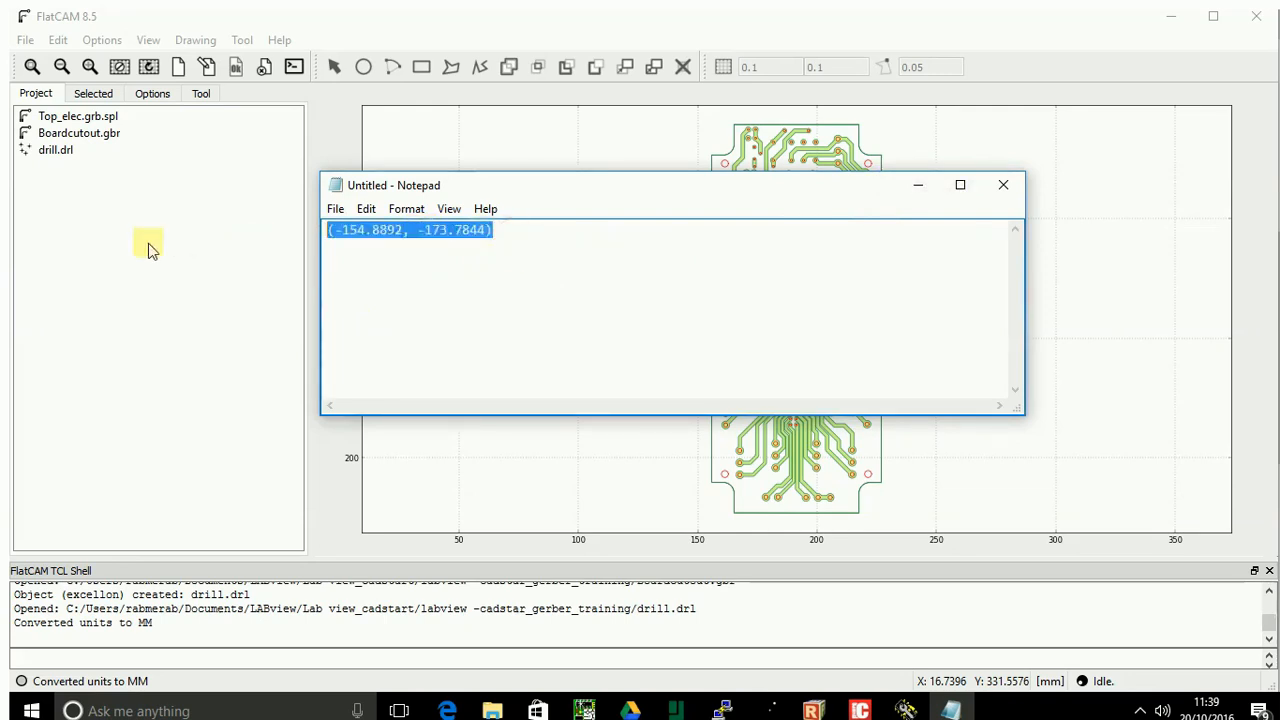
Offset the top copper object Top_elec.grb.spl by the copied vector (-154.8892, -173.7844).
{"action": "left_click", "coordinate": [116, 122]}
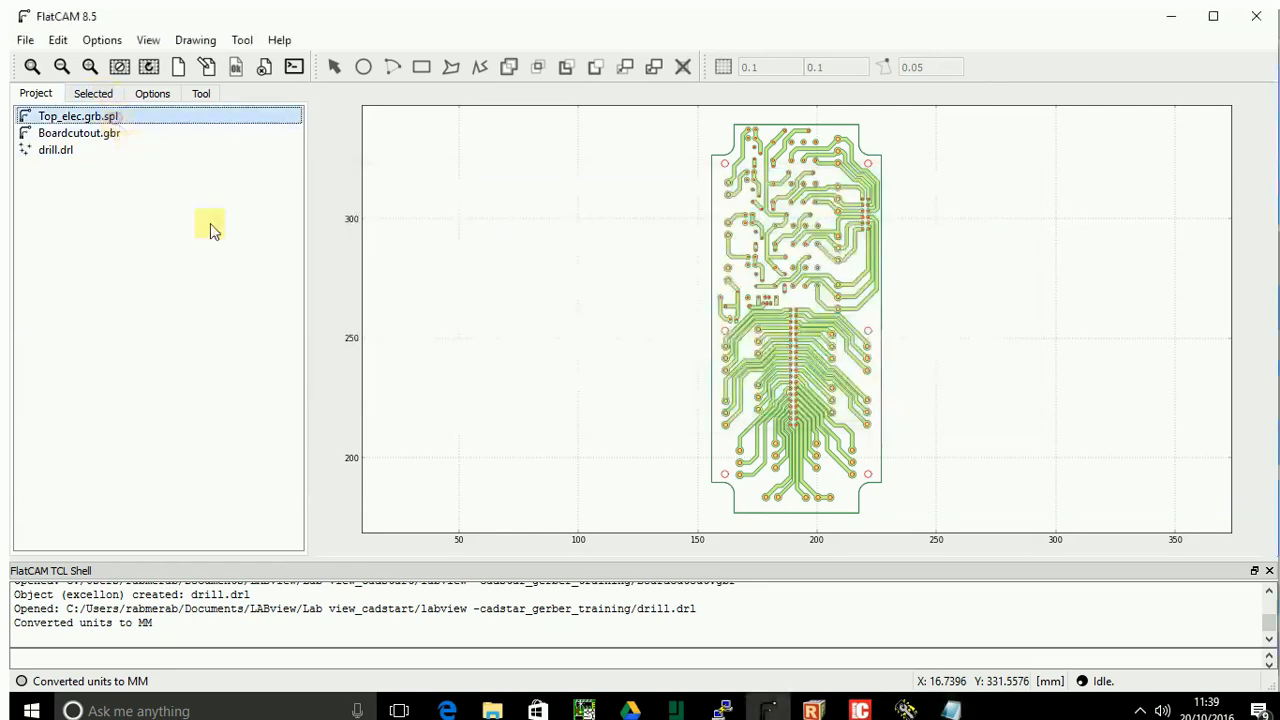
{"action": "left_click", "coordinate": [93, 94]}
{"action": "left_click_drag", "start_coordinate": [293, 347], "coordinate": [314, 549]}
{"action": "left_click_drag", "start_coordinate": [126, 508], "coordinate": [12, 505]}
{"action": "key", "text": "ctrl+v"}
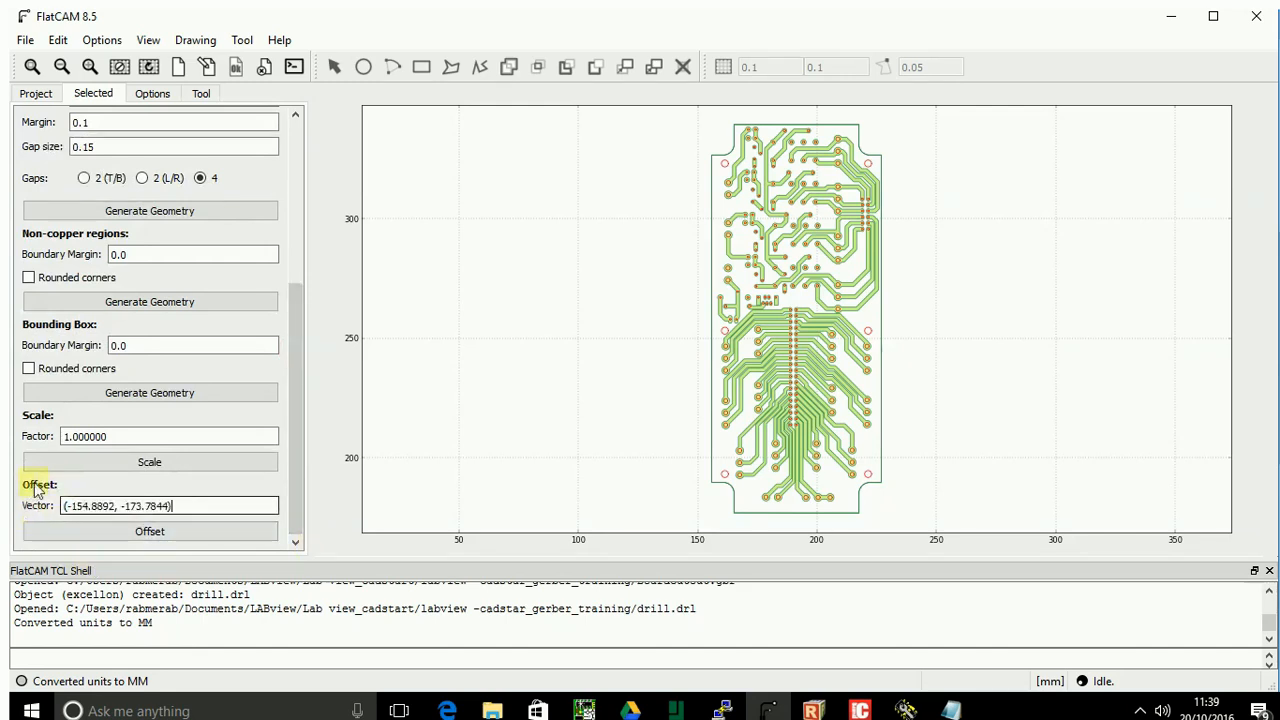
{"action": "left_click", "coordinate": [156, 538]}
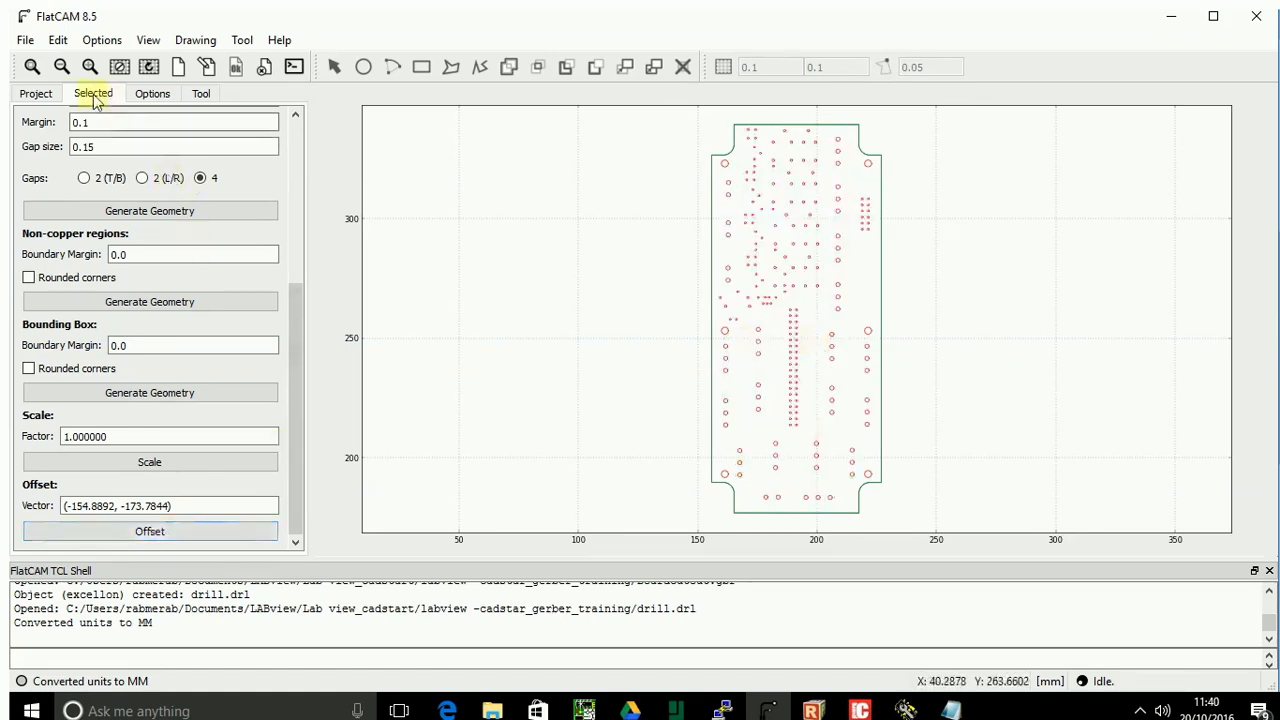
Offset the board outline object Boardcutout.gbr by the same vector (-154.8892, -173.7844).
{"action": "left_click", "coordinate": [35, 92]}
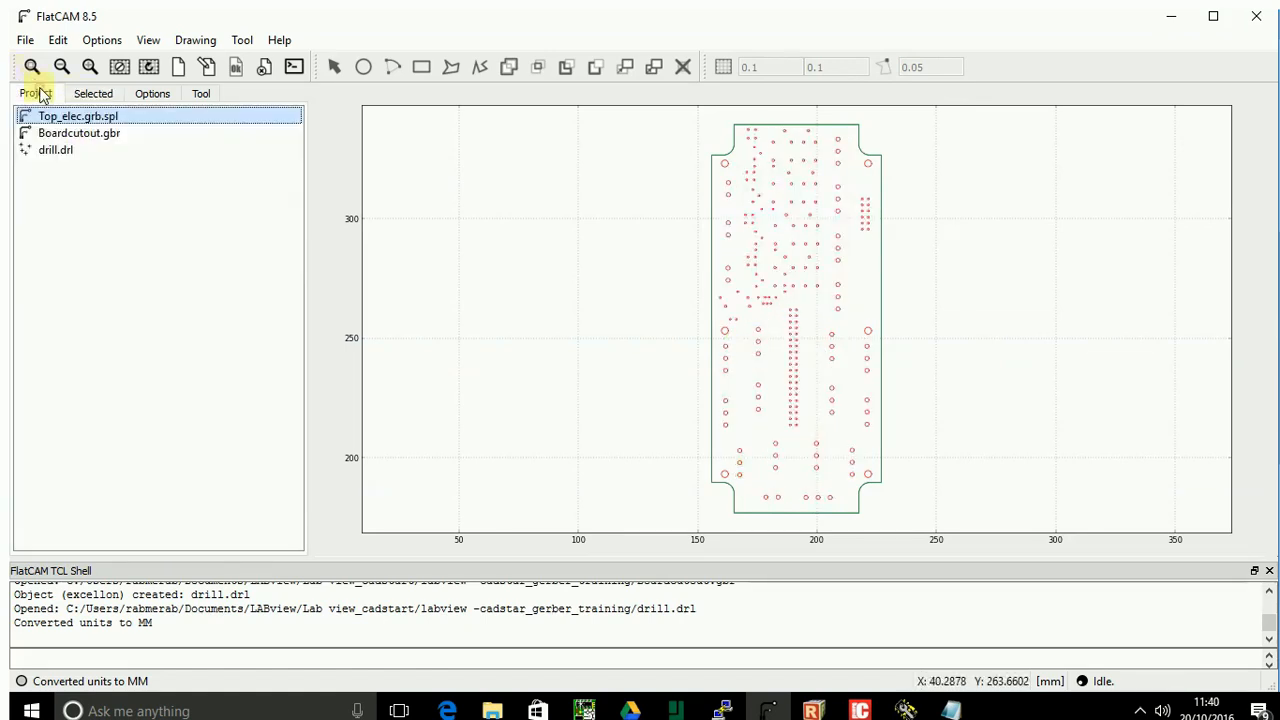
{"action": "left_click", "coordinate": [85, 135]}
{"action": "left_click", "coordinate": [93, 93]}
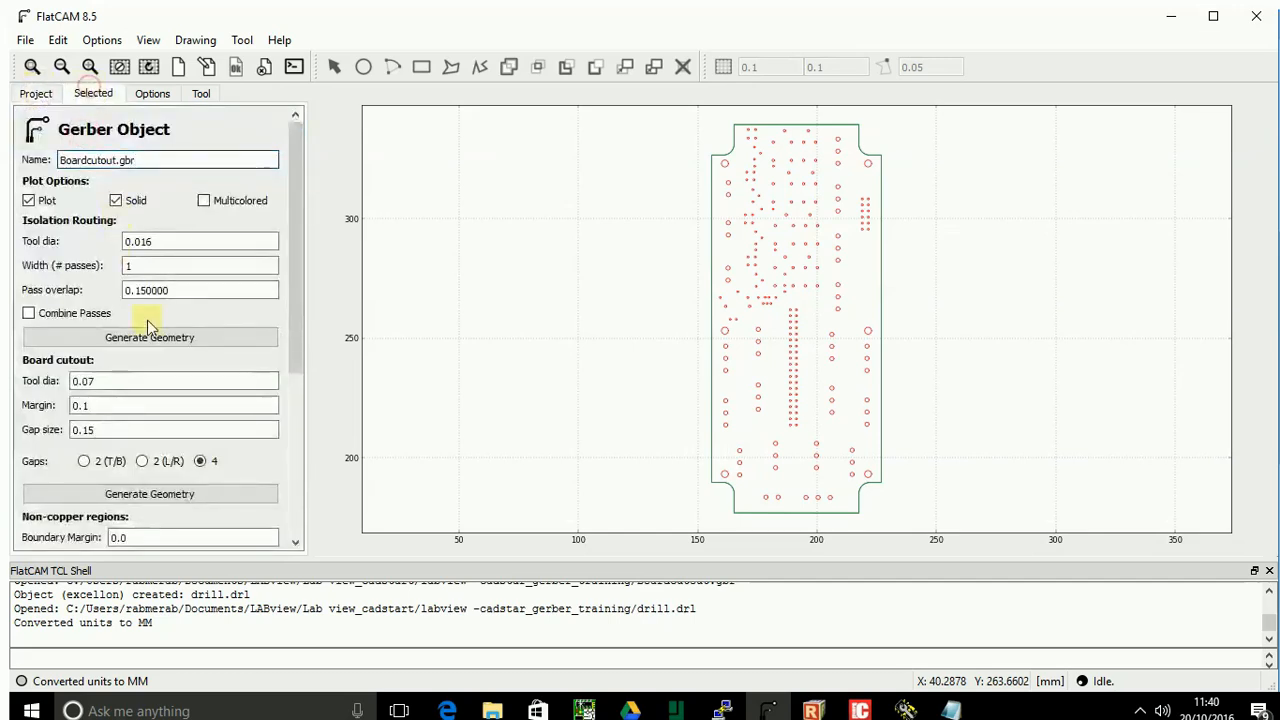
{"action": "left_click_drag", "start_coordinate": [297, 329], "coordinate": [310, 548]}
{"action": "left_click_drag", "start_coordinate": [110, 506], "coordinate": [63, 507]}
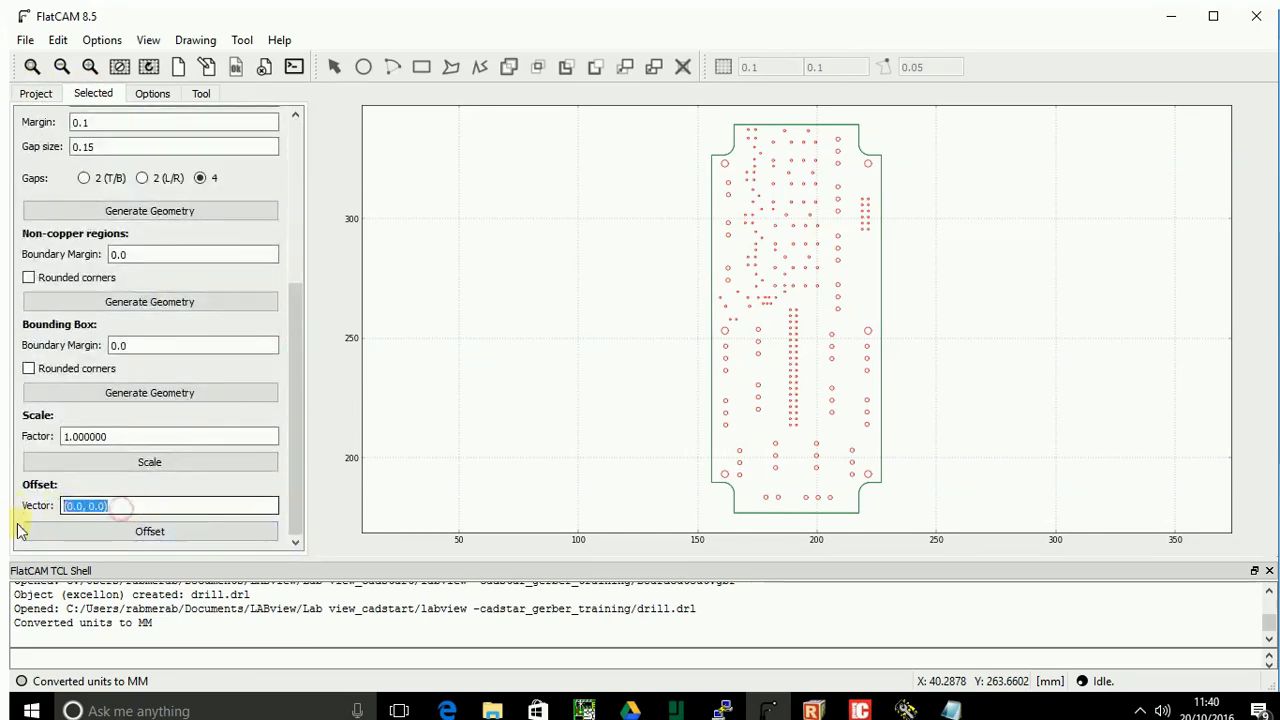
{"action": "key", "text": "ctrl+v"}
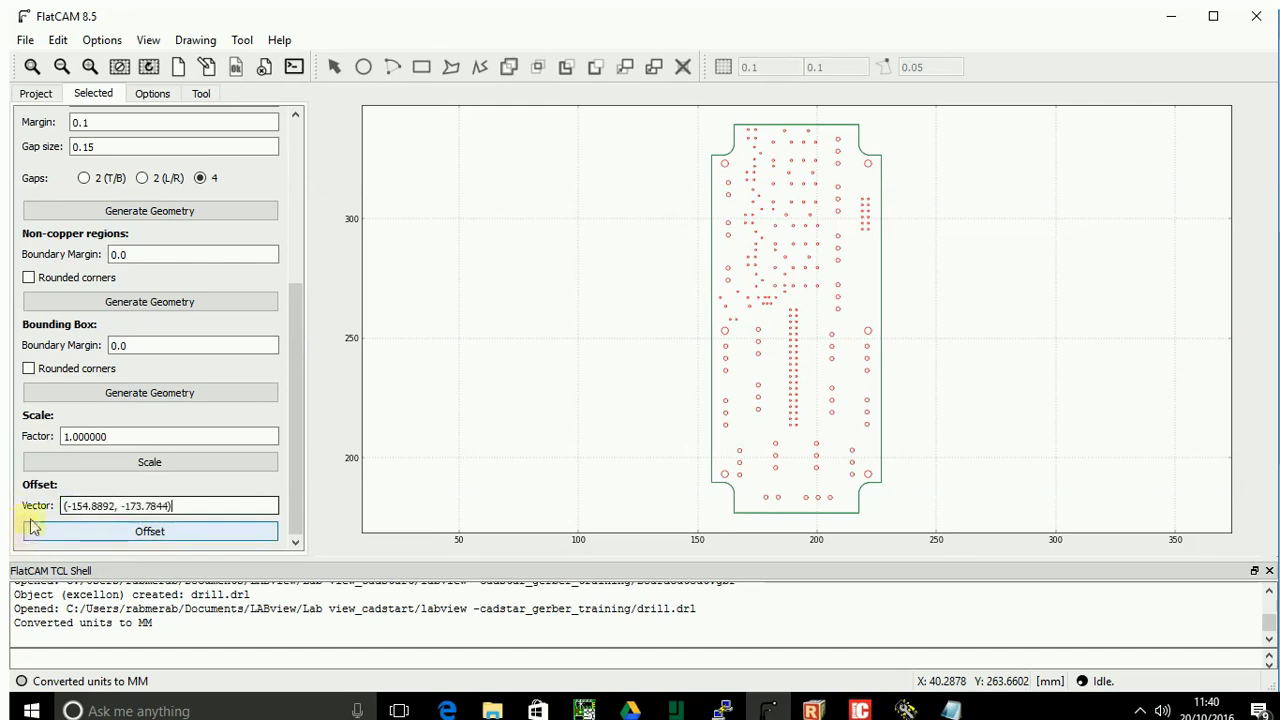
{"action": "left_click", "coordinate": [123, 536]}
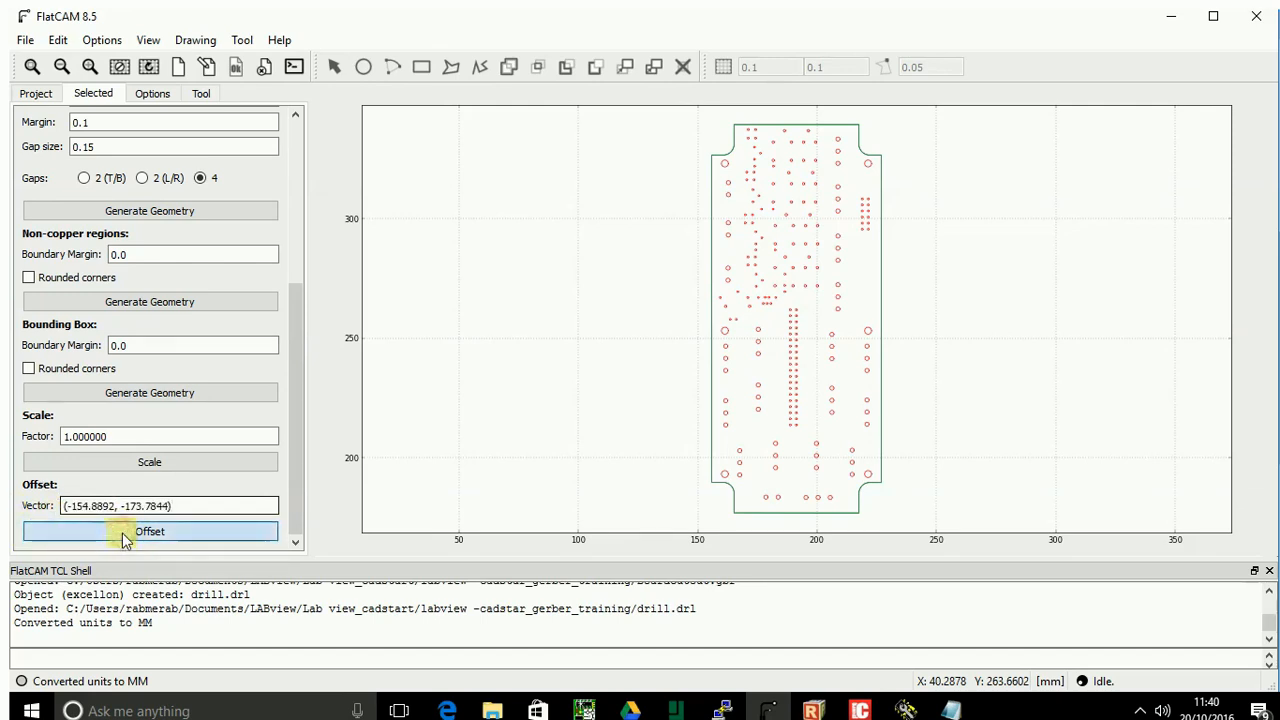
Offset the drill.drl Excellon object by (-154.8892, -173.7844) and fit the plot view to the moved board.
{"action": "left_click", "coordinate": [36, 93]}
{"action": "left_click", "coordinate": [63, 152]}
{"action": "left_click", "coordinate": [92, 93]}
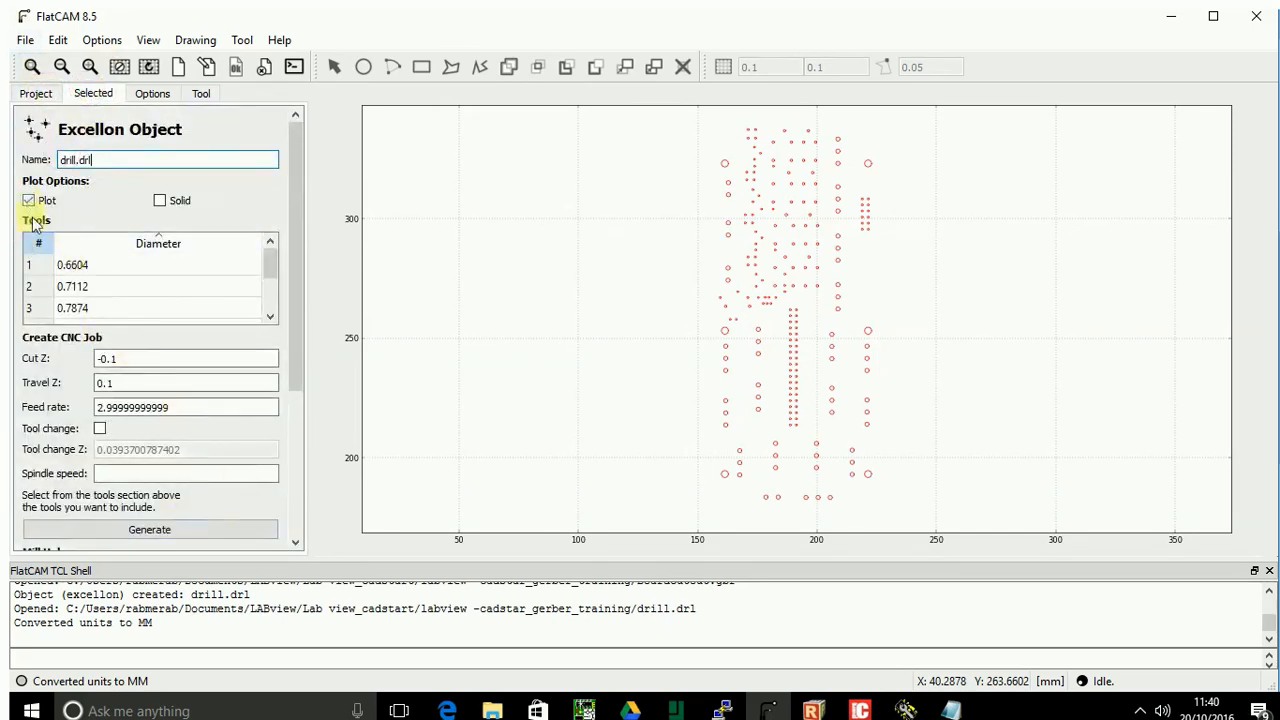
{"action": "left_click_drag", "start_coordinate": [294, 363], "coordinate": [296, 550]}
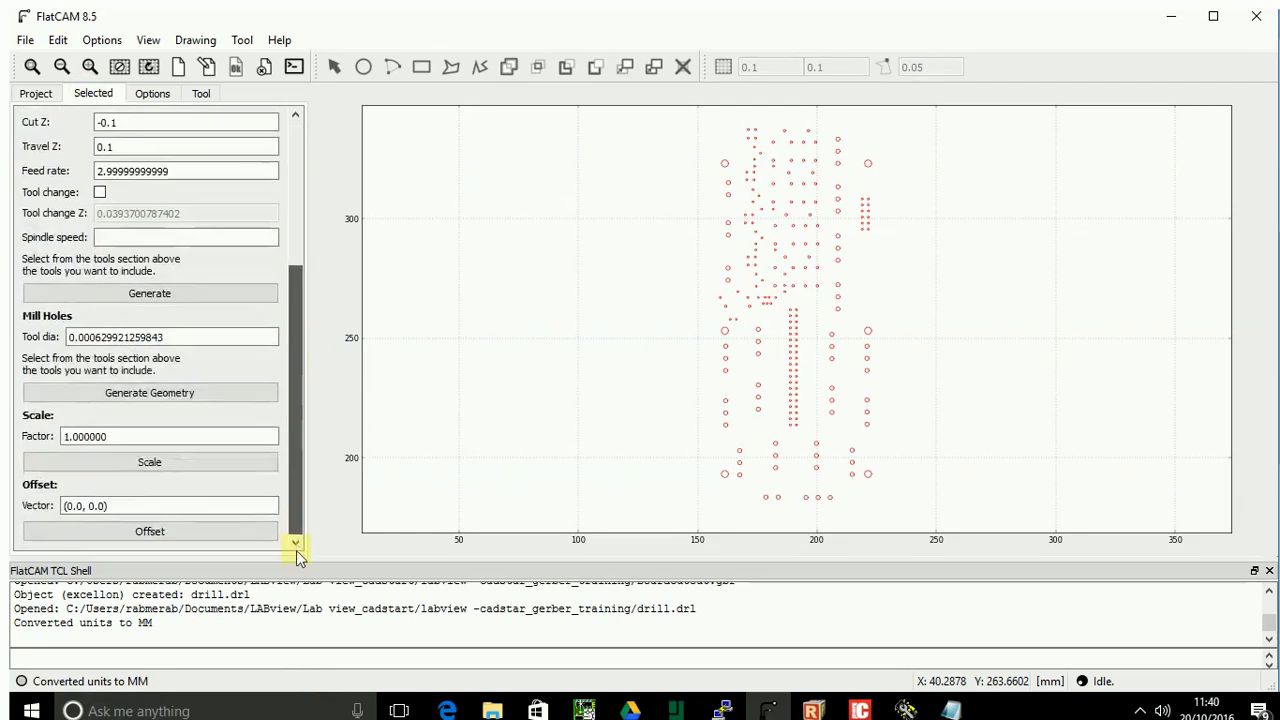
{"action": "left_click_drag", "start_coordinate": [112, 505], "coordinate": [11, 508]}
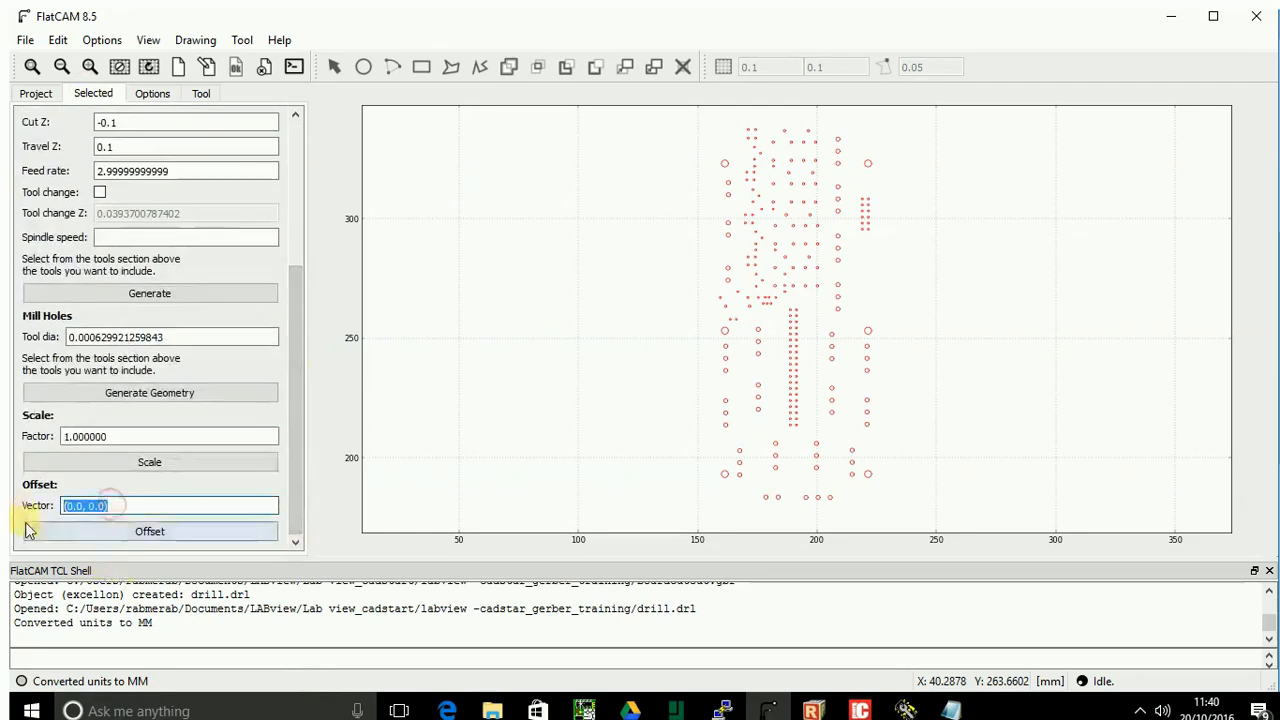
{"action": "key", "text": "ctrl+v"}
{"action": "left_click", "coordinate": [153, 536]}
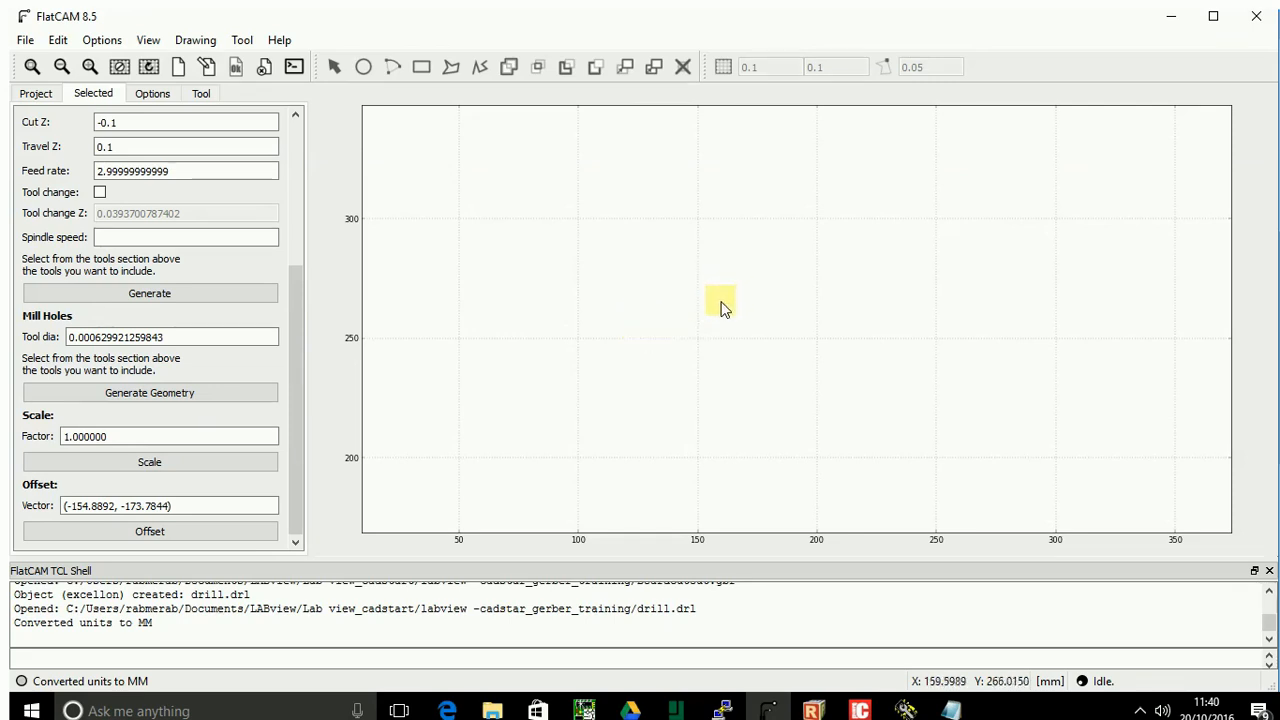
{"action": "left_click", "coordinate": [711, 296]}
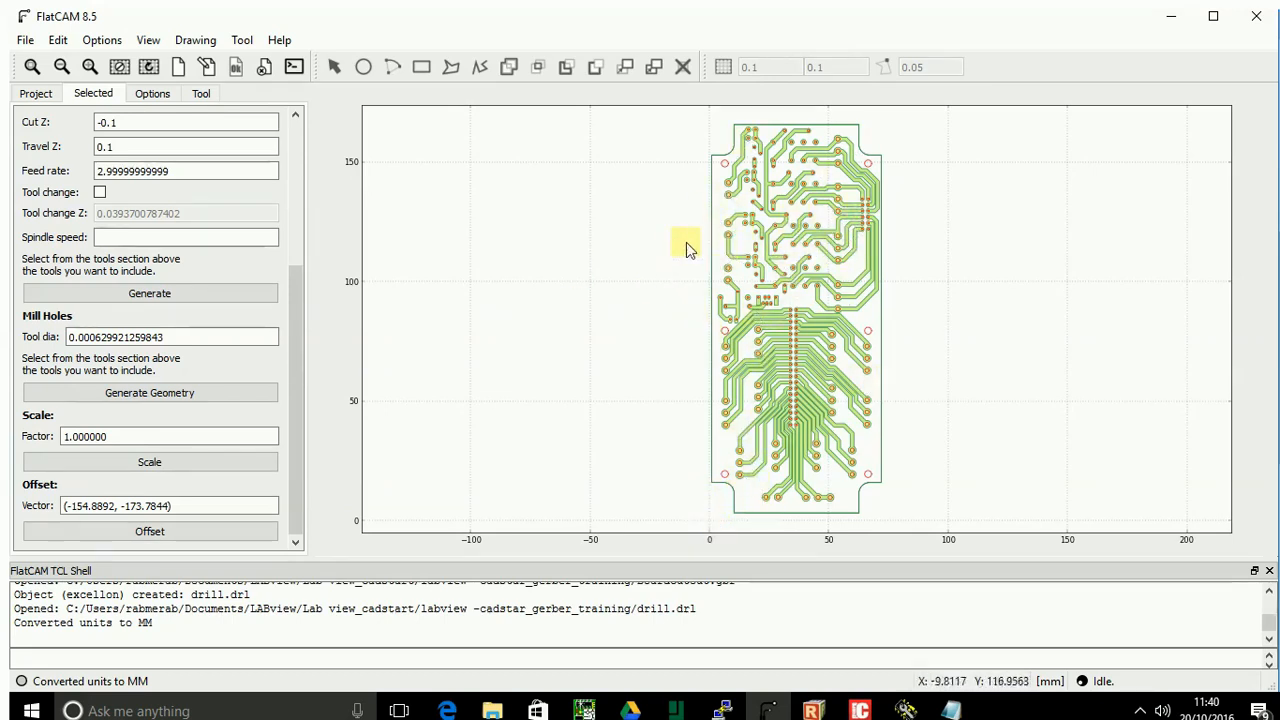
View the properties of the top copper Gerber object and the drill.drl Excellon object in turn.
{"action": "left_click", "coordinate": [43, 93]}
{"action": "left_click", "coordinate": [108, 122]}
{"action": "left_click", "coordinate": [93, 93]}
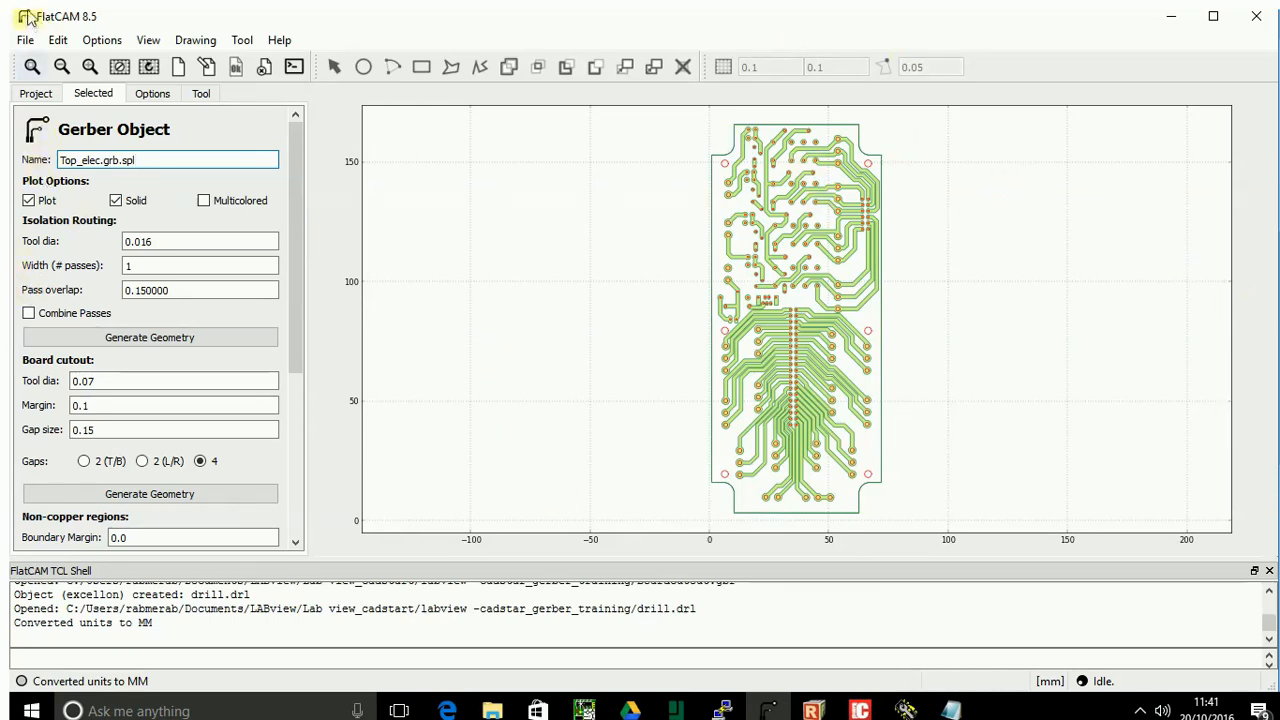
{"action": "left_click", "coordinate": [36, 94]}
{"action": "left_click", "coordinate": [55, 133]}
{"action": "left_click", "coordinate": [55, 155]}
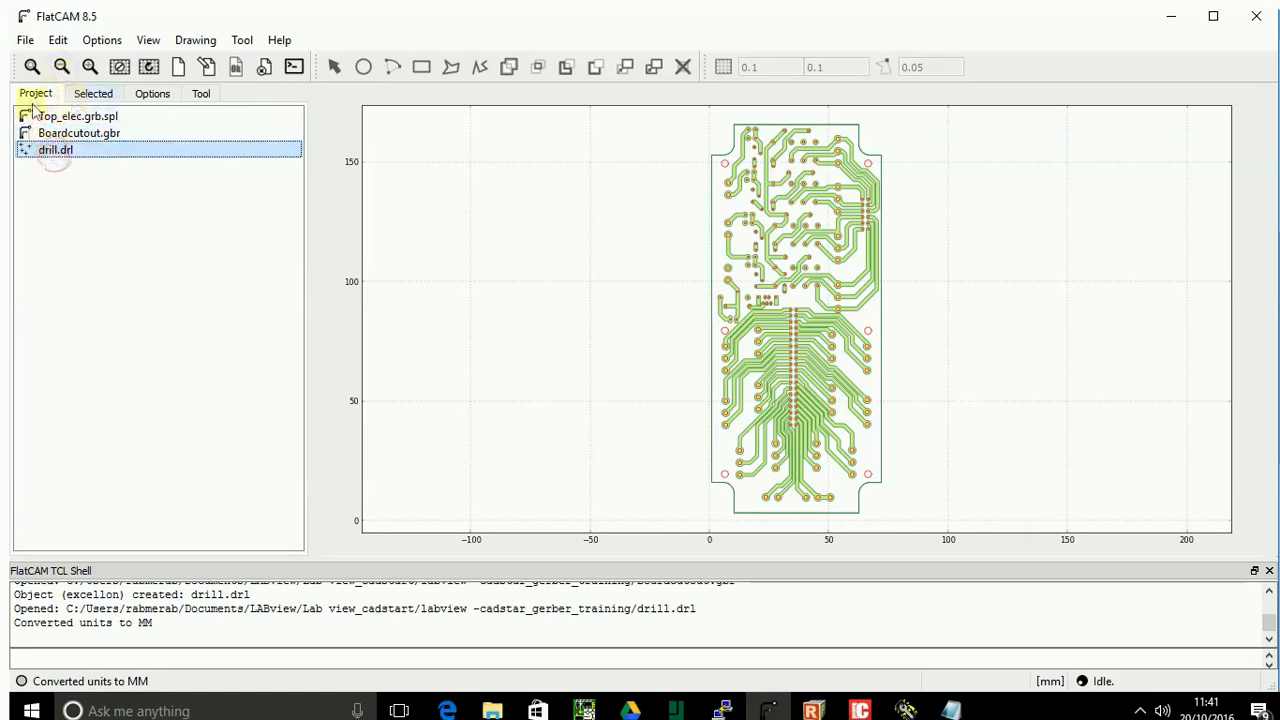
{"action": "left_click", "coordinate": [87, 94]}
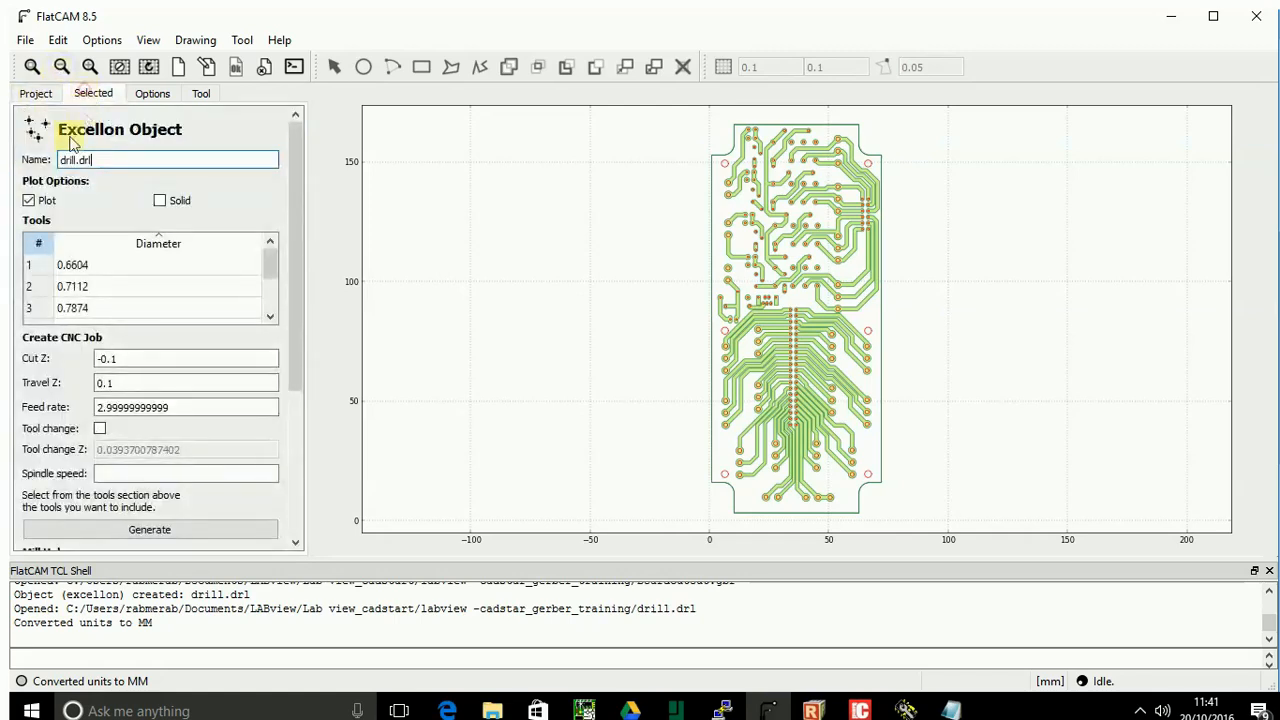
Hide the plot of Boardcutout.gbr and show it again.
{"action": "left_click", "coordinate": [36, 93]}
{"action": "left_click", "coordinate": [62, 133]}
{"action": "left_click", "coordinate": [93, 93]}
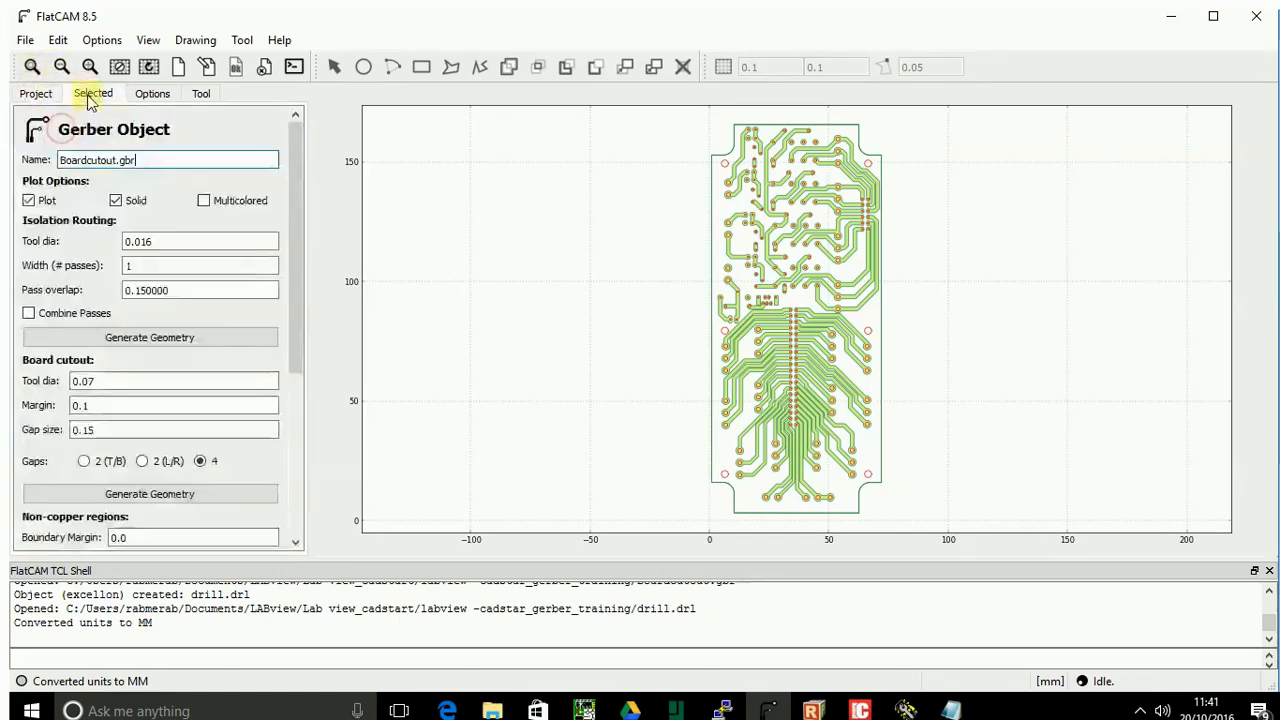
{"action": "left_click", "coordinate": [29, 201]}
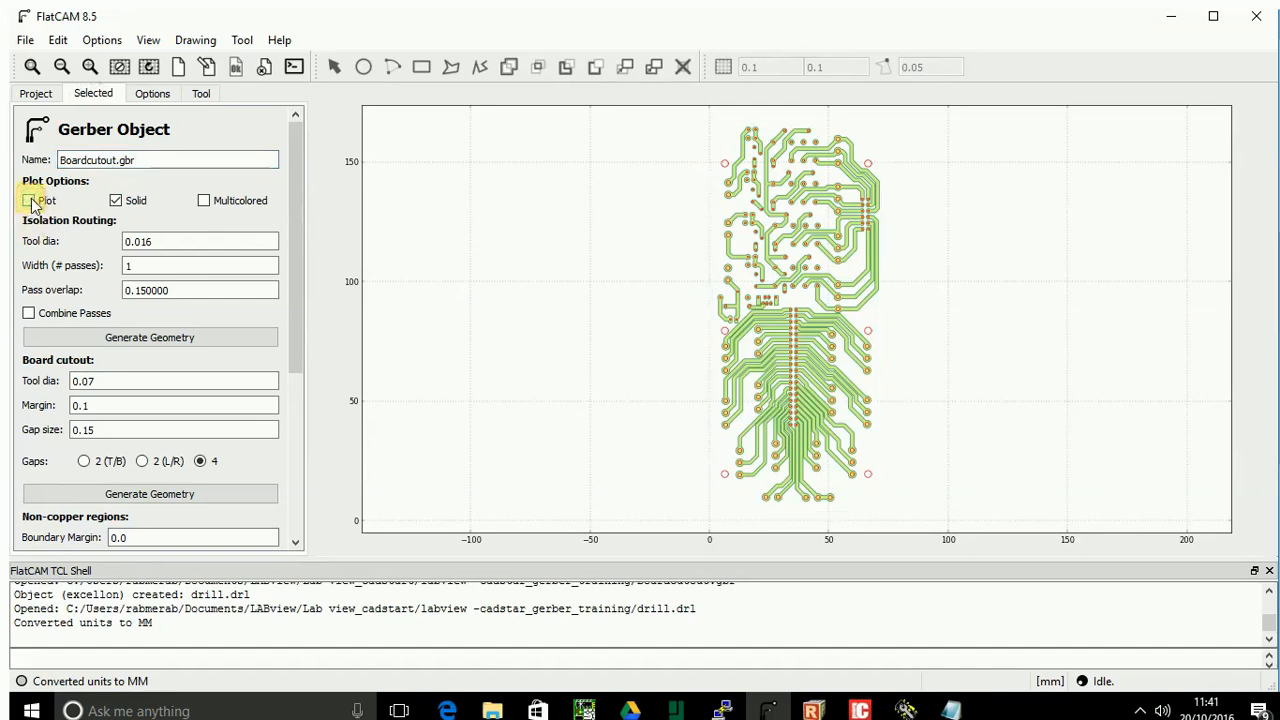
{"action": "left_click", "coordinate": [29, 201]}
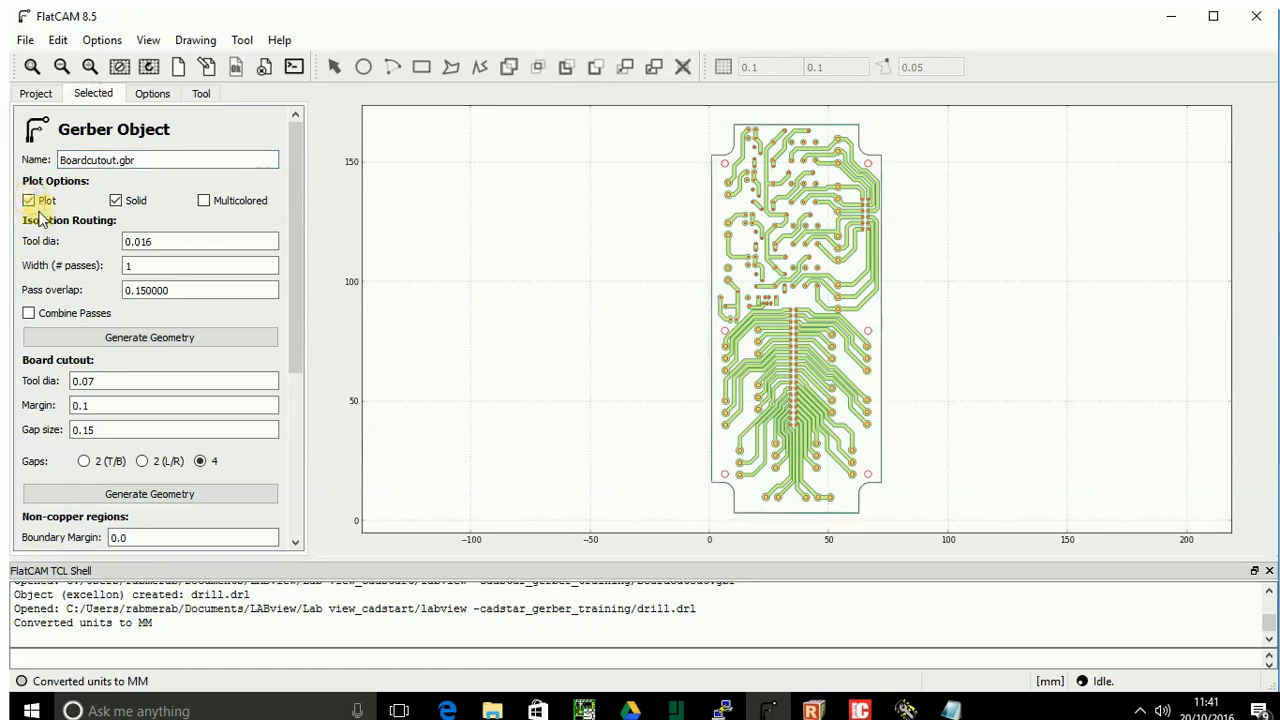
Hide the plot of the drill.drl object.
{"action": "left_click", "coordinate": [36, 93]}
{"action": "left_click", "coordinate": [47, 150]}
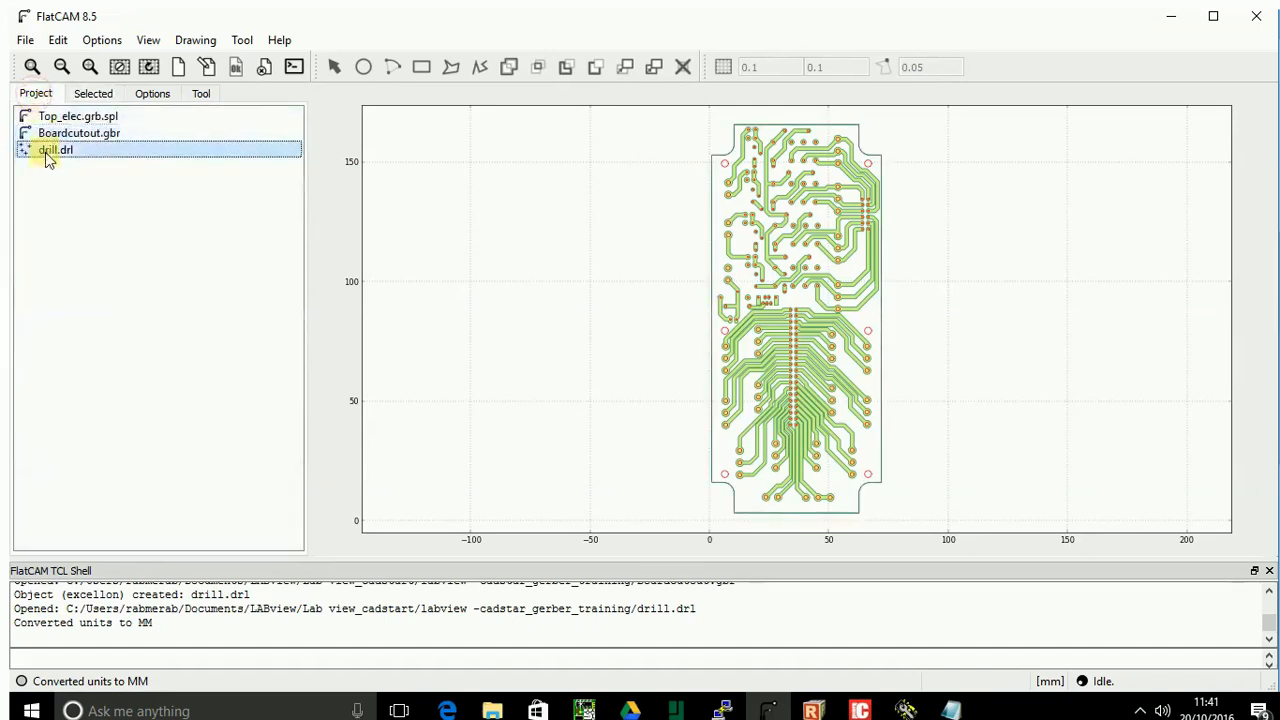
{"action": "left_click", "coordinate": [93, 93]}
{"action": "left_click", "coordinate": [29, 201]}
Generate isolation routing geometry for Top_elec.grb.spl with a tool diameter of 0.1.
{"action": "left_click", "coordinate": [35, 95]}
{"action": "left_click", "coordinate": [45, 116]}
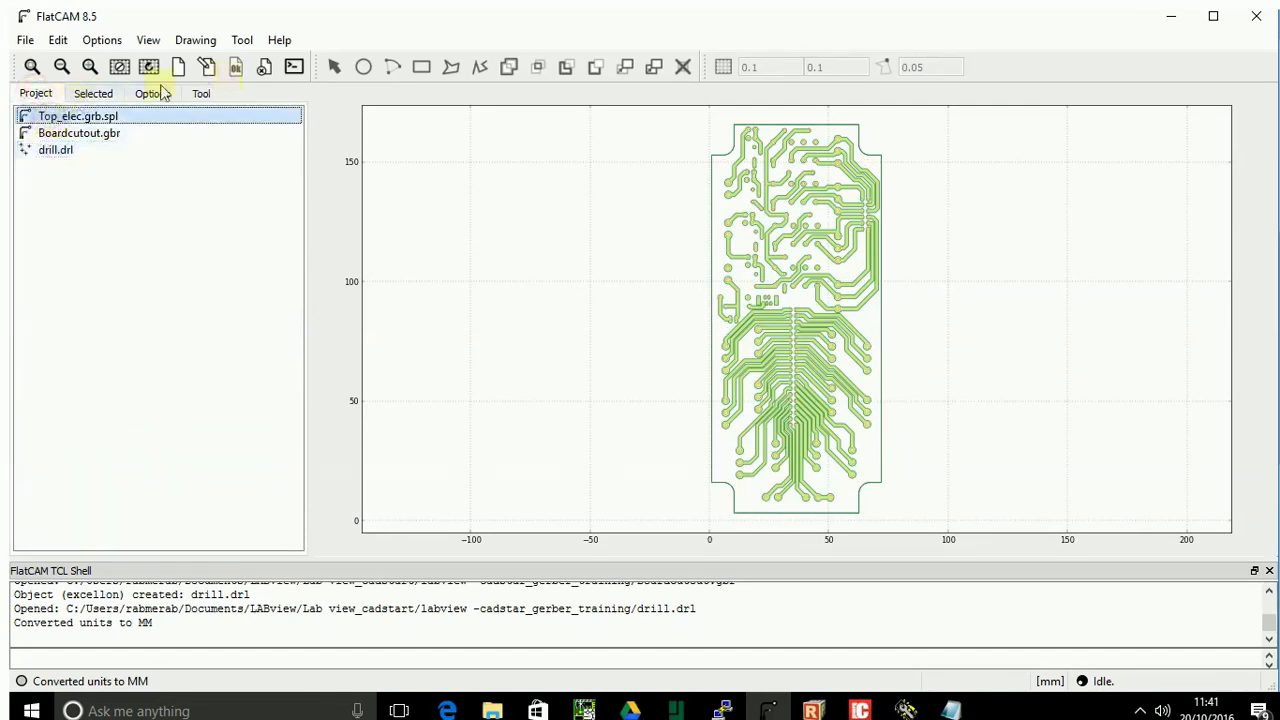
{"action": "left_click", "coordinate": [93, 93]}
{"action": "left_click", "coordinate": [158, 241]}
{"action": "left_click_drag", "start_coordinate": [158, 241], "coordinate": [115, 242]}
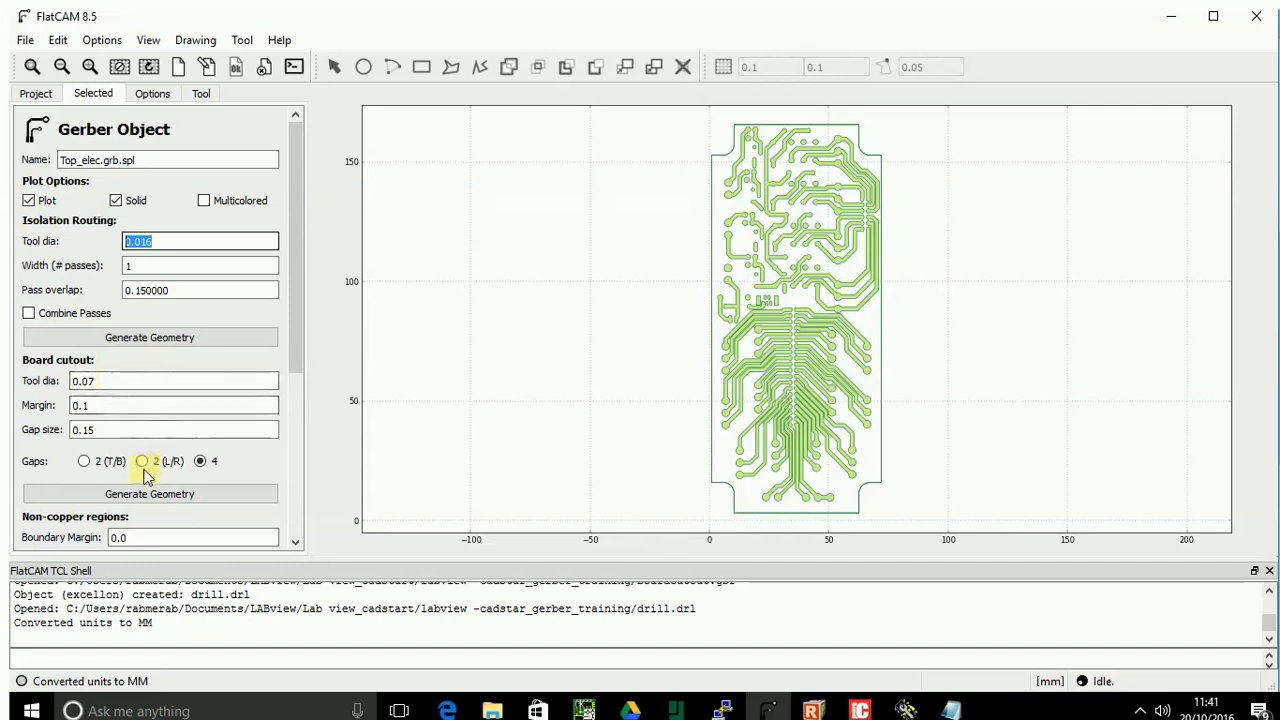
{"action": "type", "text": "0"}
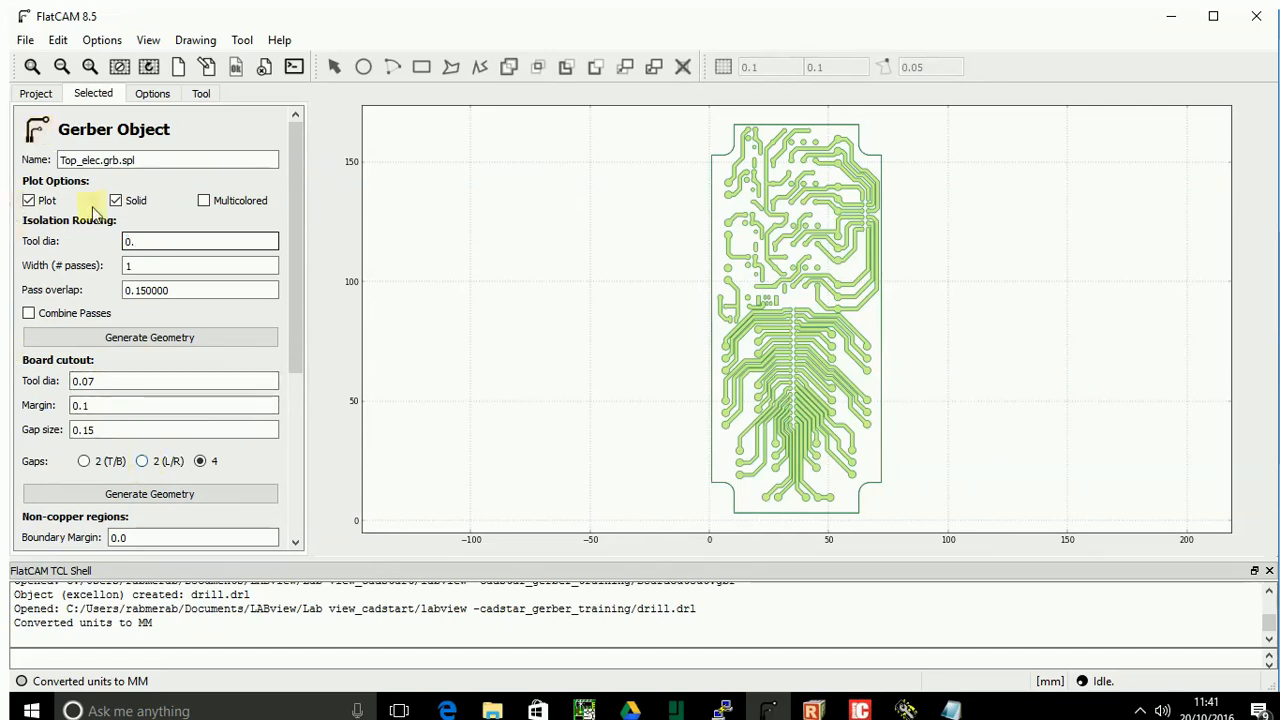
{"action": "type", "text": "."}
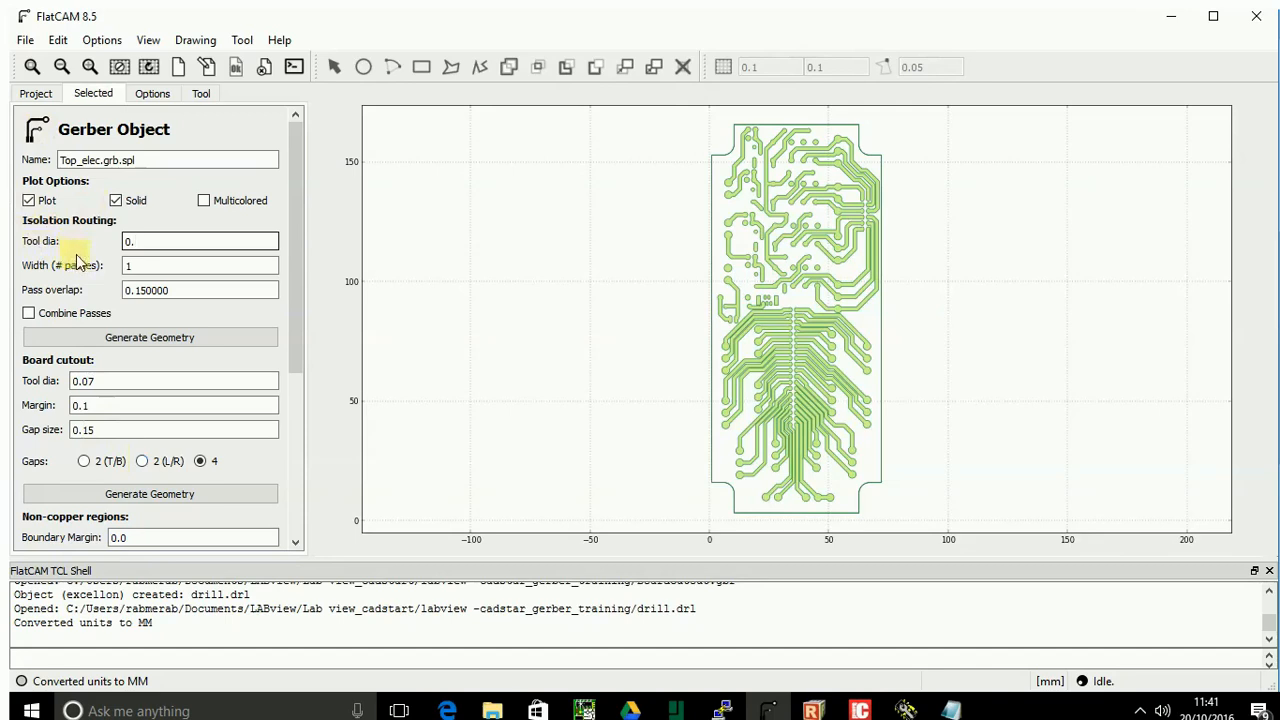
{"action": "type", "text": "1"}
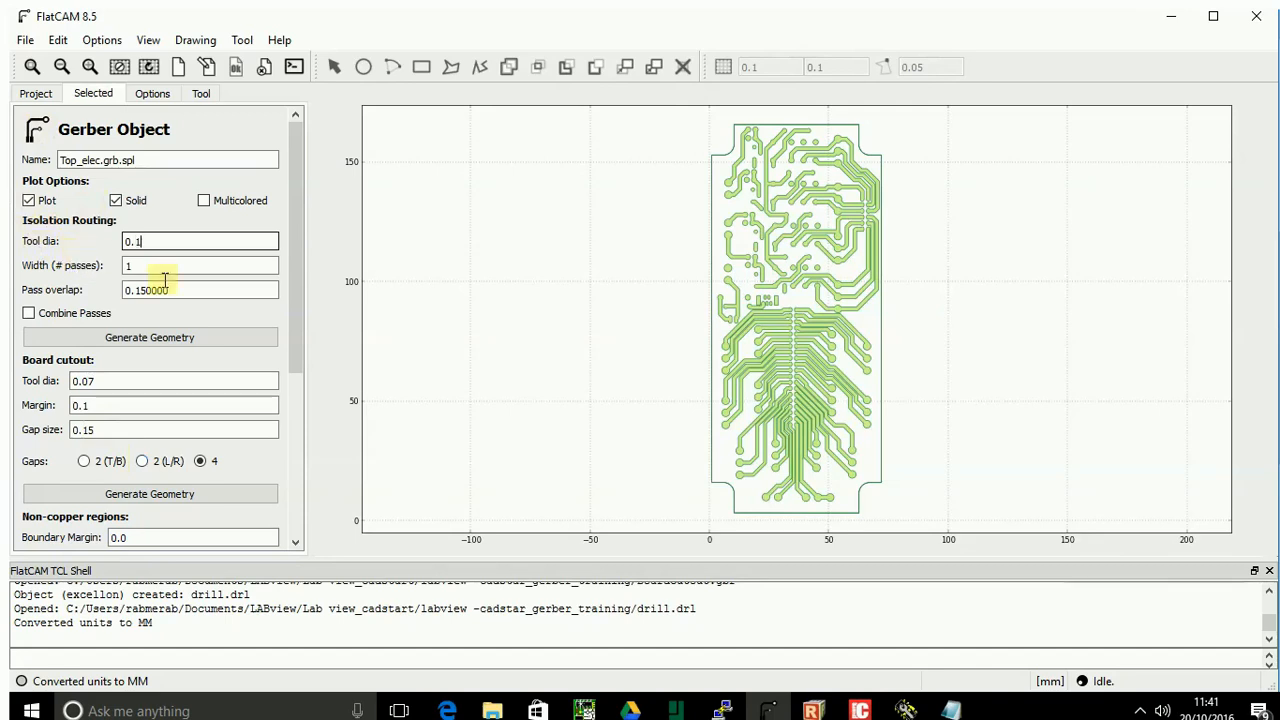
{"action": "left_click", "coordinate": [198, 347]}
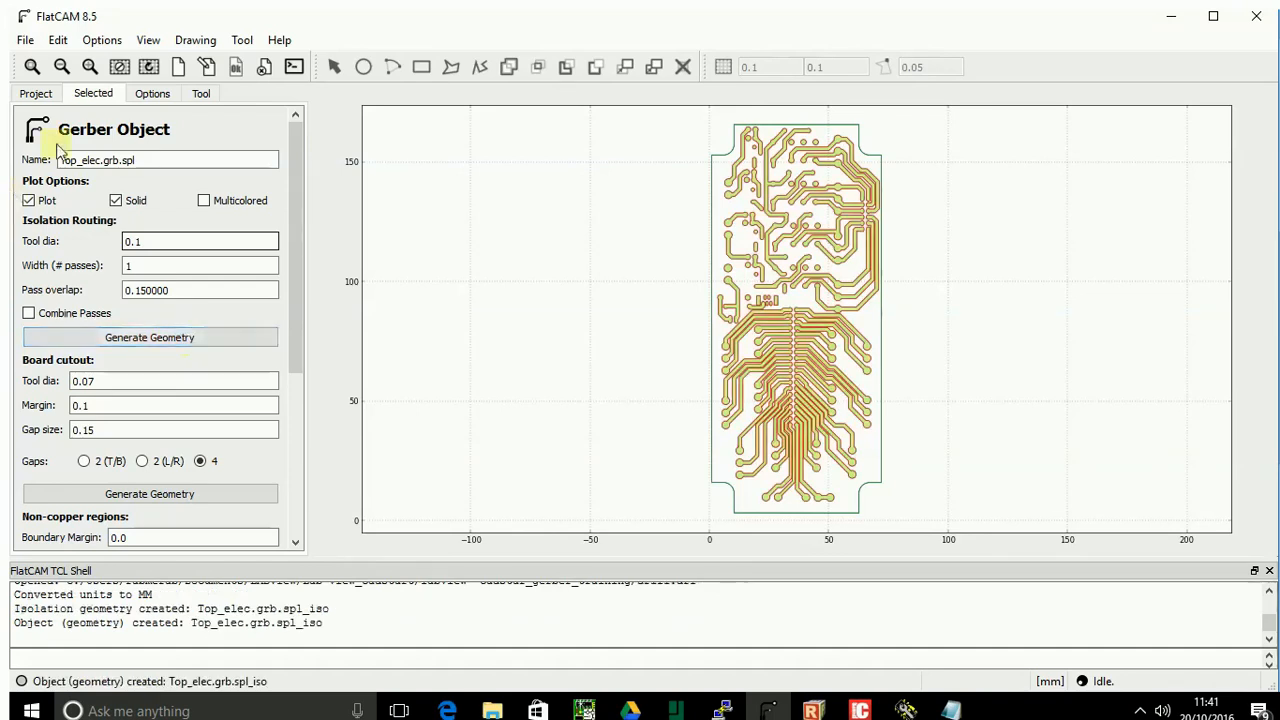
Open the properties of the isolation geometry object Top_elec.grb.spl_iso.
{"action": "left_click", "coordinate": [33, 93]}
{"action": "left_click", "coordinate": [60, 168]}
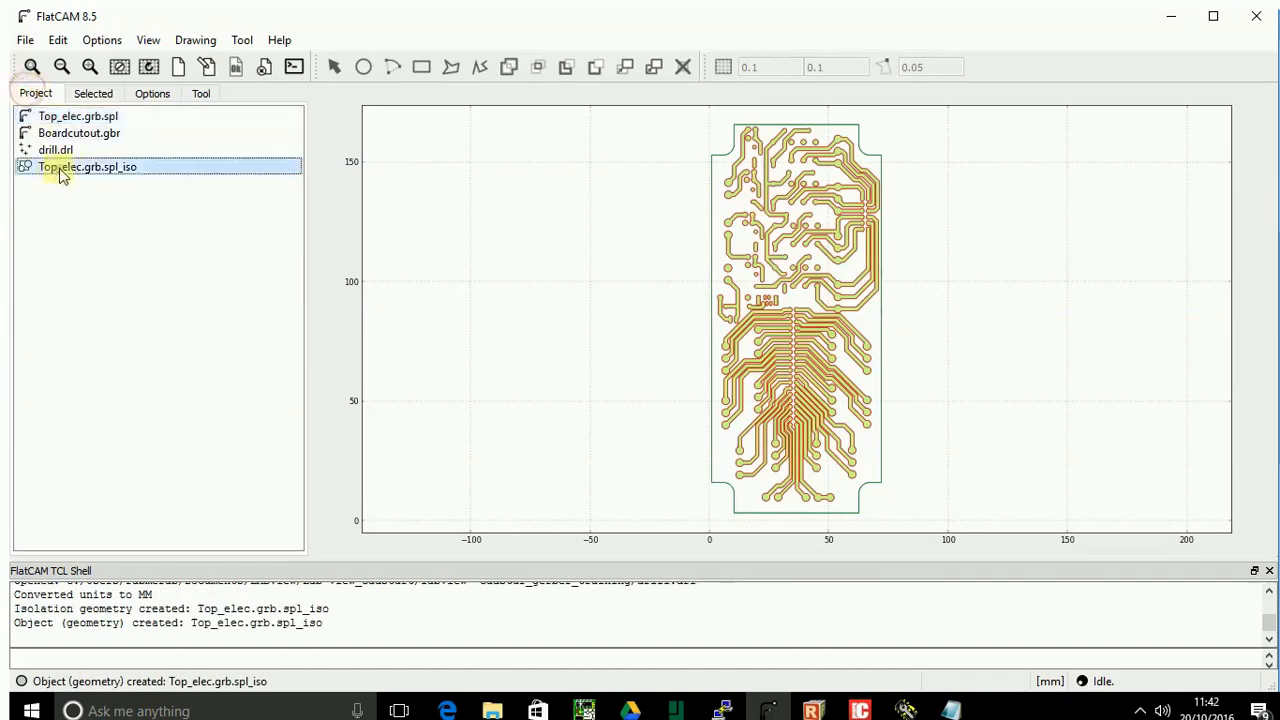
{"action": "left_click", "coordinate": [98, 97]}
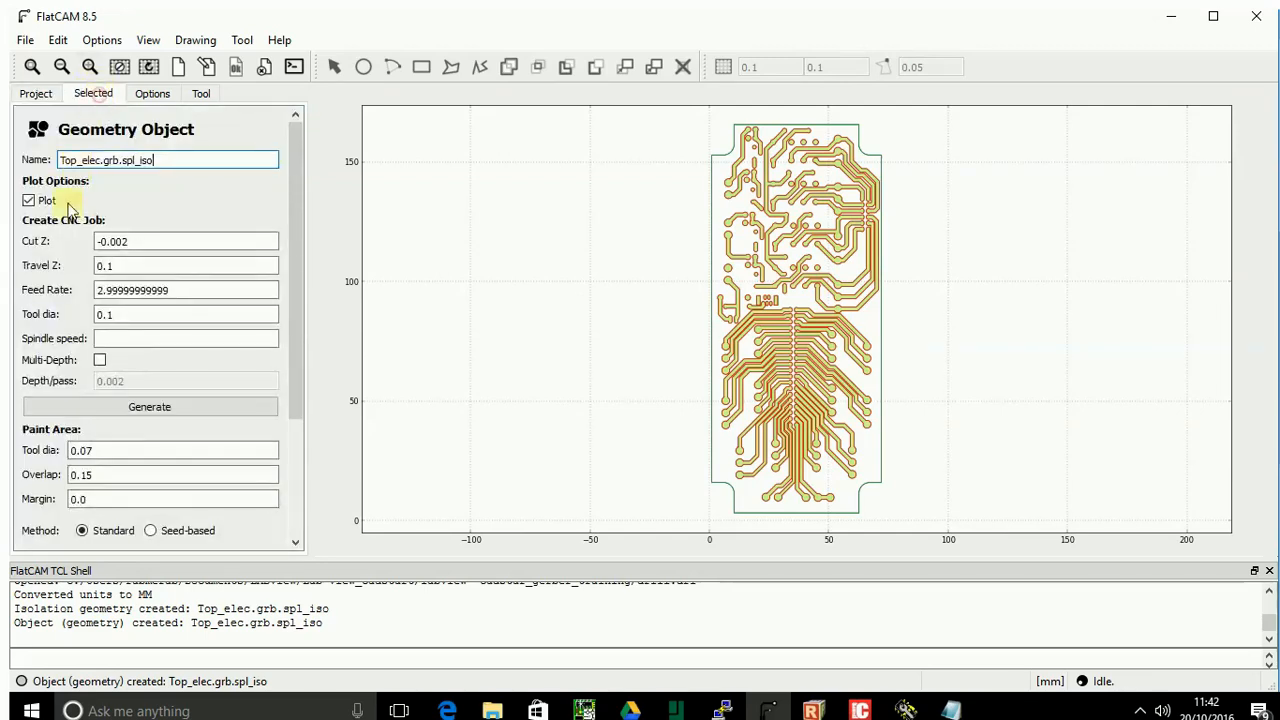
Hide the plot of the Top_elec.grb.spl copper layer and return to the project's object list.
{"action": "left_click", "coordinate": [36, 94]}
{"action": "left_click", "coordinate": [94, 117]}
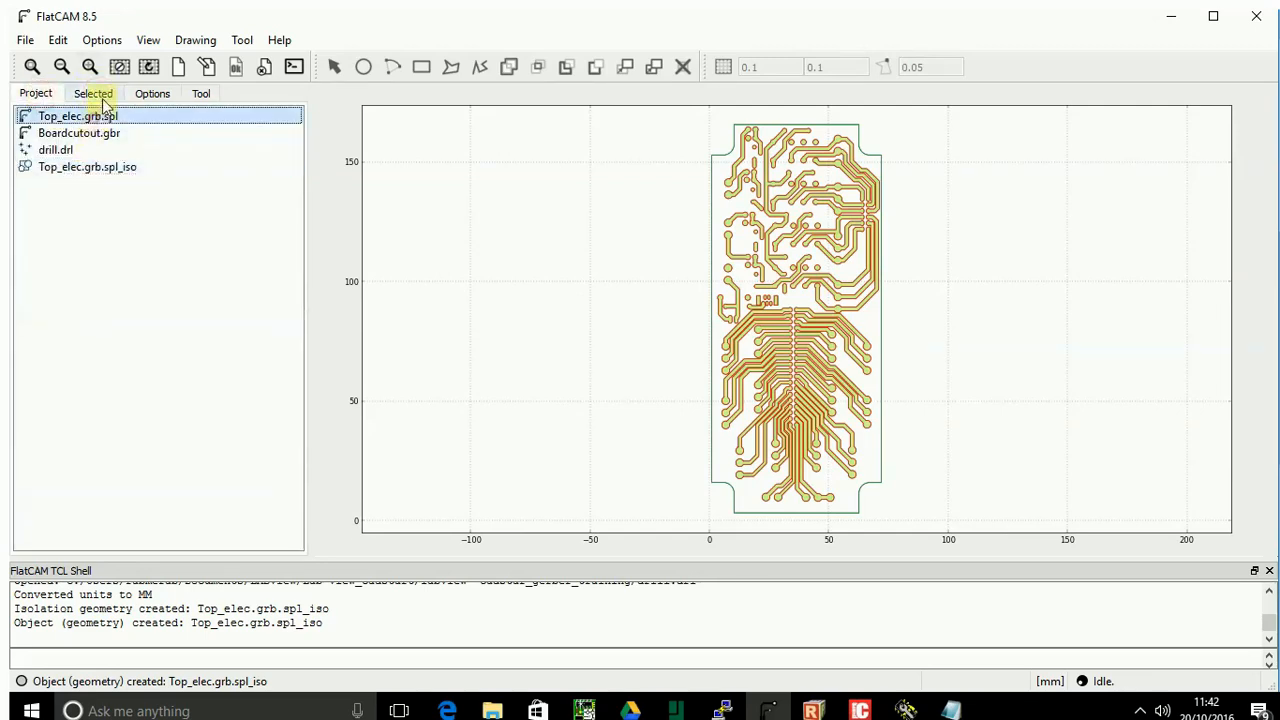
{"action": "left_click", "coordinate": [94, 94]}
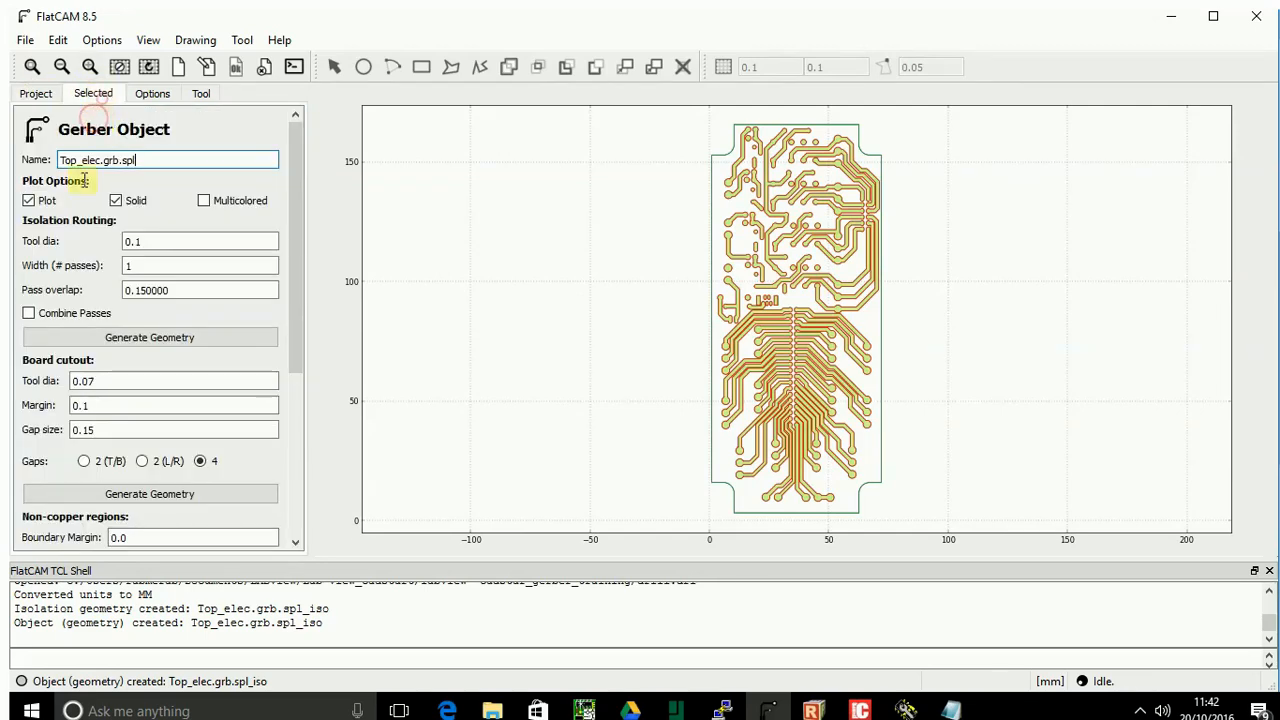
{"action": "left_click", "coordinate": [29, 202]}
{"action": "left_click", "coordinate": [33, 95]}
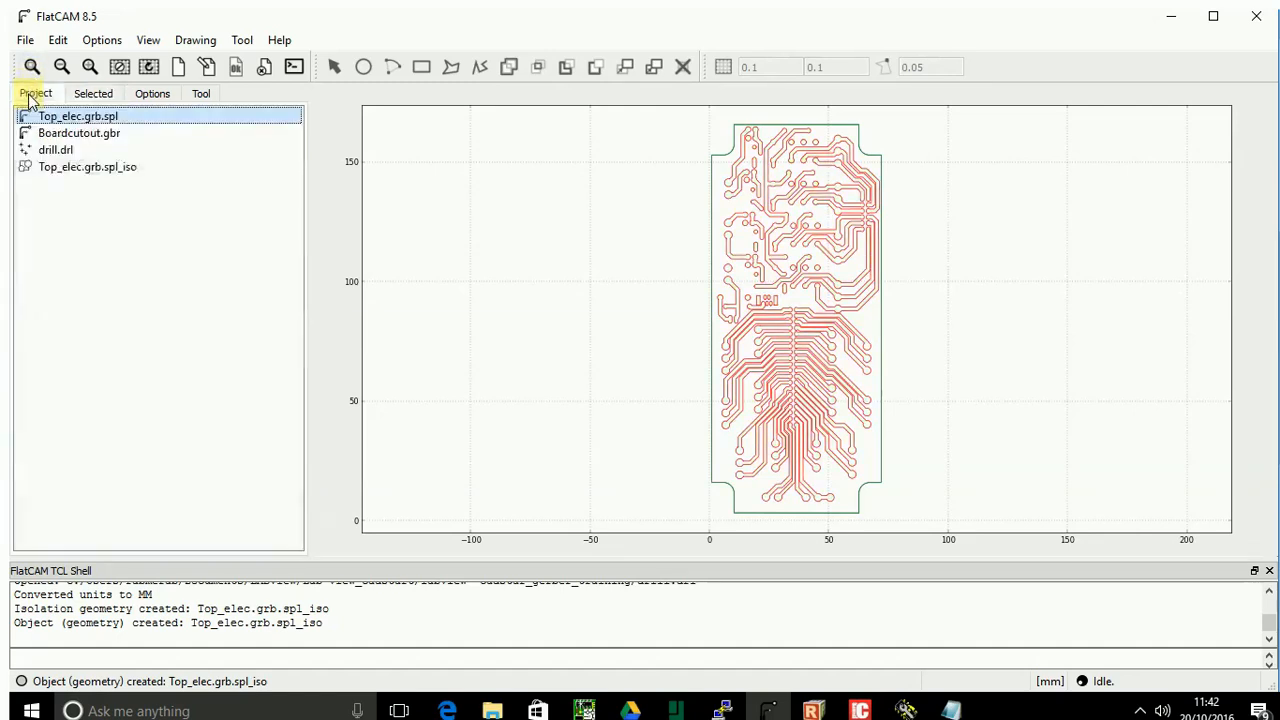
Examine the isolation paths around the pads and traces near the middle of the board up close.
{"action": "scroll", "coordinate": [803, 320], "scroll_direction": "up", "scroll_amount": 2}
{"action": "scroll", "coordinate": [800, 321], "scroll_direction": "up", "scroll_amount": 2}
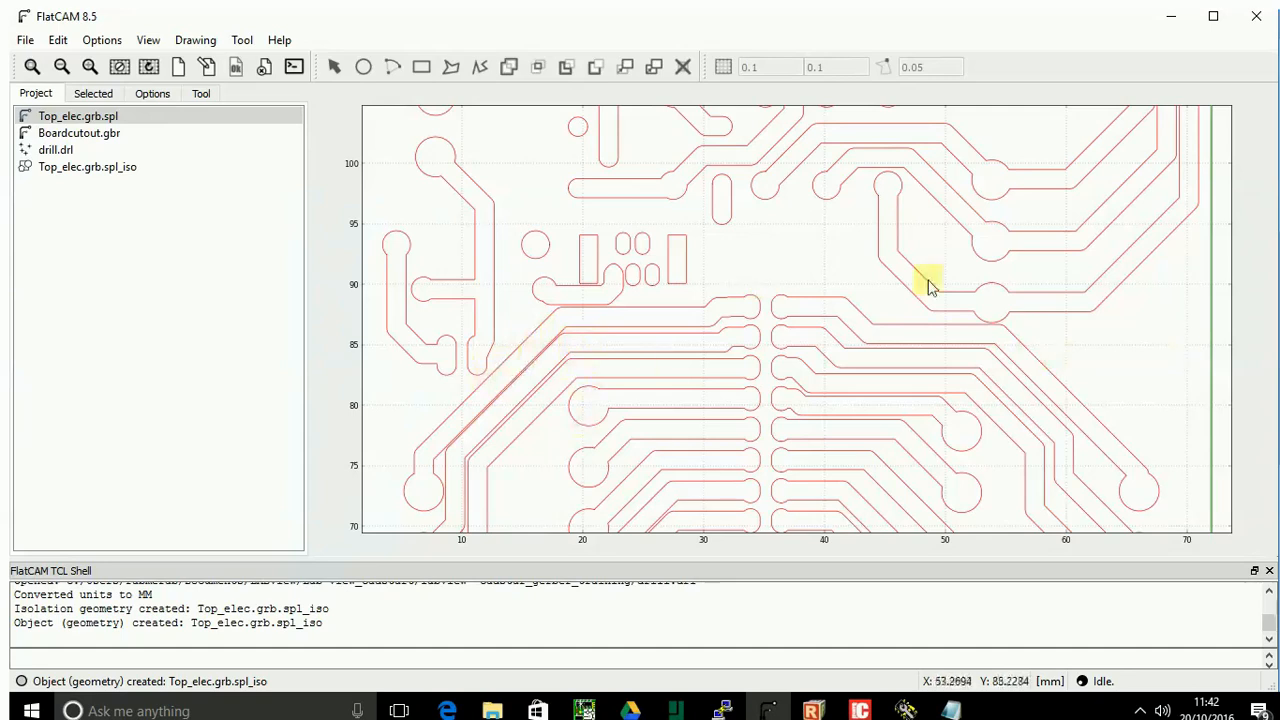
{"action": "scroll", "coordinate": [752, 310], "scroll_direction": "down", "scroll_amount": 2}
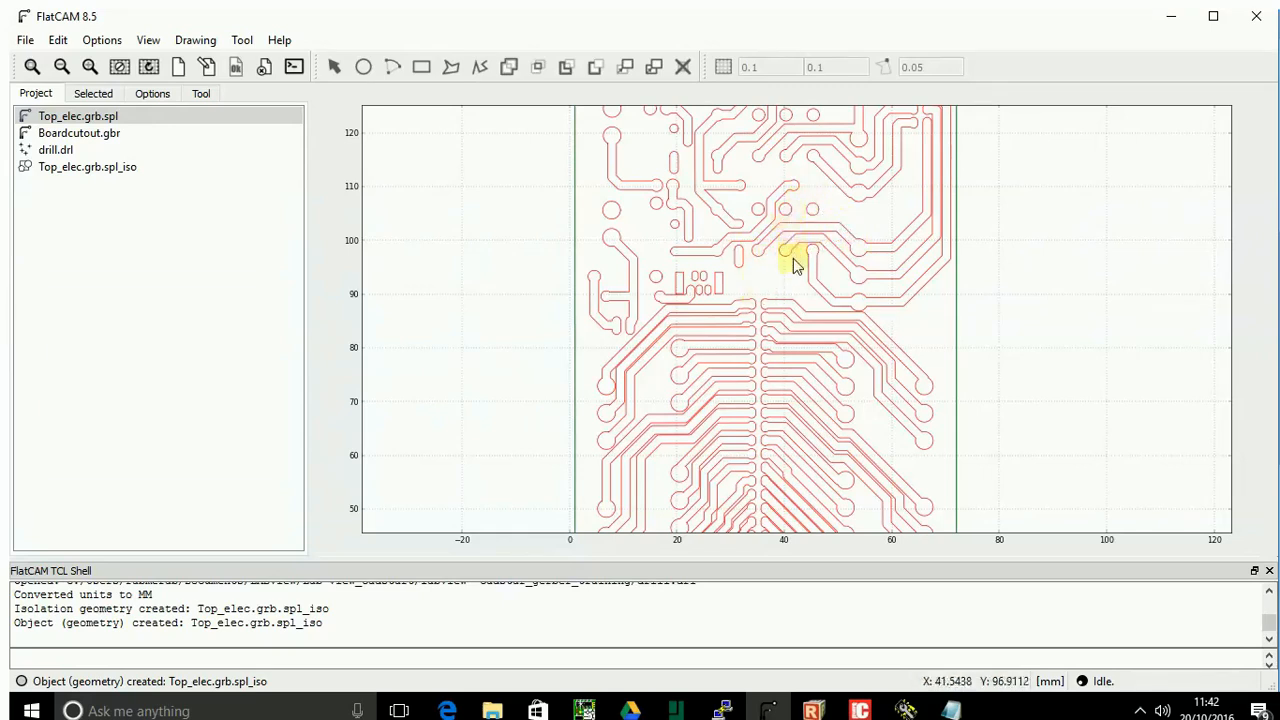
{"action": "scroll", "coordinate": [806, 262], "scroll_direction": "up", "scroll_amount": 1}
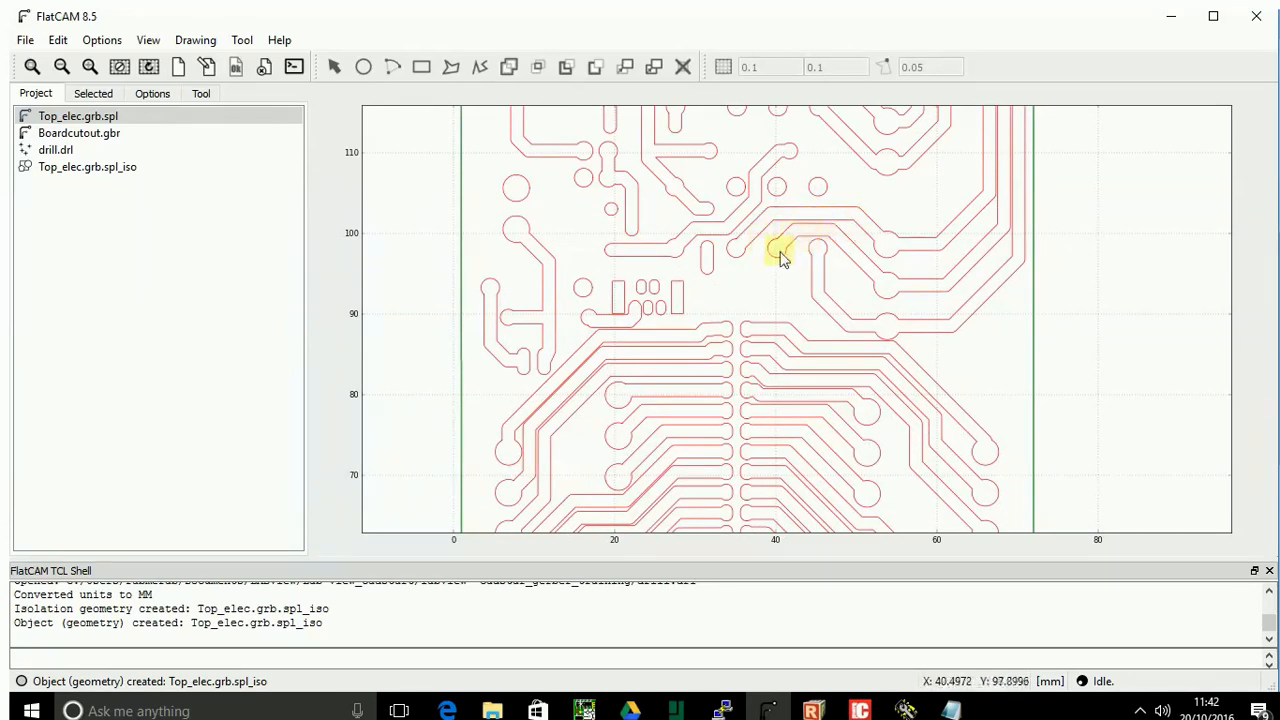
{"action": "scroll", "coordinate": [774, 270], "scroll_direction": "up", "scroll_amount": 1}
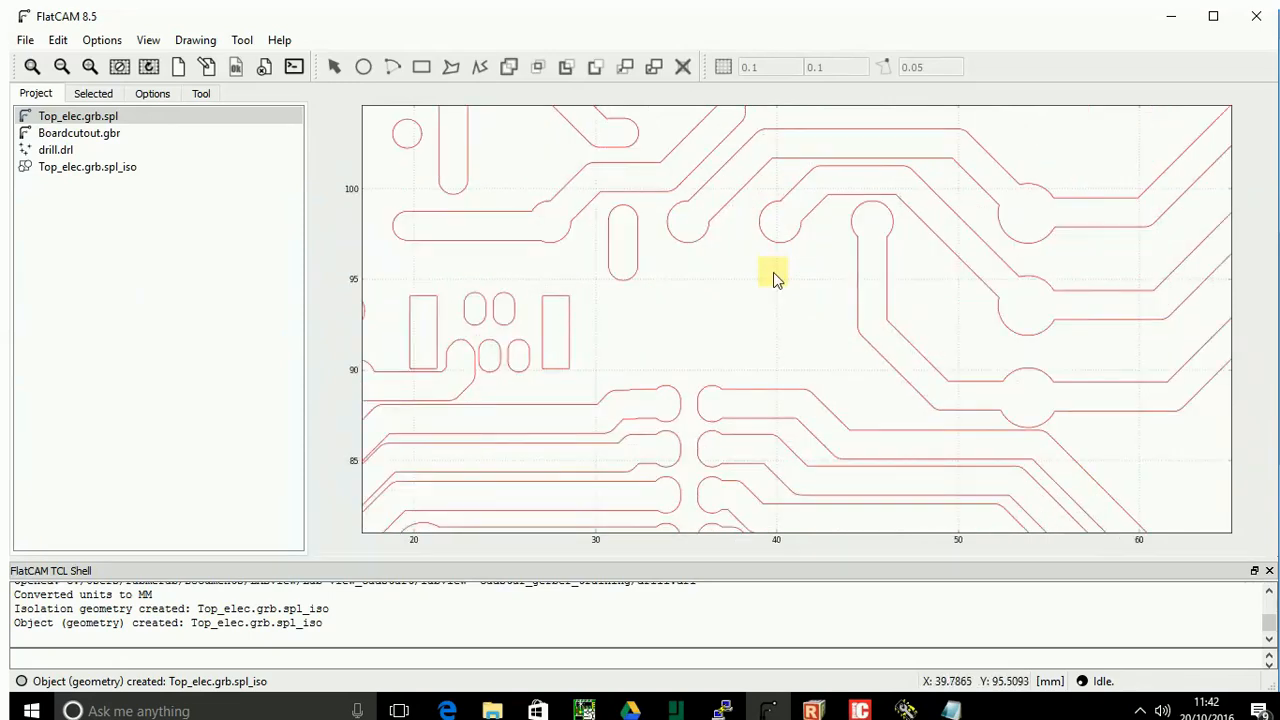
Fit the whole board in the plot and return to FlatCAM from the browser window.
{"action": "scroll", "coordinate": [774, 272], "scroll_direction": "down", "scroll_amount": 2}
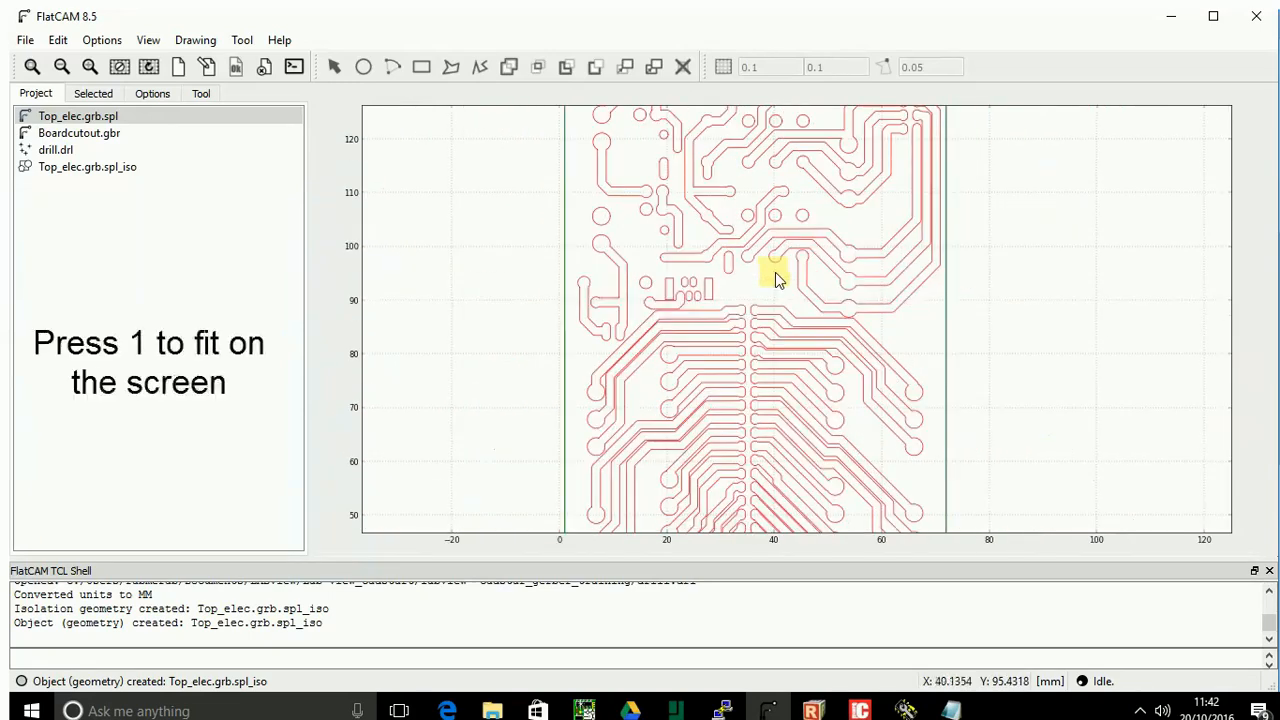
{"action": "key", "text": "1"}
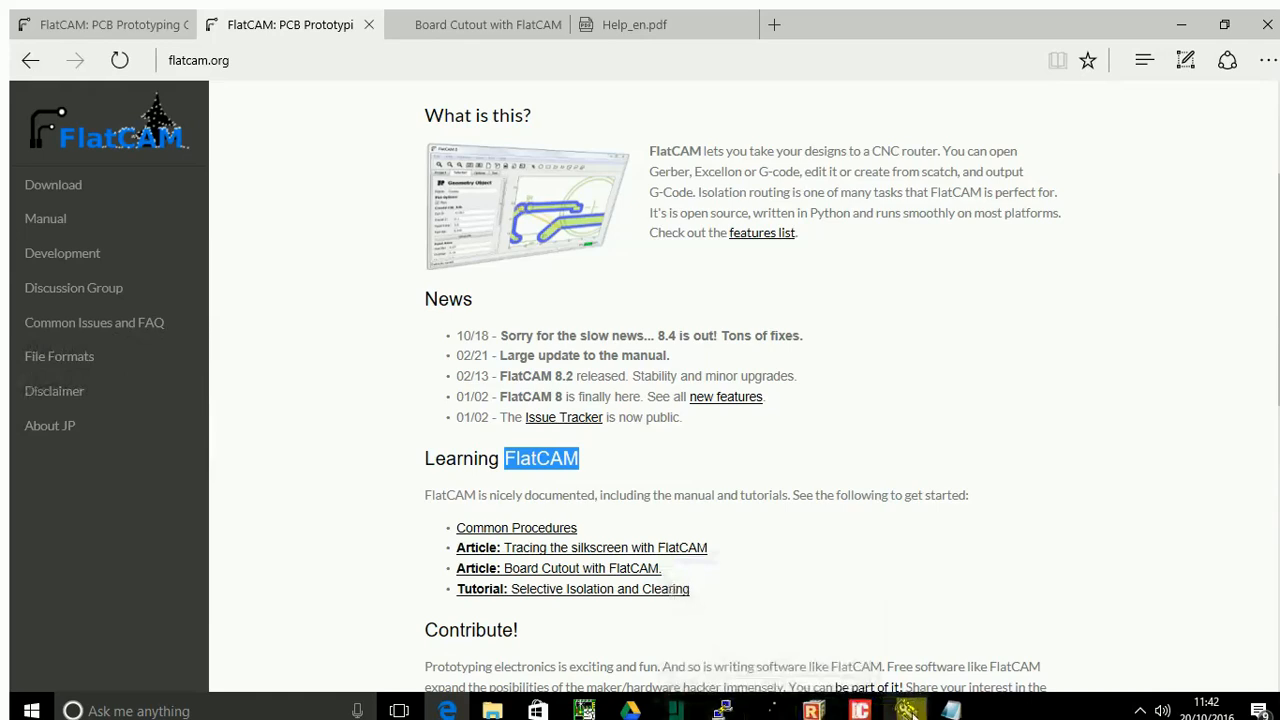
{"action": "left_click", "coordinate": [775, 712]}
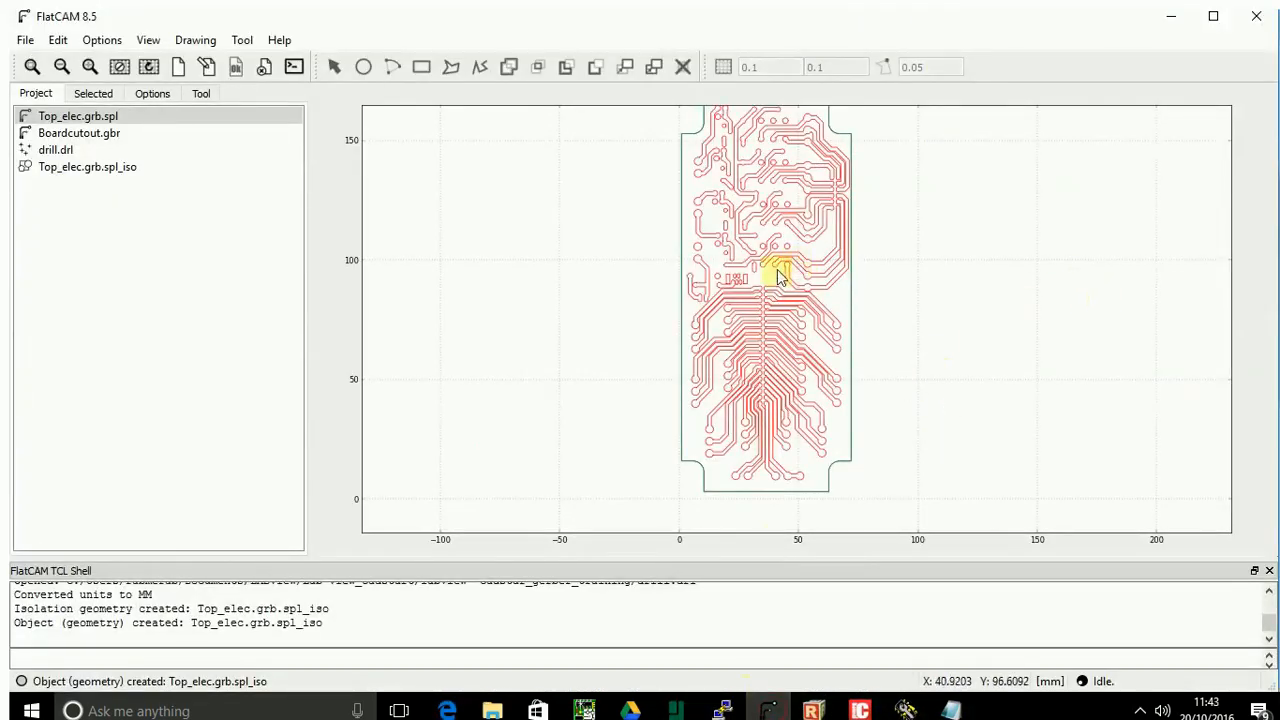
{"action": "scroll", "coordinate": [771, 271], "scroll_direction": "up", "scroll_amount": 2}
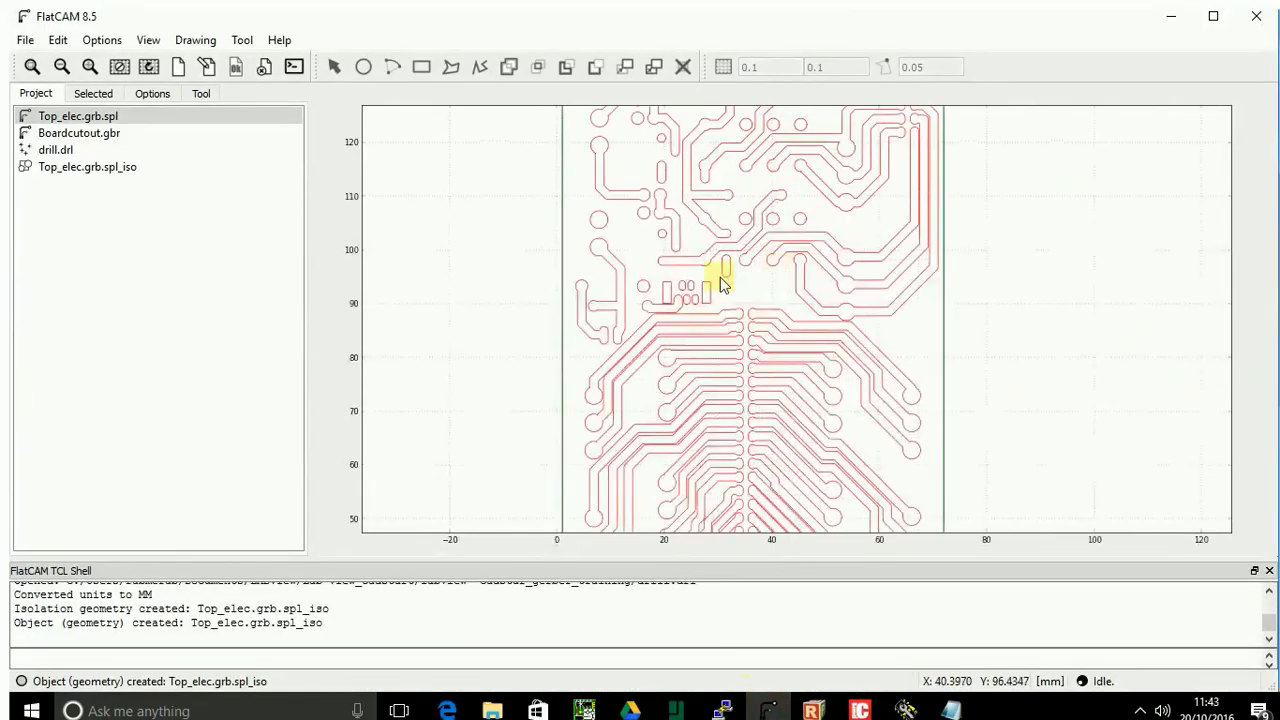
Open the properties of Top_elec.grb.spl_iso and set Cut Z to -0.15 and Travel Z to 8.
{"action": "left_click", "coordinate": [112, 167]}
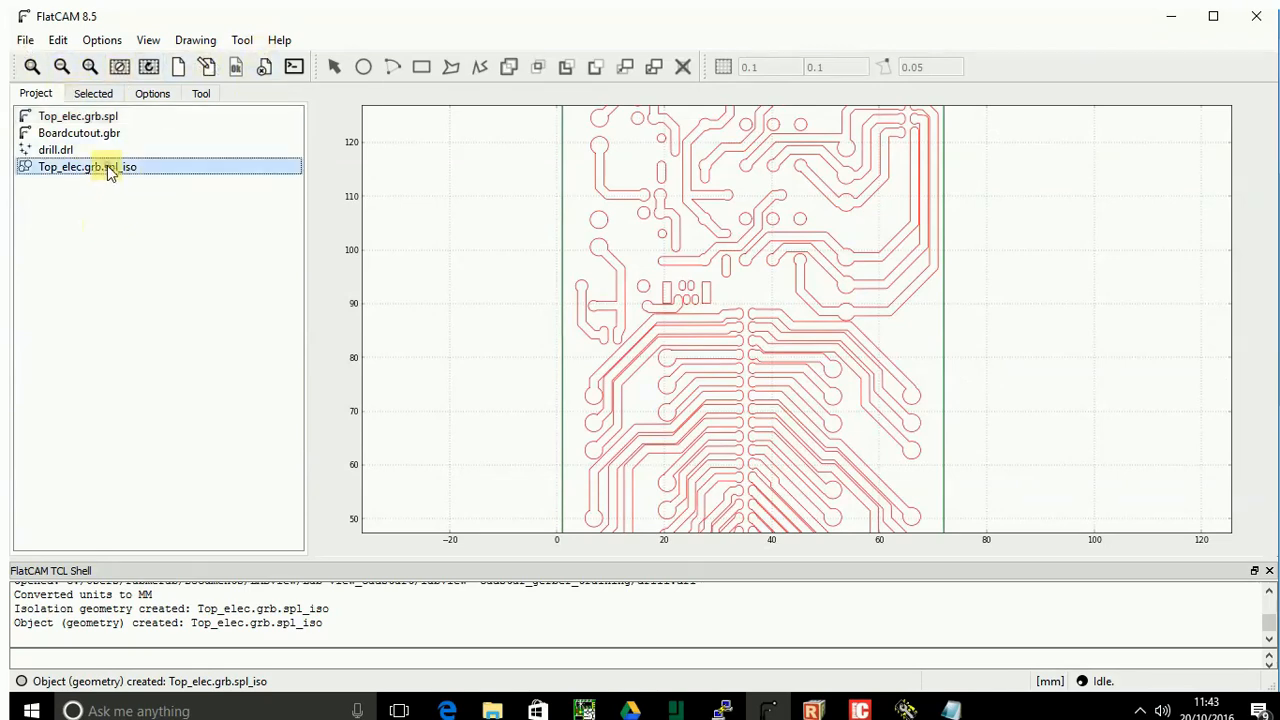
{"action": "left_click", "coordinate": [94, 94]}
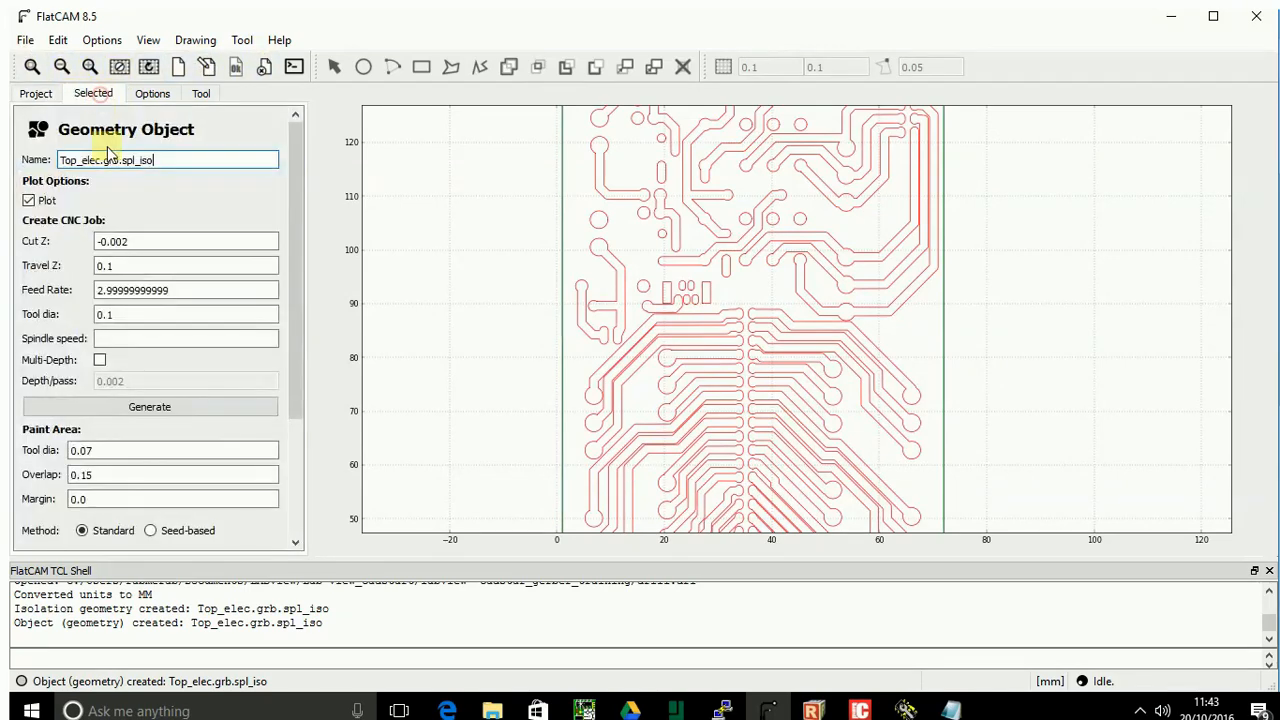
{"action": "double_click", "coordinate": [122, 241]}
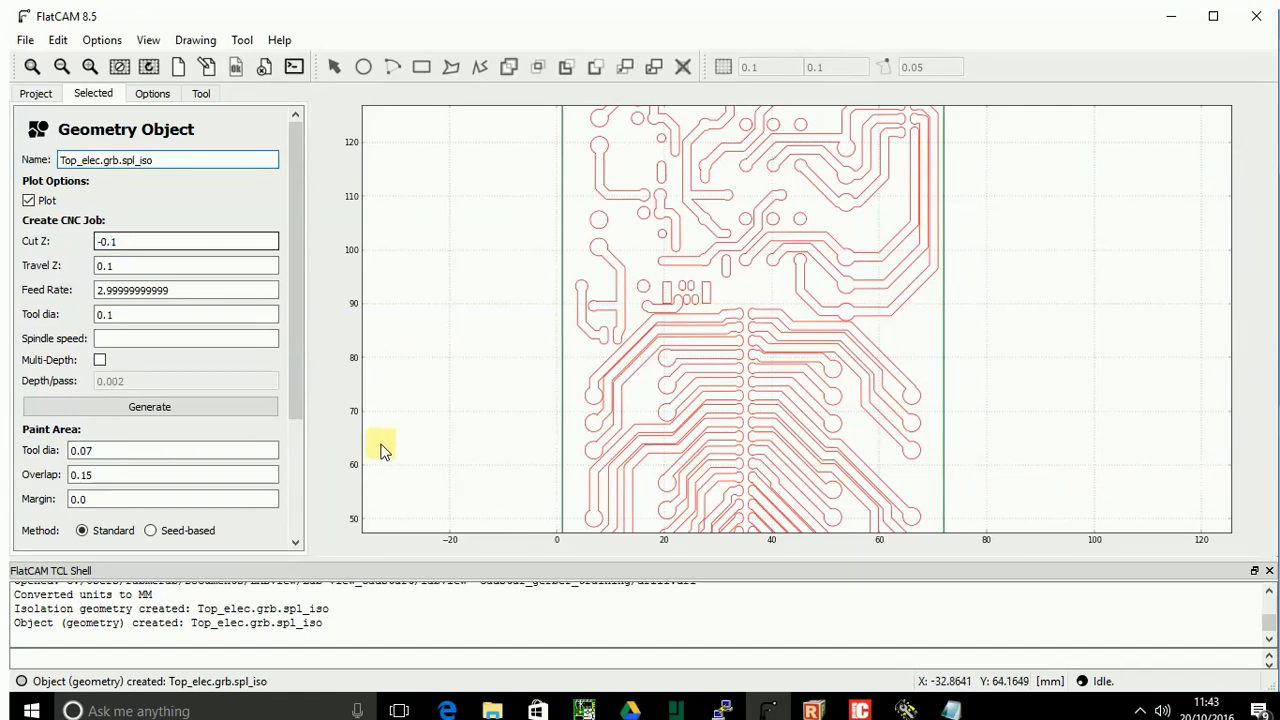
{"action": "left_click_drag", "start_coordinate": [123, 265], "coordinate": [85, 268]}
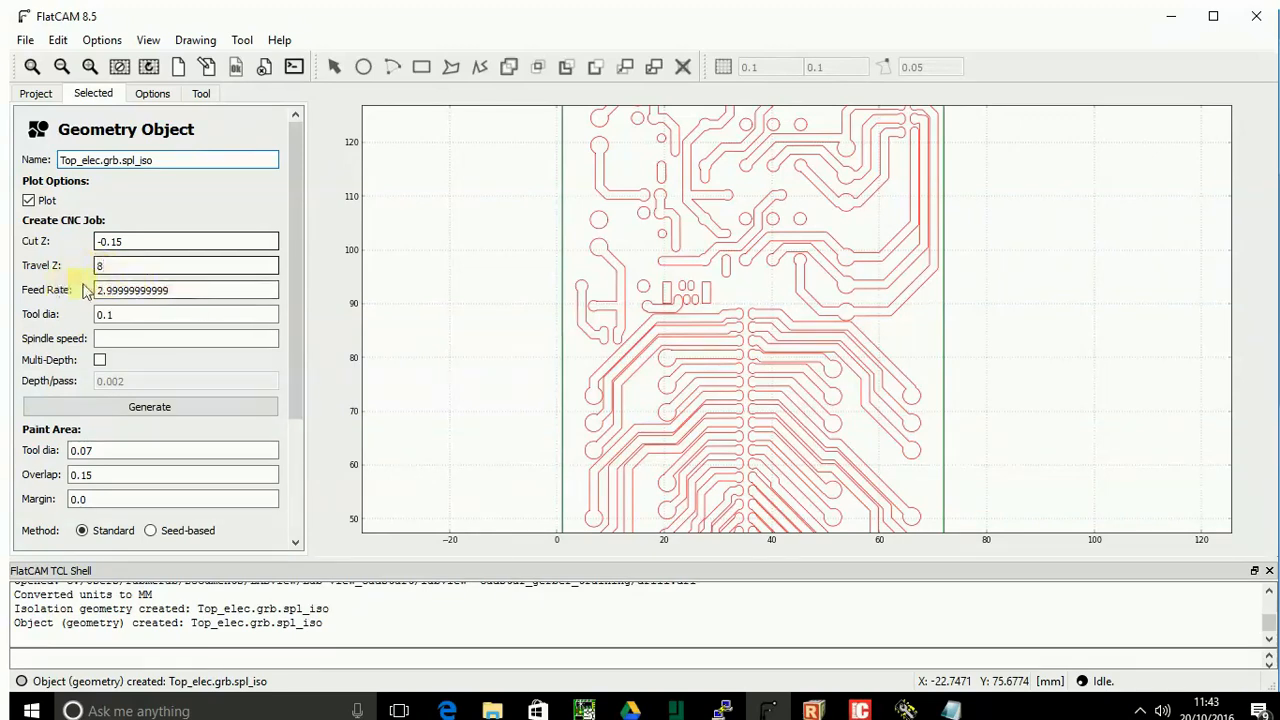
Set the feed rate to 200 and spindle speed to 20000, keeping tool diameter 0.1, and generate the CNC job from the isolation geometry.
{"action": "left_click", "coordinate": [172, 291]}
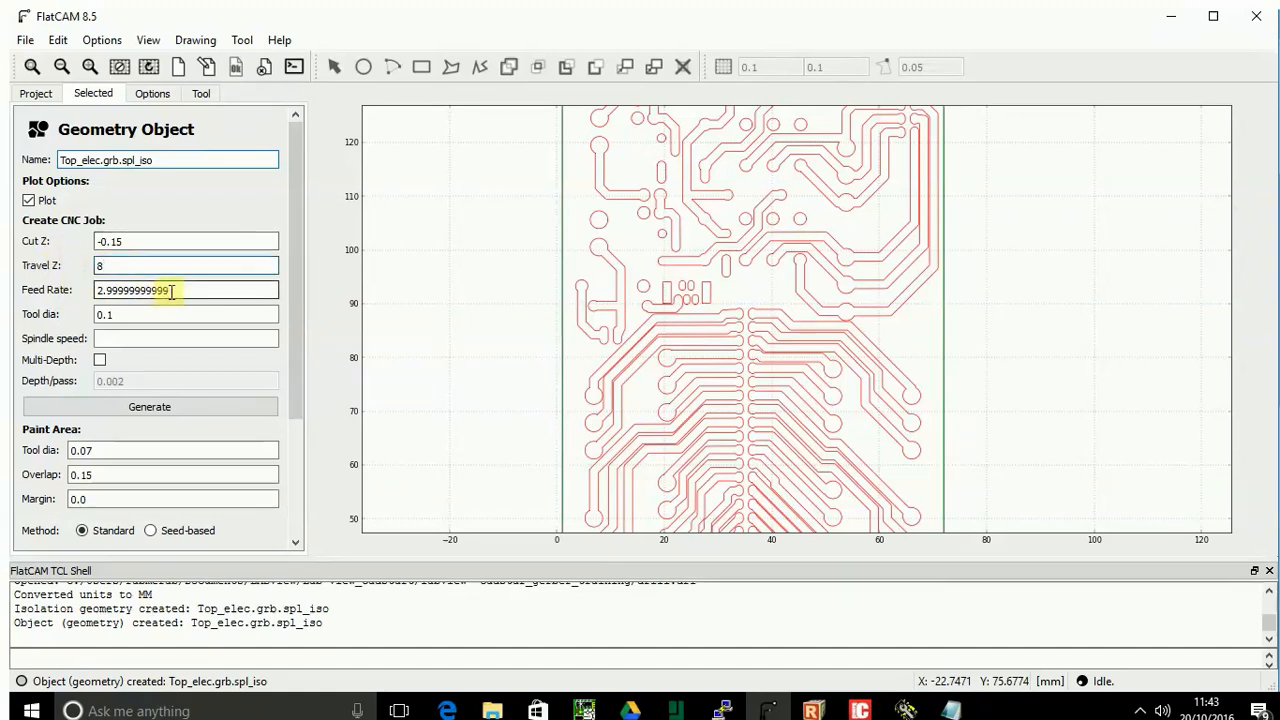
{"action": "left_click_drag", "start_coordinate": [172, 291], "coordinate": [94, 290]}
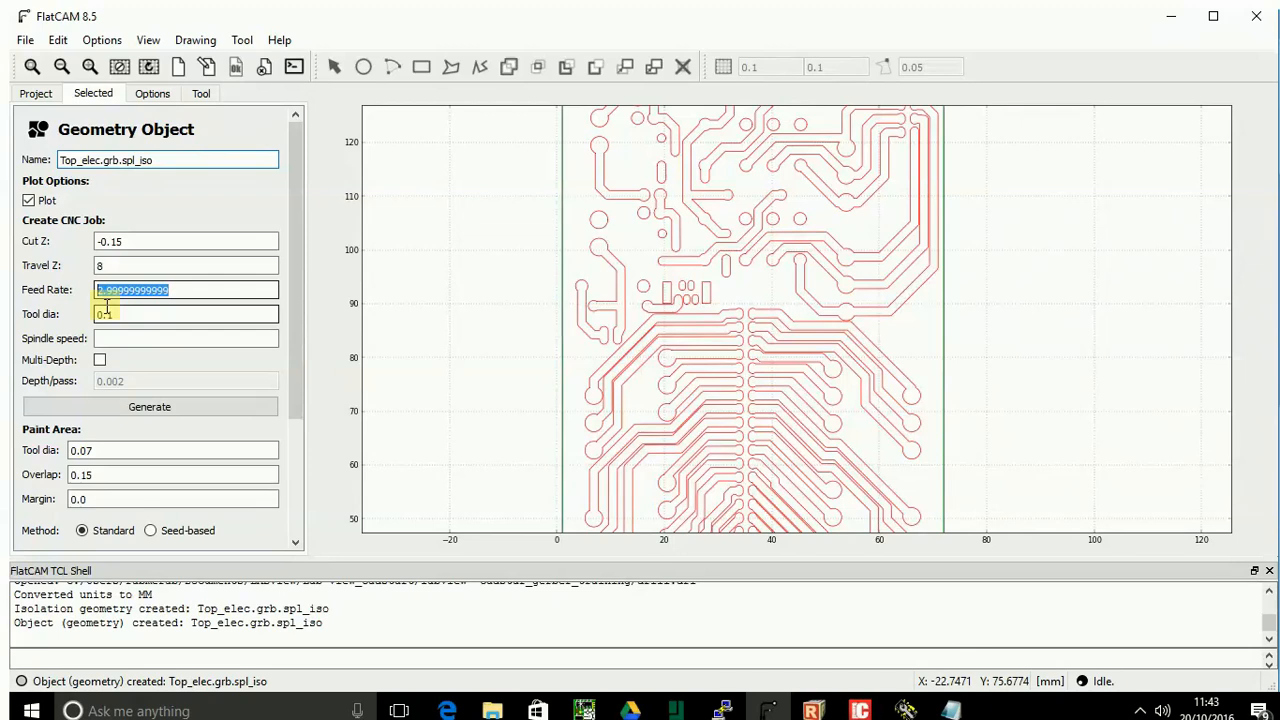
{"action": "type", "text": "200"}
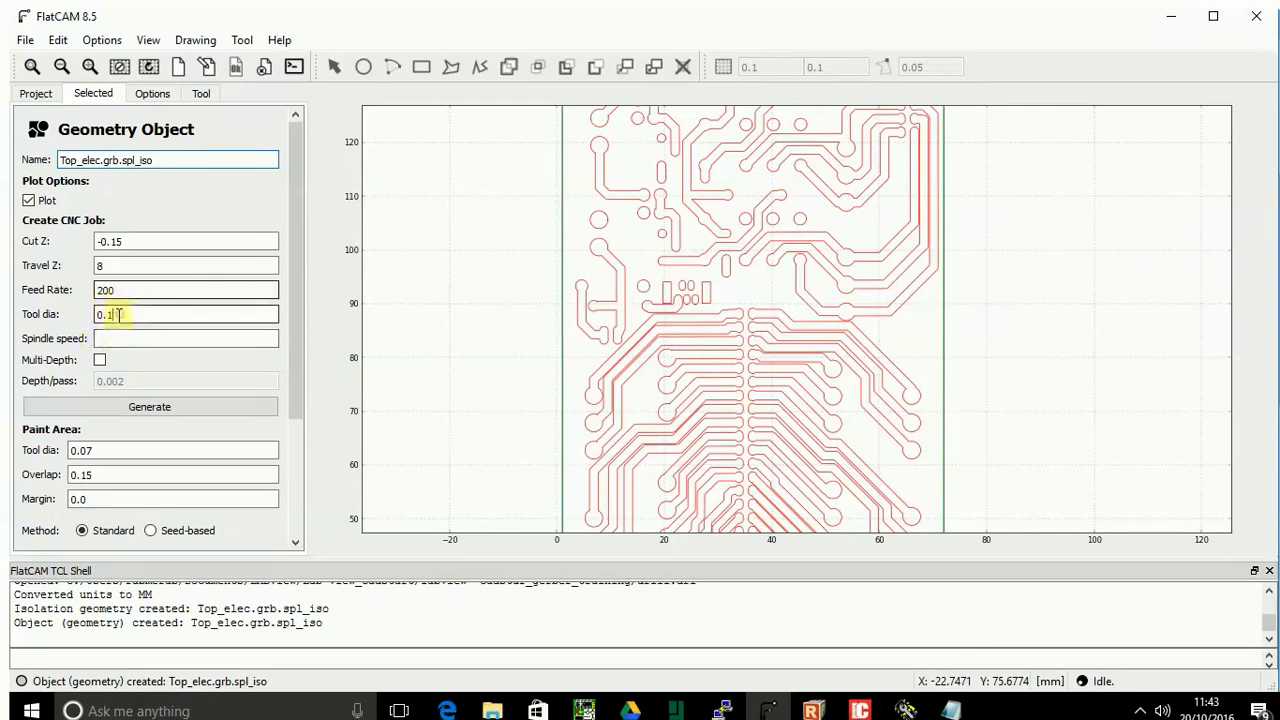
{"action": "double_click", "coordinate": [128, 314]}
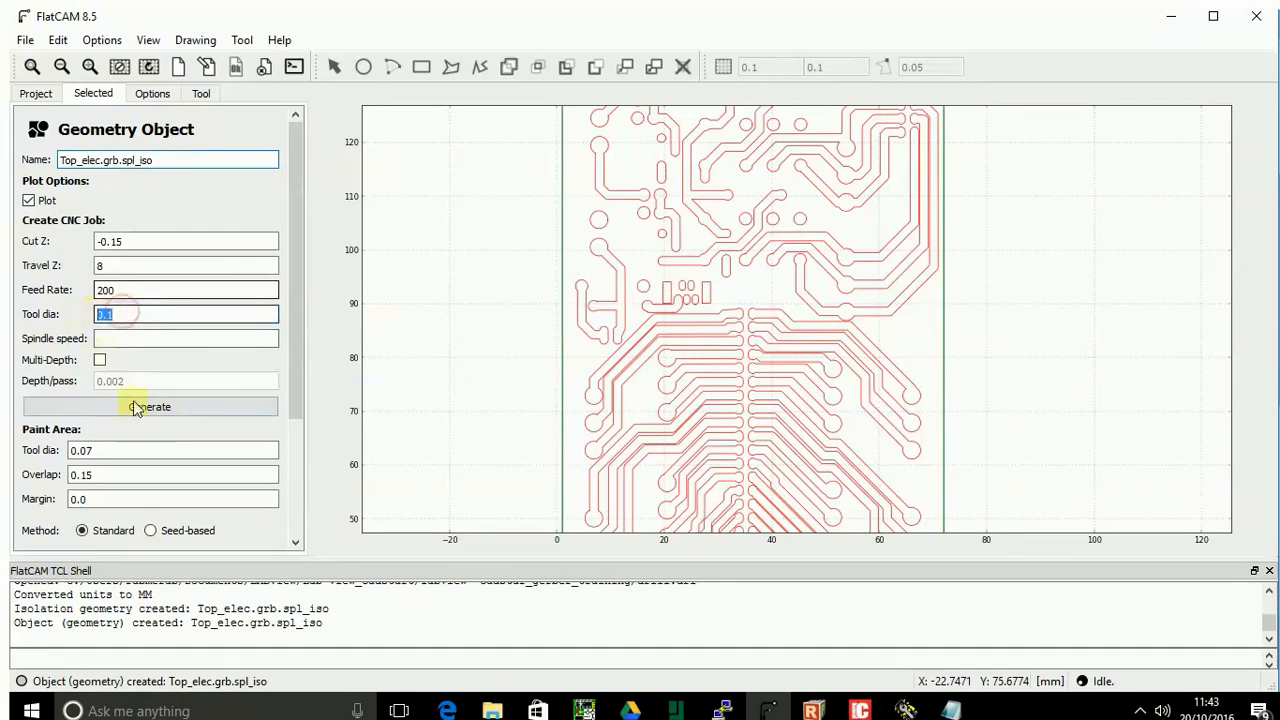
{"action": "left_click", "coordinate": [115, 338]}
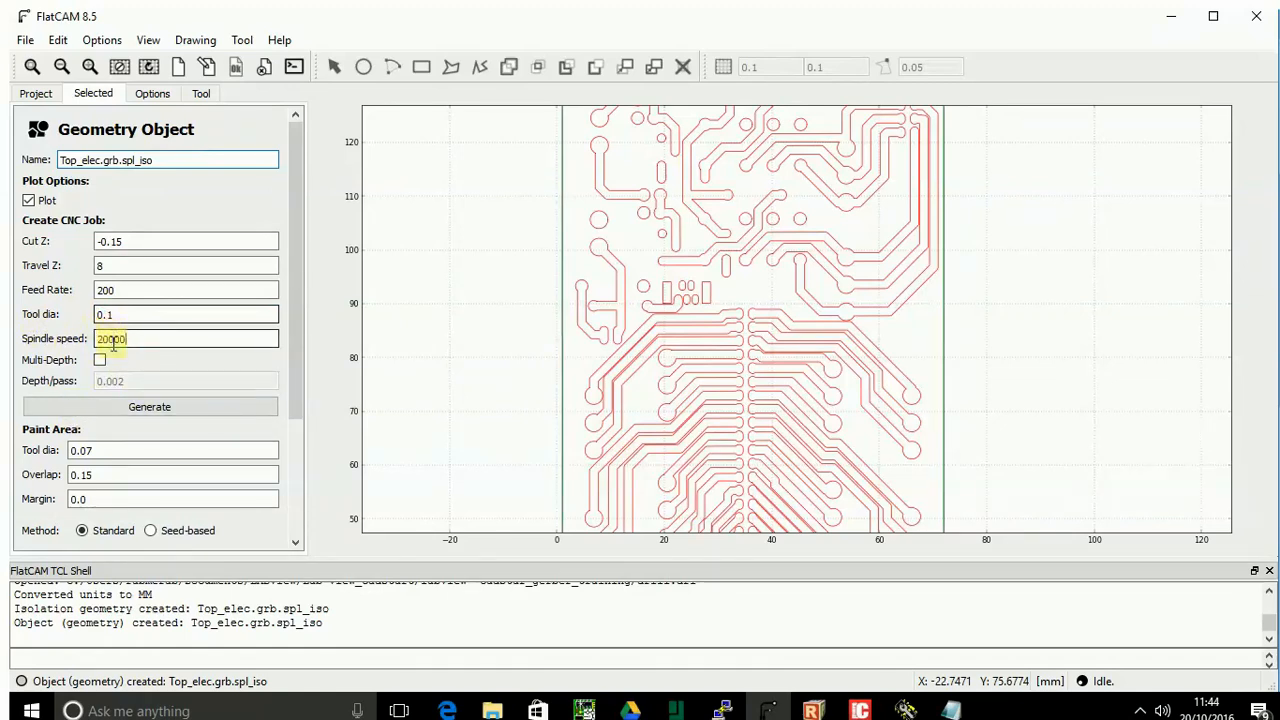
{"action": "left_click", "coordinate": [176, 413]}
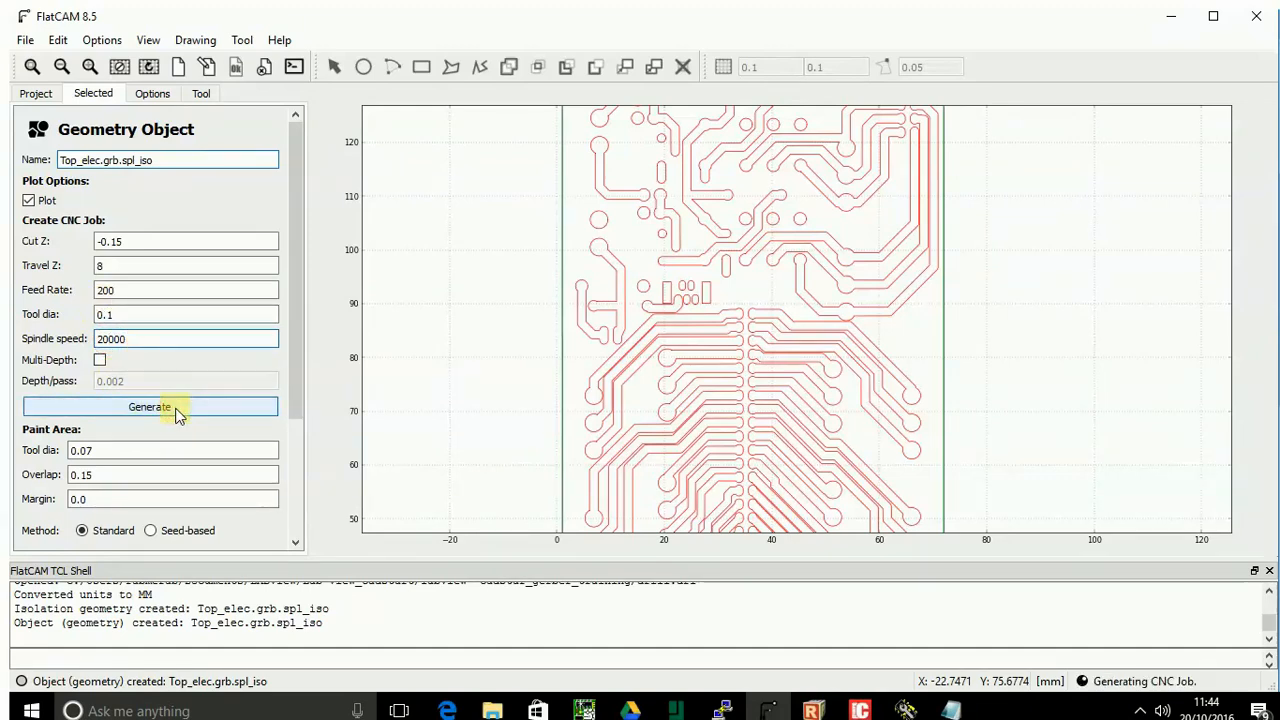
Check the new CNC job's properties and hide the plot of the isolation geometry Top_elec.grb.spl_iso.
{"action": "left_click", "coordinate": [35, 93]}
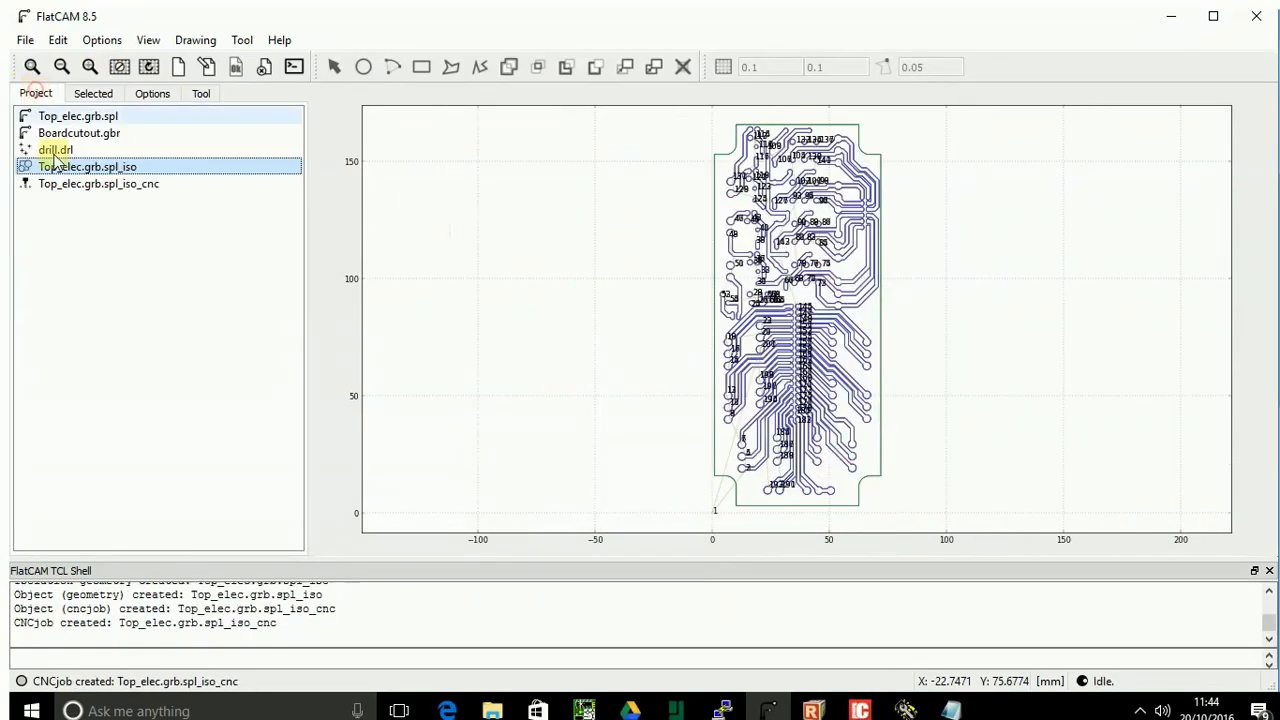
{"action": "left_click", "coordinate": [117, 186]}
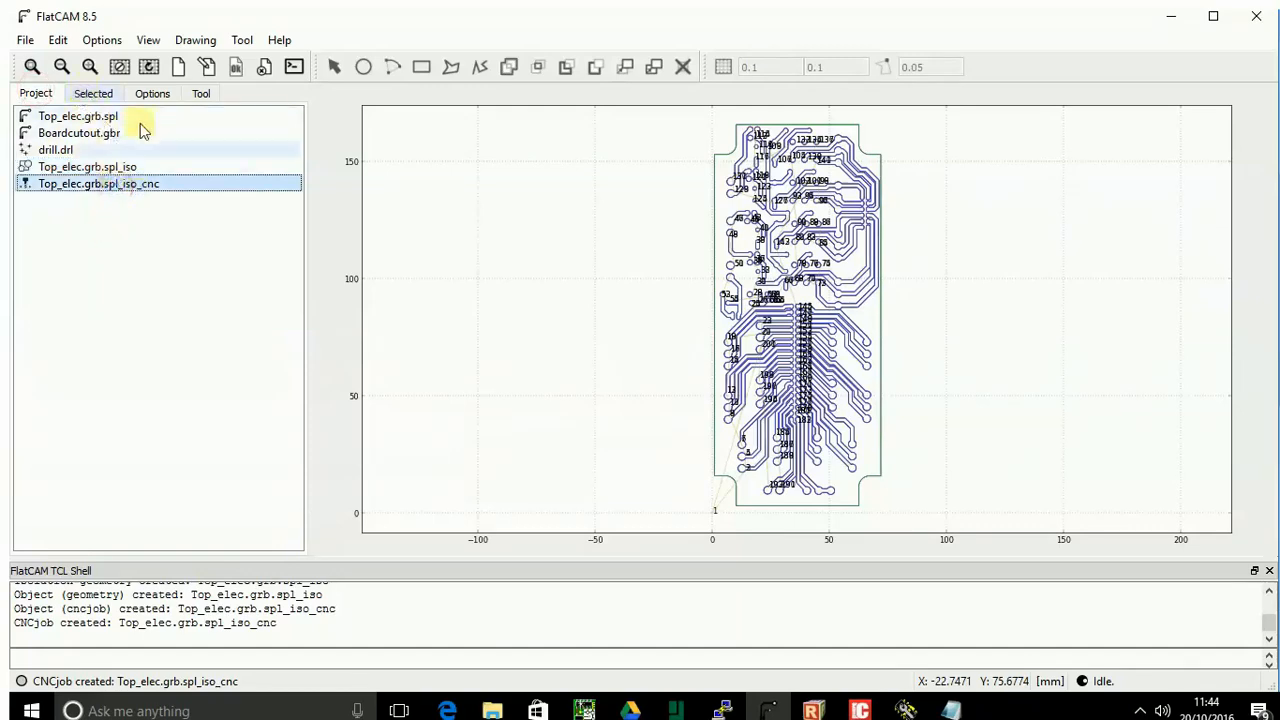
{"action": "left_click", "coordinate": [93, 93]}
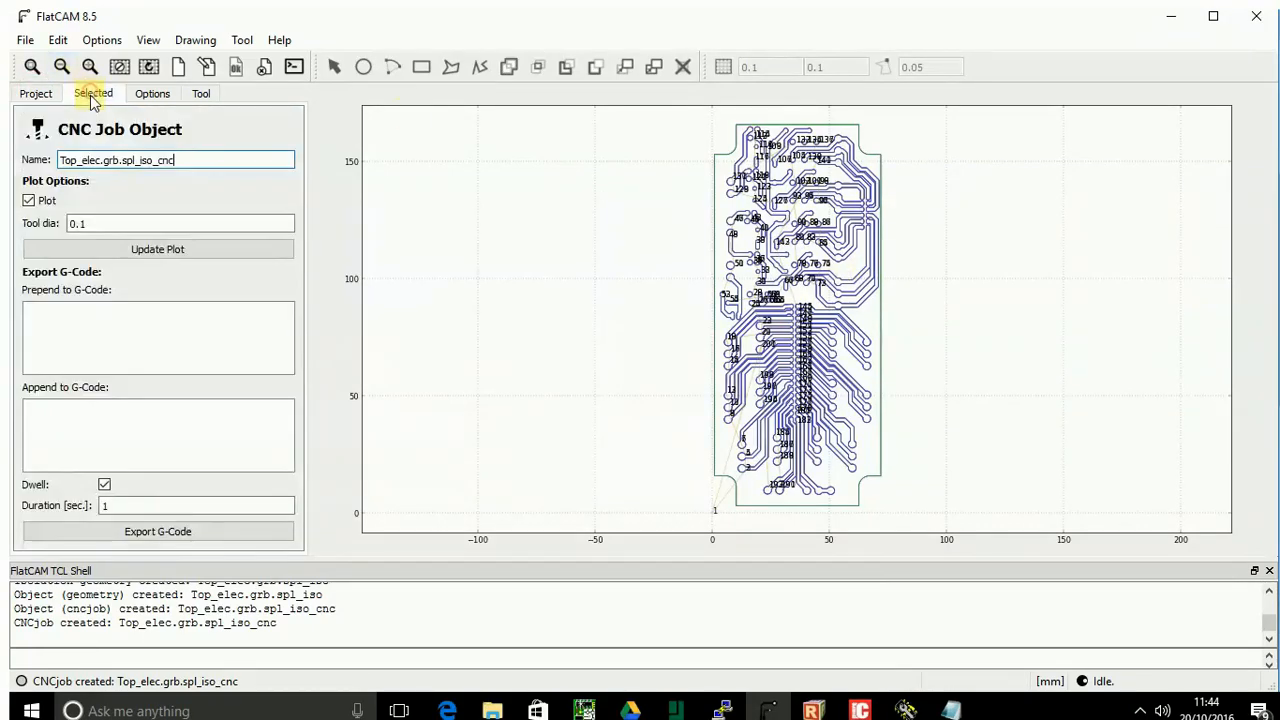
{"action": "left_click", "coordinate": [33, 92]}
{"action": "left_click", "coordinate": [50, 167]}
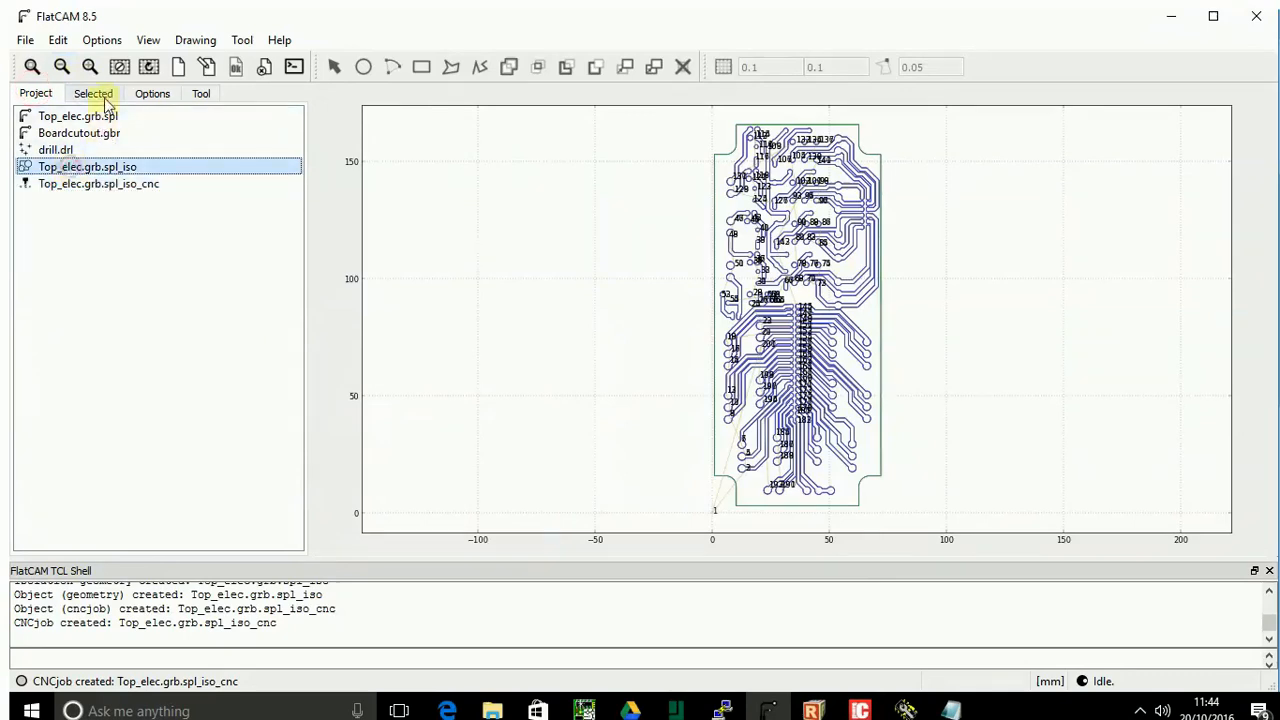
{"action": "left_click", "coordinate": [93, 93]}
{"action": "left_click", "coordinate": [29, 201]}
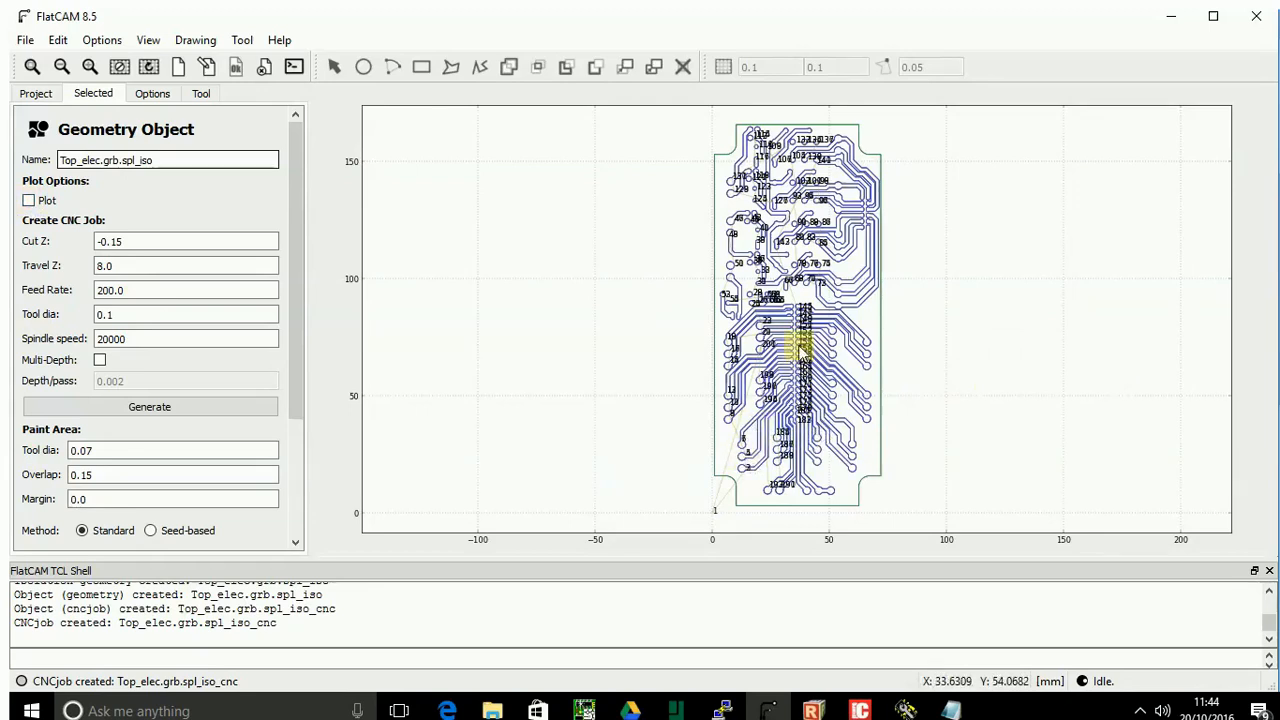
Inspect the toolpaths and enter the lines G00 Z10 and G00 X0 Y0 as prepended G-code for Top_elec.grb.spl_iso_cnc.
{"action": "scroll", "coordinate": [800, 350], "scroll_direction": "up", "scroll_amount": 4}
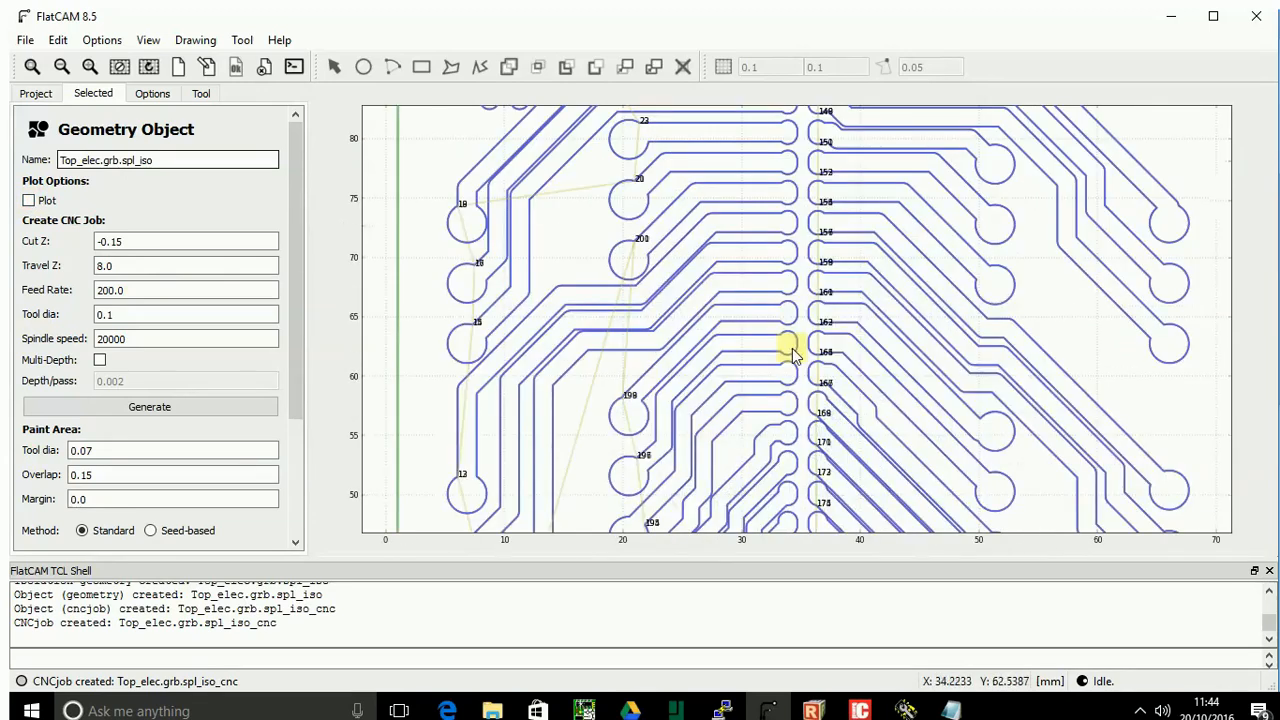
{"action": "scroll", "coordinate": [792, 355], "scroll_direction": "up", "scroll_amount": 1}
{"action": "scroll", "coordinate": [792, 358], "scroll_direction": "down", "scroll_amount": 1}
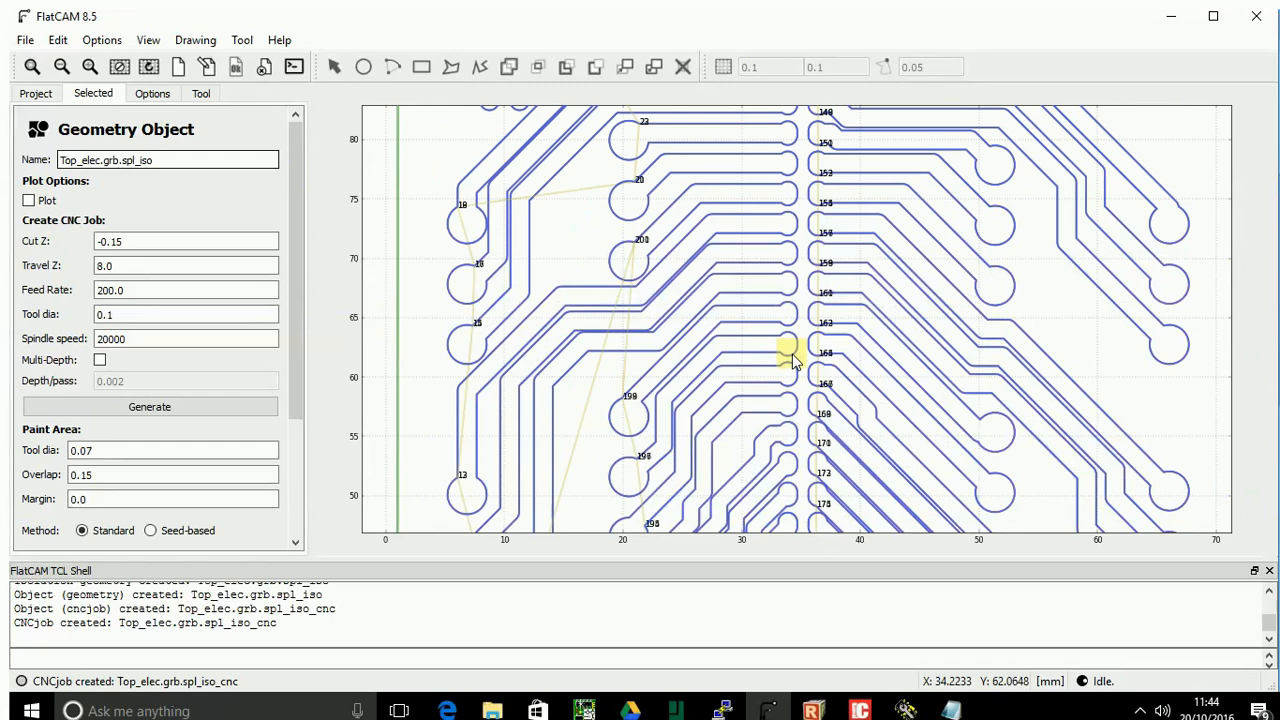
{"action": "scroll", "coordinate": [800, 355], "scroll_direction": "down", "scroll_amount": 2}
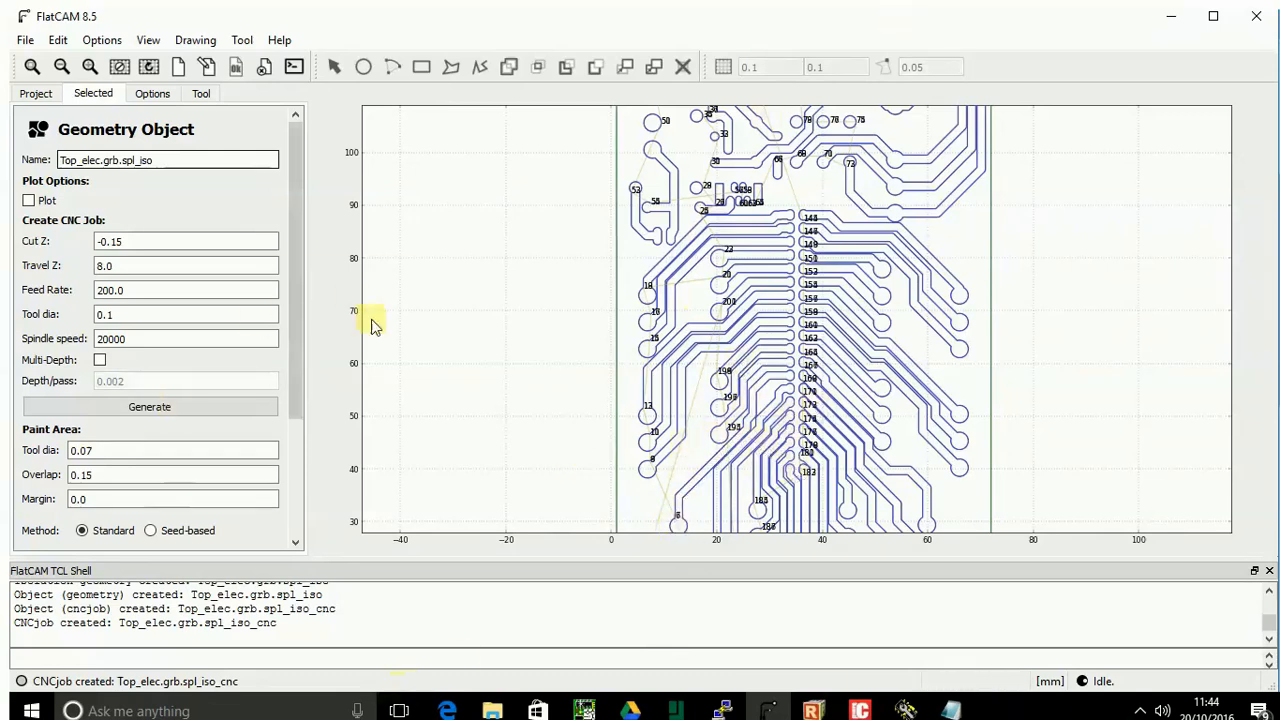
{"action": "left_click", "coordinate": [40, 95]}
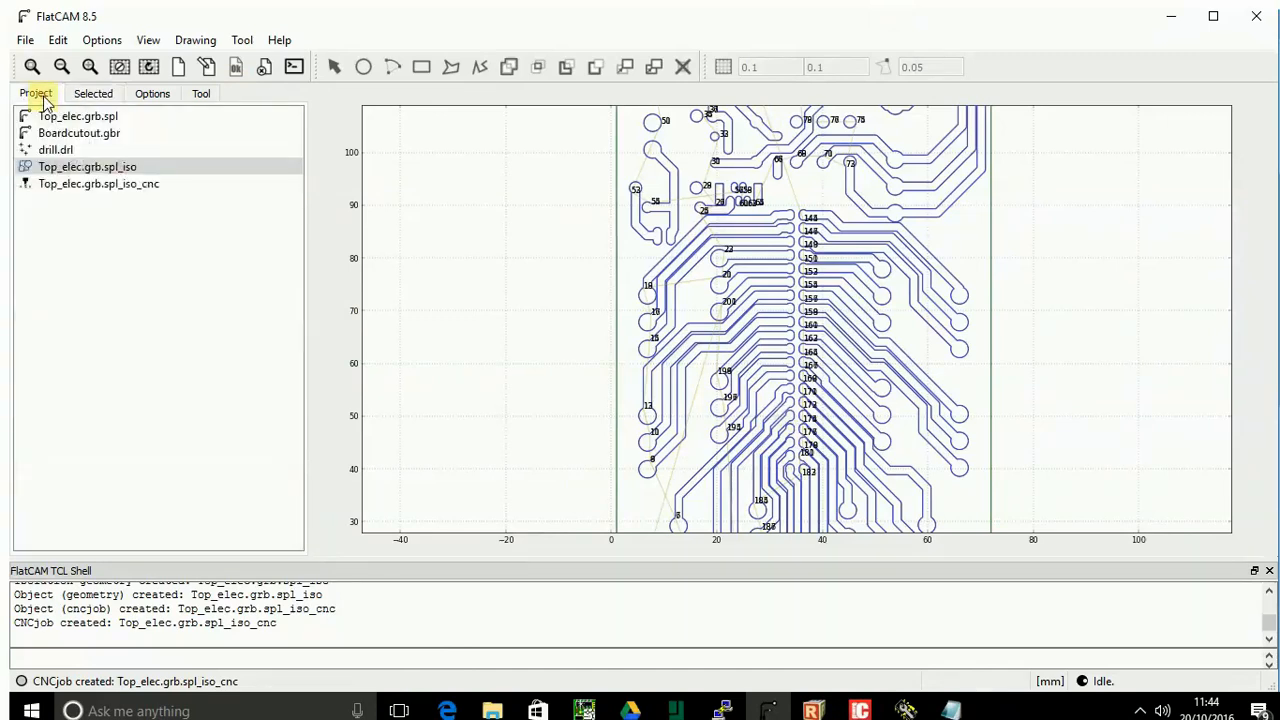
{"action": "left_click", "coordinate": [110, 184]}
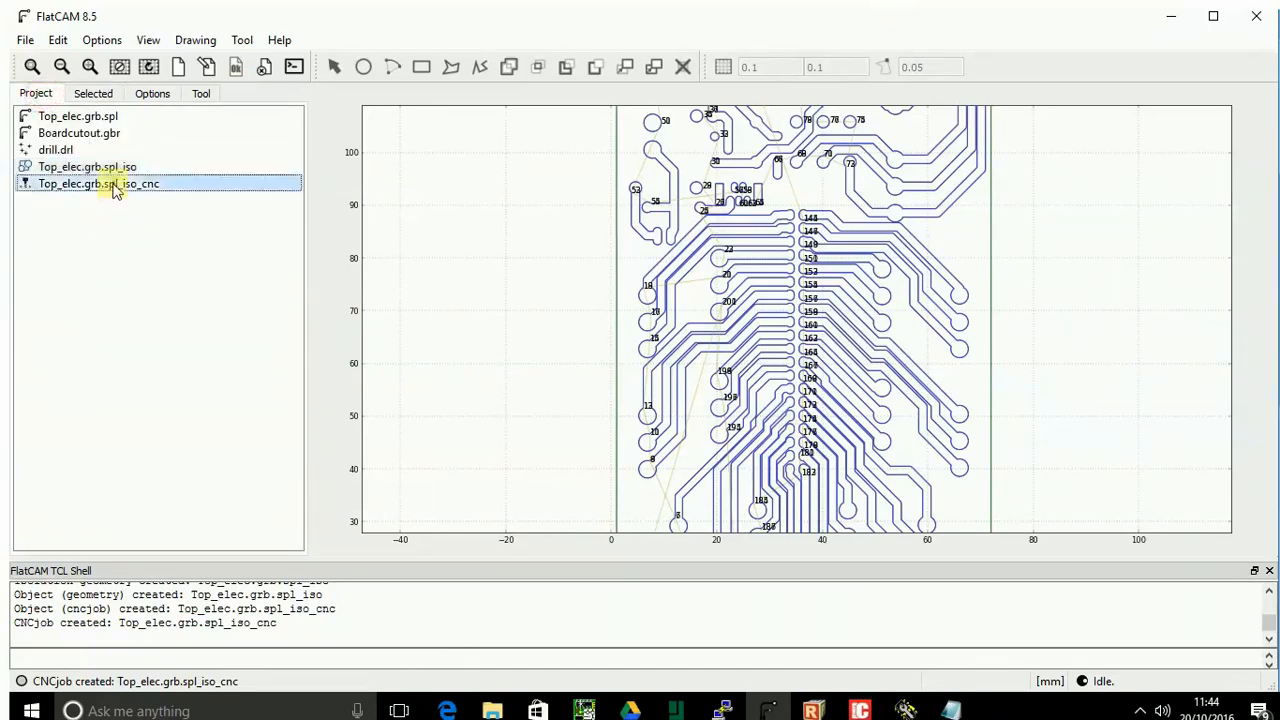
{"action": "left_click", "coordinate": [93, 94]}
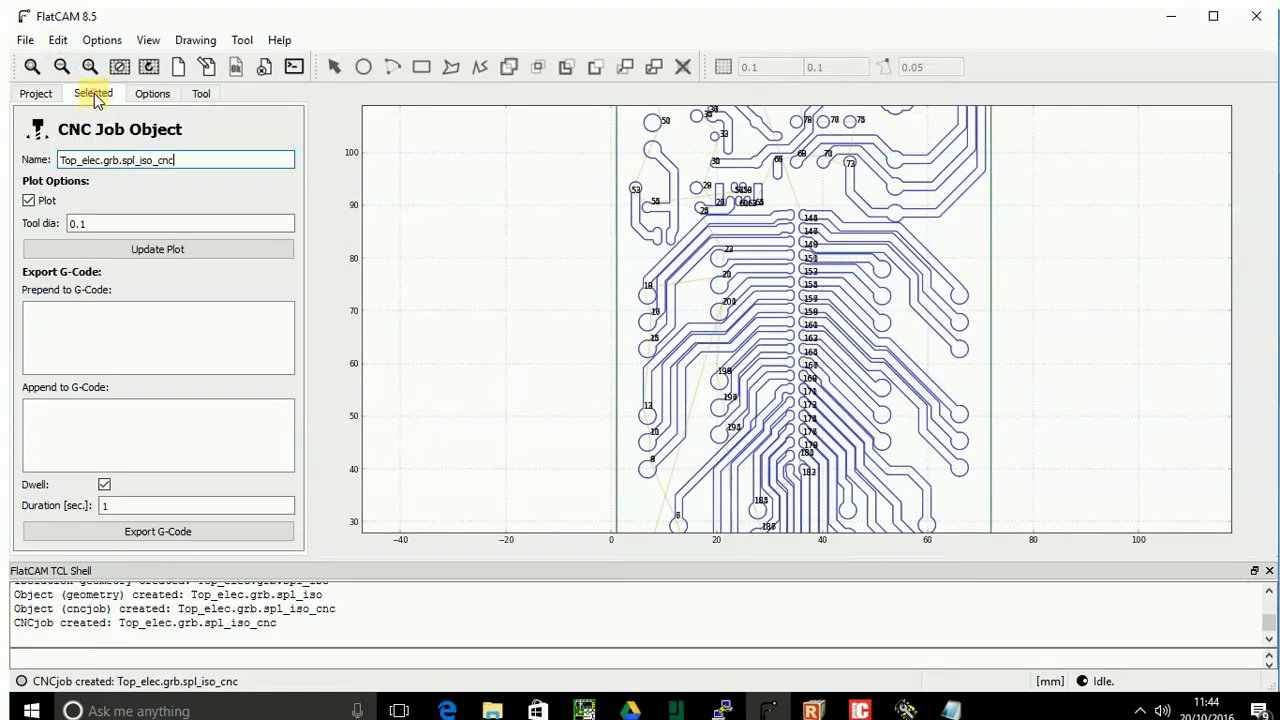
{"action": "left_click", "coordinate": [44, 322]}
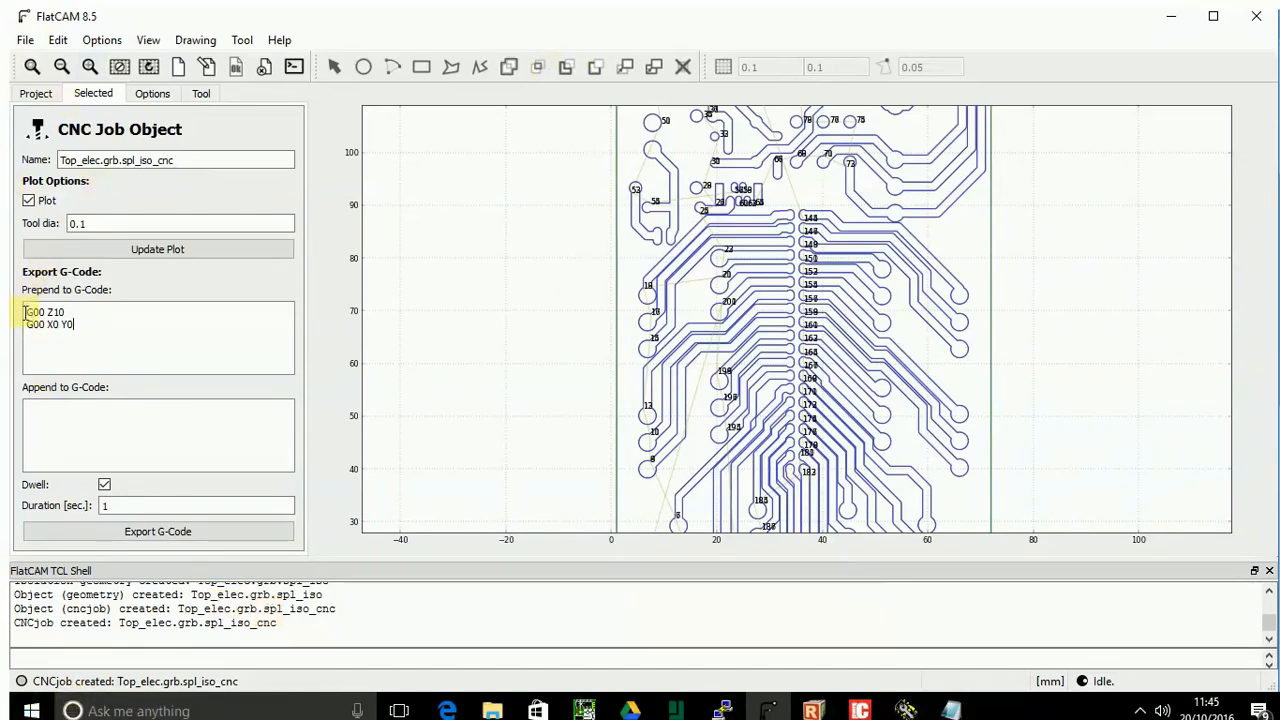
Copy the prepended G-code lines into the appended G-code and change the second line to G00 Y250.
{"action": "left_click_drag", "start_coordinate": [28, 311], "coordinate": [114, 351]}
{"action": "key", "text": "ctrl+c"}
{"action": "left_click", "coordinate": [58, 404]}
{"action": "key", "text": "ctrl+v"}
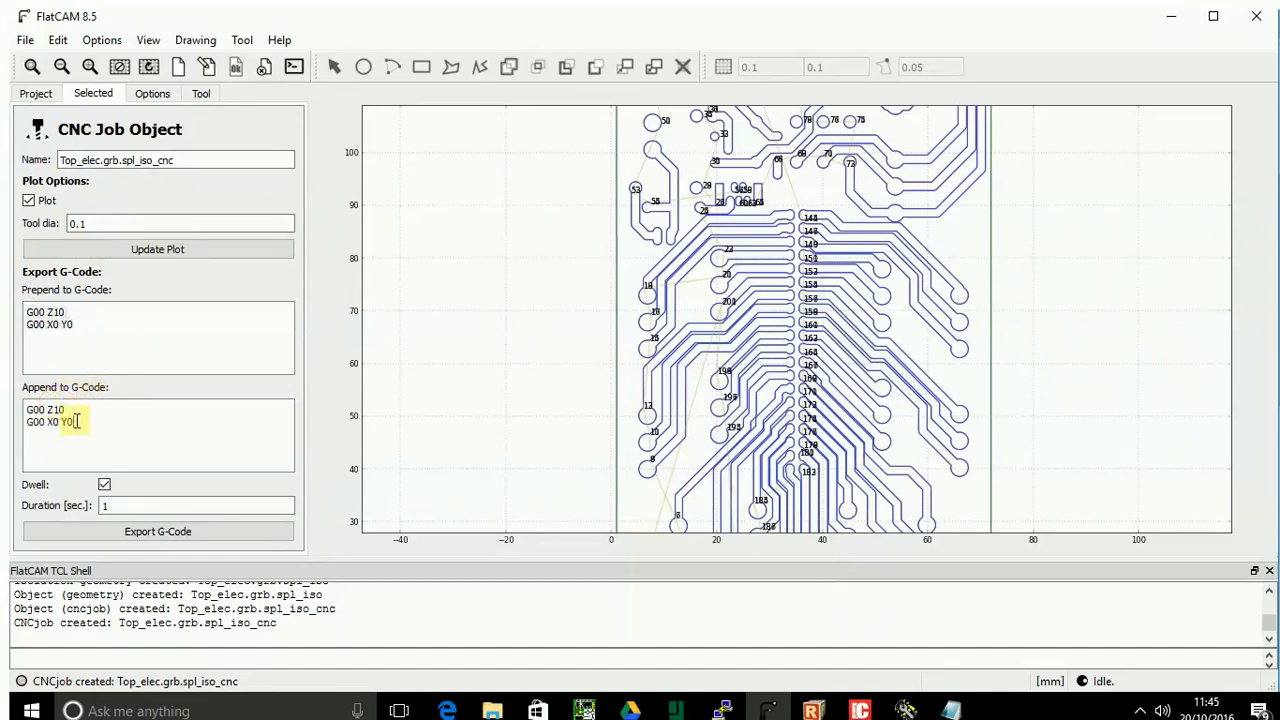
{"action": "left_click_drag", "start_coordinate": [76, 421], "coordinate": [48, 421]}
Export the CNC job's G-code as top_gcode.txt in the G-code folder.
{"action": "left_click", "coordinate": [170, 533]}
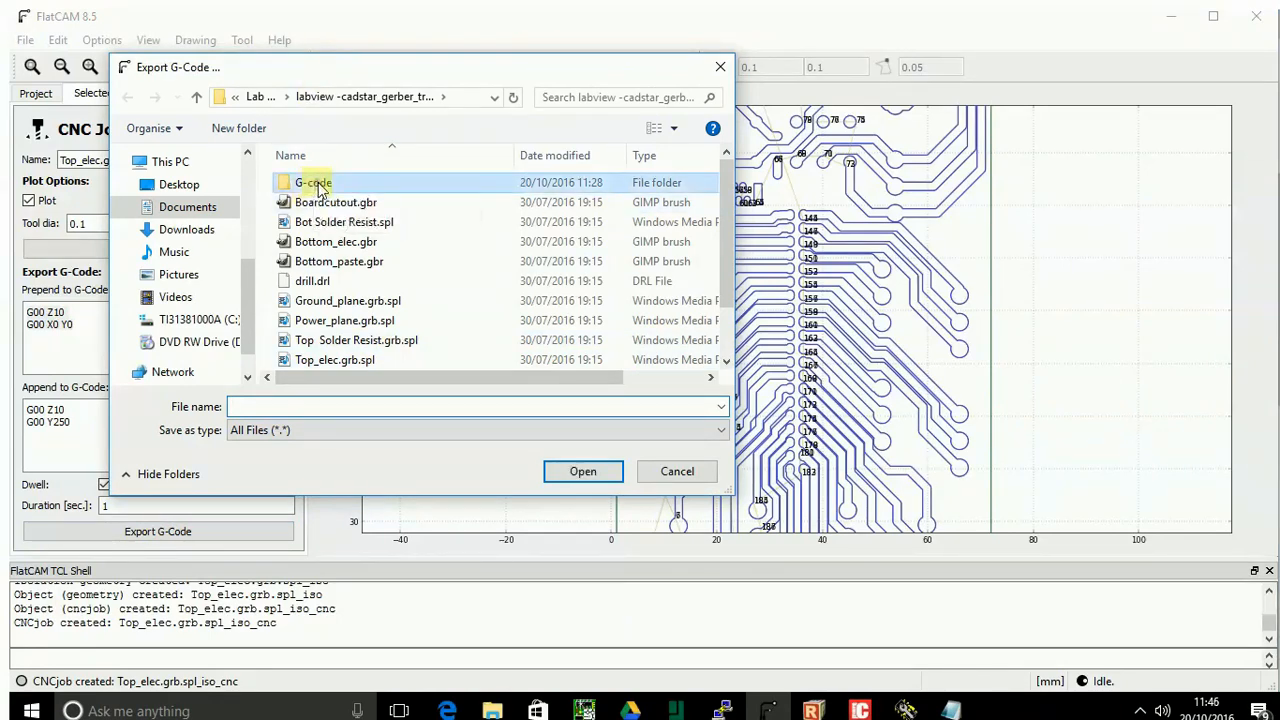
{"action": "double_click", "coordinate": [313, 184]}
{"action": "left_click", "coordinate": [255, 406]}
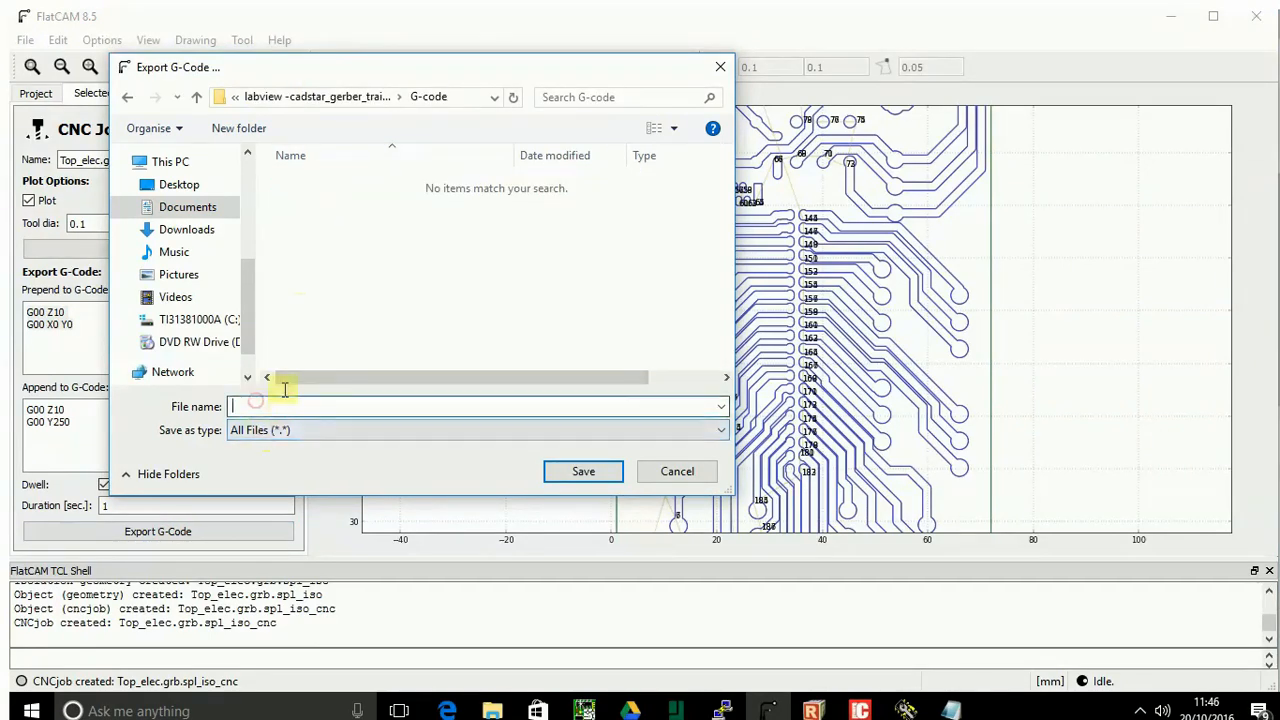
{"action": "type", "text": "top_gcode."}
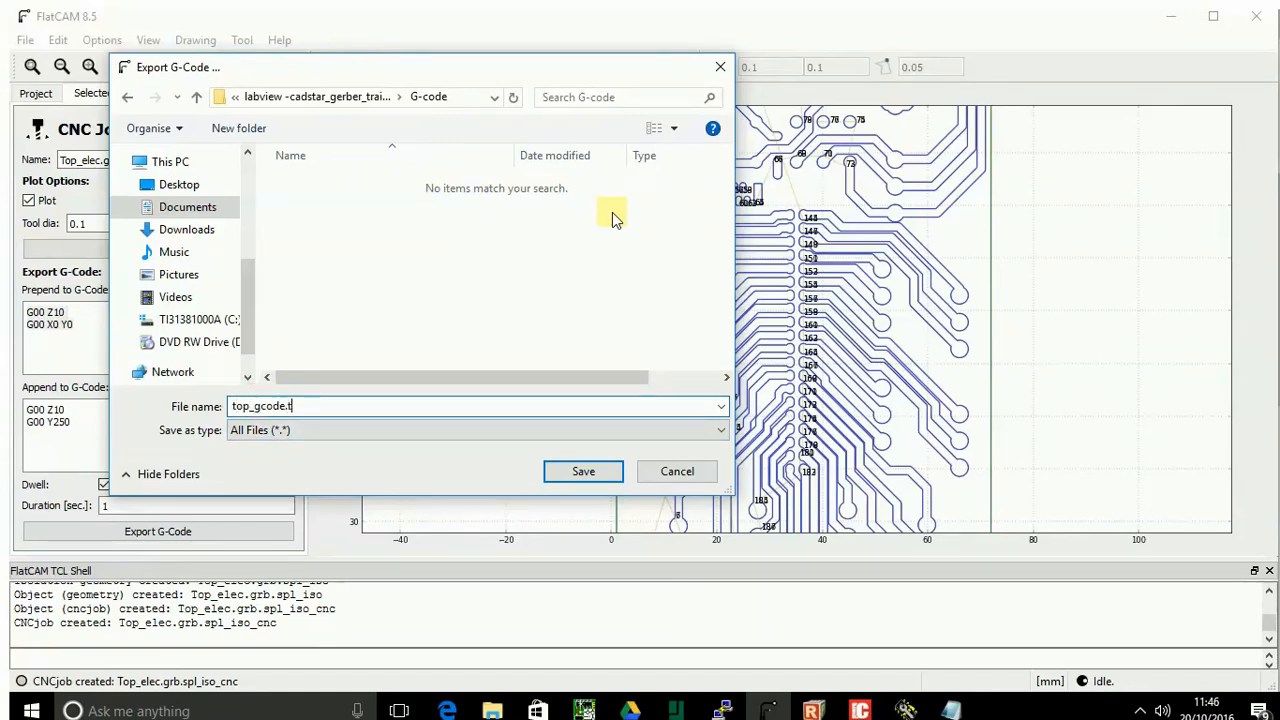
{"action": "type", "text": "txt"}
{"action": "left_click", "coordinate": [584, 478]}
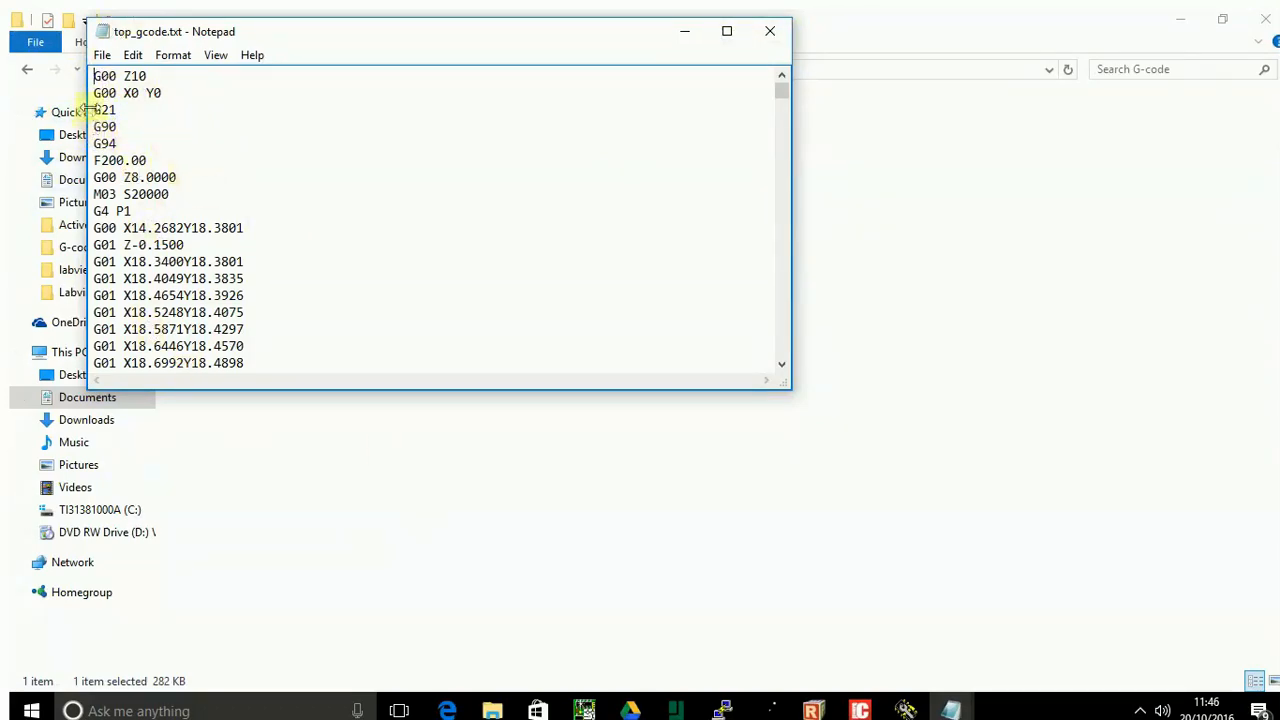
Examine the prepended commands at the start of top_gcode.txt in Notepad and return to FlatCAM's project object list.
{"action": "double_click", "coordinate": [110, 76]}
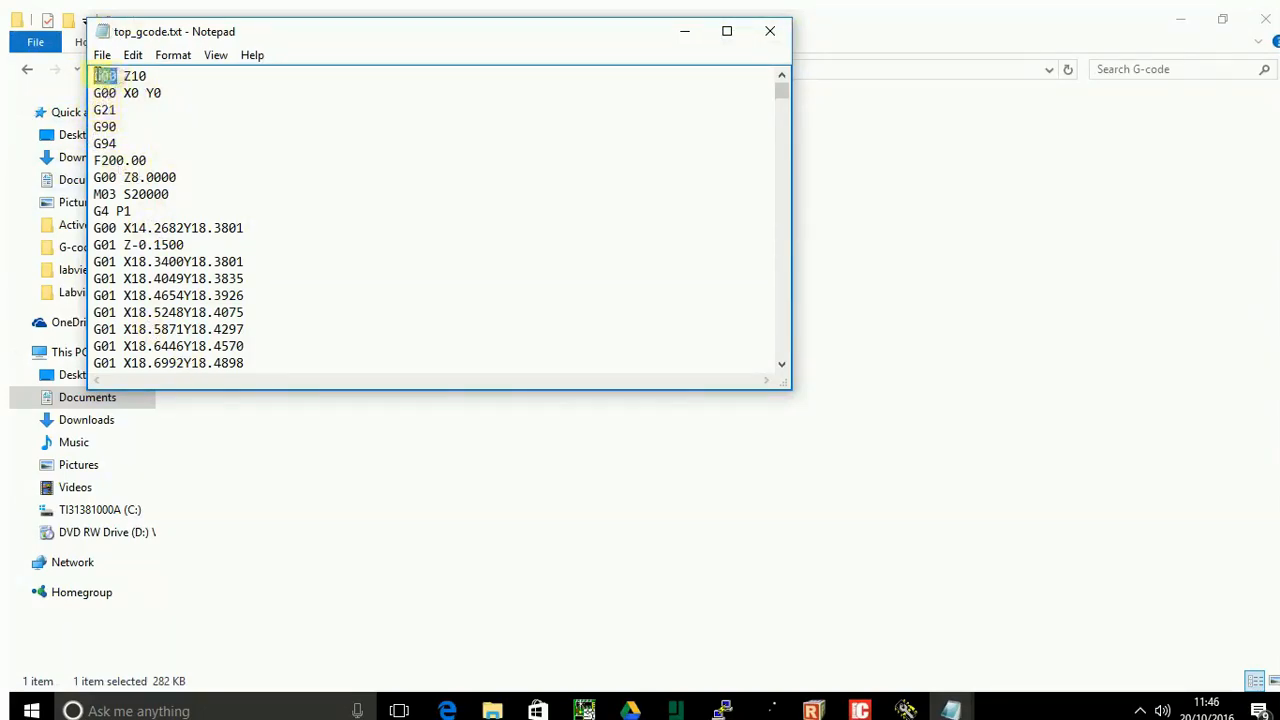
{"action": "double_click", "coordinate": [136, 76]}
{"action": "left_click_drag", "start_coordinate": [94, 76], "coordinate": [173, 88]}
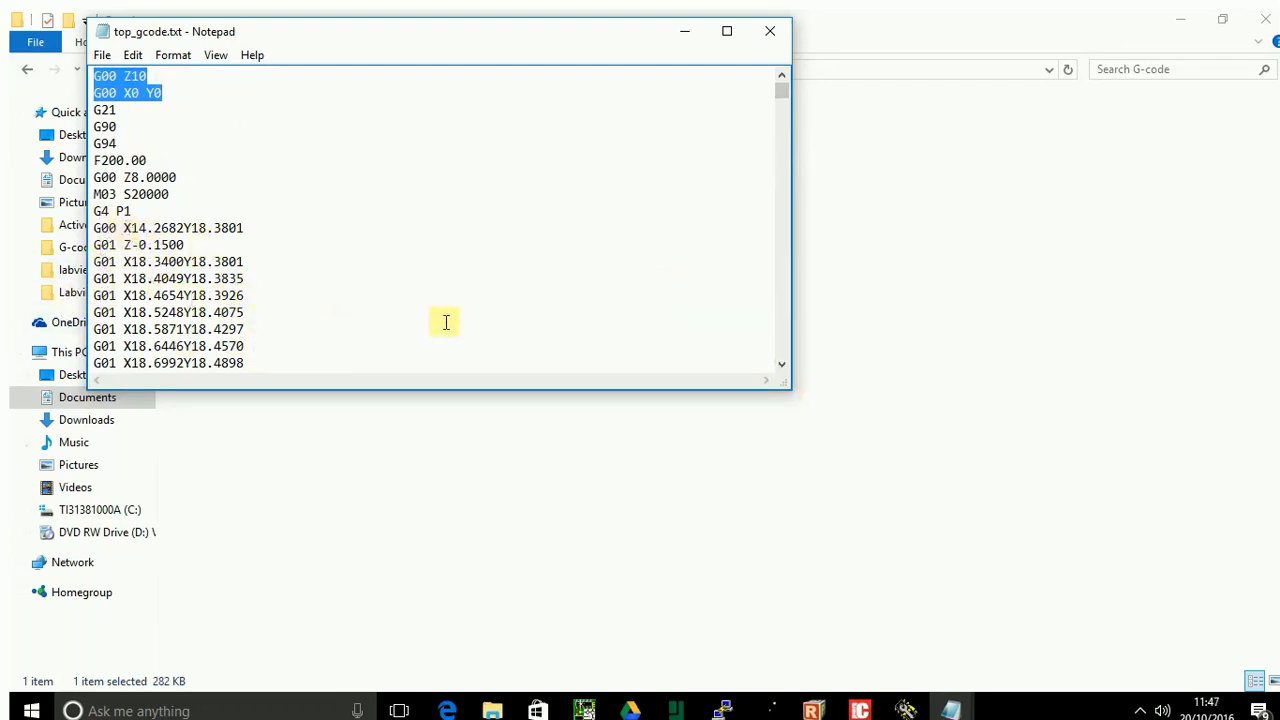
{"action": "left_click", "coordinate": [771, 712]}
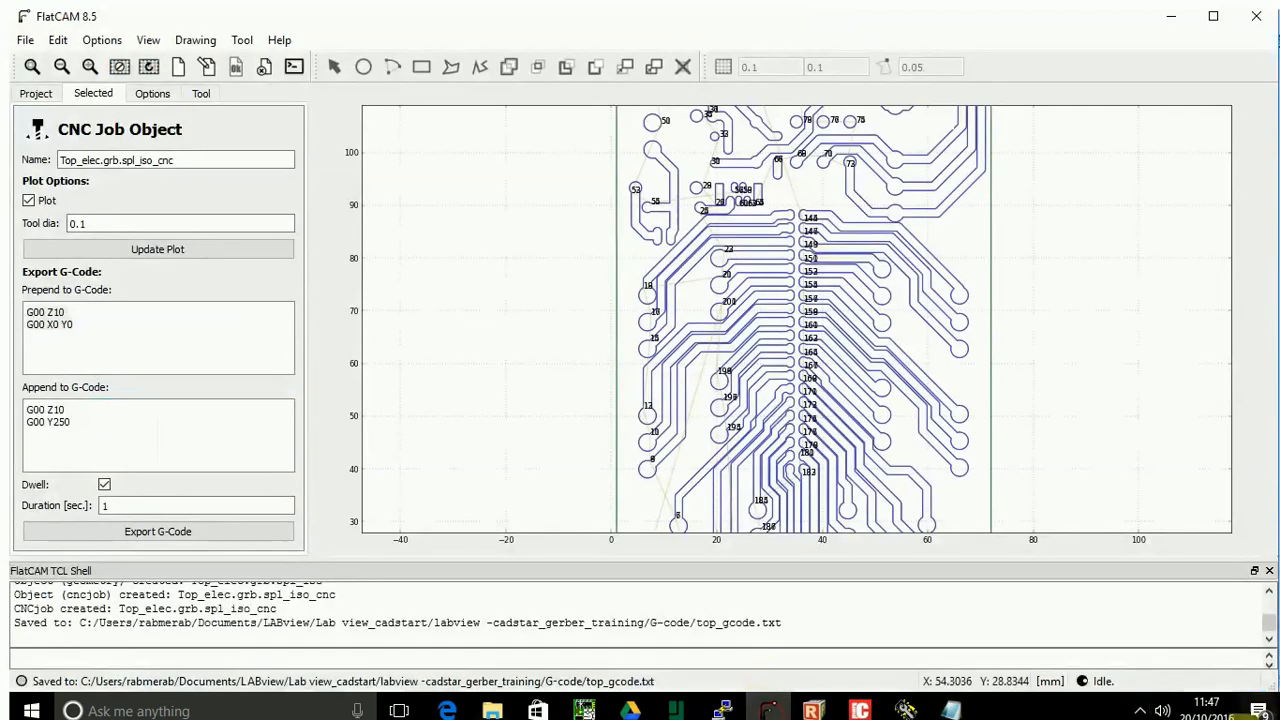
{"action": "left_click", "coordinate": [35, 94]}
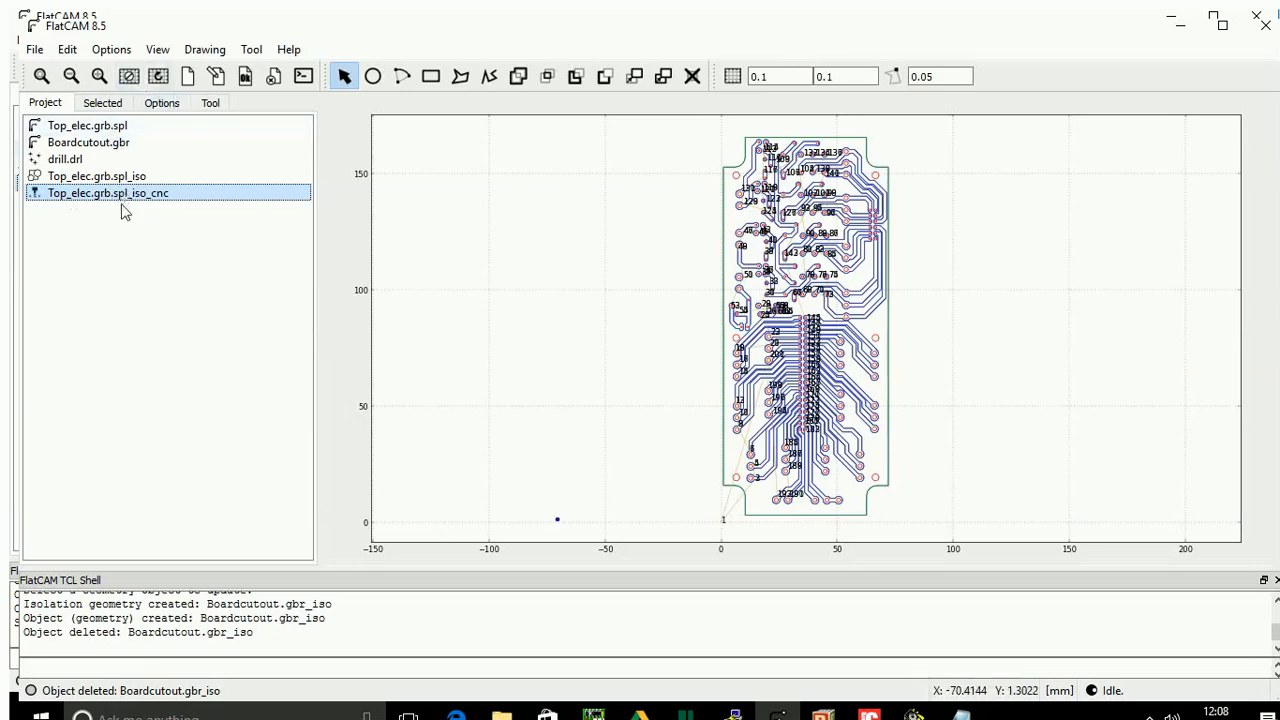
Hide the plot of the CNC job Top_elec.grb.spl_iso_cnc.
{"action": "left_click", "coordinate": [116, 103]}
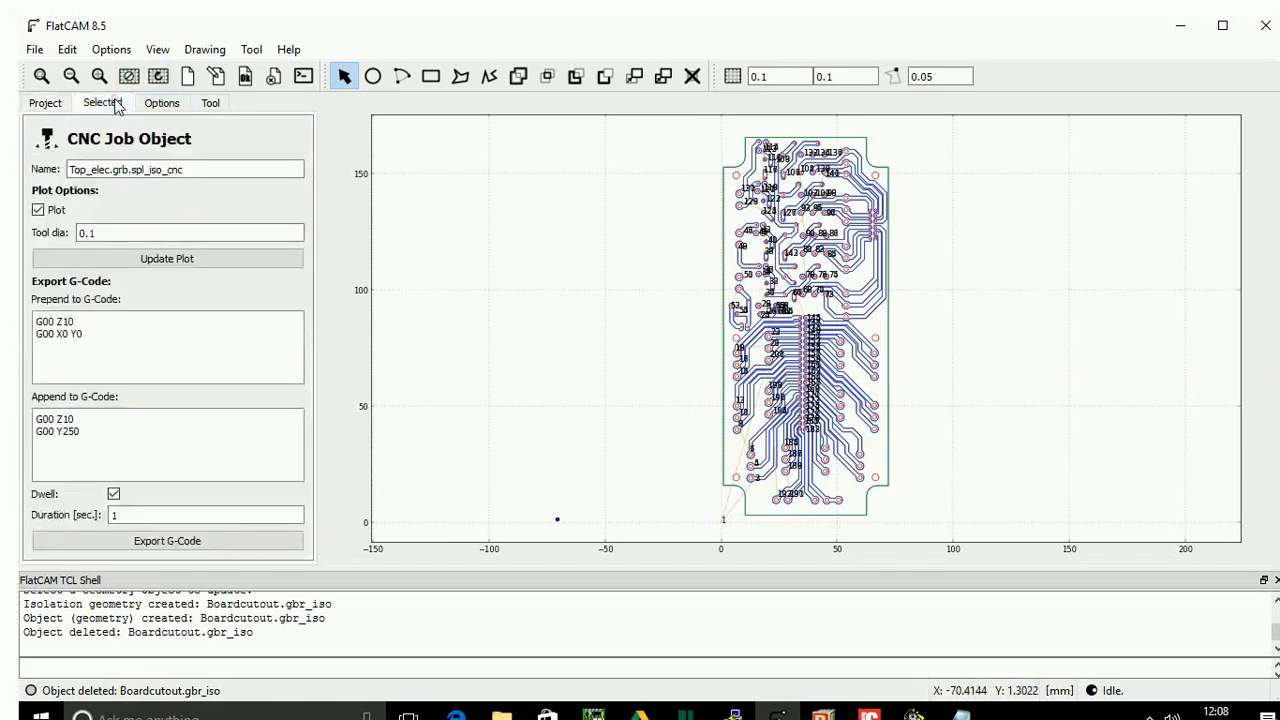
{"action": "left_click", "coordinate": [40, 215]}
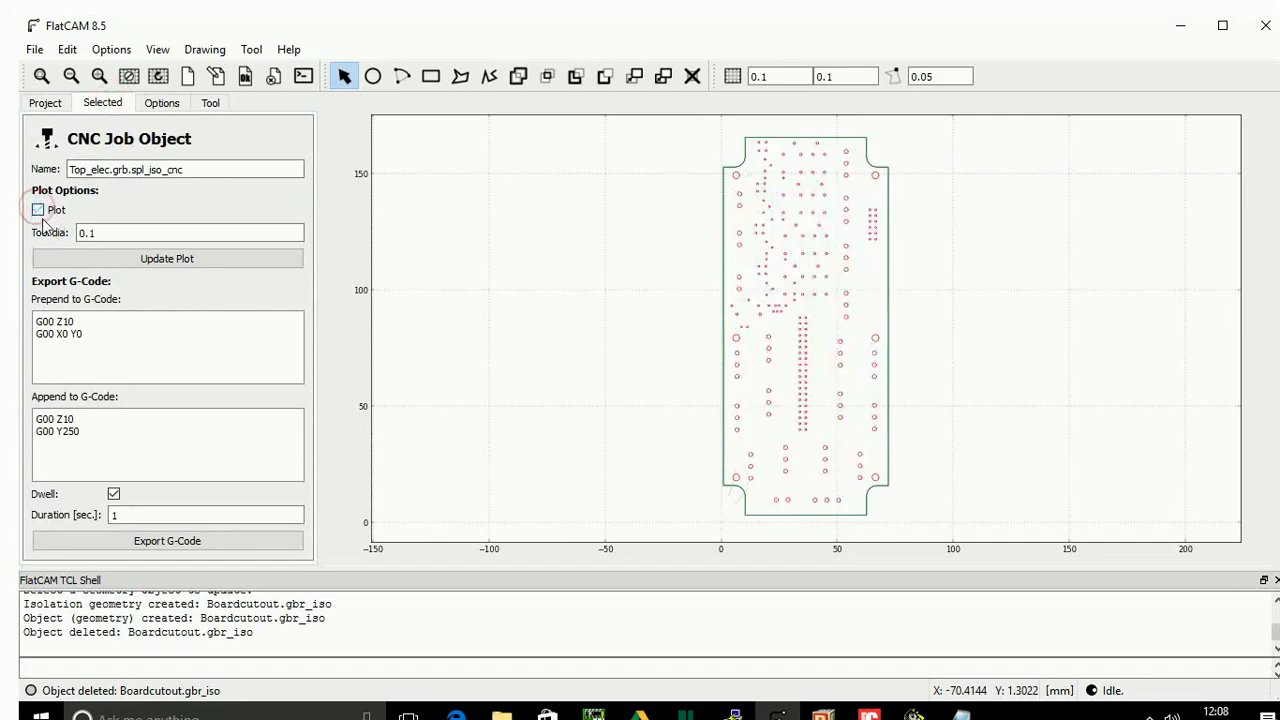
{"action": "left_click", "coordinate": [58, 104]}
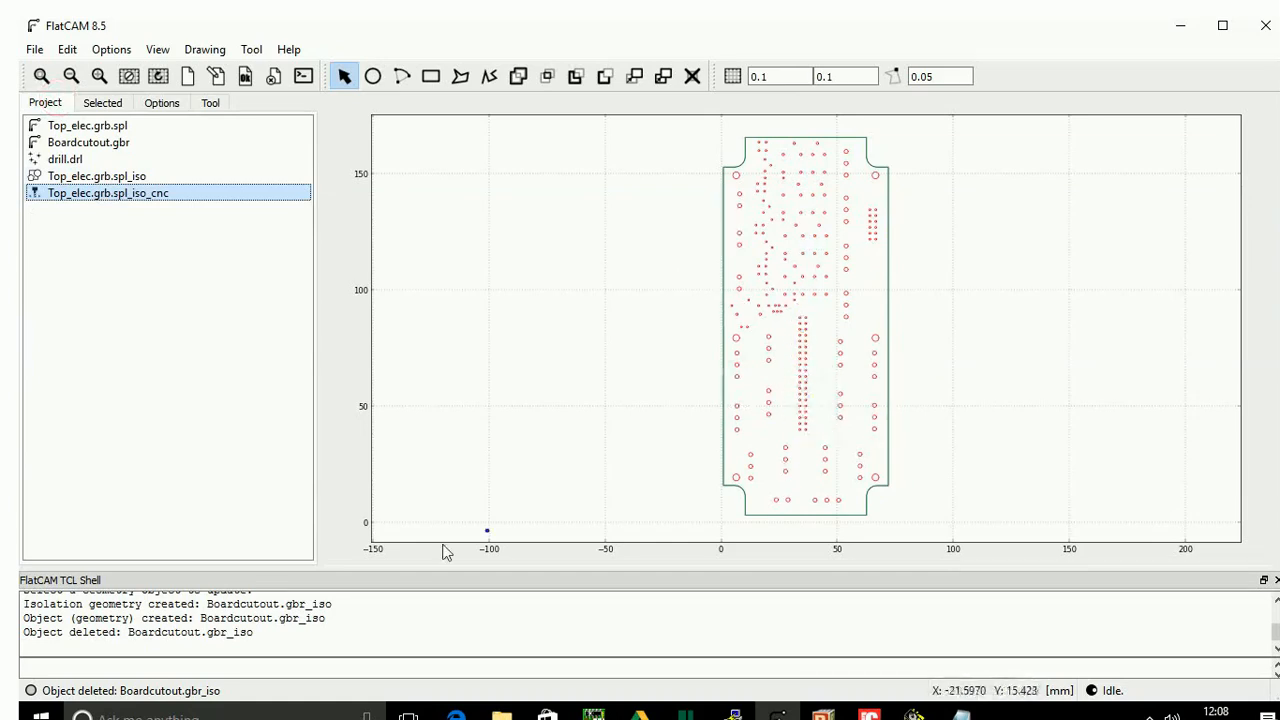
Generate the board cutout geometry for Boardcutout.gbr with four gaps.
{"action": "left_click", "coordinate": [114, 145]}
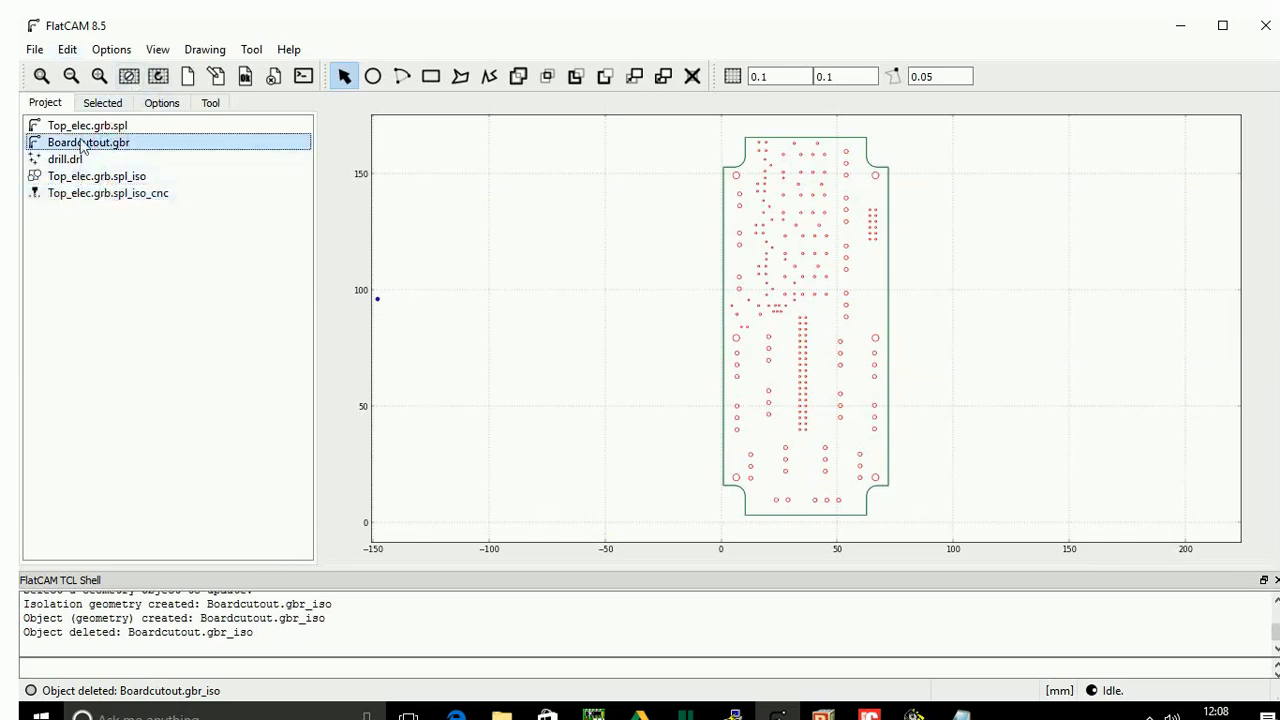
{"action": "left_click", "coordinate": [104, 103]}
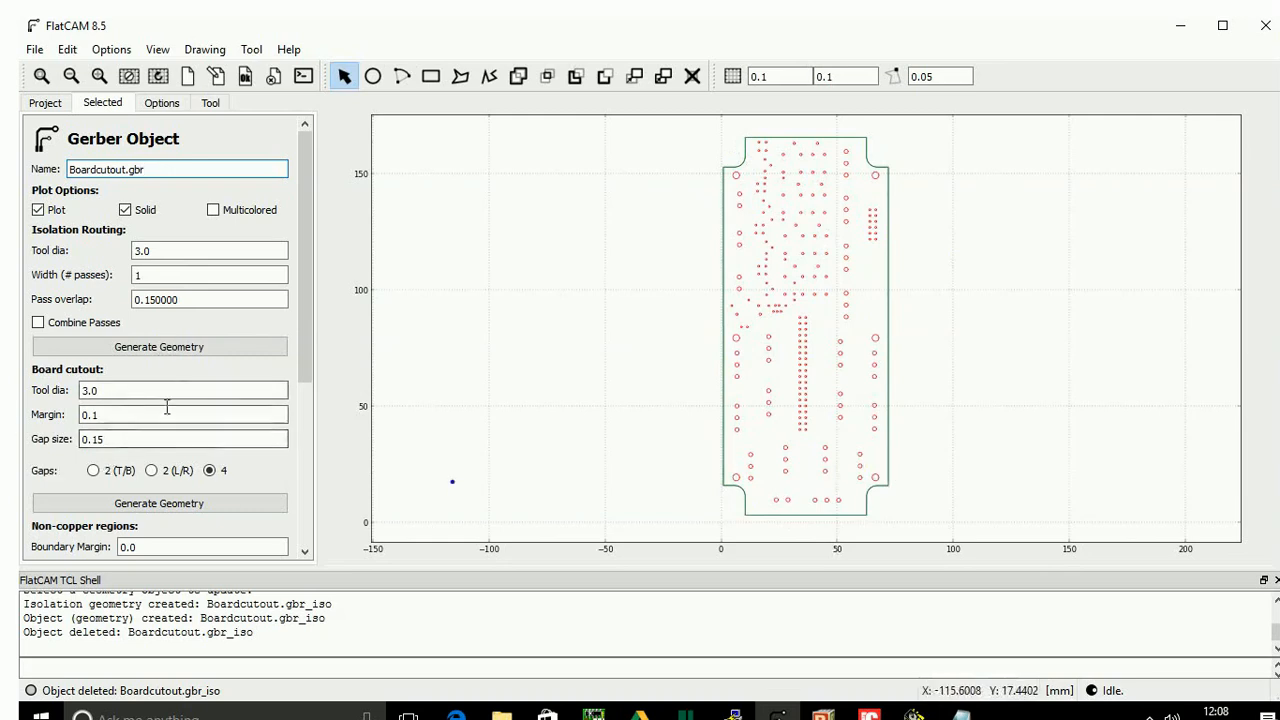
{"action": "left_click", "coordinate": [175, 502]}
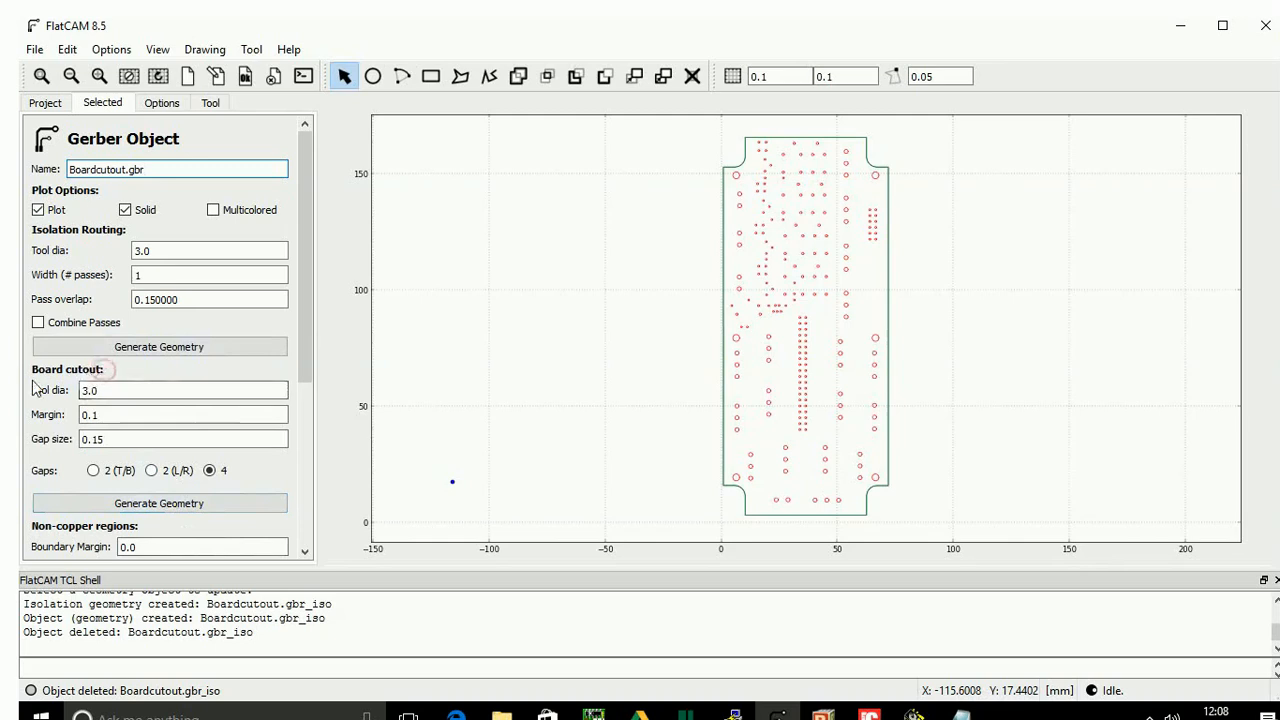
{"action": "left_click", "coordinate": [166, 509]}
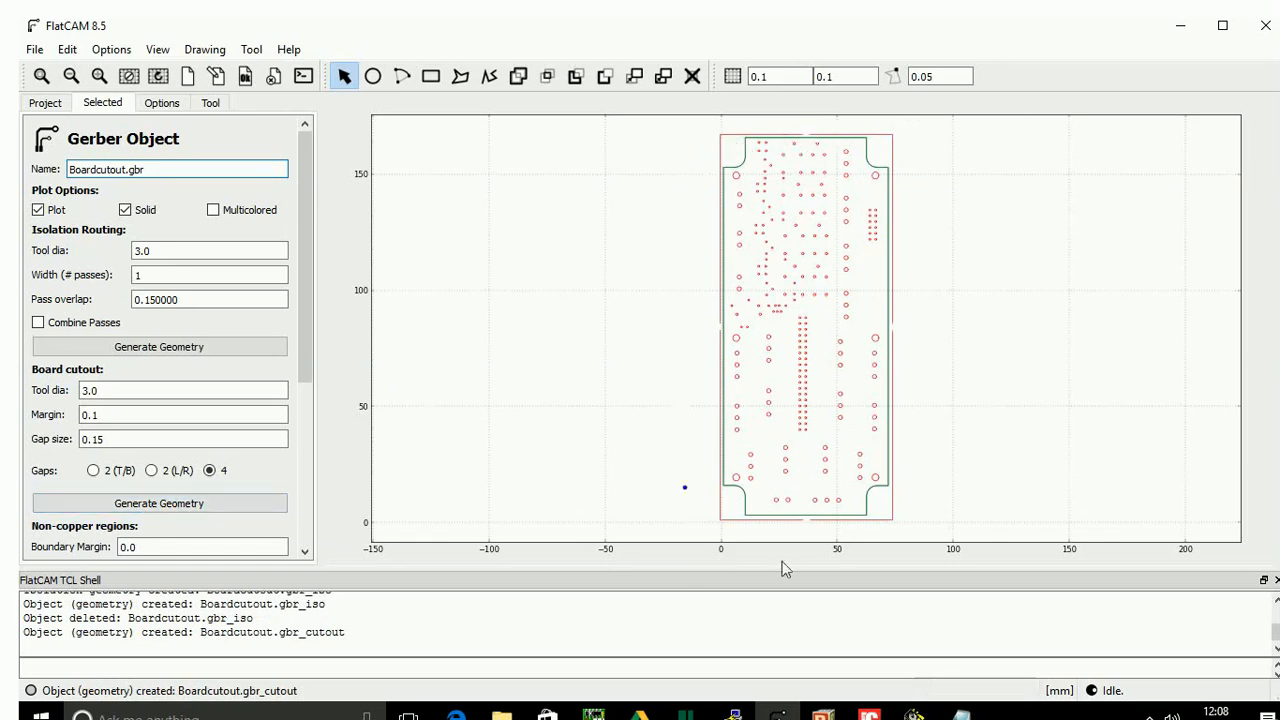
Delete the cutout geometry Boardcutout.gbr_cutout from the project.
{"action": "left_click", "coordinate": [45, 103]}
{"action": "left_click", "coordinate": [112, 212]}
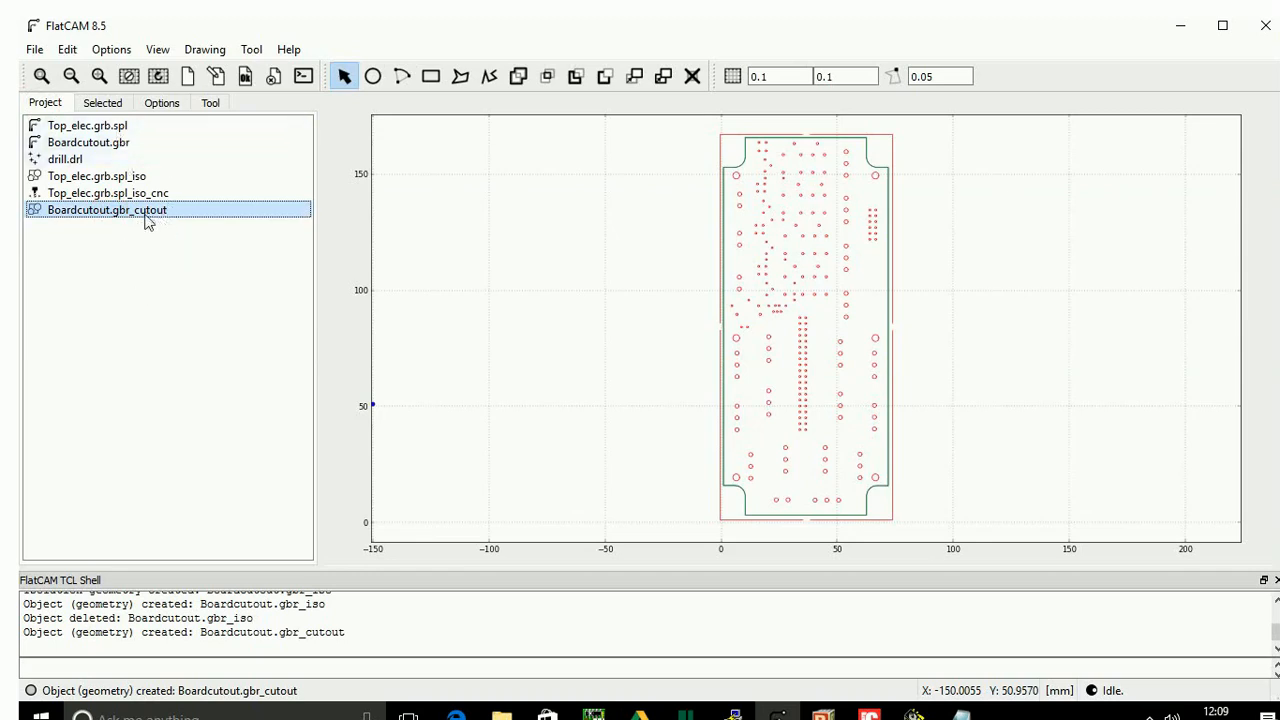
{"action": "key", "text": "Delete"}
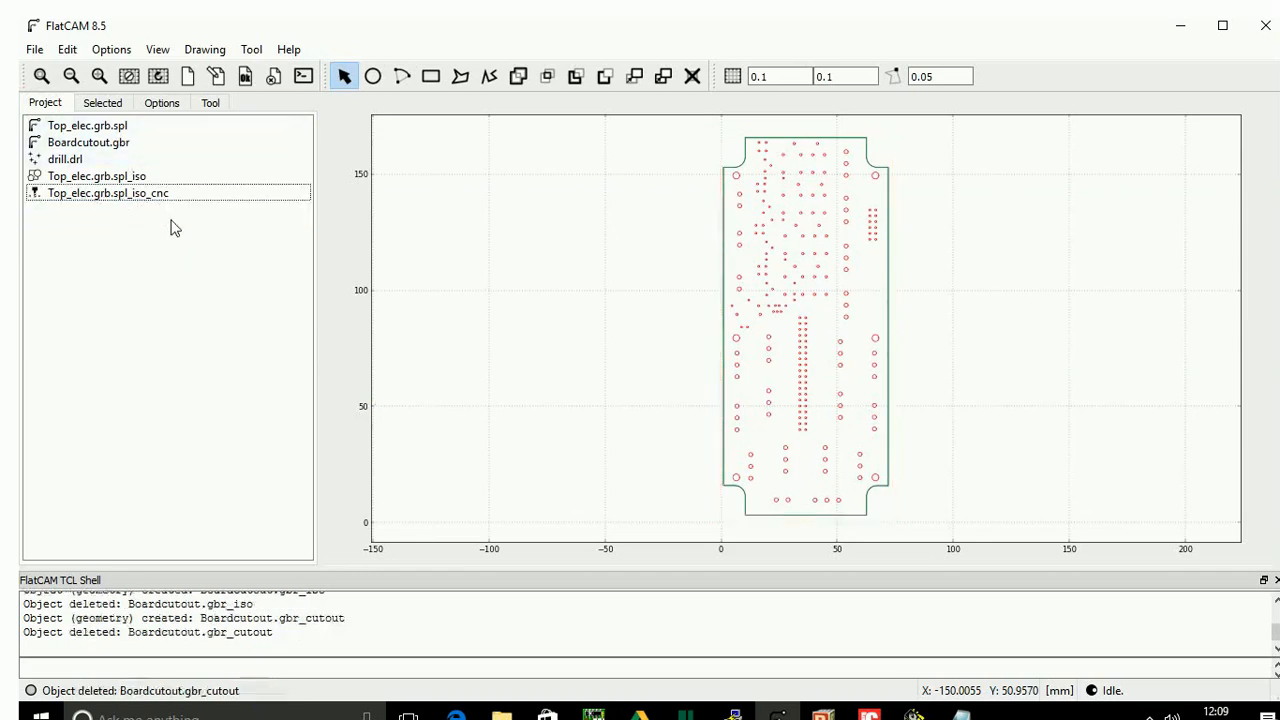
Generate isolation routing geometry for Boardcutout.gbr with a tool diameter of 3.0 and one pass.
{"action": "left_click", "coordinate": [90, 142]}
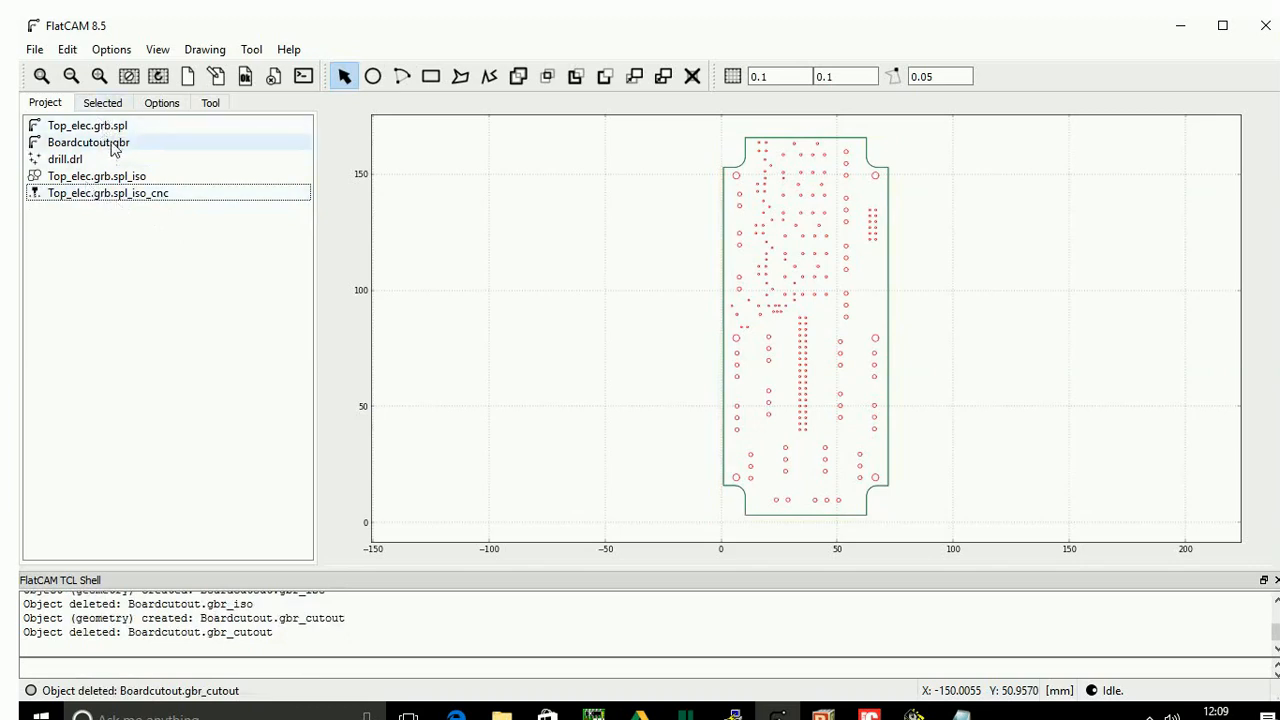
{"action": "double_click", "coordinate": [105, 142]}
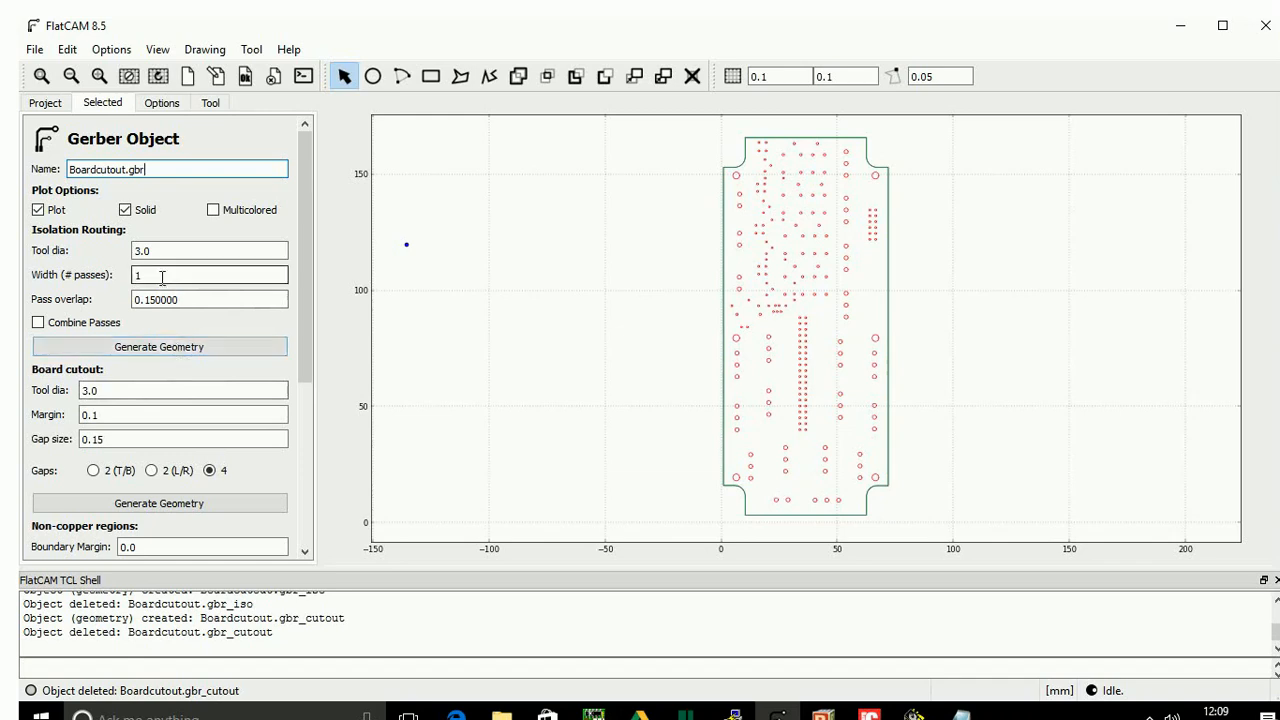
{"action": "left_click", "coordinate": [202, 350]}
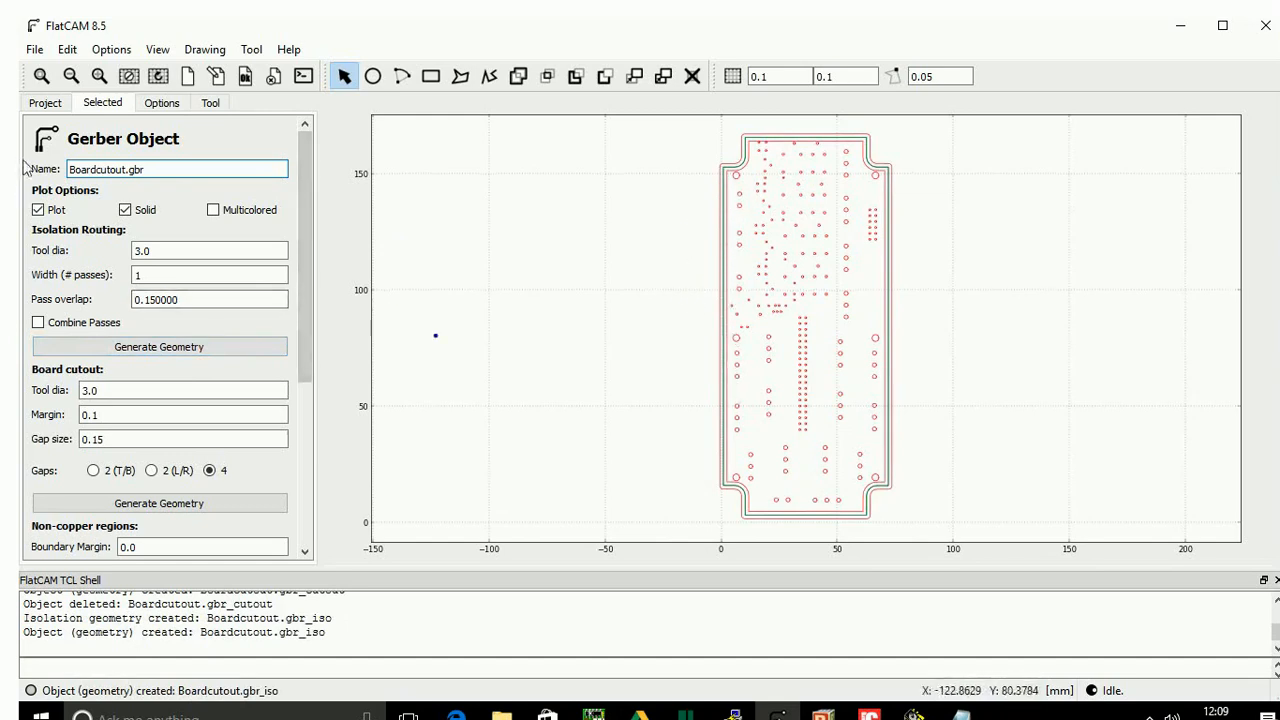
Hide the plot of the Gerber object Boardcutout.gbr.
{"action": "left_click", "coordinate": [45, 103]}
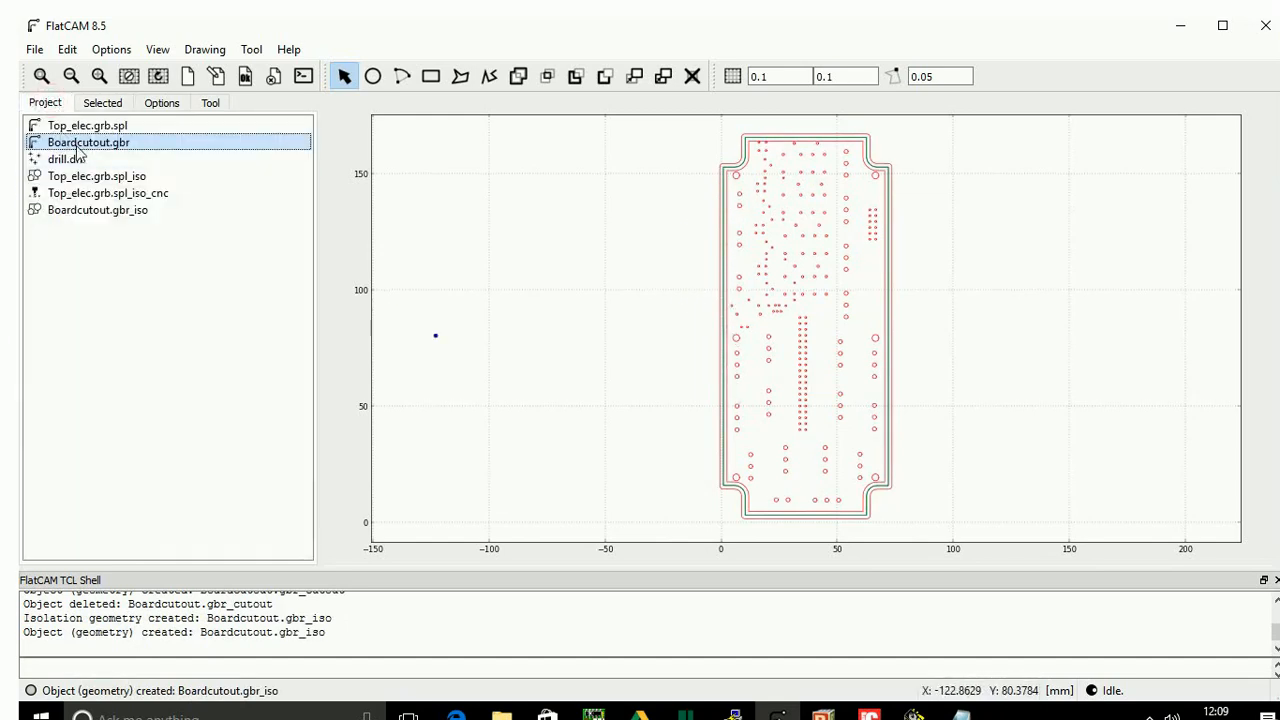
{"action": "left_click", "coordinate": [100, 103]}
{"action": "left_click", "coordinate": [38, 210]}
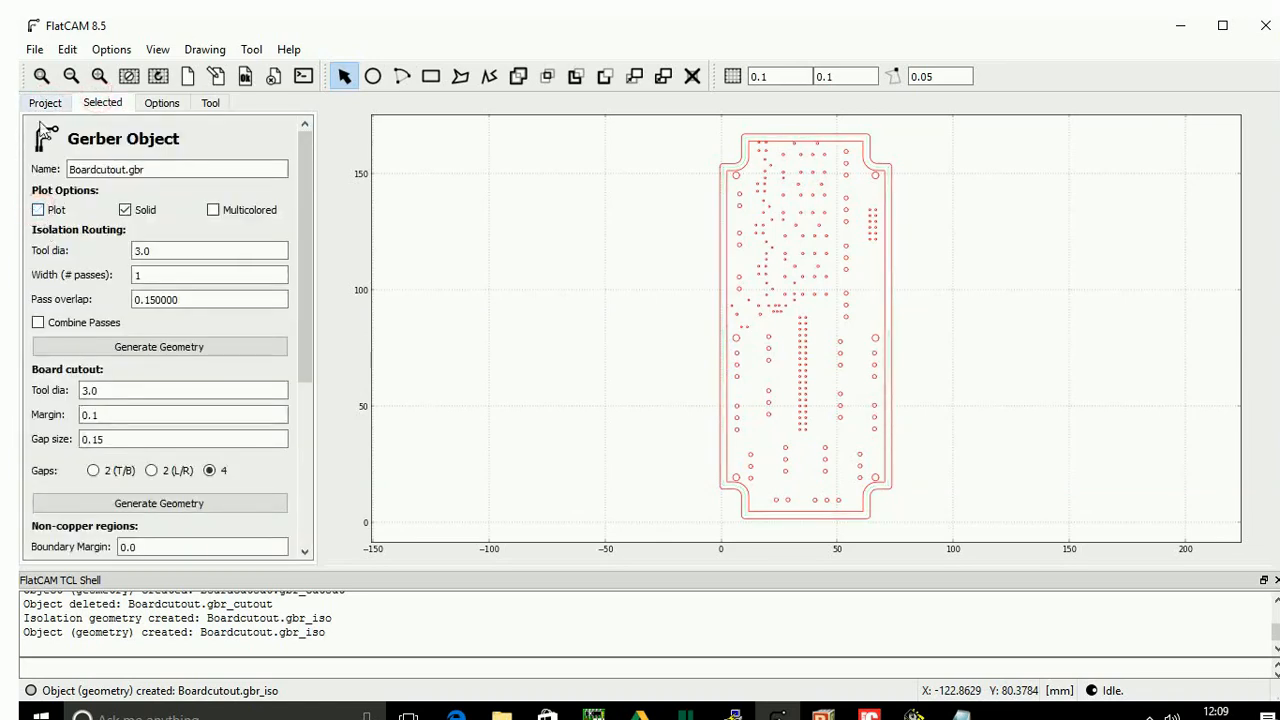
{"action": "left_click", "coordinate": [45, 104]}
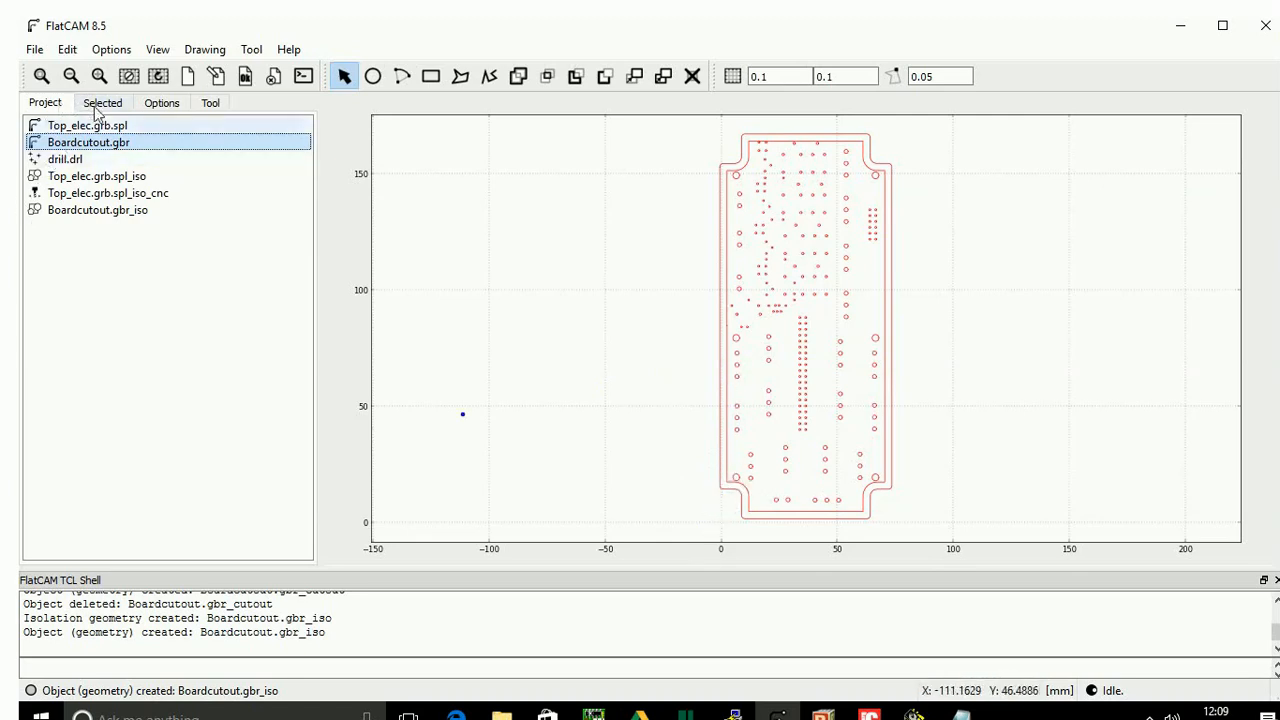
Toggle the plot of Boardcutout.gbr_iso off and back on to check its inner and outer contours.
{"action": "left_click", "coordinate": [130, 214]}
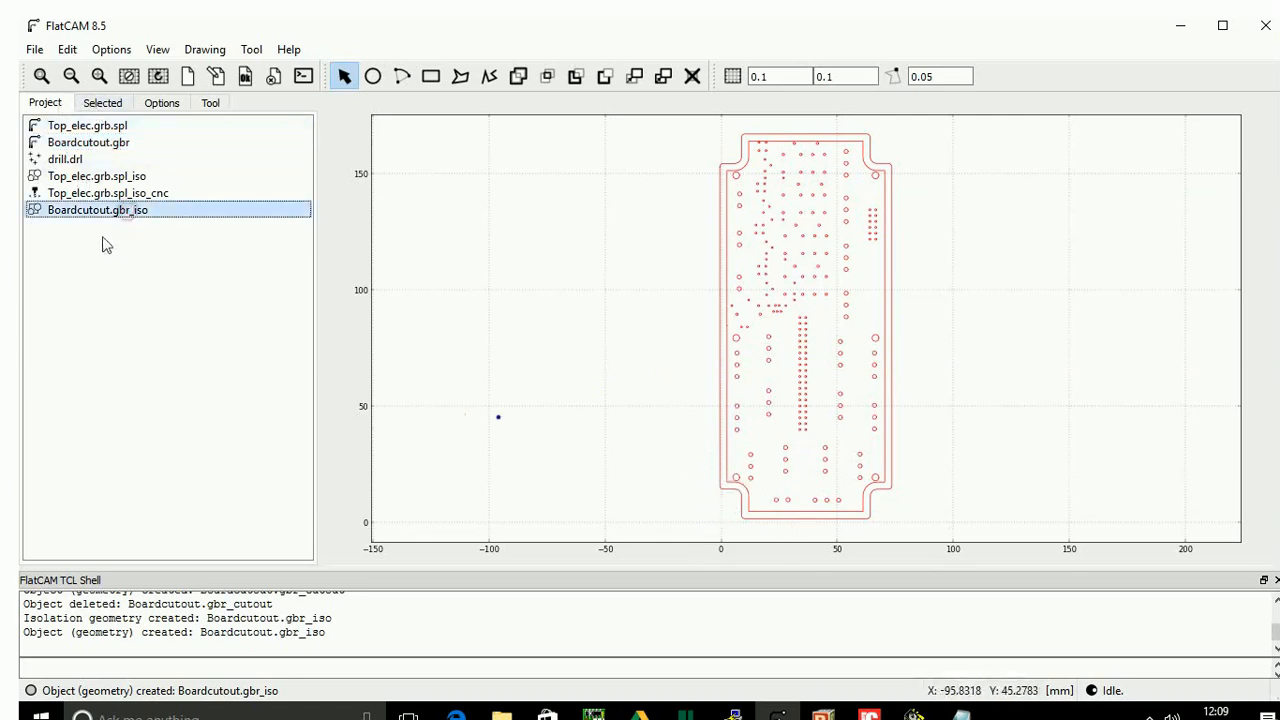
{"action": "left_click", "coordinate": [108, 103]}
{"action": "left_click", "coordinate": [38, 211]}
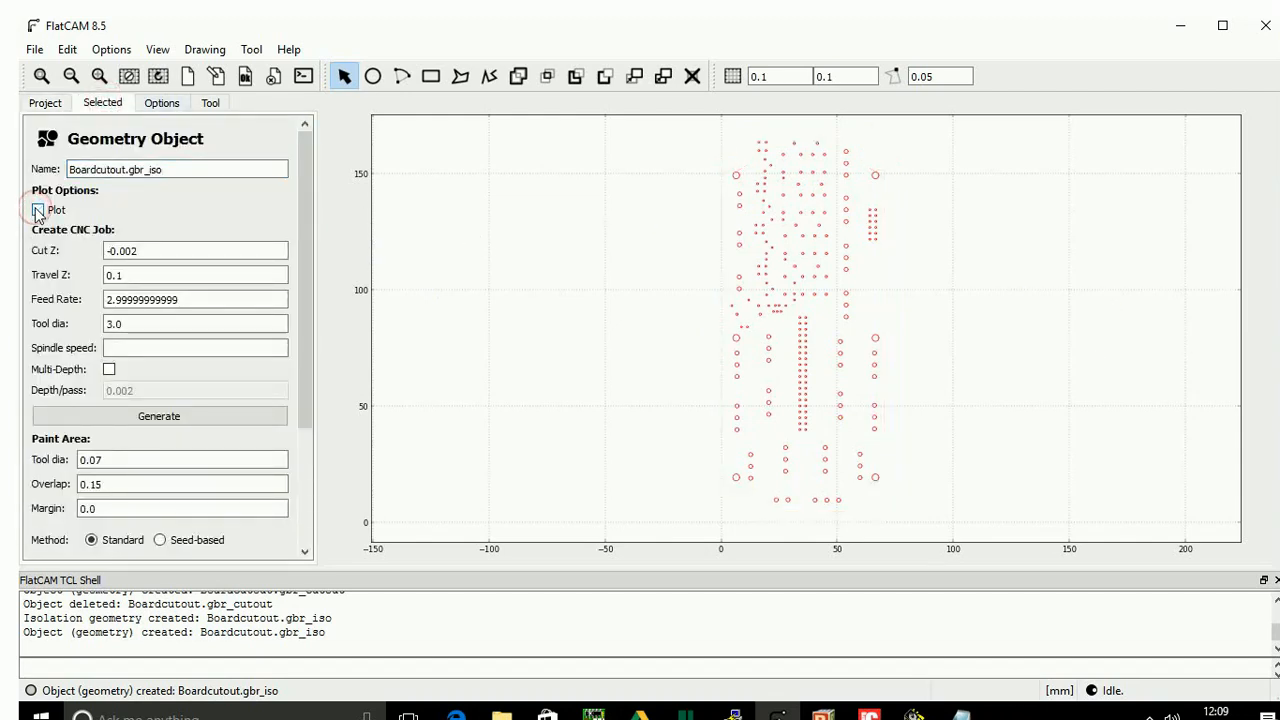
{"action": "left_click", "coordinate": [38, 211]}
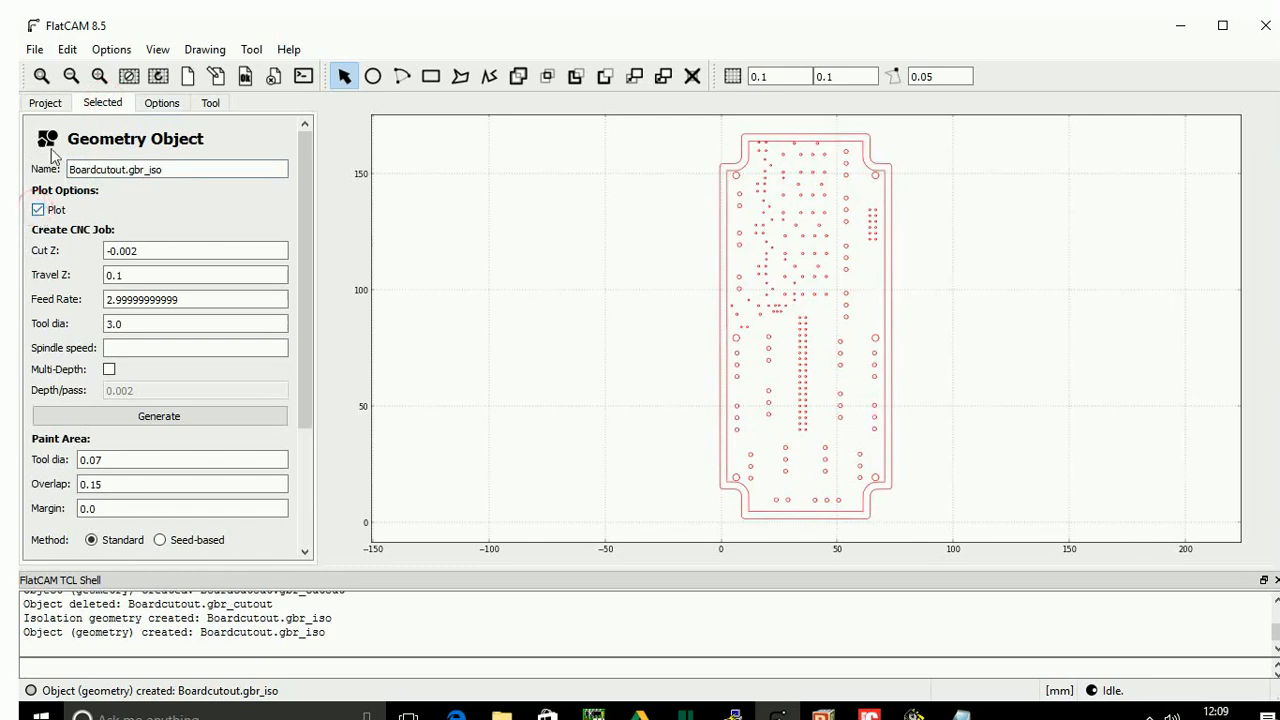
{"action": "left_click", "coordinate": [46, 104]}
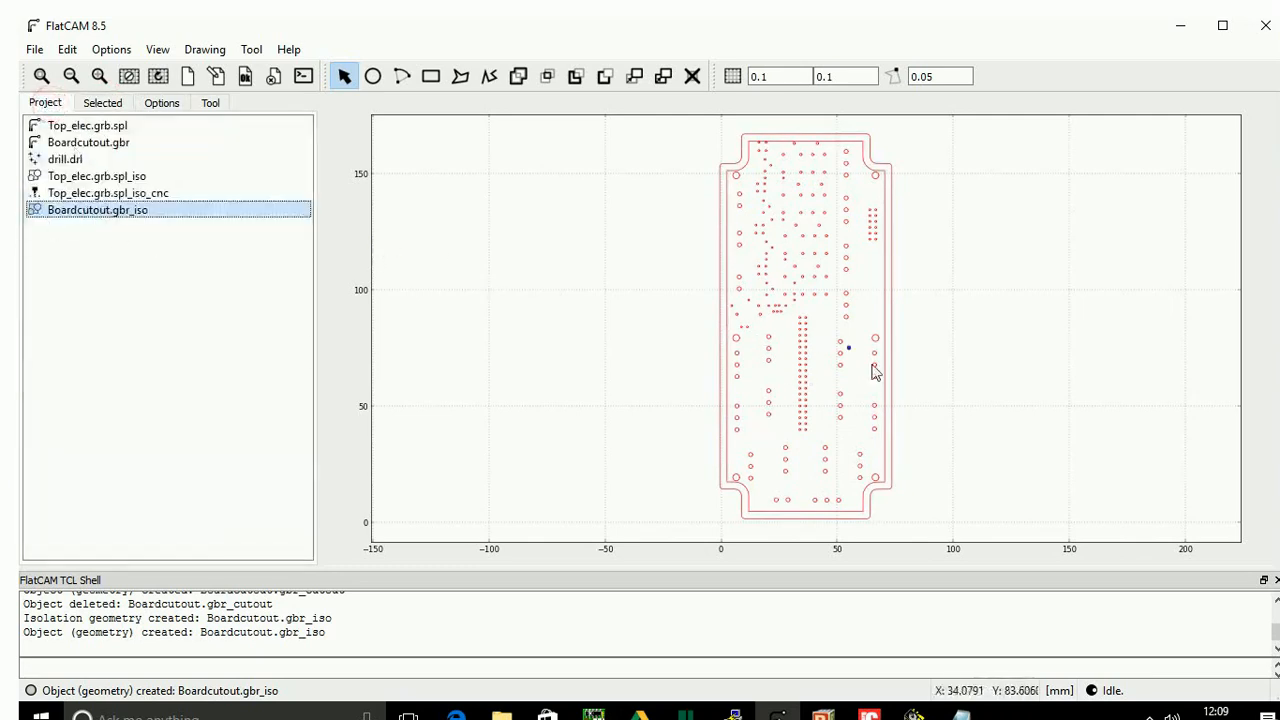
Edit the geometry of Boardcutout.gbr_iso and draw a rectangle about 3 mm wide and 6 mm high across the inner contour's left edge.
{"action": "left_click", "coordinate": [67, 50]}
{"action": "left_click", "coordinate": [91, 93]}
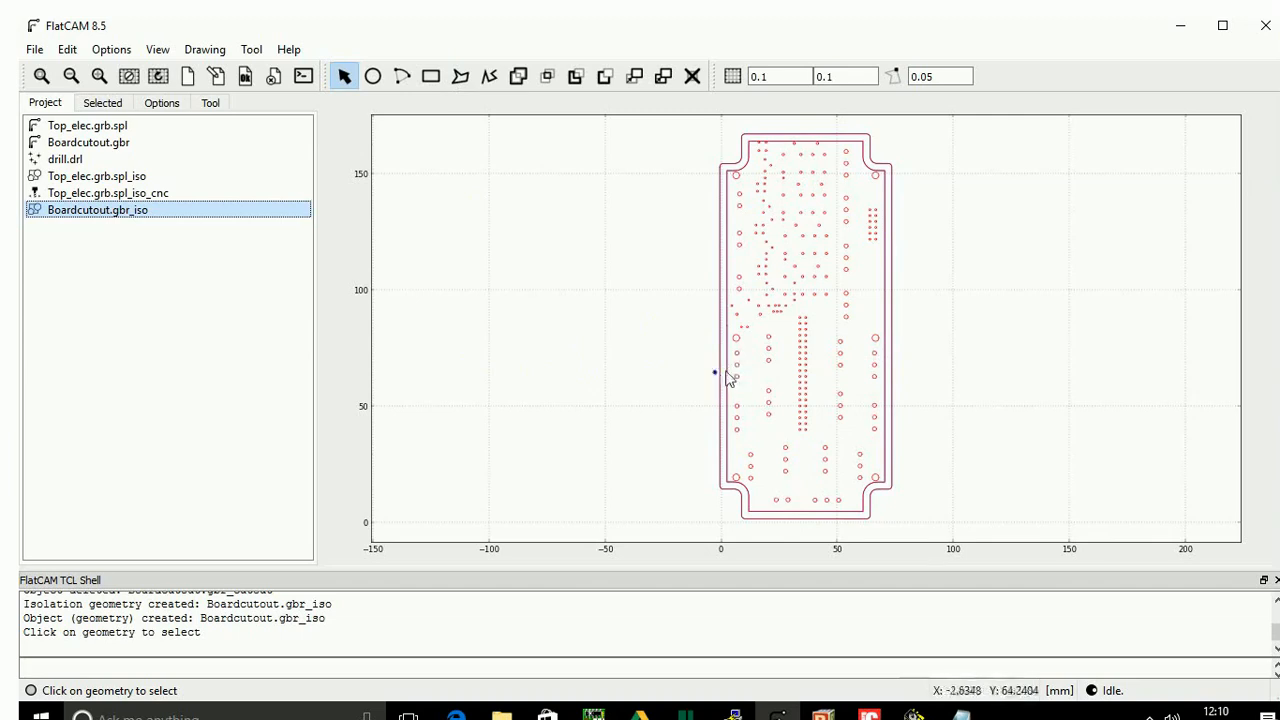
{"action": "scroll", "coordinate": [728, 372], "scroll_direction": "up", "scroll_amount": 3}
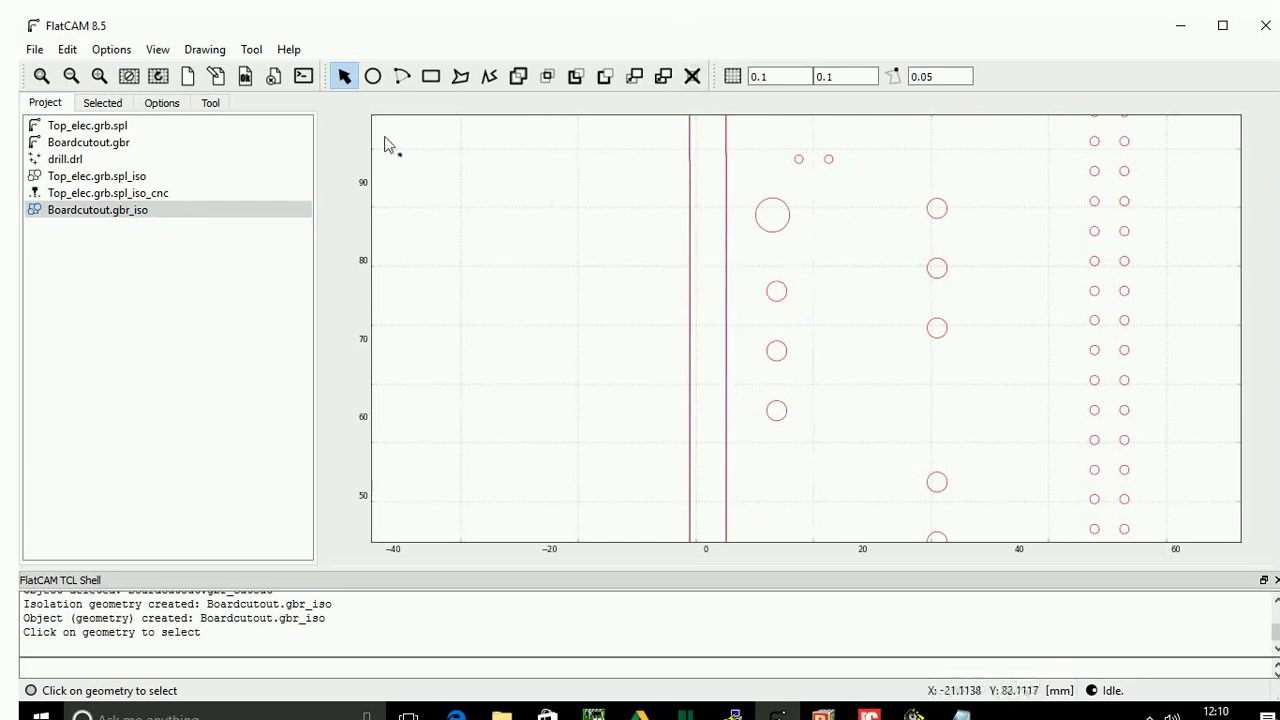
{"action": "left_click", "coordinate": [728, 332]}
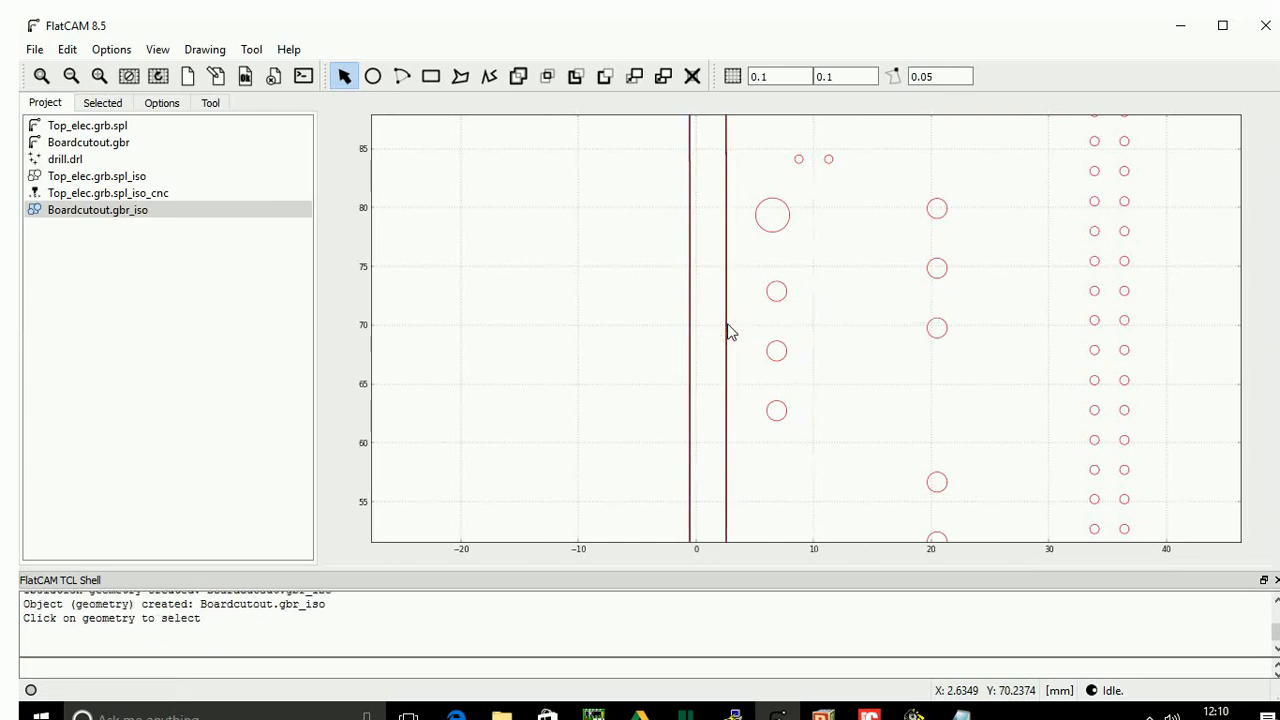
{"action": "left_click", "coordinate": [432, 80]}
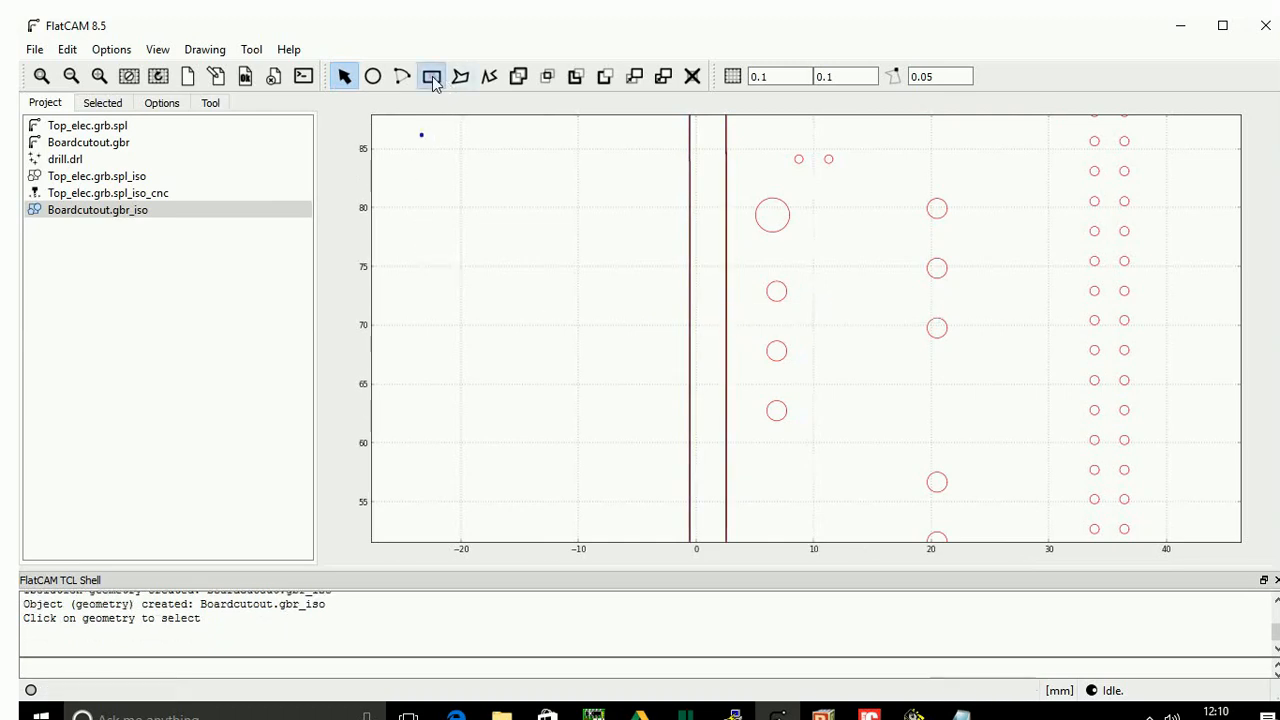
{"action": "left_click", "coordinate": [709, 242]}
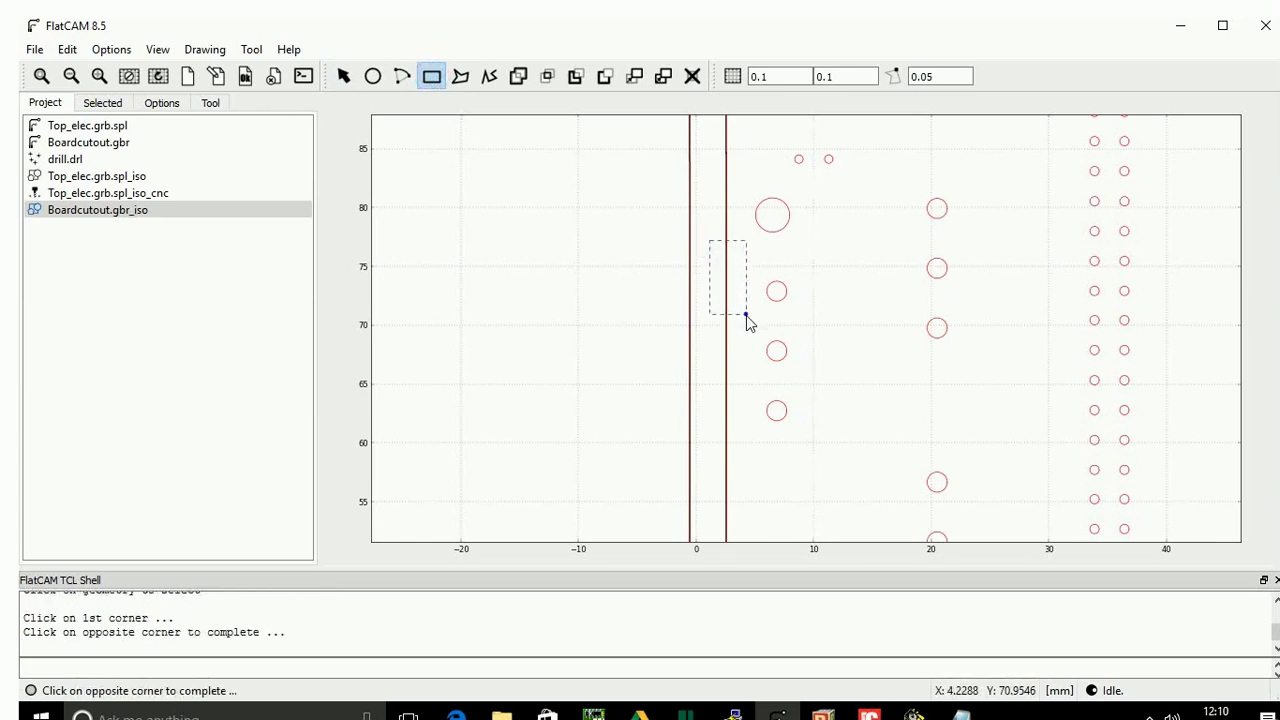
{"action": "left_click", "coordinate": [746, 315]}
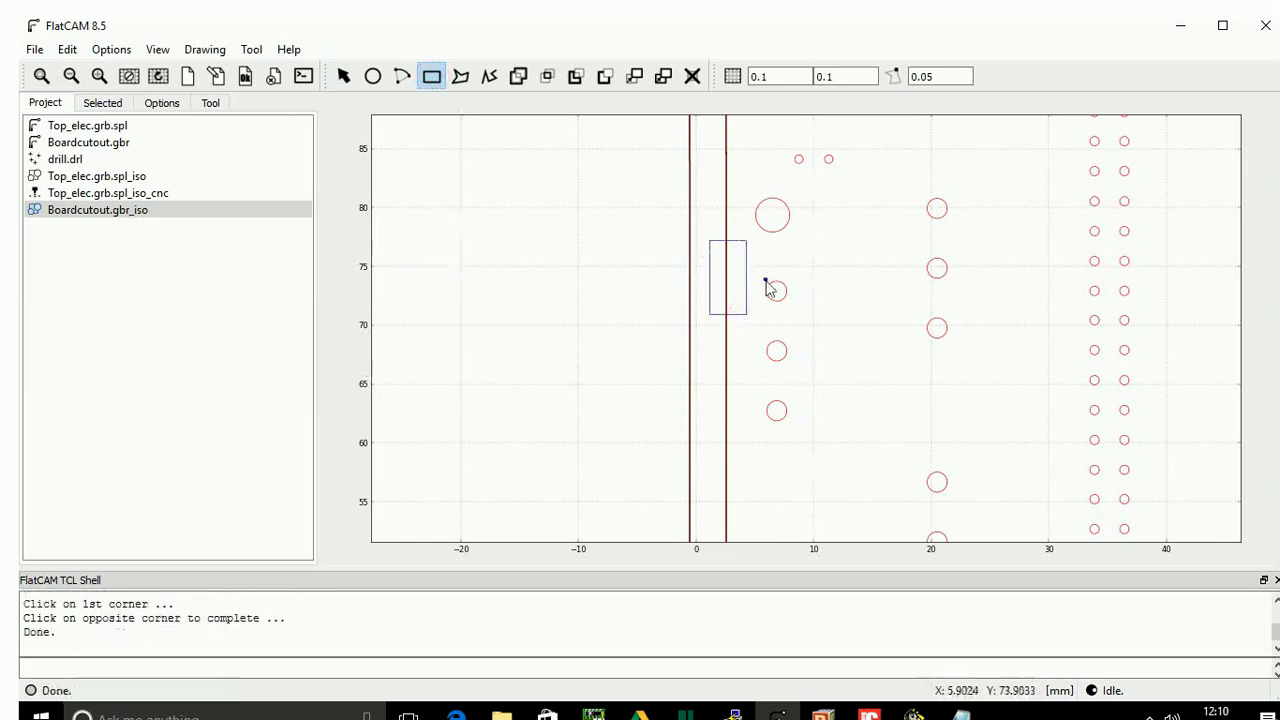
Cut the inner contour's path with the rectangle and update the geometry of Boardcutout.gbr_iso.
{"action": "left_click", "coordinate": [343, 76]}
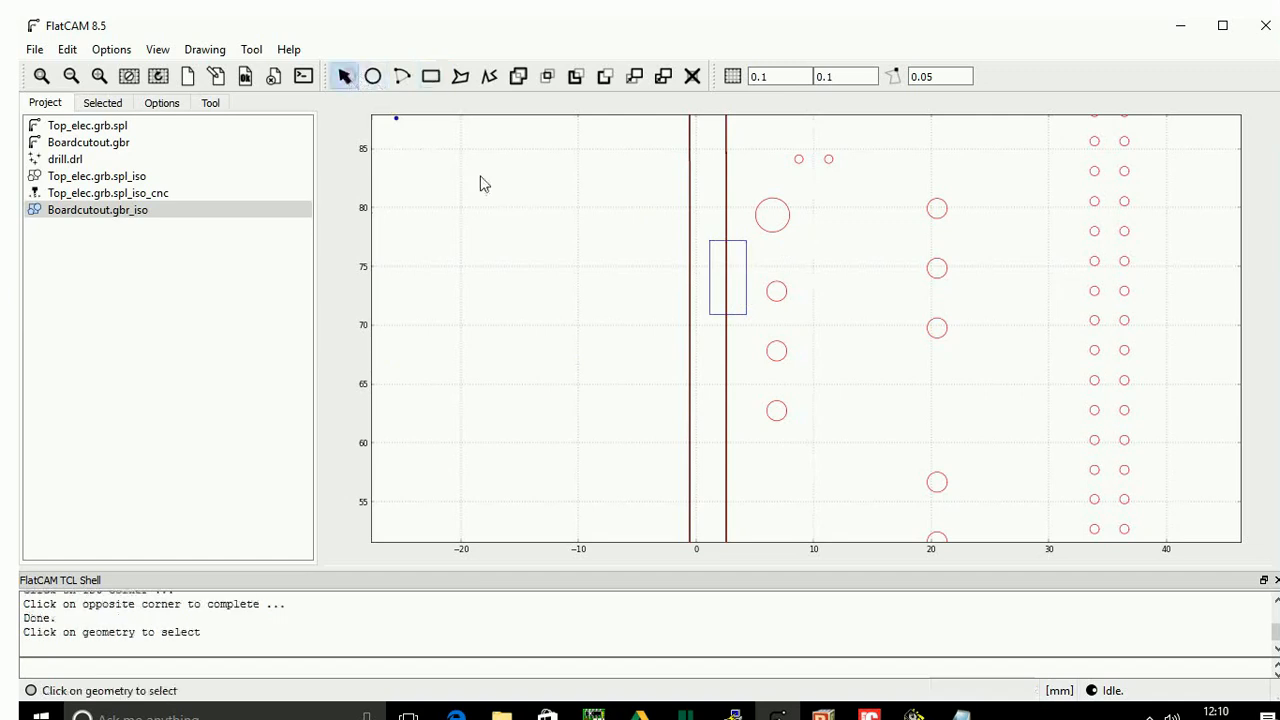
{"action": "left_click", "coordinate": [747, 271]}
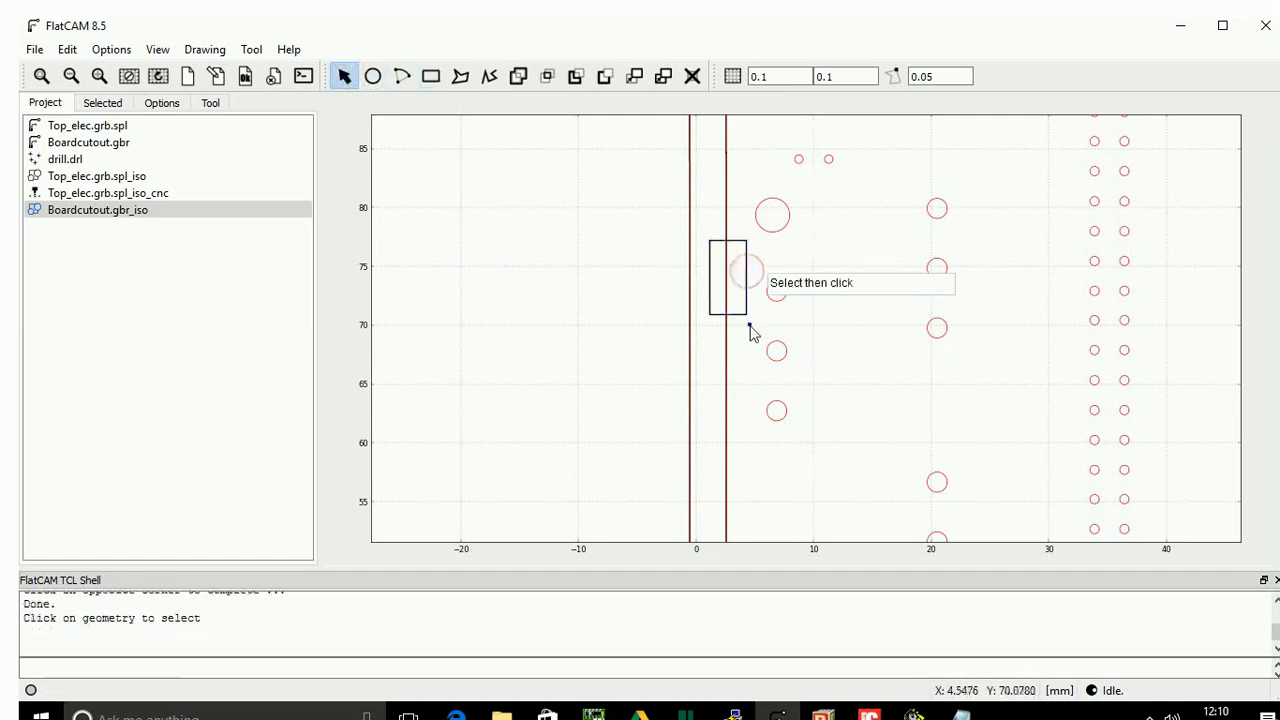
{"action": "left_click", "coordinate": [604, 82]}
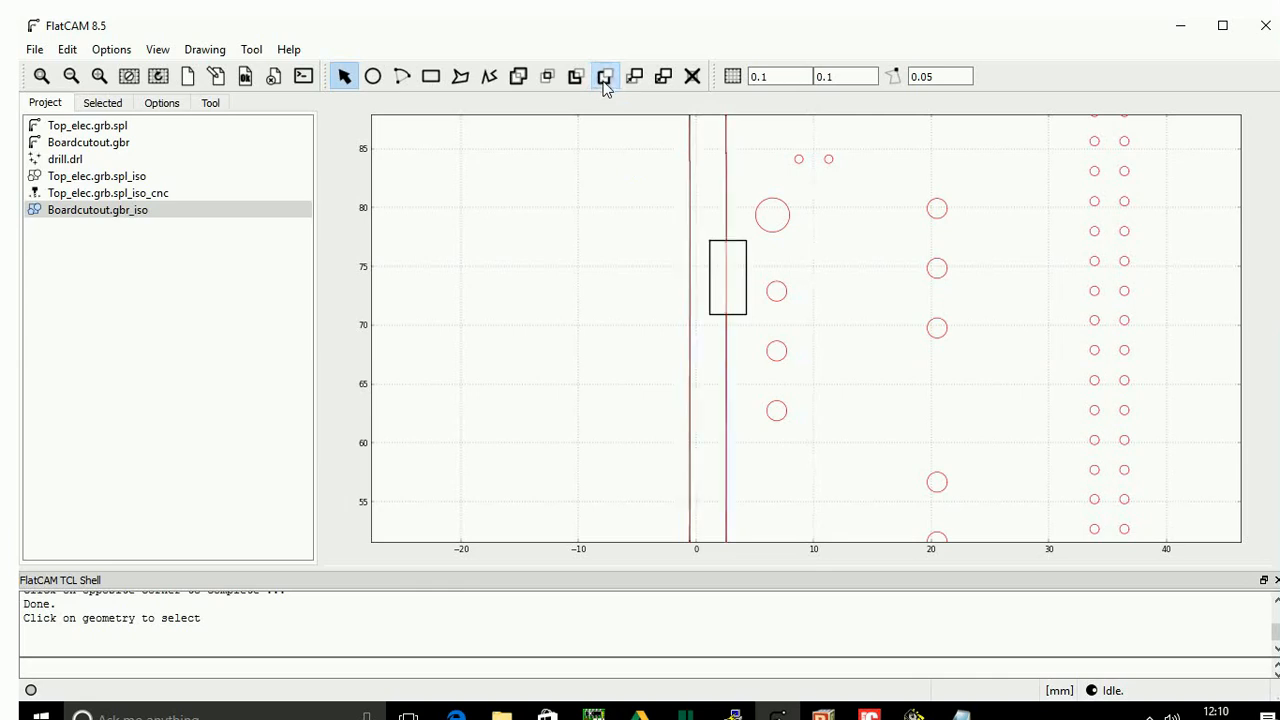
{"action": "left_click", "coordinate": [68, 50]}
{"action": "left_click", "coordinate": [106, 118]}
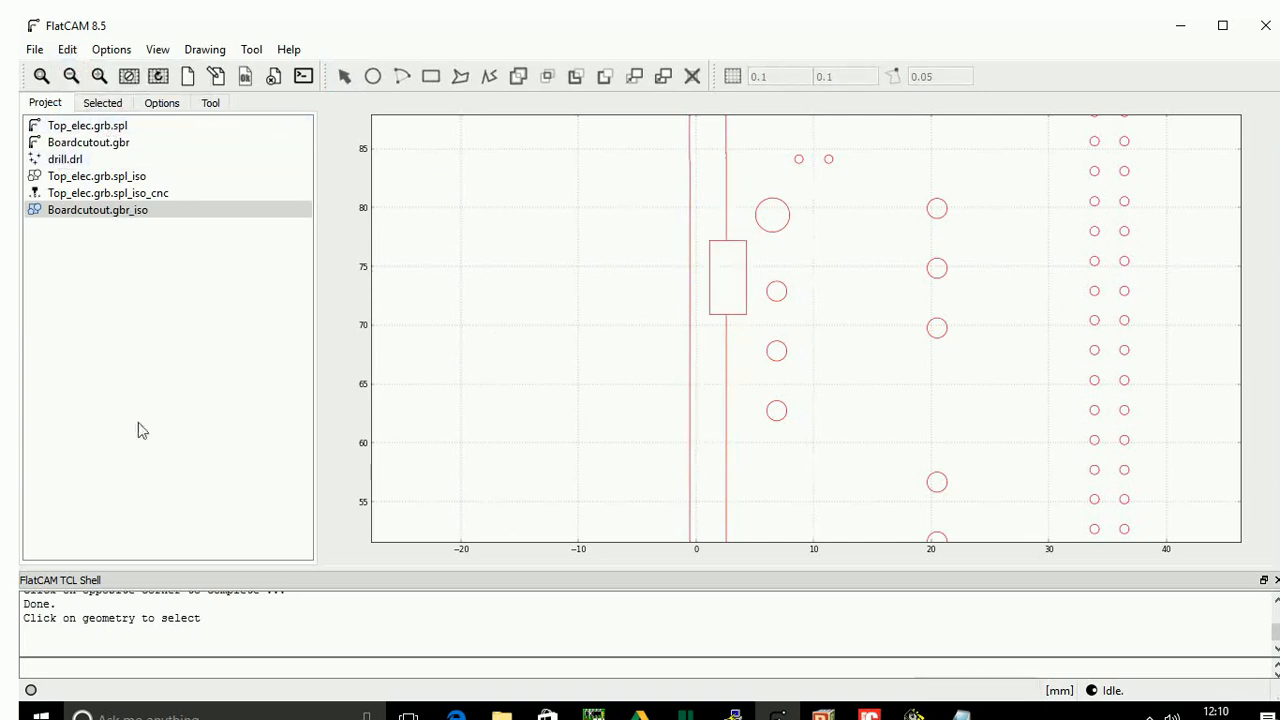
Reopen Boardcutout.gbr_iso for geometry editing and delete the inner contour's segments together with the rectangle.
{"action": "left_click", "coordinate": [67, 49]}
{"action": "left_click", "coordinate": [92, 95]}
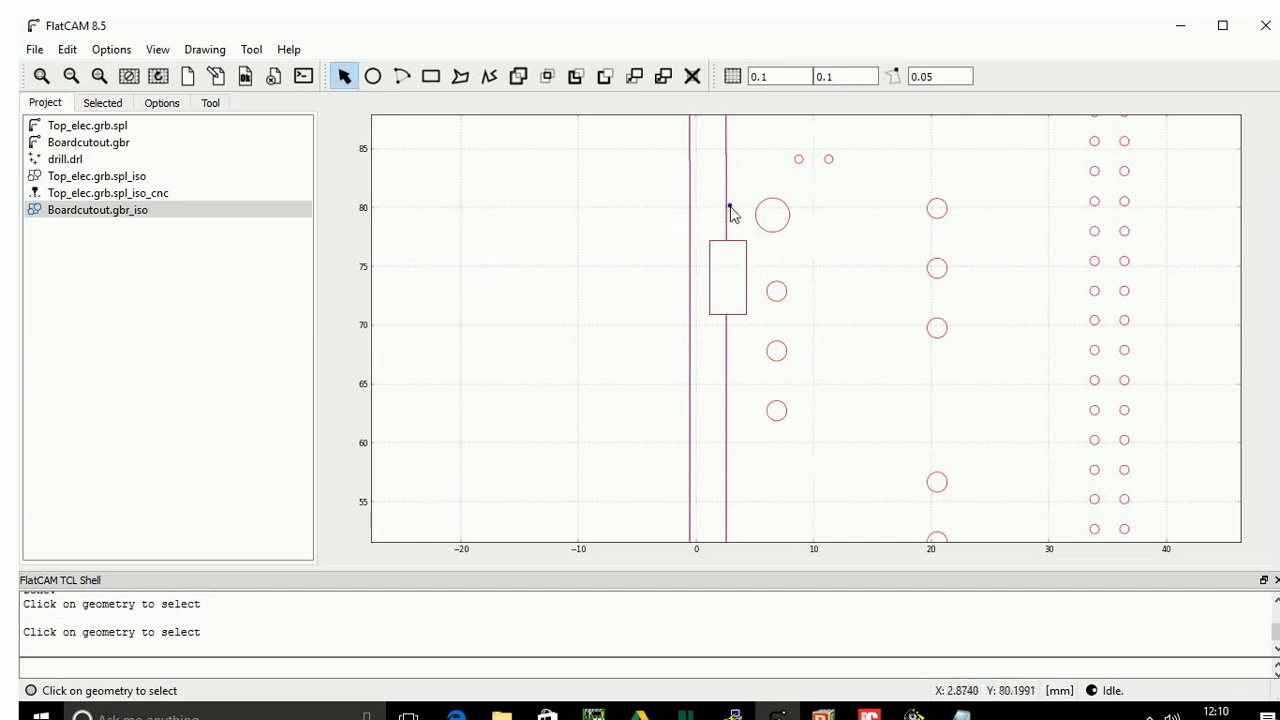
{"action": "left_click", "coordinate": [727, 206]}
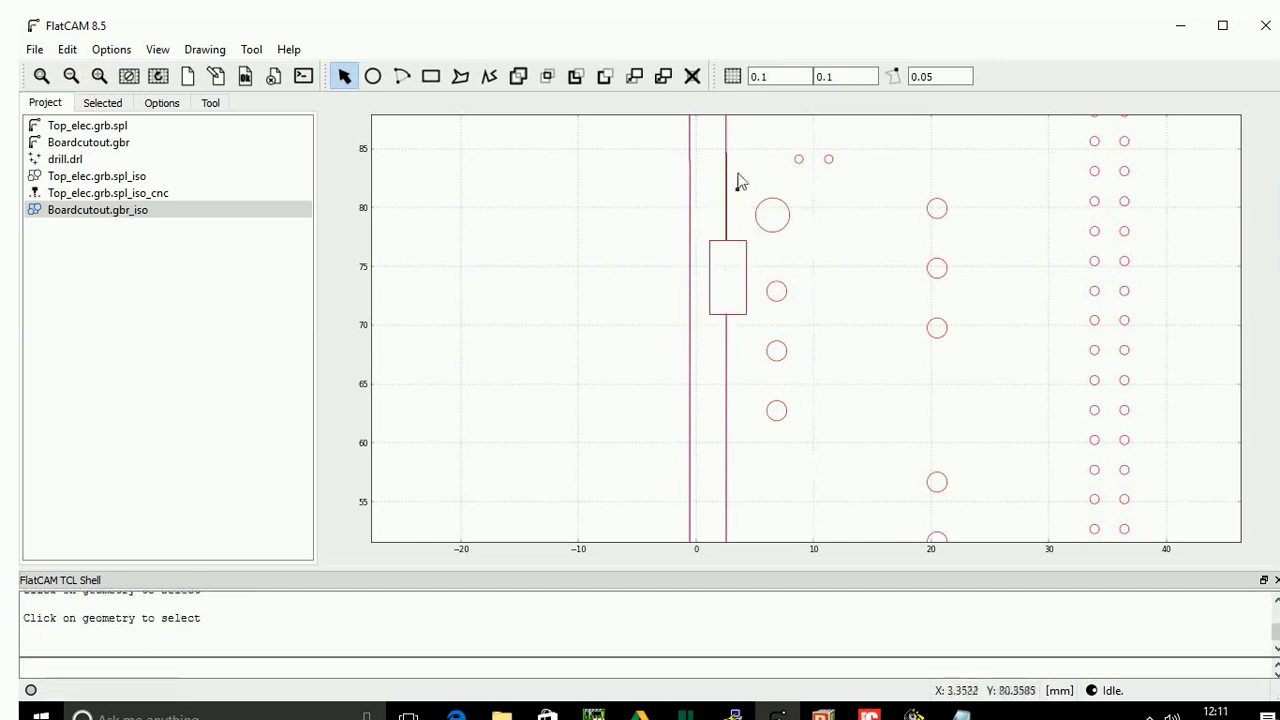
{"action": "left_click", "coordinate": [727, 133]}
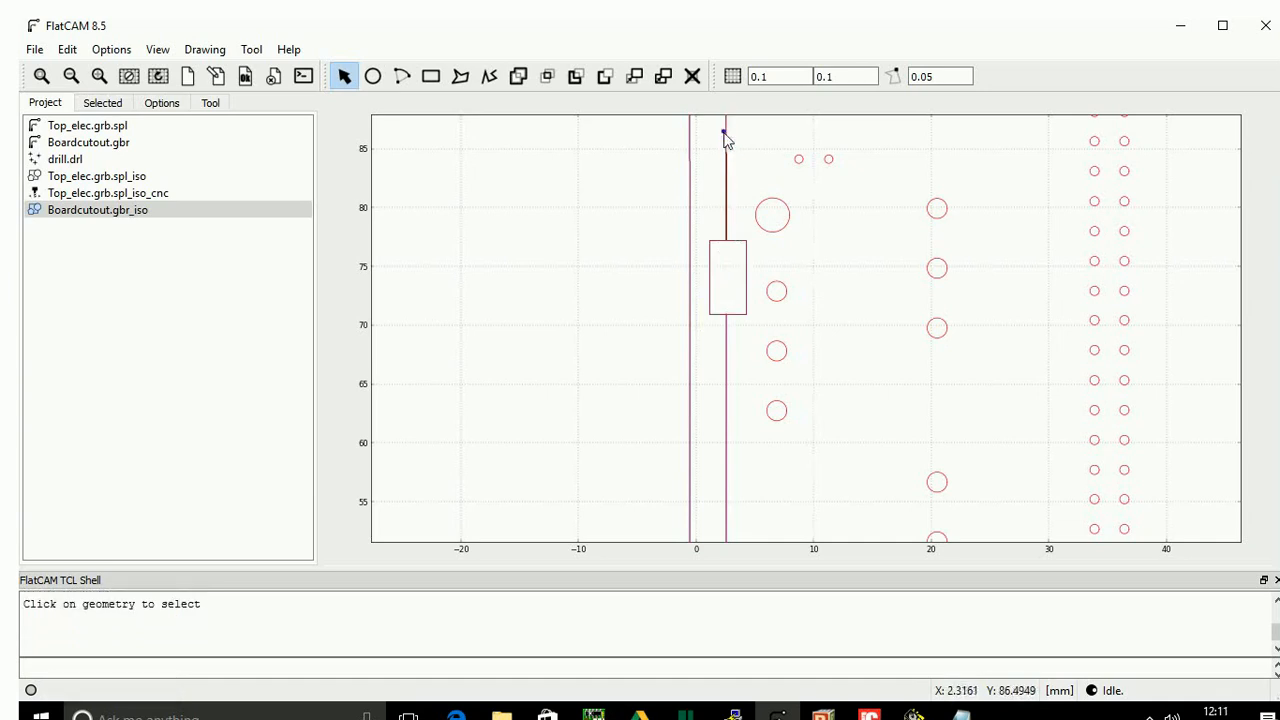
{"action": "left_click", "coordinate": [727, 130]}
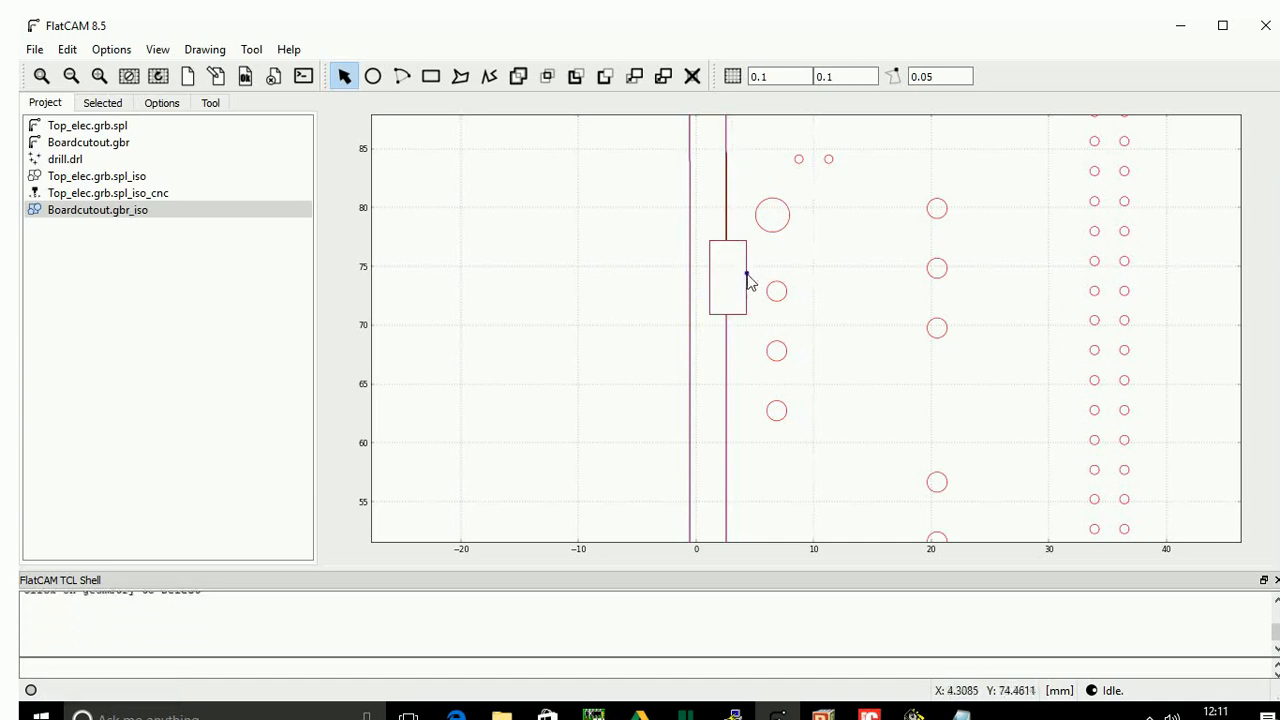
{"action": "left_click", "coordinate": [746, 275]}
{"action": "left_click", "coordinate": [727, 340]}
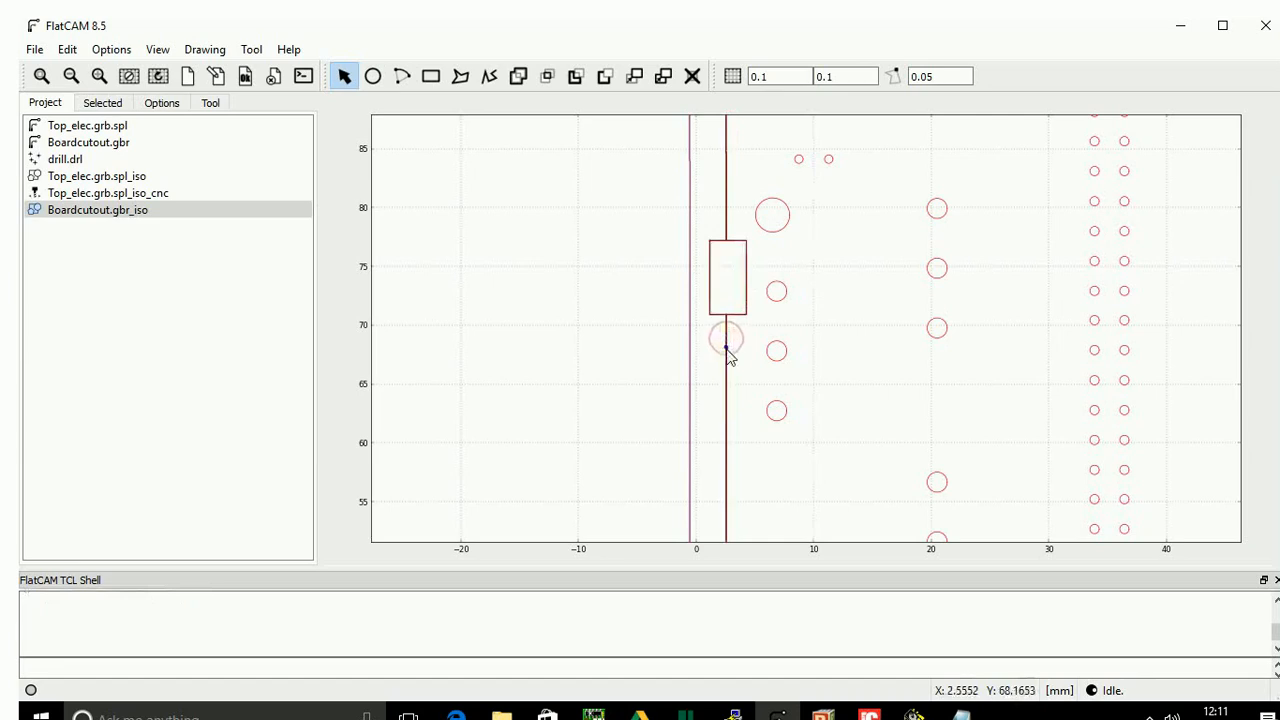
{"action": "left_click", "coordinate": [693, 78]}
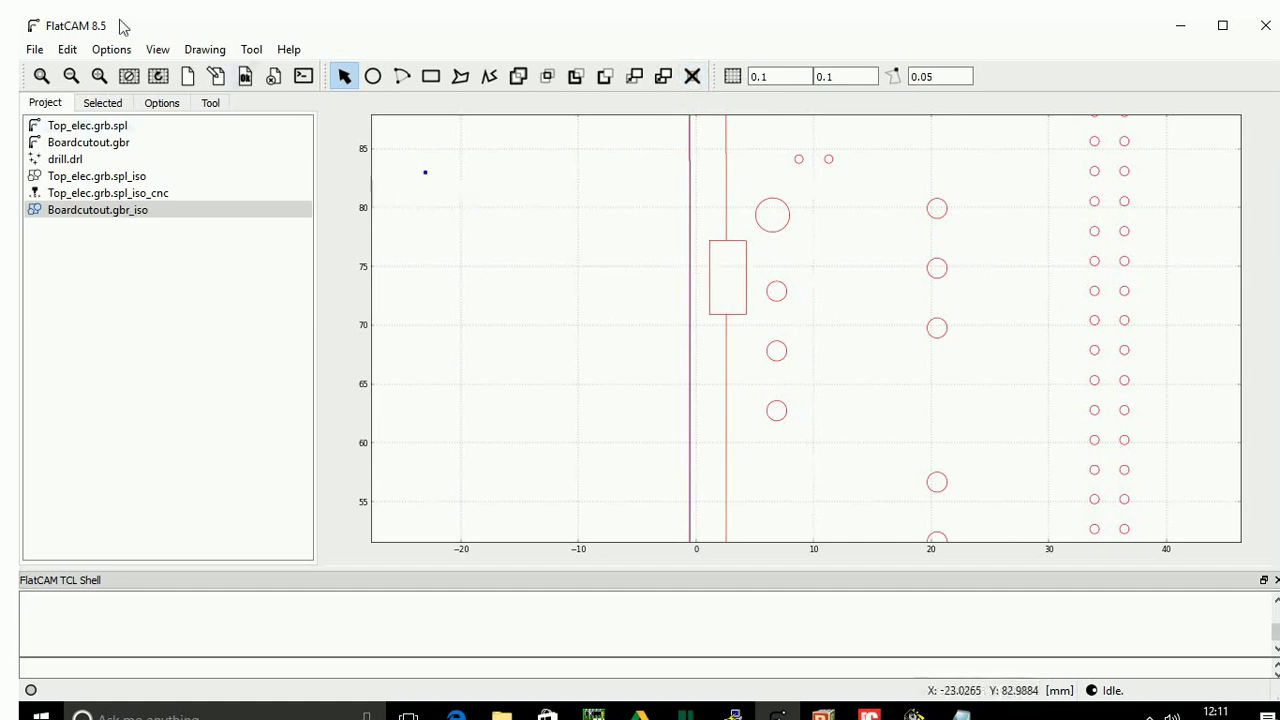
Update the geometry of Boardcutout.gbr_iso after the inner contour's deletion and fit the whole board in view.
{"action": "left_click", "coordinate": [66, 50]}
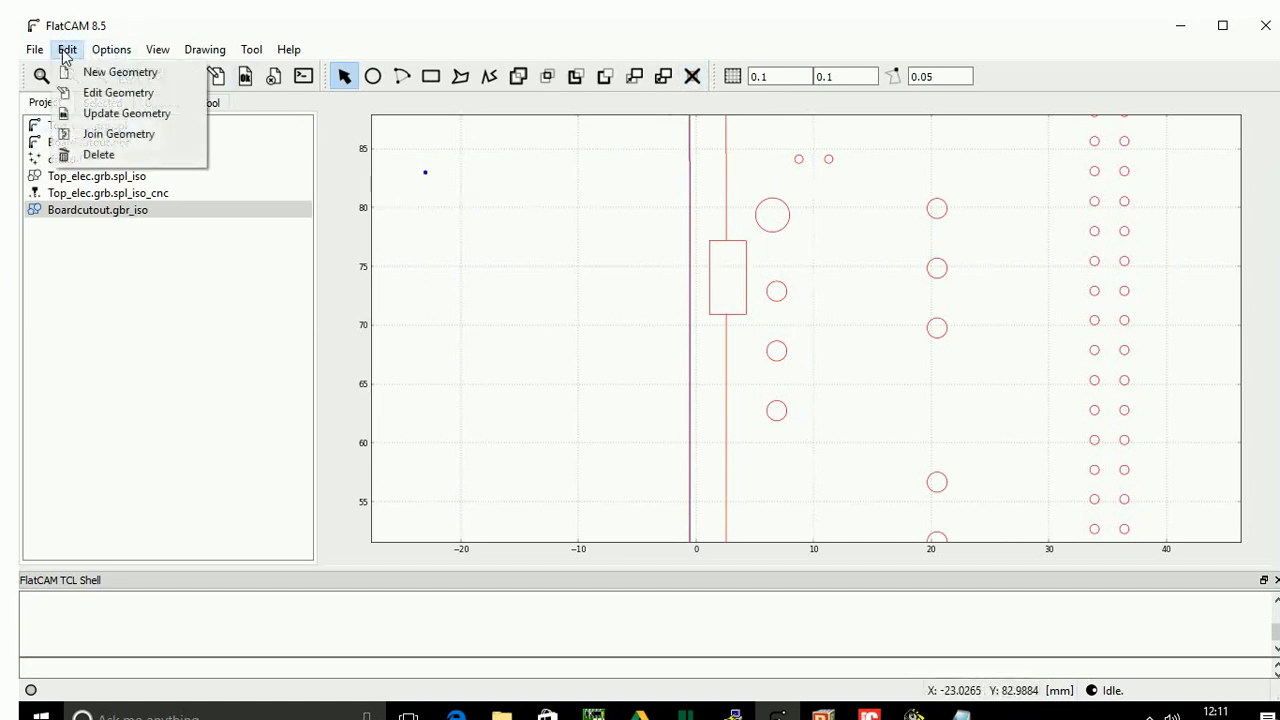
{"action": "left_click", "coordinate": [112, 113]}
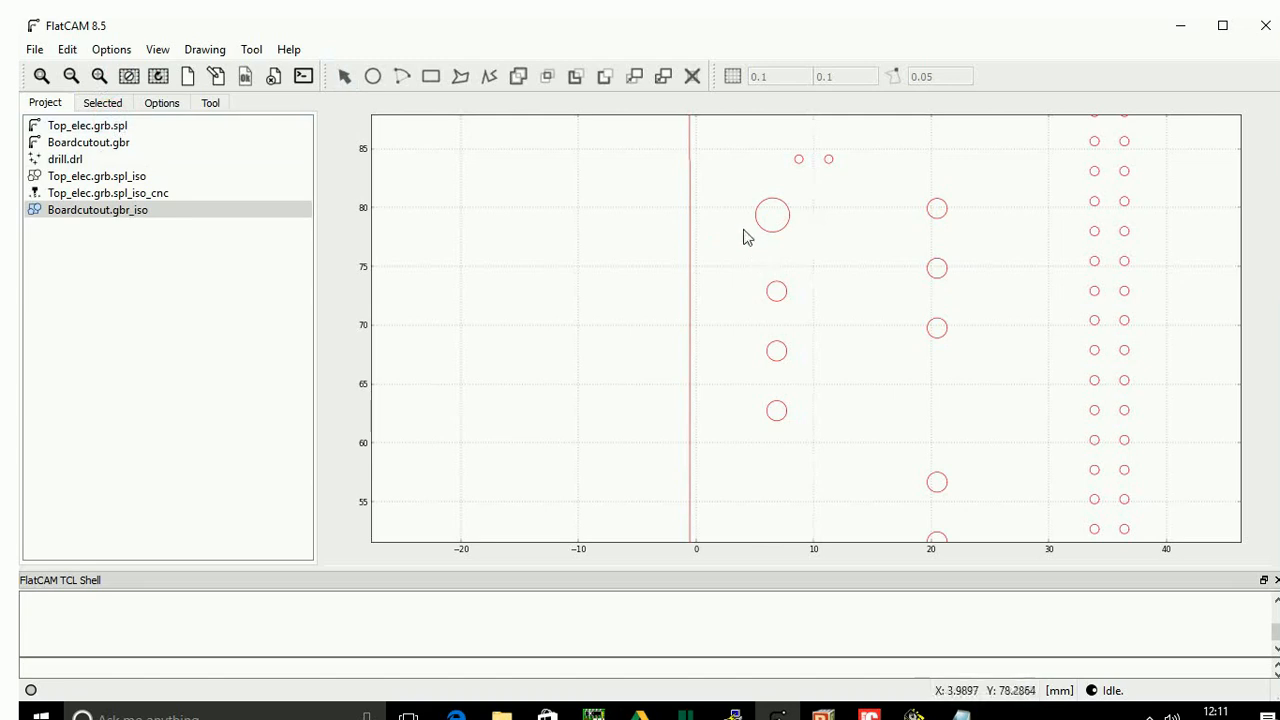
{"action": "key", "text": "1"}
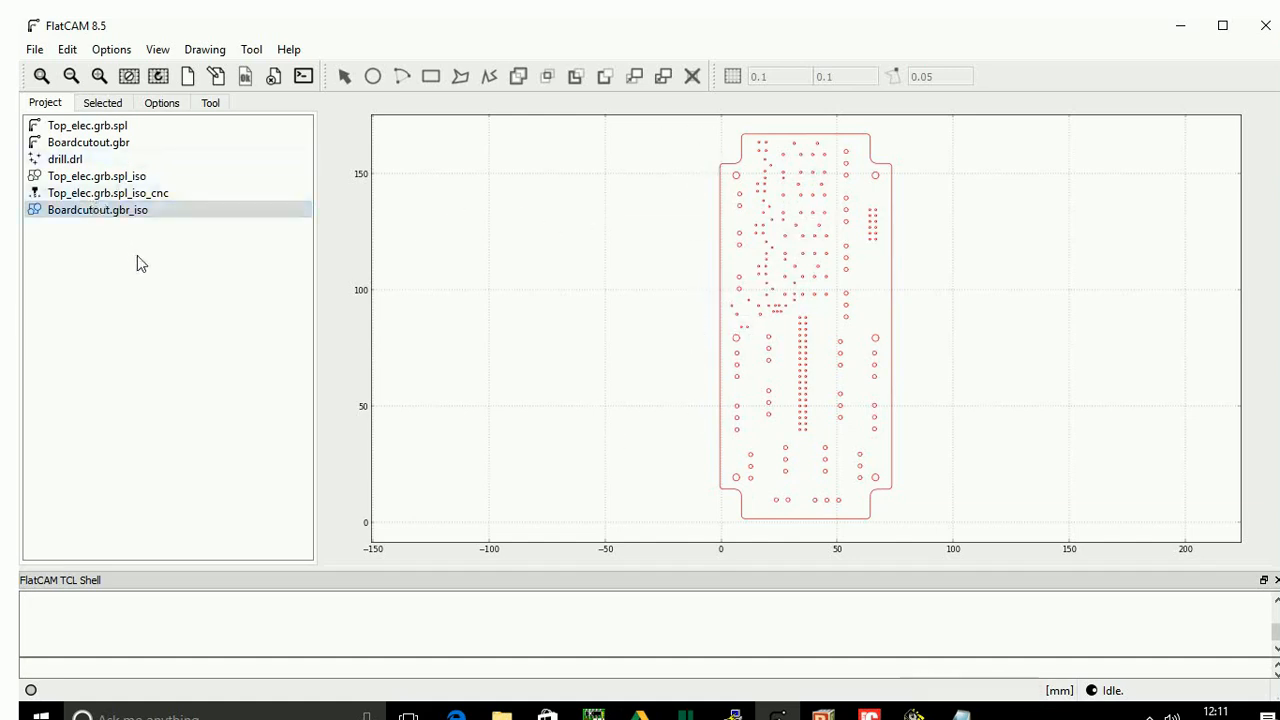
Edit the geometry of Boardcutout.gbr_iso and draw a rectangle about 8 mm wide and 18 mm high across the outer contour's left edge.
{"action": "left_click", "coordinate": [119, 214]}
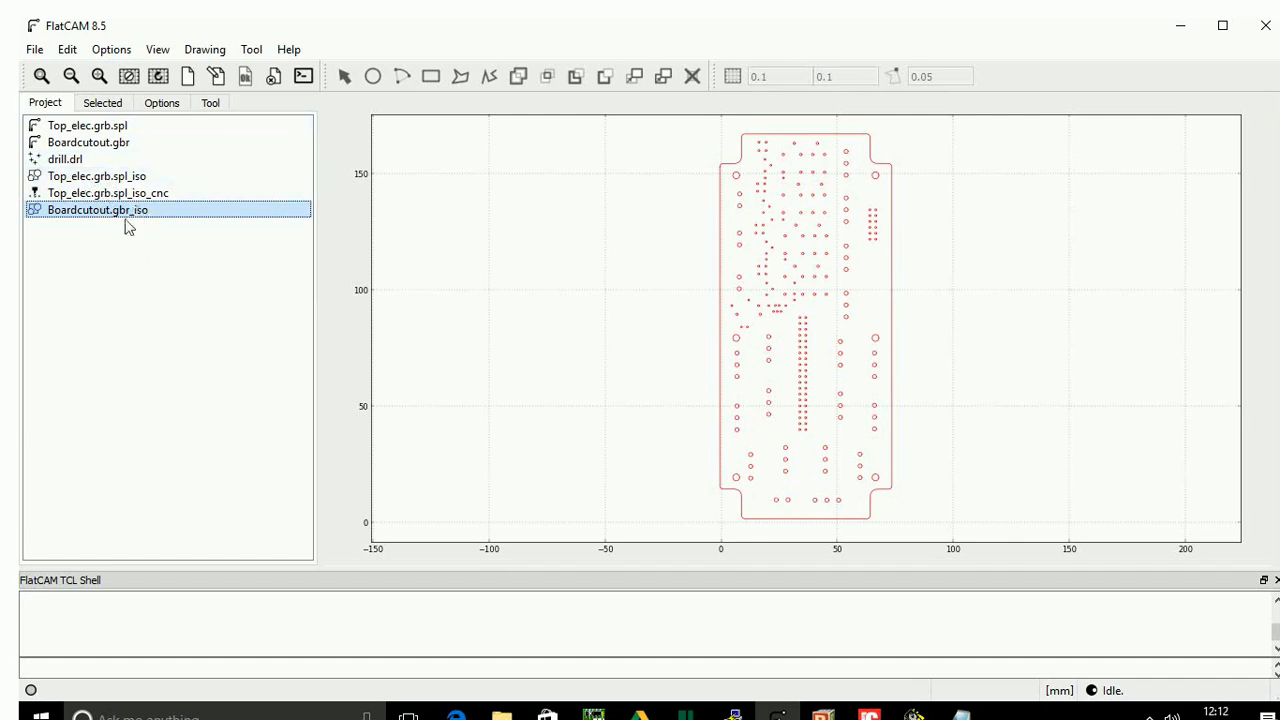
{"action": "left_click", "coordinate": [66, 49]}
{"action": "left_click", "coordinate": [88, 96]}
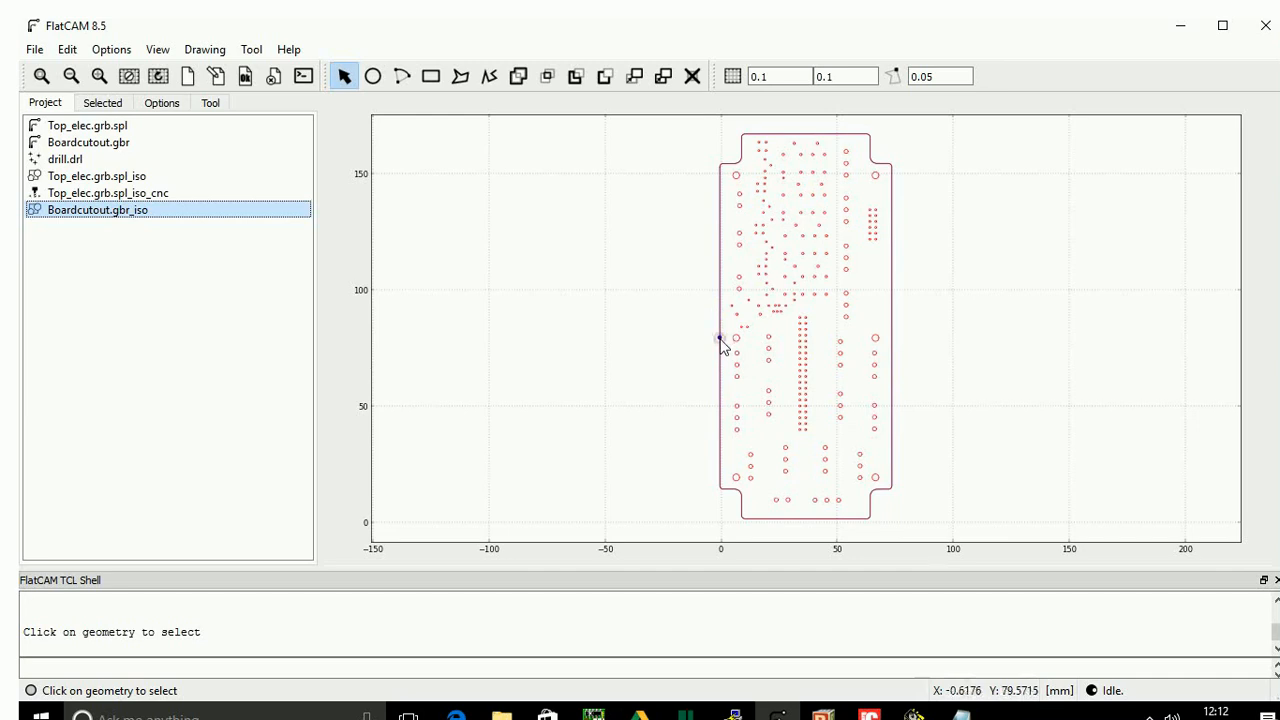
{"action": "left_click", "coordinate": [720, 339]}
{"action": "left_click", "coordinate": [430, 78]}
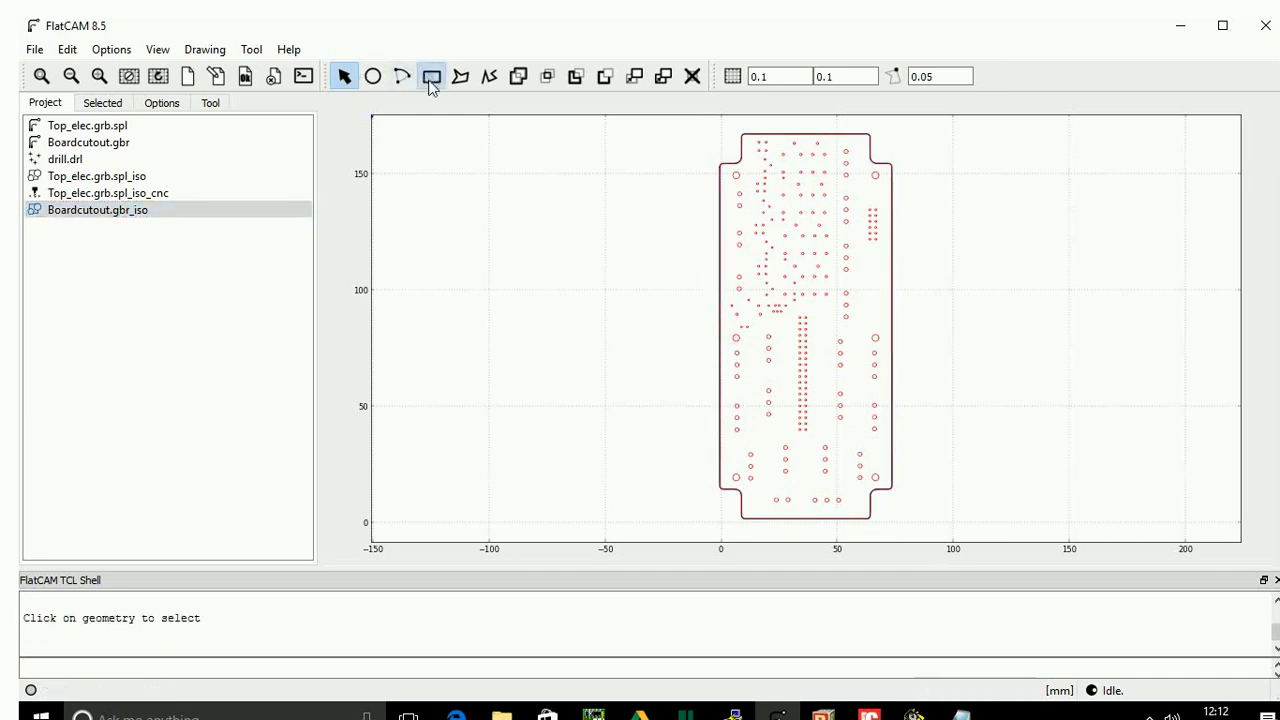
{"action": "left_click", "coordinate": [712, 301]}
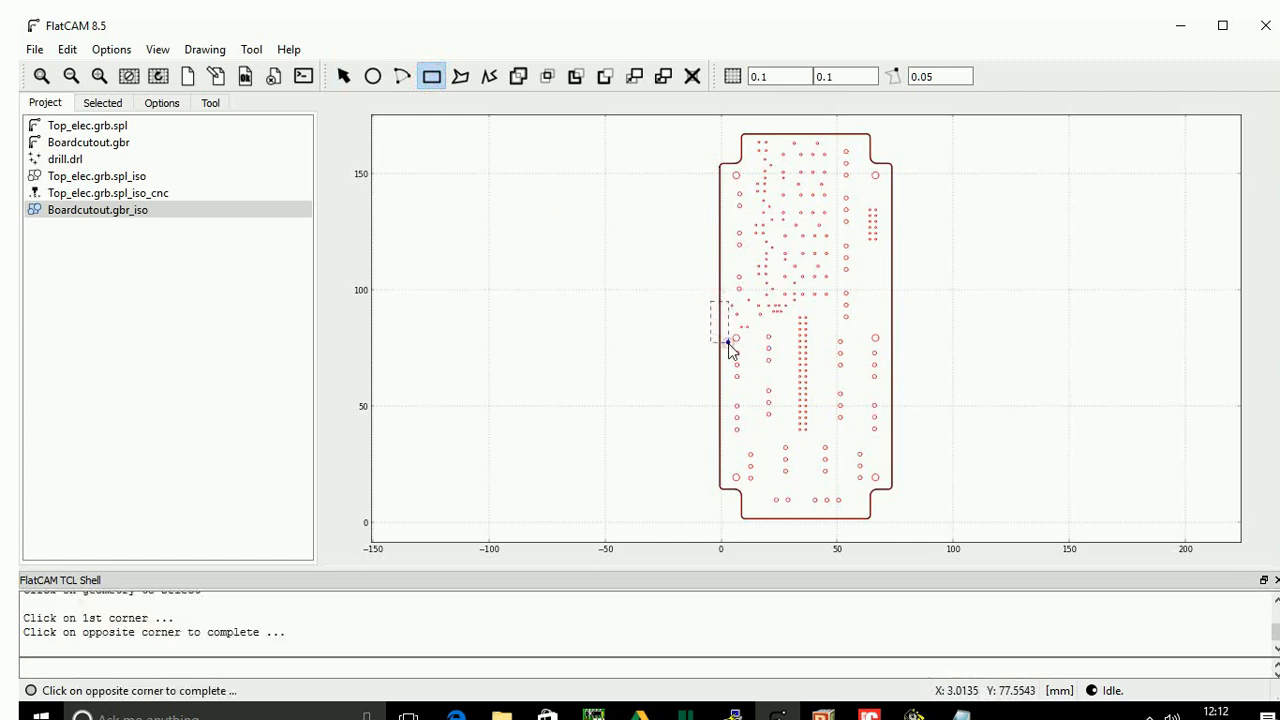
{"action": "left_click", "coordinate": [728, 342]}
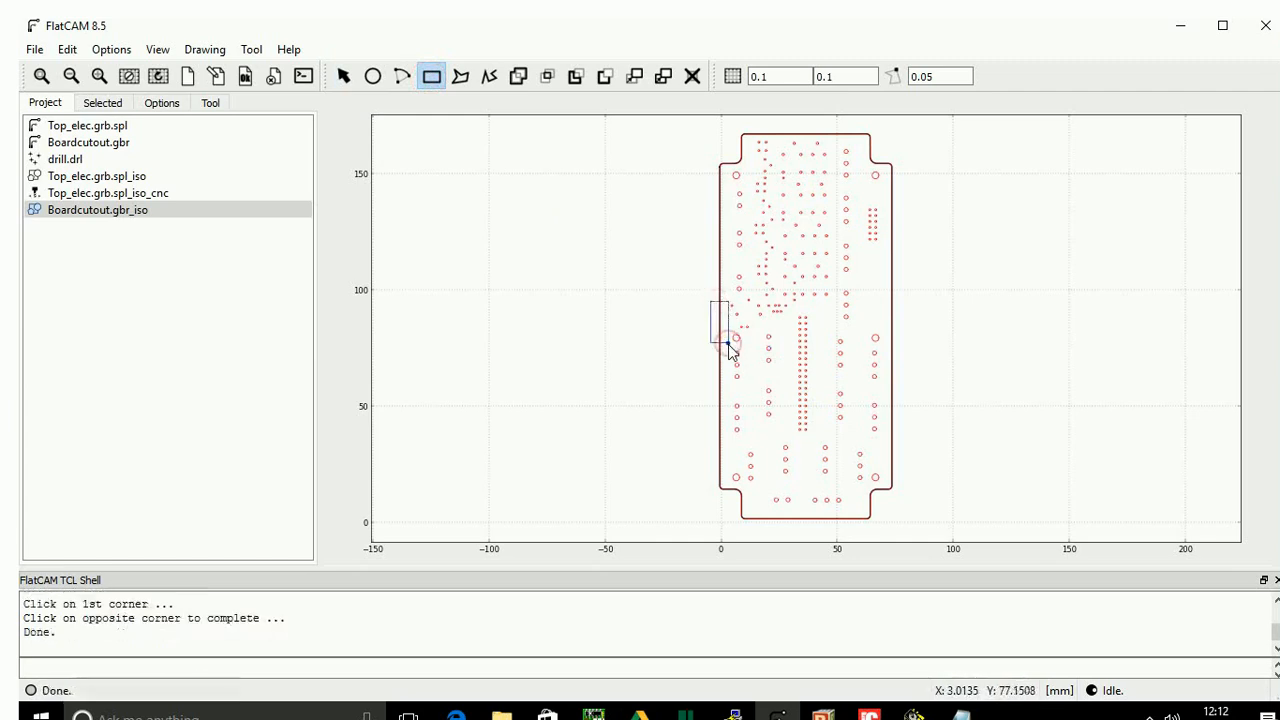
Try to cut the outer contour's path with the rectangle and update the geometry of Boardcutout.gbr_iso.
{"action": "left_click", "coordinate": [342, 77]}
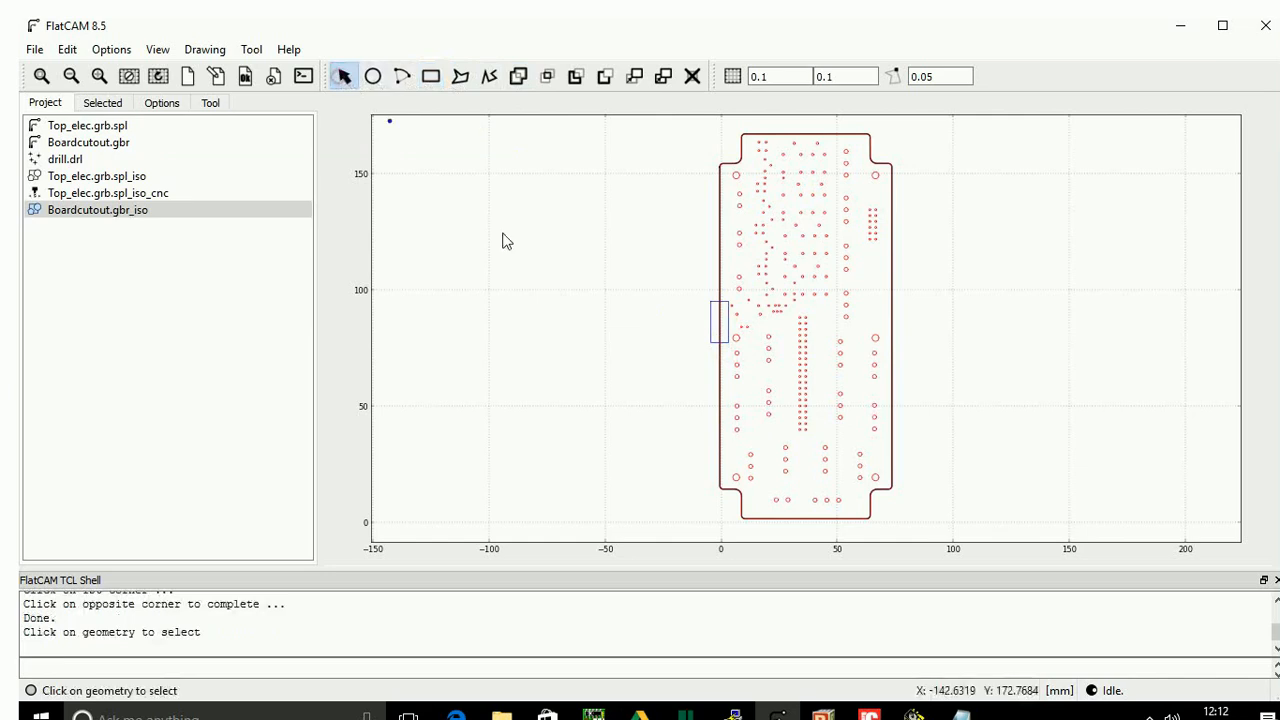
{"action": "left_click", "coordinate": [731, 330]}
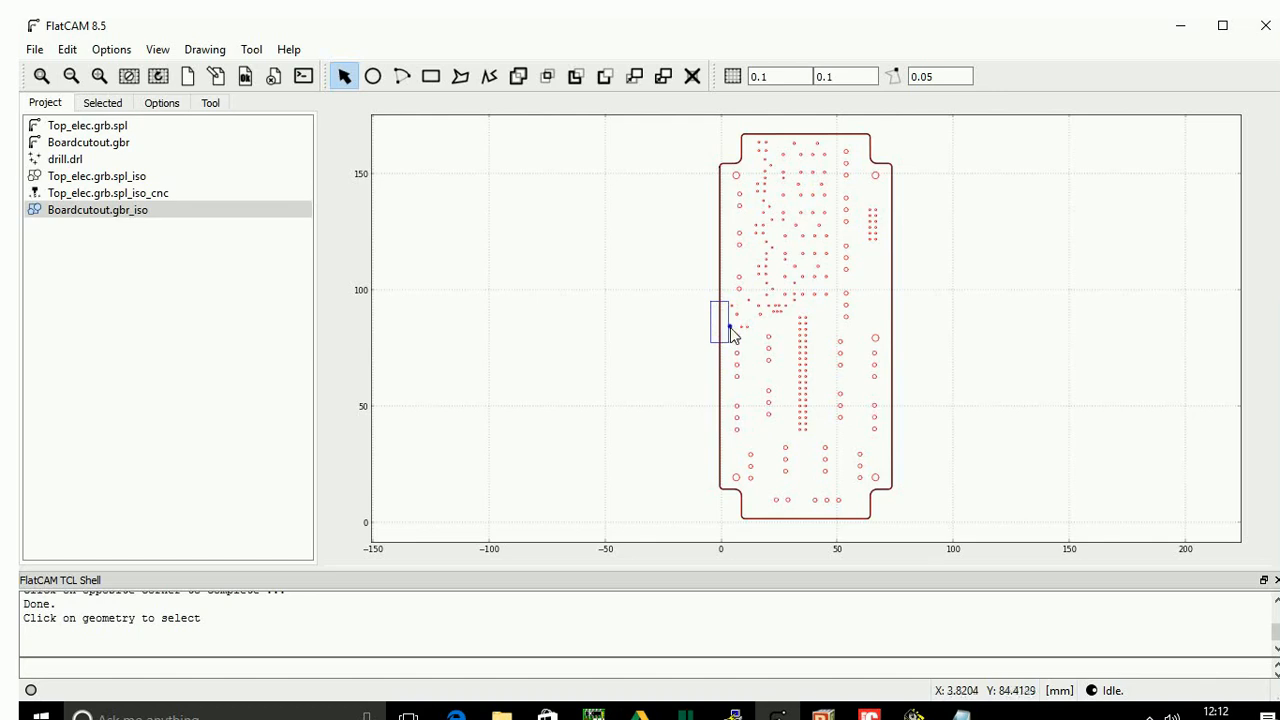
{"action": "left_click", "coordinate": [730, 328]}
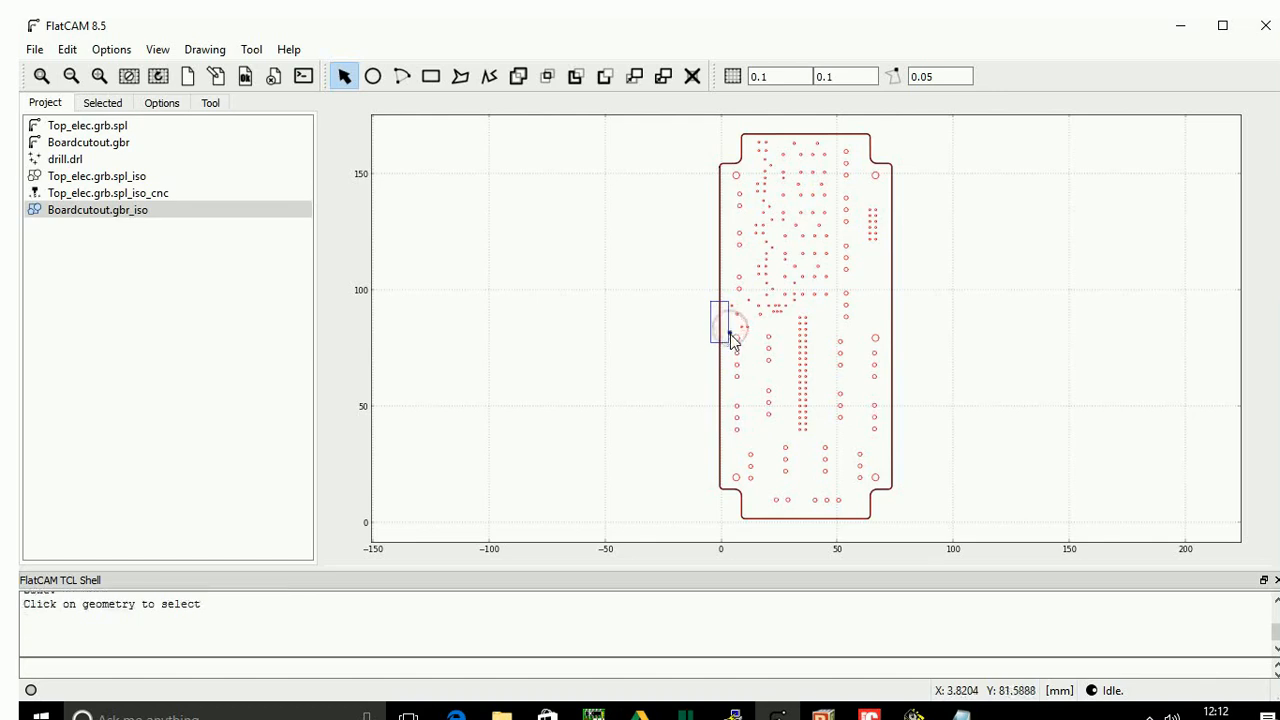
{"action": "scroll", "coordinate": [732, 331], "scroll_direction": "up", "scroll_amount": 2, "text": "ctrl"}
{"action": "scroll", "coordinate": [733, 388], "scroll_direction": "down", "scroll_amount": 2, "text": "ctrl"}
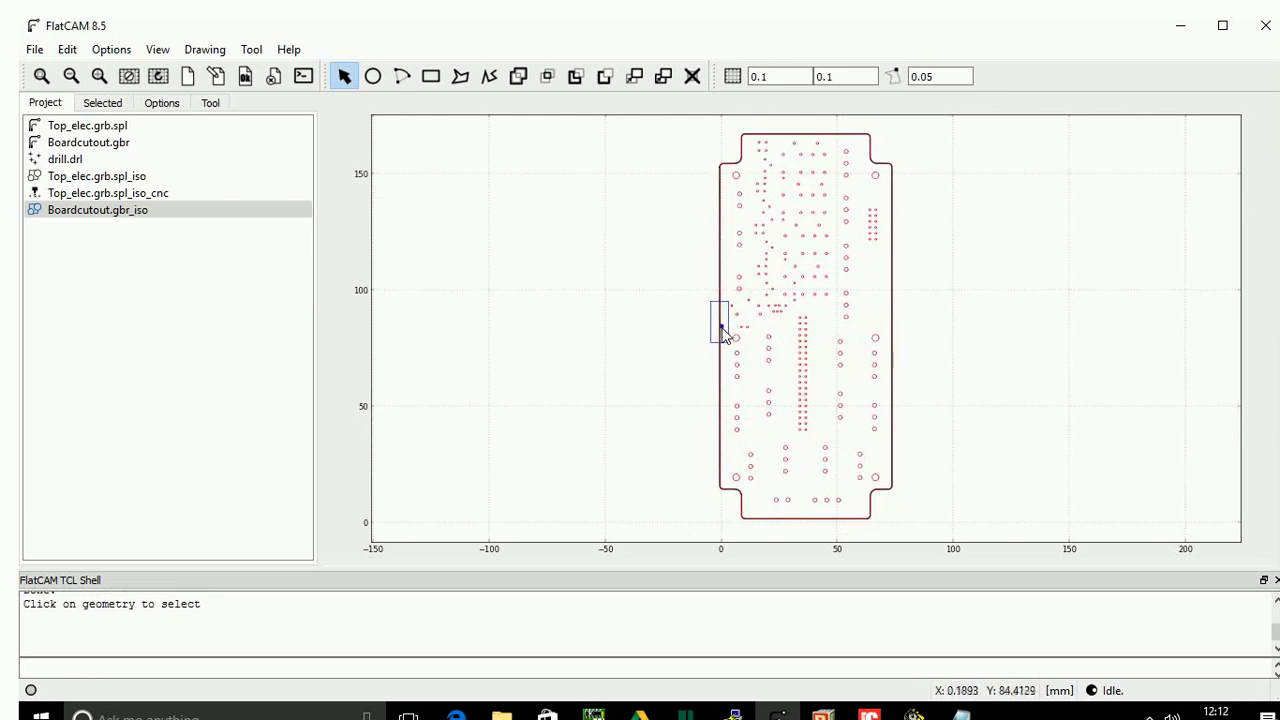
{"action": "scroll", "coordinate": [722, 333], "scroll_direction": "up", "scroll_amount": 2}
{"action": "scroll", "coordinate": [725, 333], "scroll_direction": "up", "scroll_amount": 2}
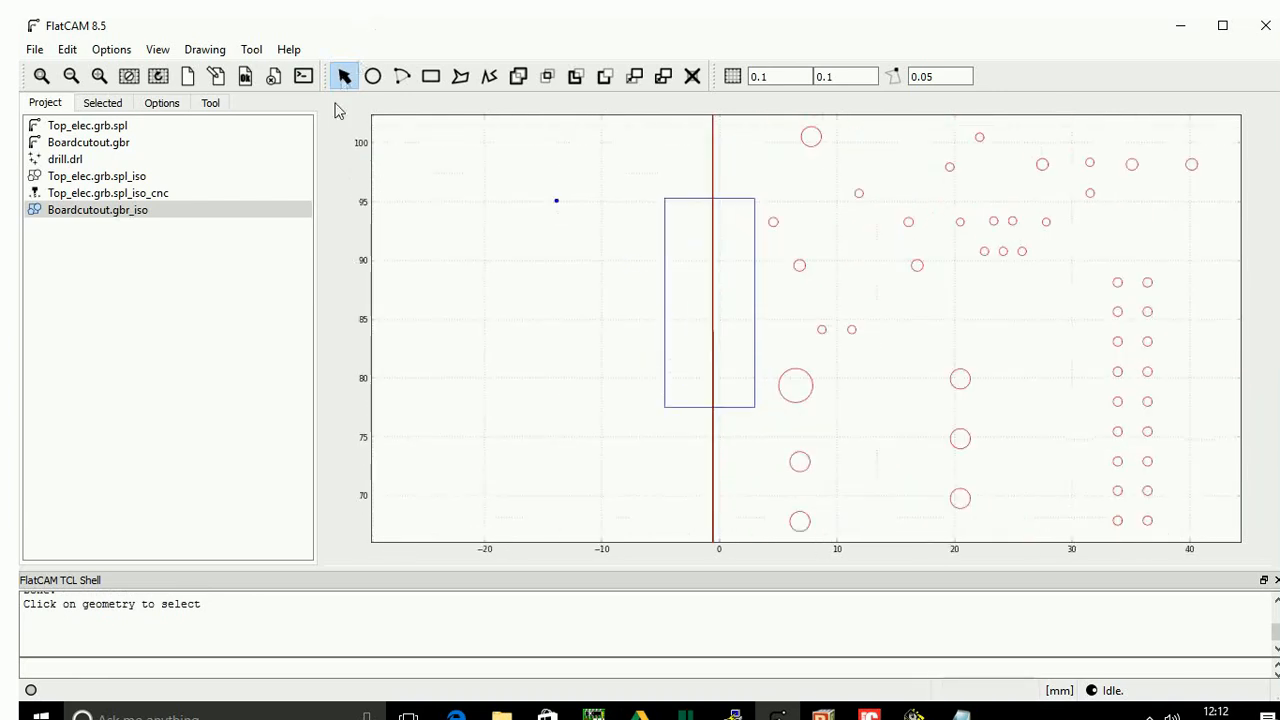
{"action": "left_click", "coordinate": [754, 310]}
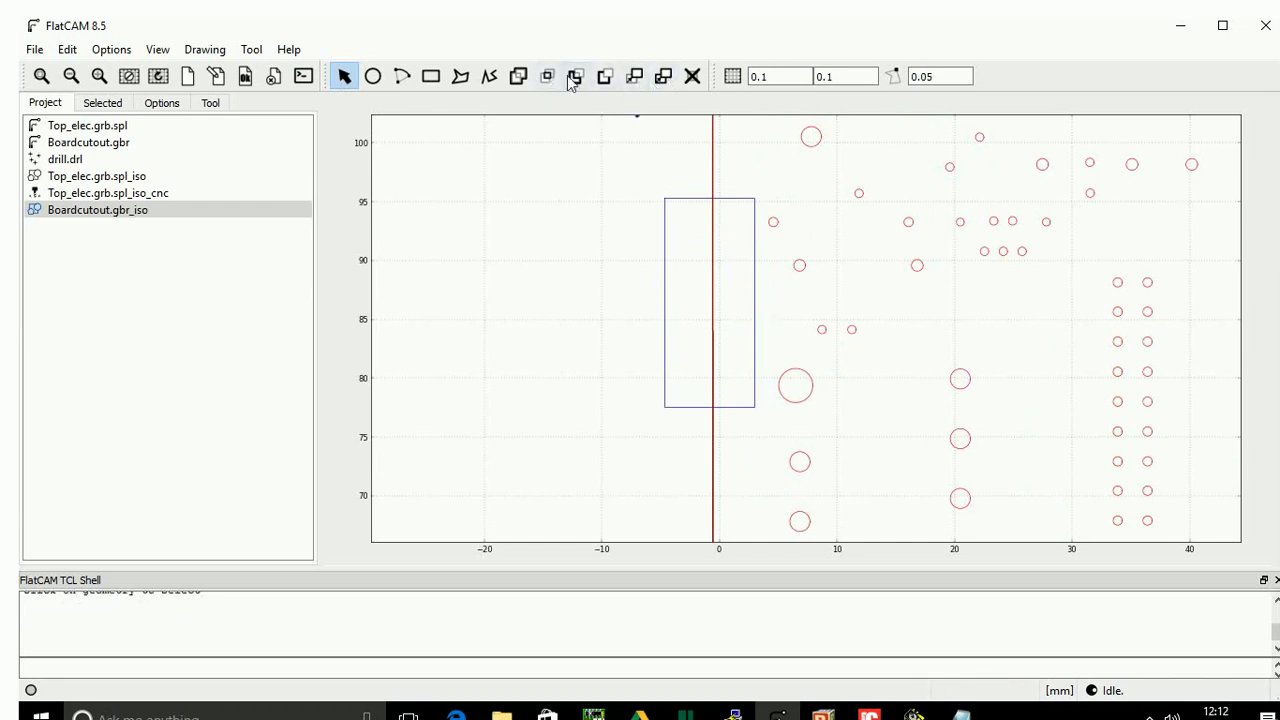
{"action": "left_click", "coordinate": [606, 77]}
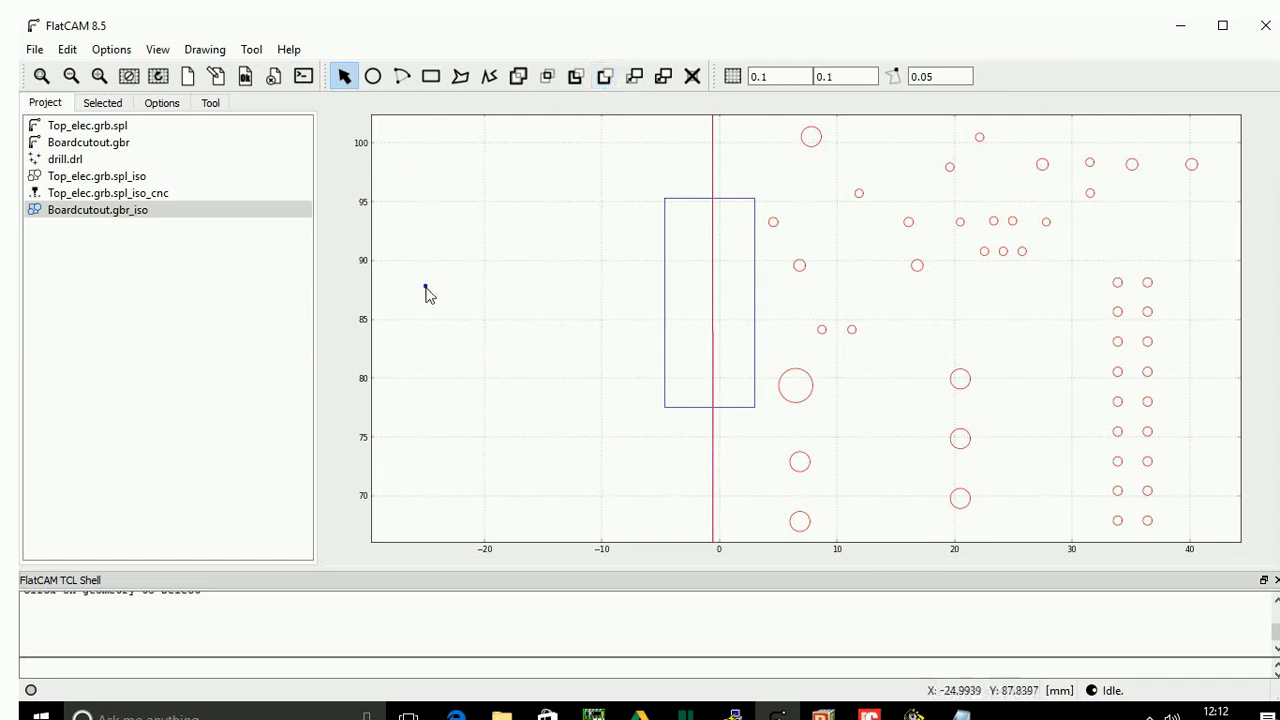
{"action": "left_click", "coordinate": [67, 49]}
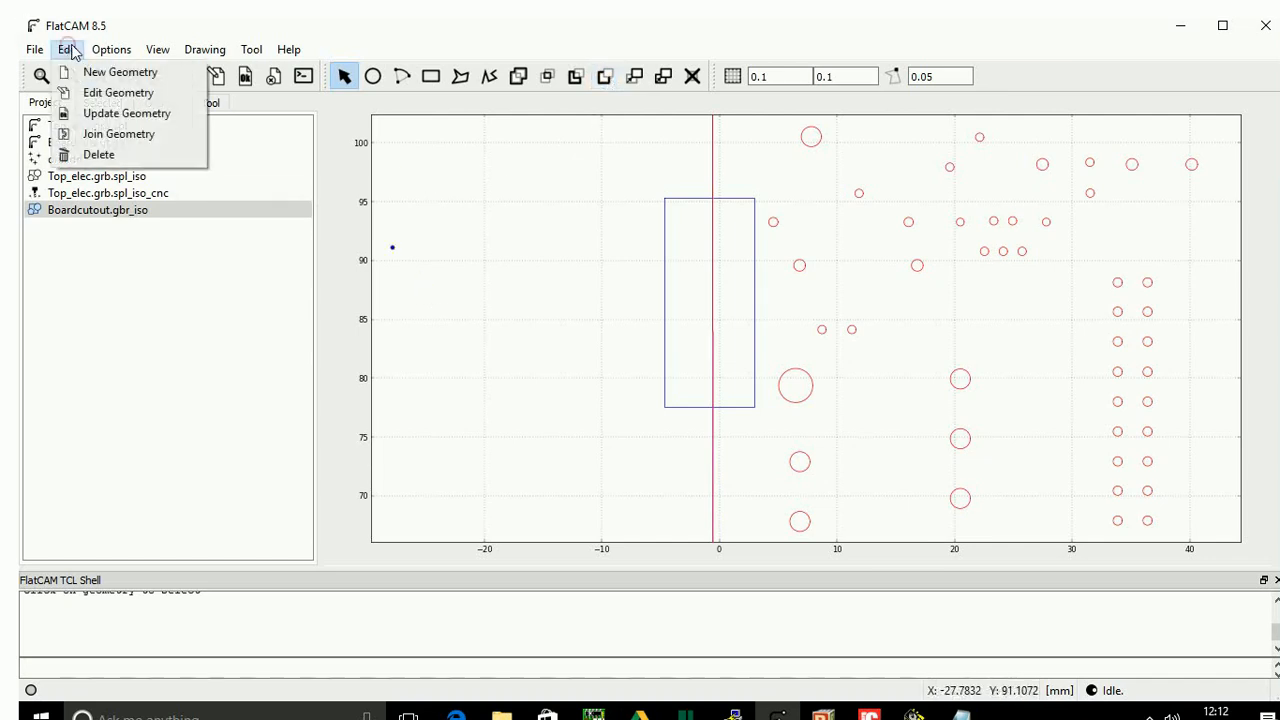
{"action": "left_click", "coordinate": [100, 113]}
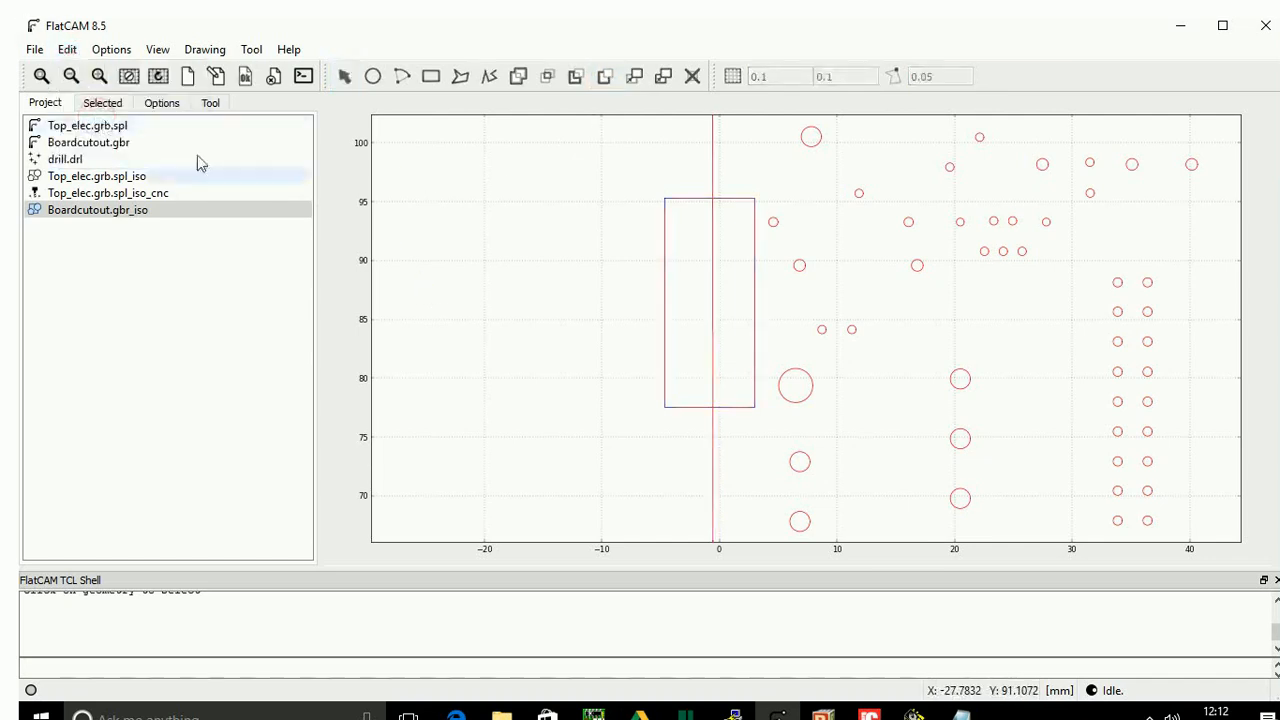
Reopen Boardcutout.gbr_iso for editing, delete the rectangle on the outer contour's left edge, and update the geometry.
{"action": "left_click", "coordinate": [67, 49]}
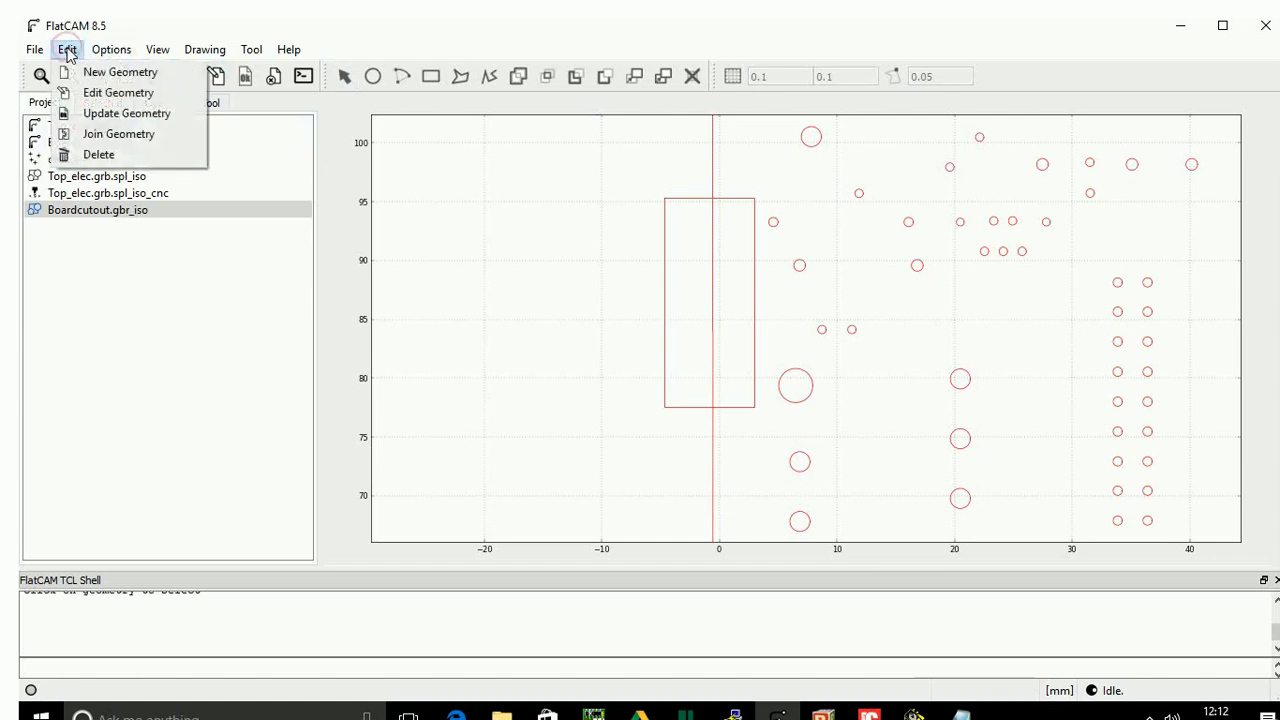
{"action": "left_click", "coordinate": [87, 95]}
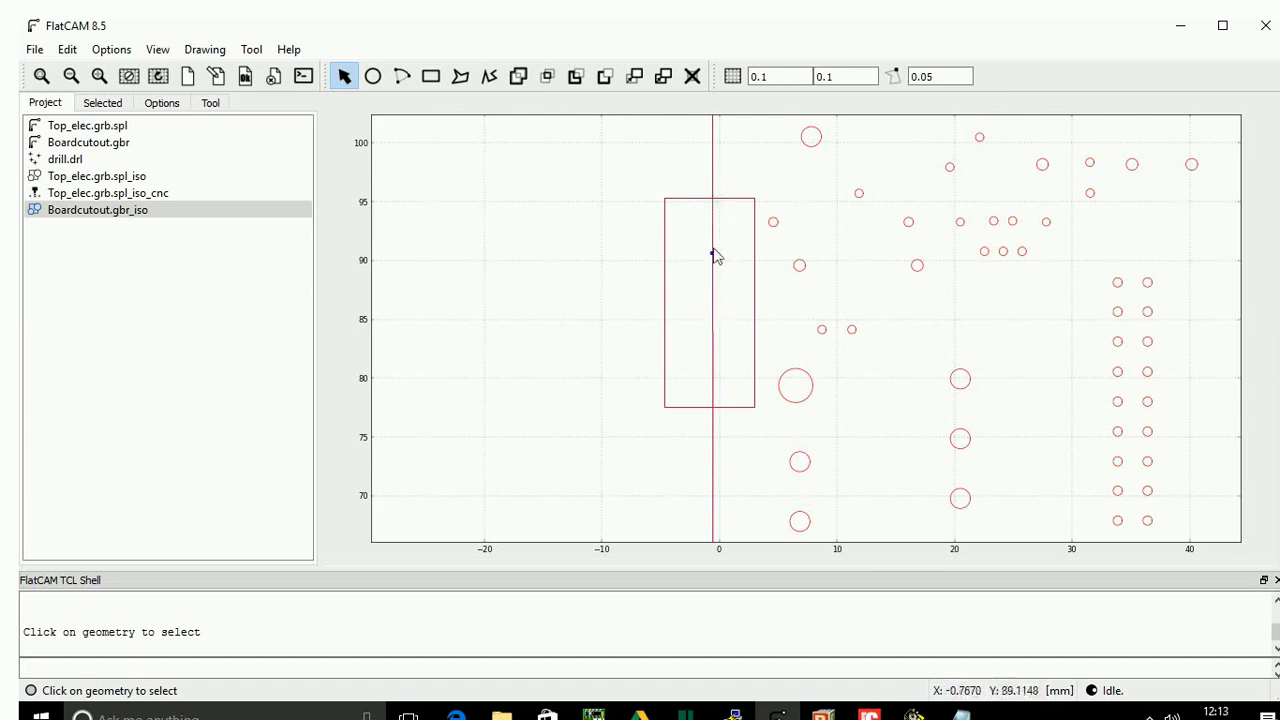
{"action": "left_click", "coordinate": [729, 200]}
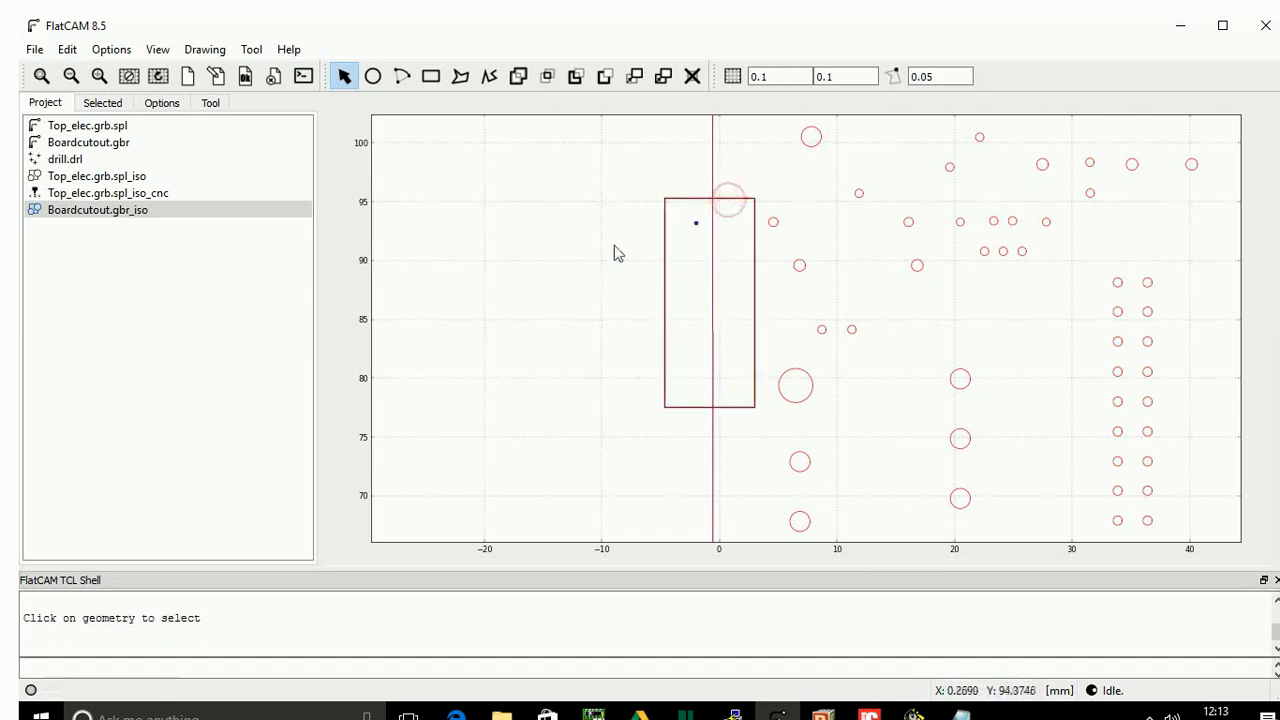
{"action": "left_click", "coordinate": [692, 76]}
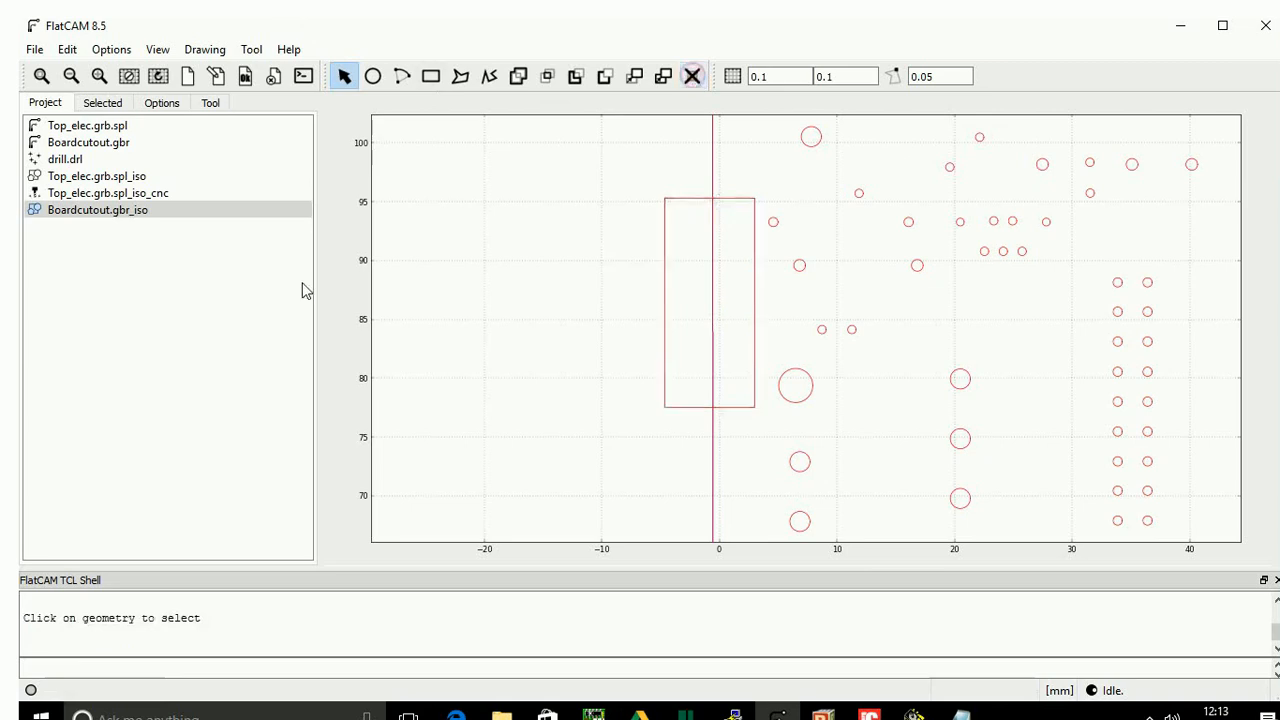
{"action": "left_click", "coordinate": [66, 49]}
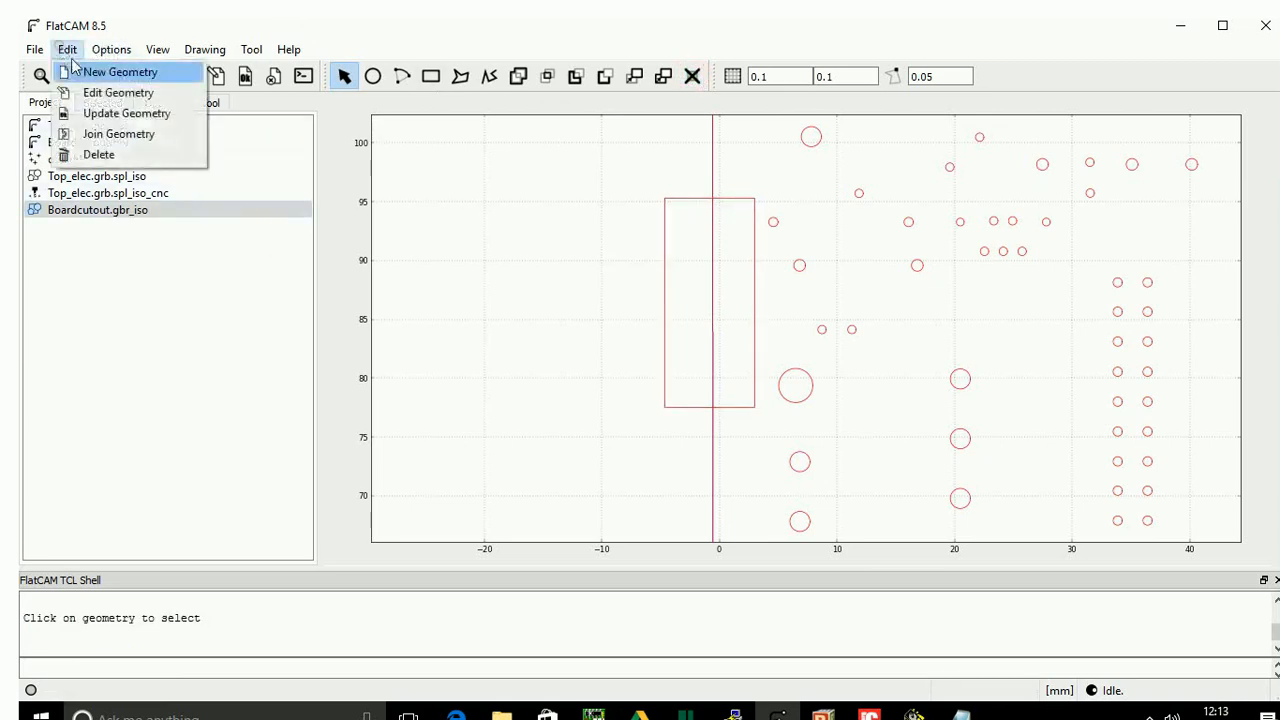
{"action": "left_click", "coordinate": [110, 113]}
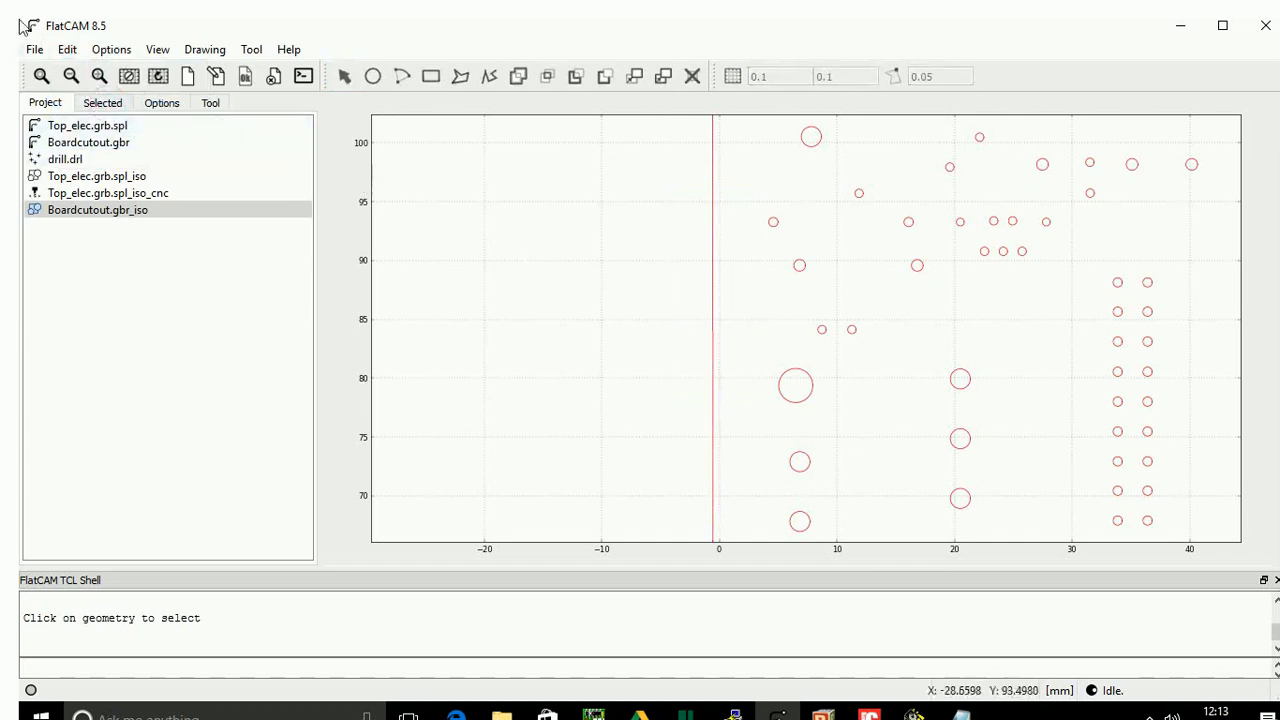
Reopen the geometry of Boardcutout.gbr_iso and draw a rectangle about 4 mm wide and 9 mm high across the outer contour's left edge.
{"action": "left_click", "coordinate": [67, 49]}
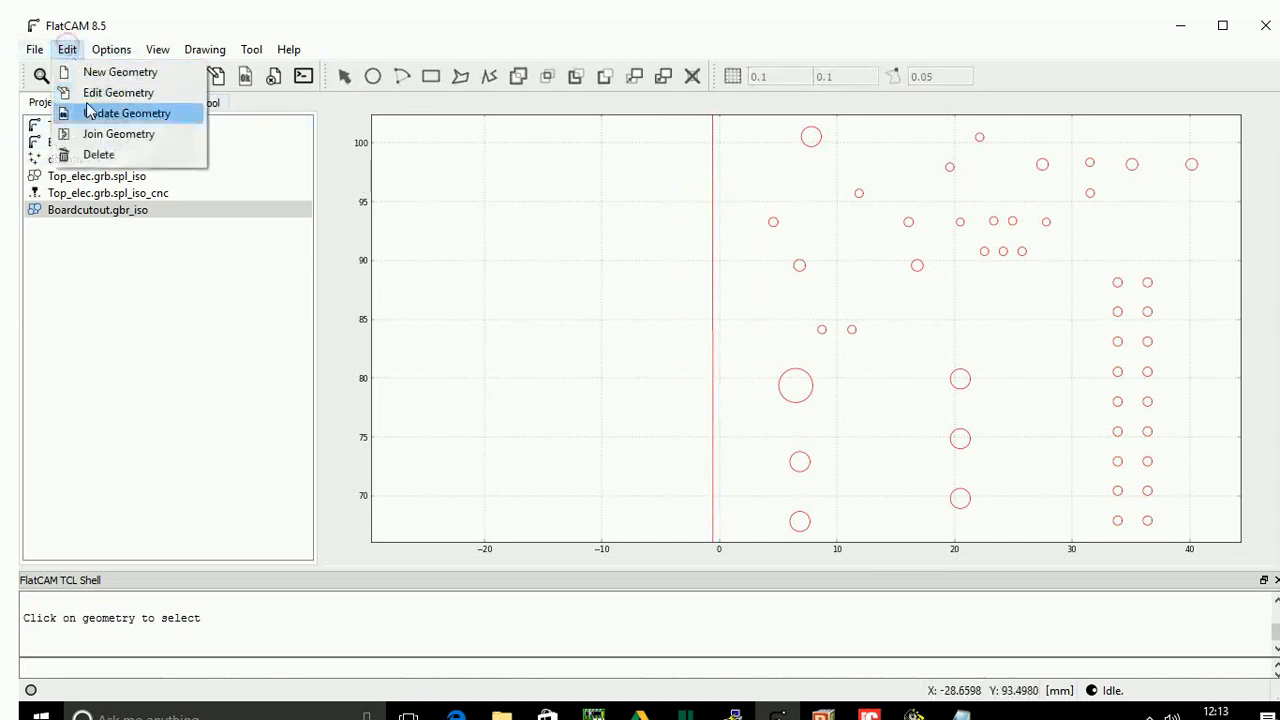
{"action": "left_click", "coordinate": [95, 89]}
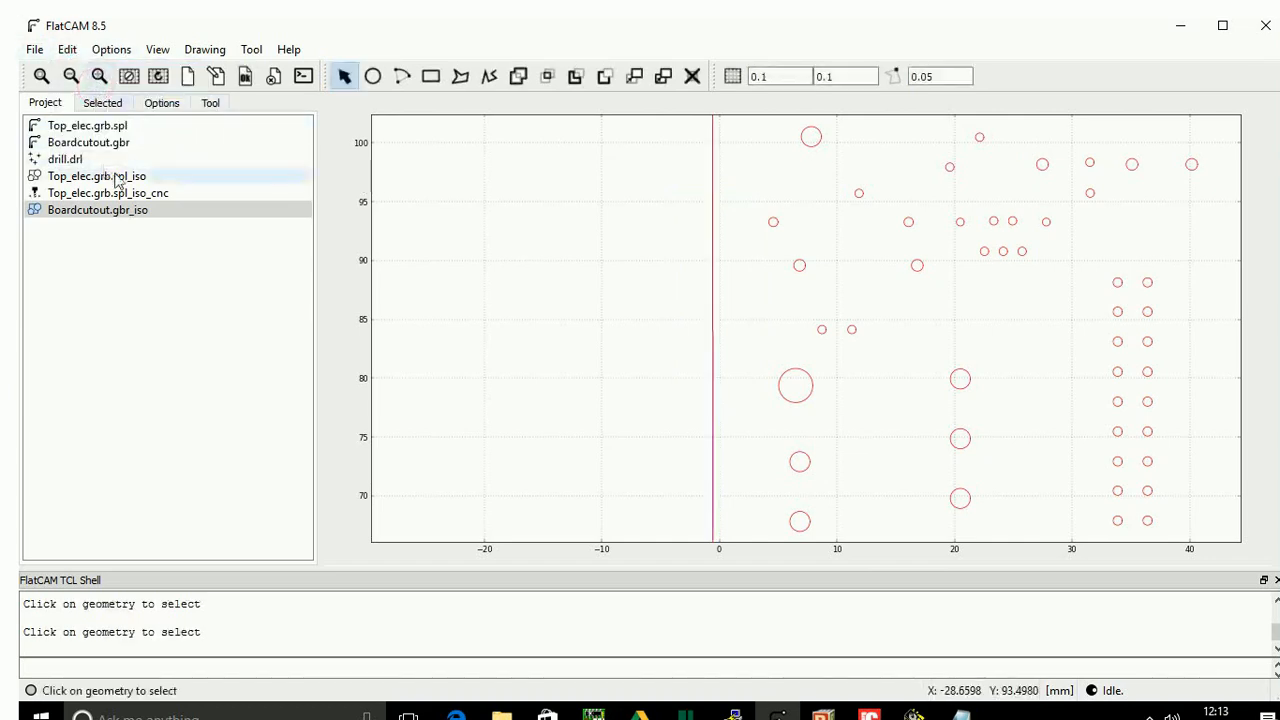
{"action": "left_click", "coordinate": [714, 266]}
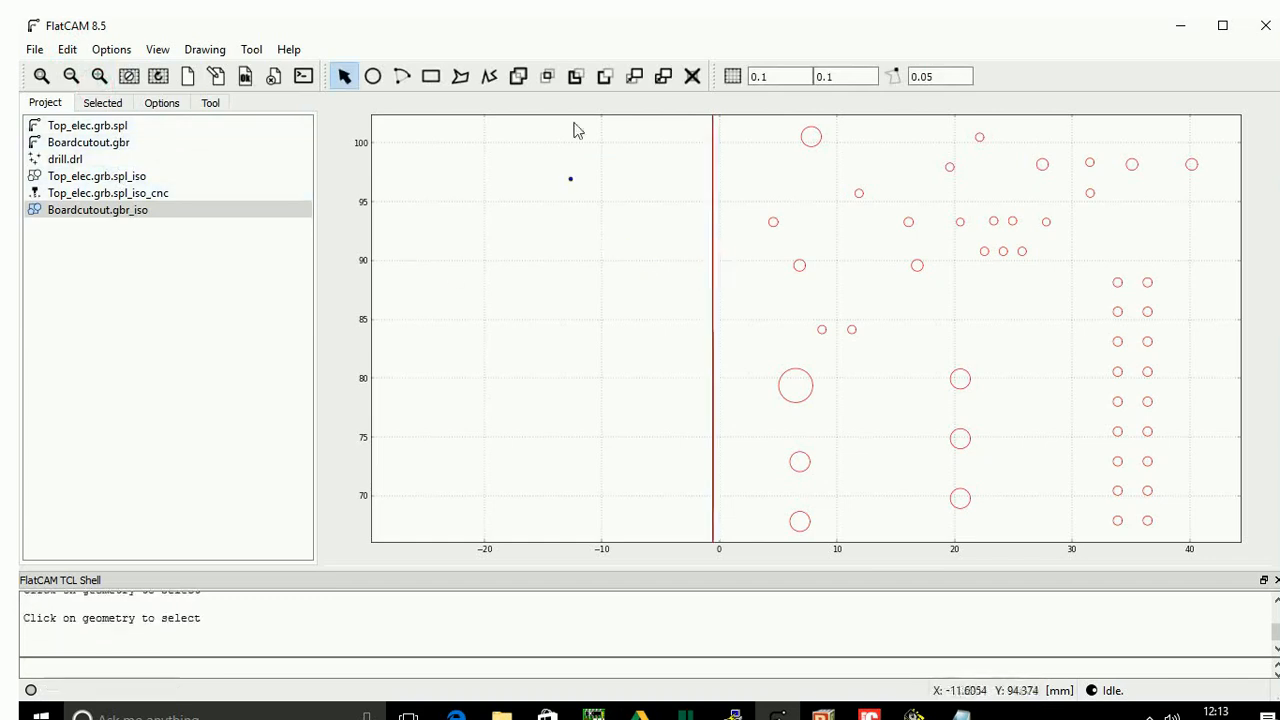
{"action": "left_click", "coordinate": [432, 77]}
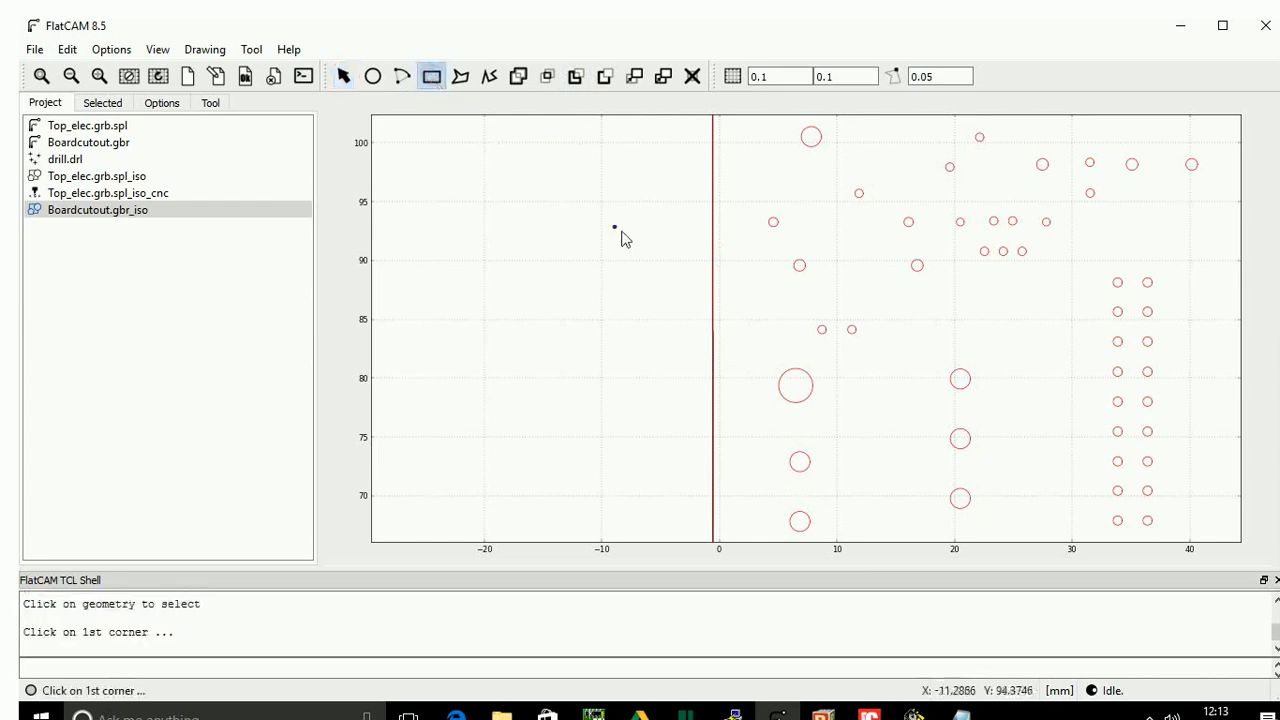
{"action": "left_click", "coordinate": [688, 257]}
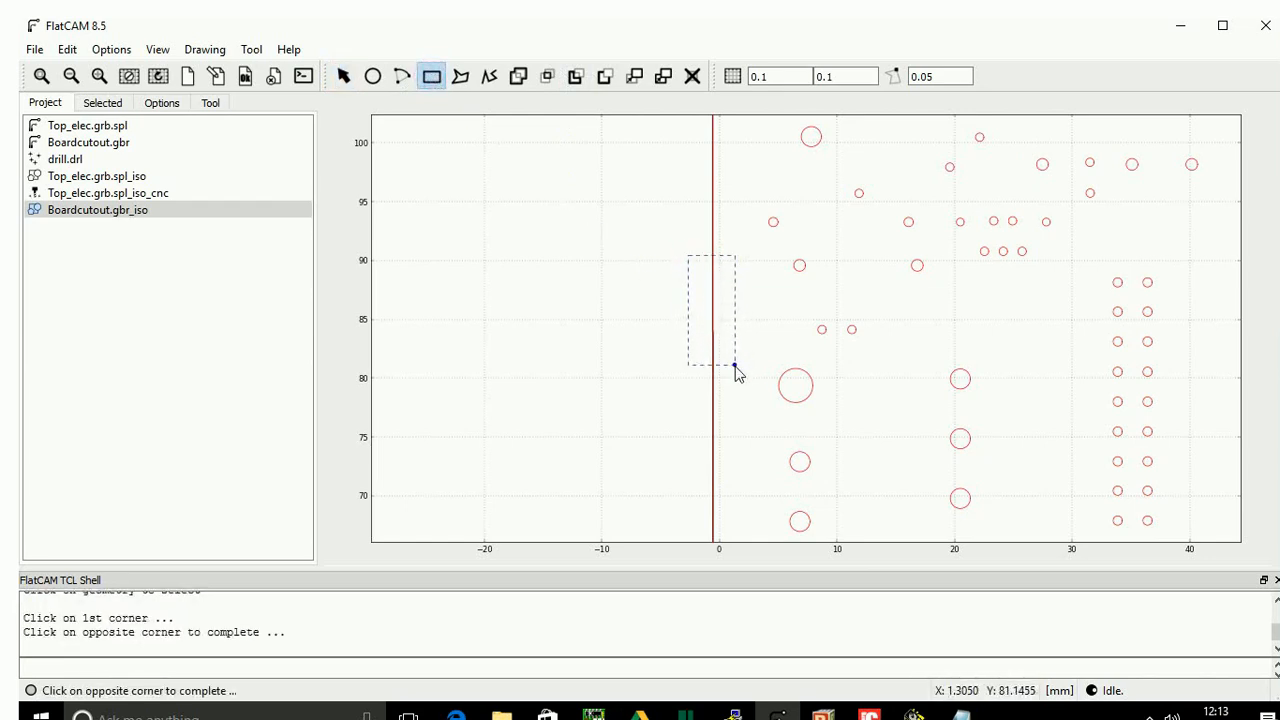
{"action": "left_click", "coordinate": [735, 366]}
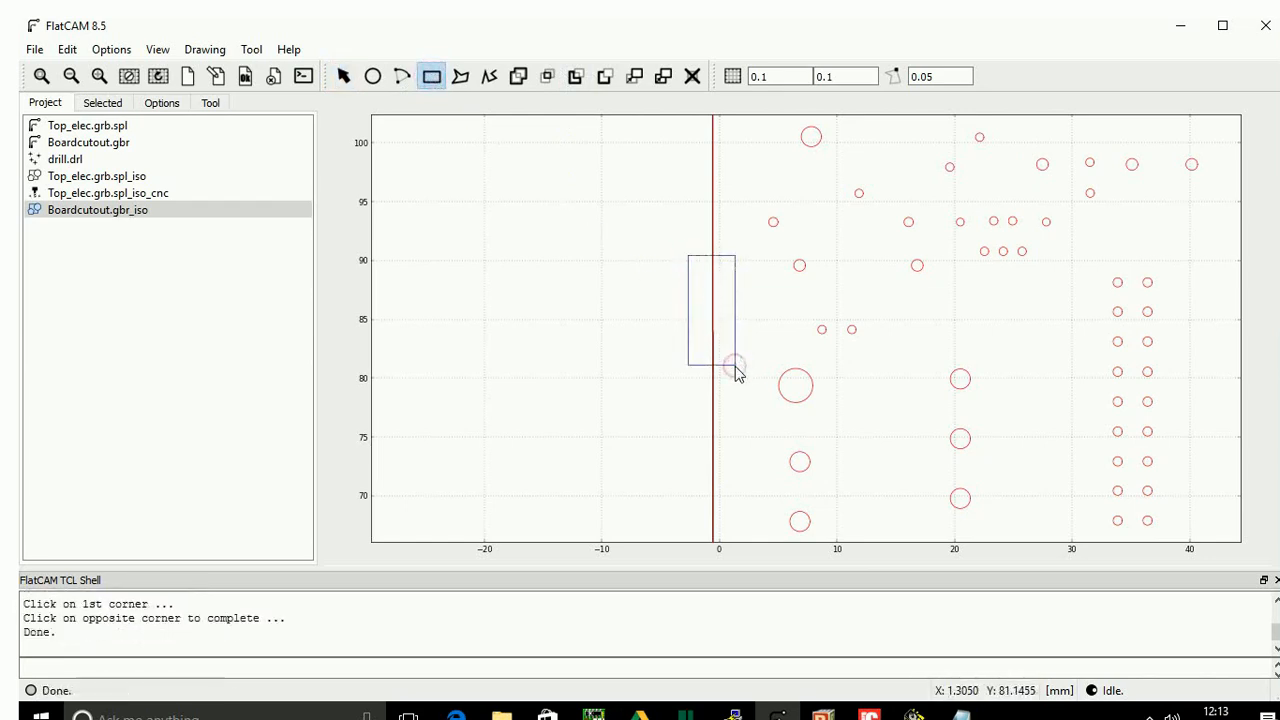
Cut the outer contour's path with the smaller rectangle and update the geometry of Boardcutout.gbr_iso.
{"action": "left_click", "coordinate": [343, 77]}
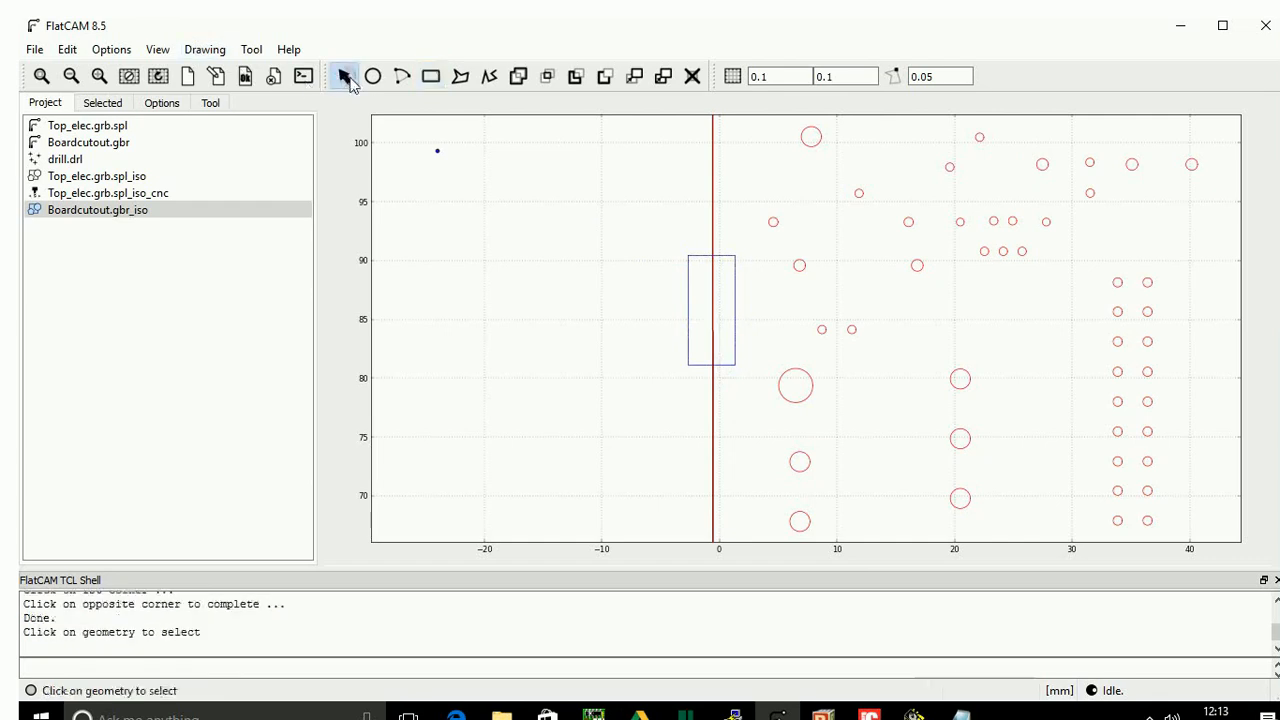
{"action": "left_click", "coordinate": [736, 312]}
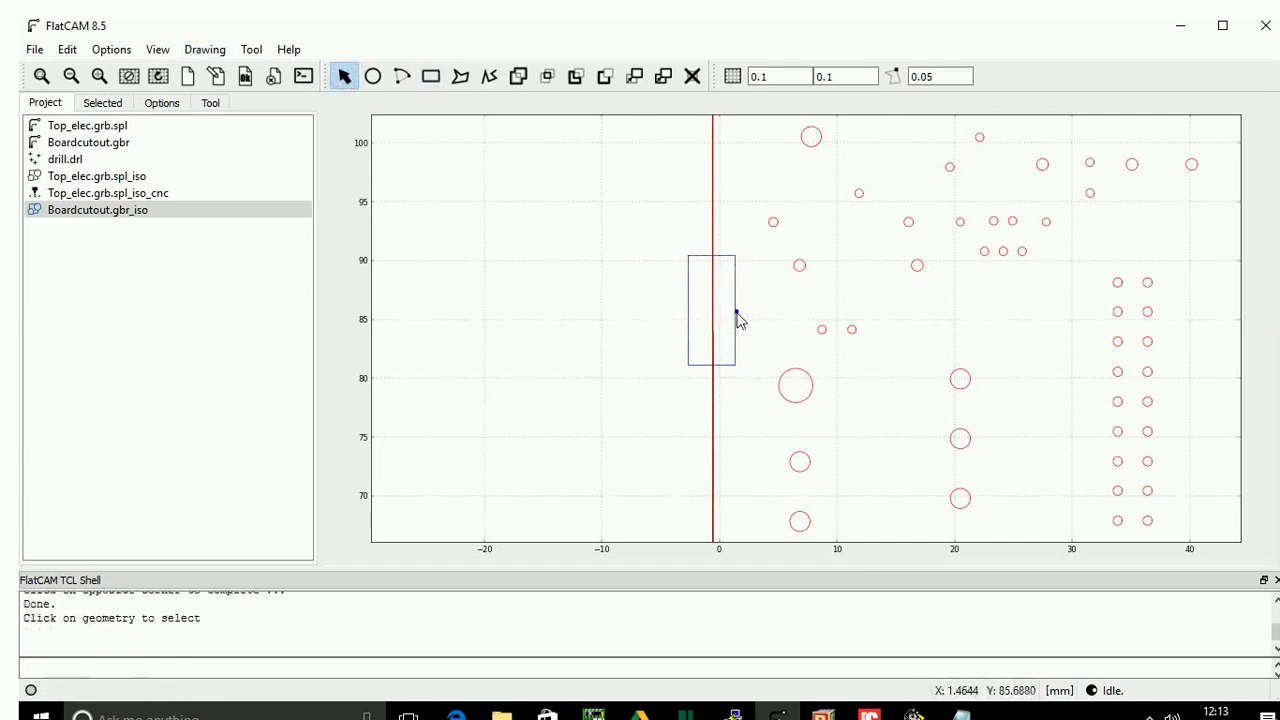
{"action": "left_click", "coordinate": [736, 314]}
{"action": "left_click", "coordinate": [736, 316]}
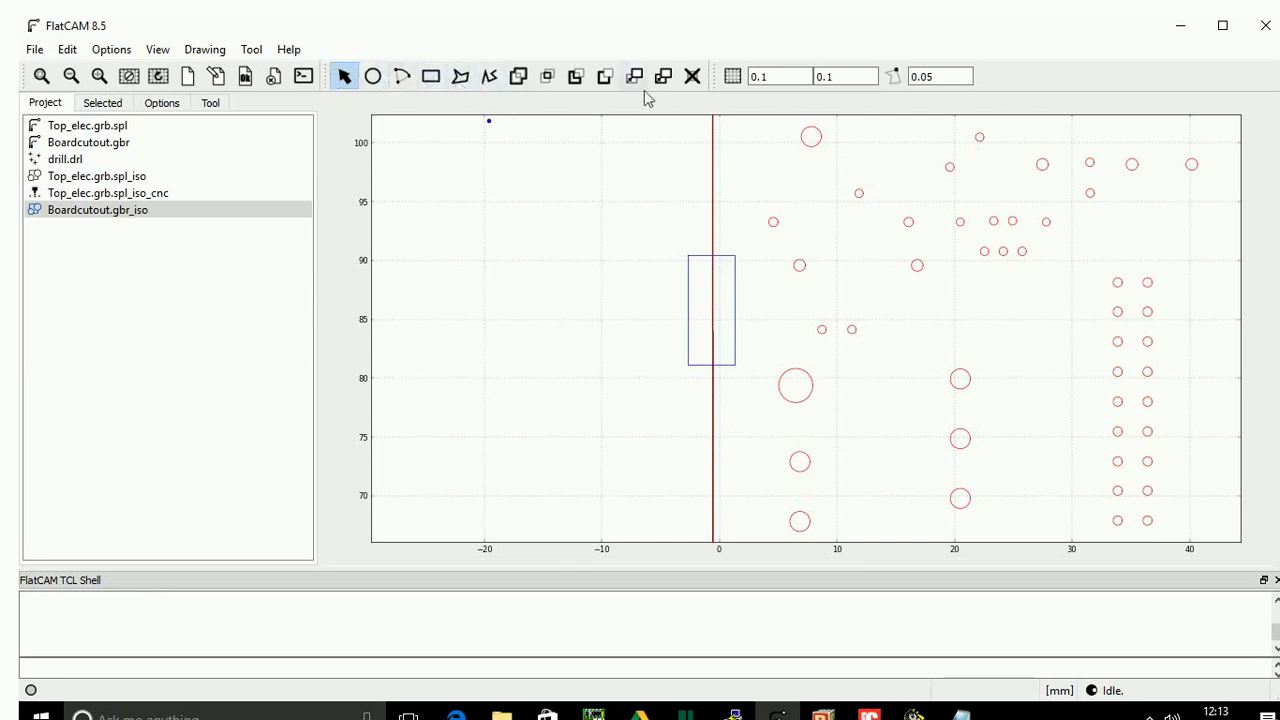
{"action": "left_click", "coordinate": [607, 79]}
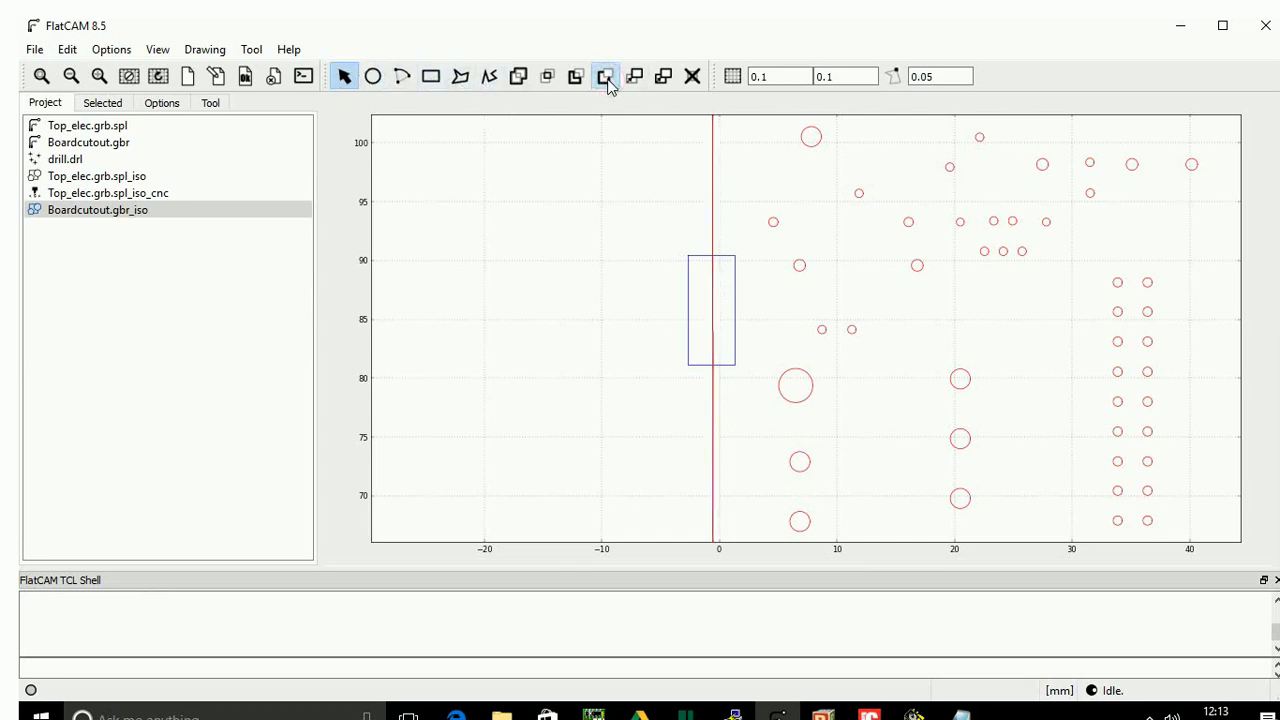
{"action": "left_click", "coordinate": [67, 49]}
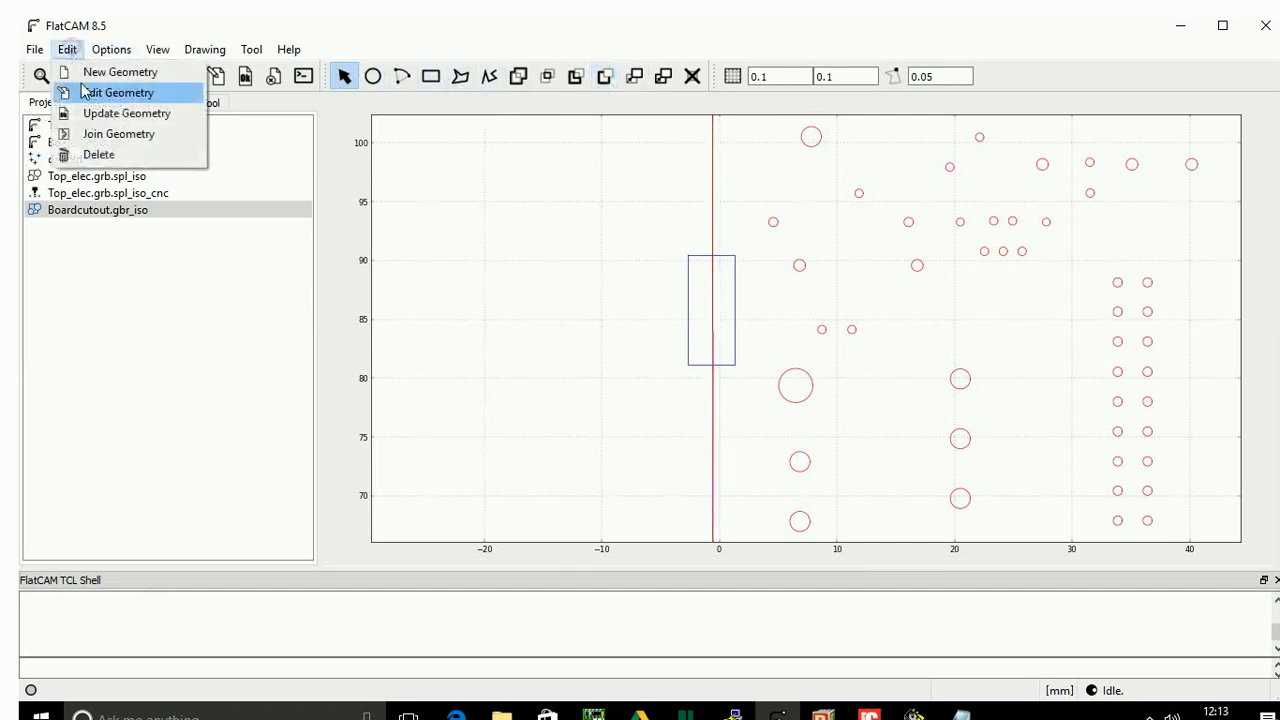
{"action": "left_click", "coordinate": [108, 114]}
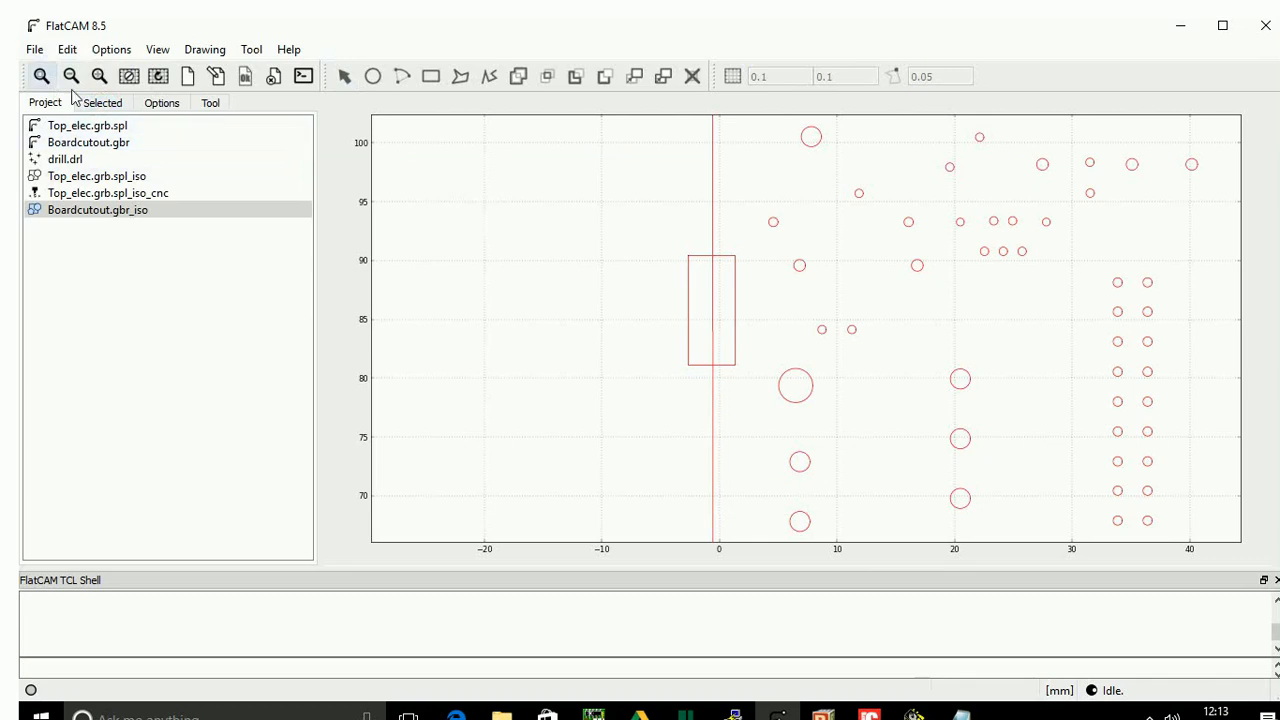
Reopen the geometry of Boardcutout.gbr_iso, cut the outer contour's path with the rectangle on its left edge, and update the geometry.
{"action": "left_click", "coordinate": [70, 51]}
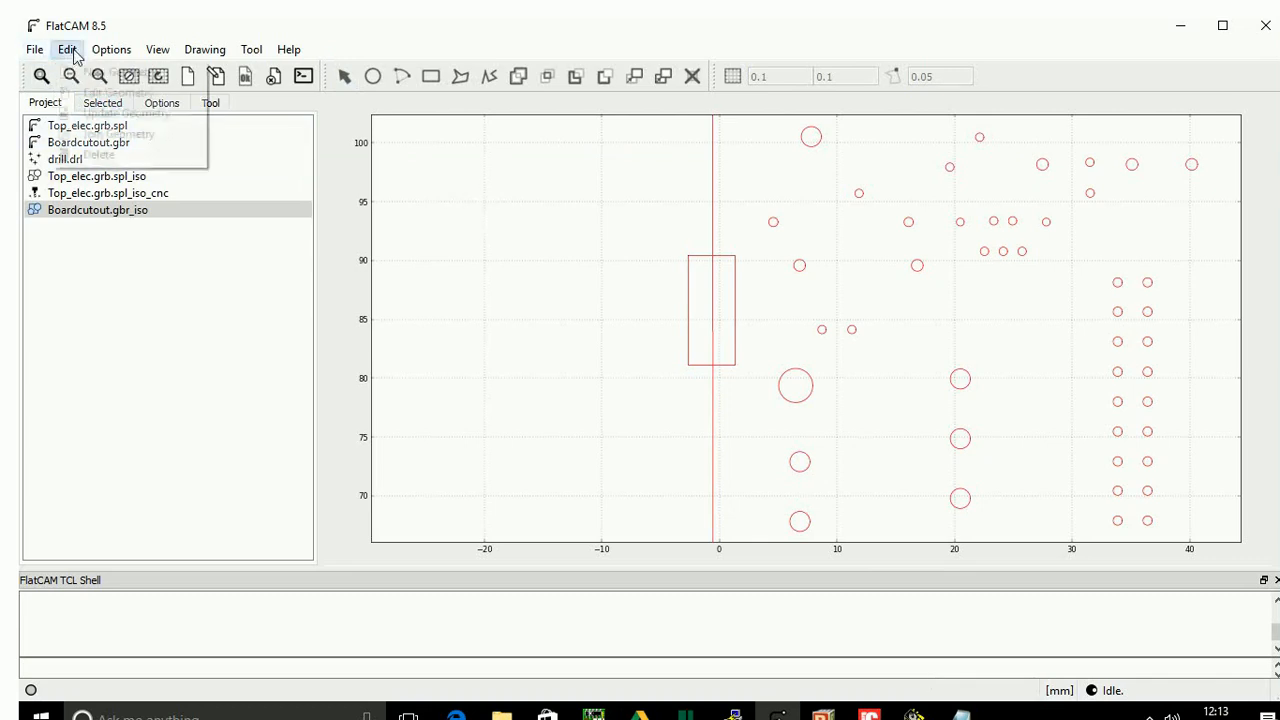
{"action": "left_click", "coordinate": [112, 93]}
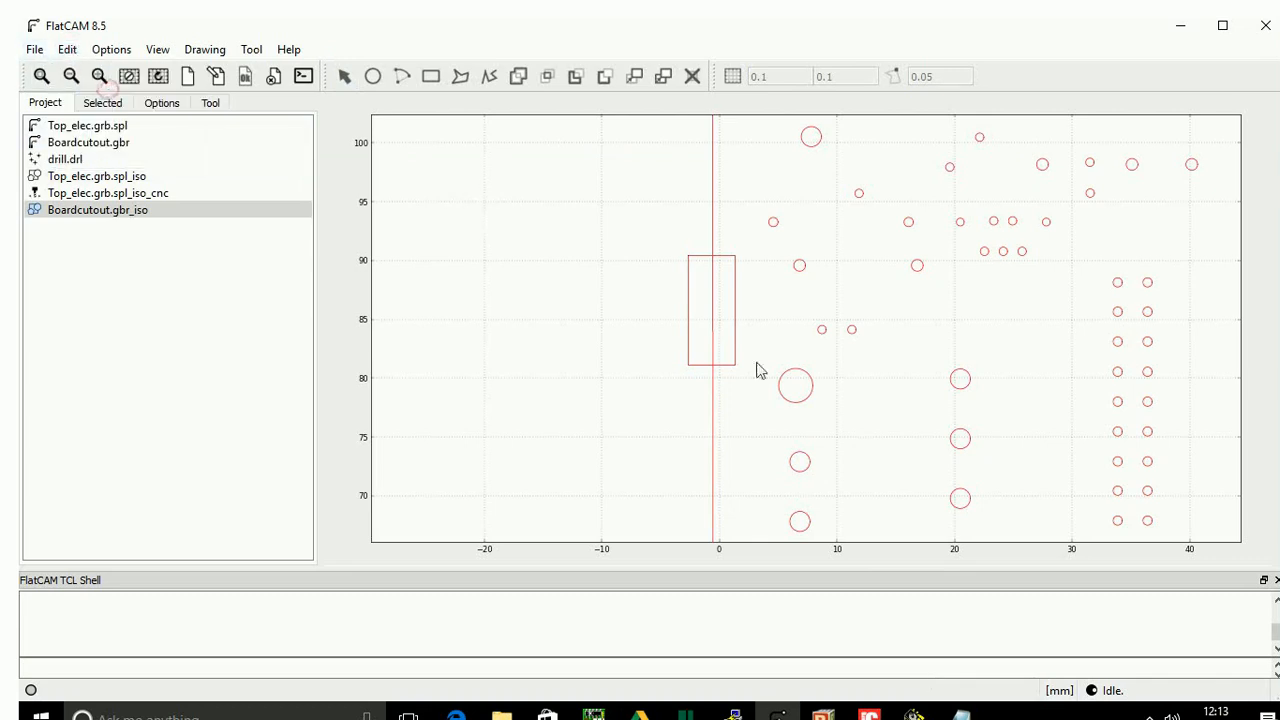
{"action": "left_click", "coordinate": [712, 307]}
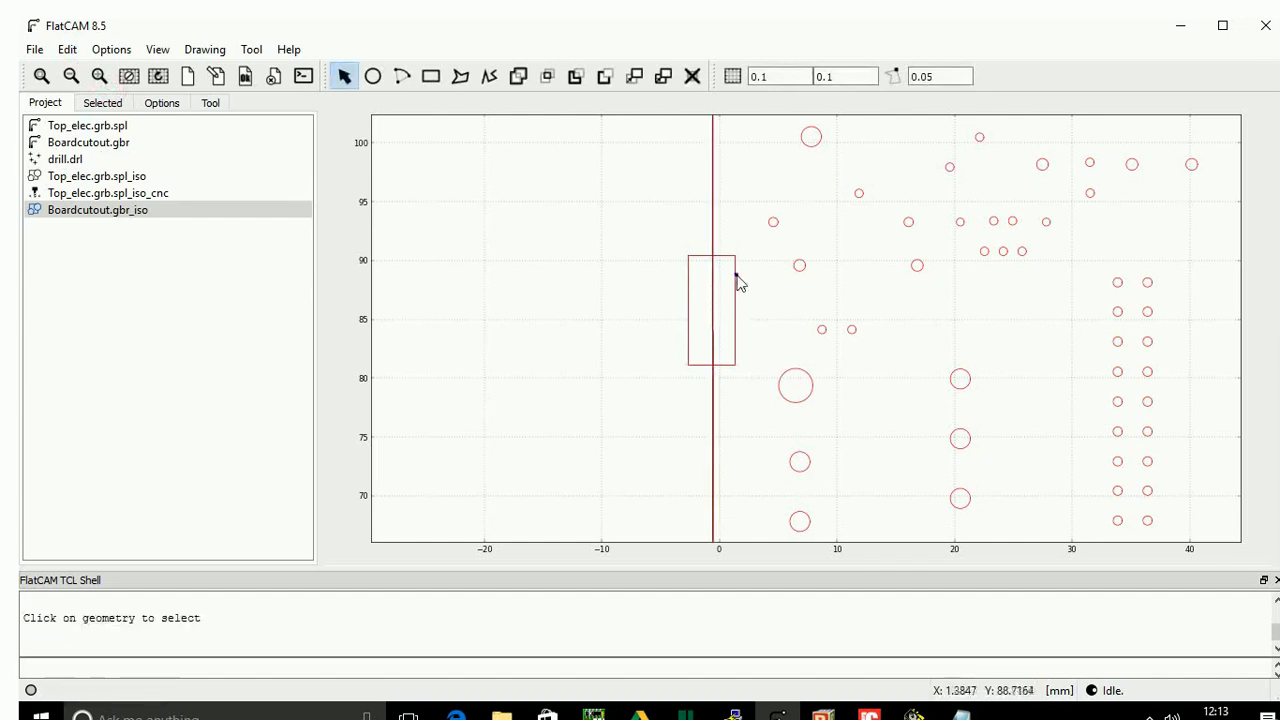
{"action": "left_click", "coordinate": [736, 276]}
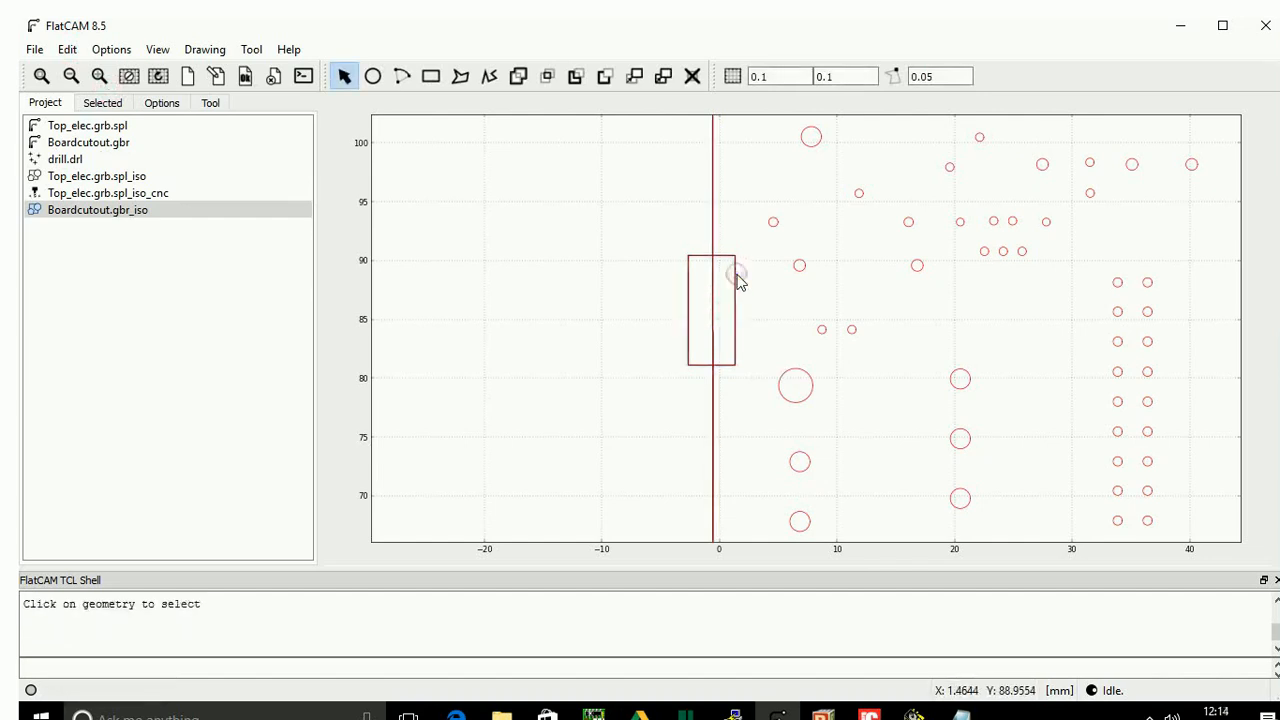
{"action": "left_click", "coordinate": [610, 87]}
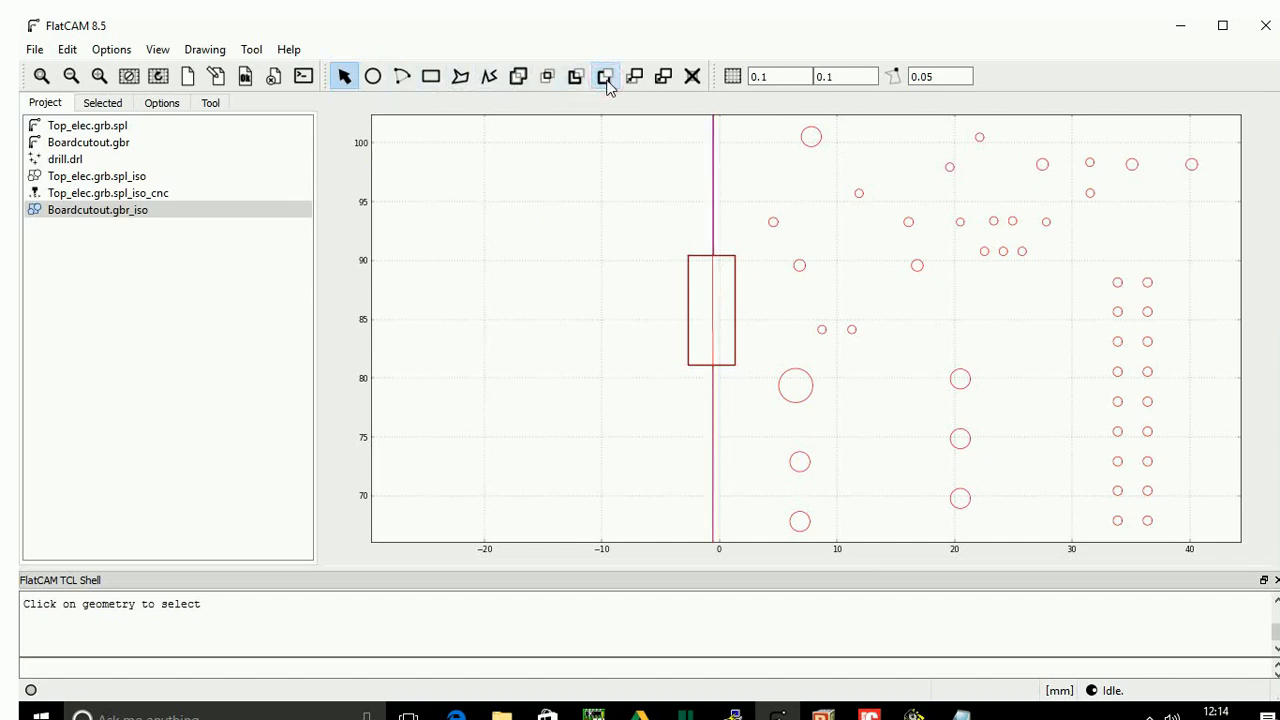
{"action": "left_click", "coordinate": [66, 49]}
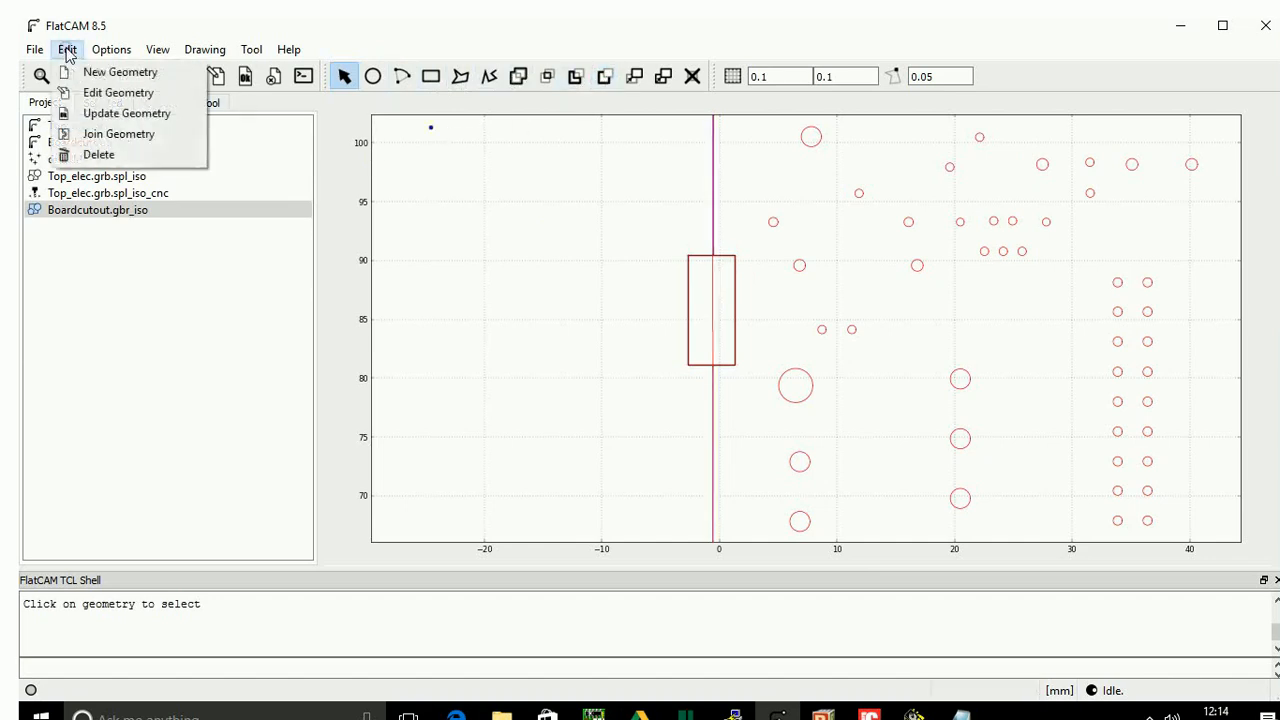
{"action": "left_click", "coordinate": [110, 113]}
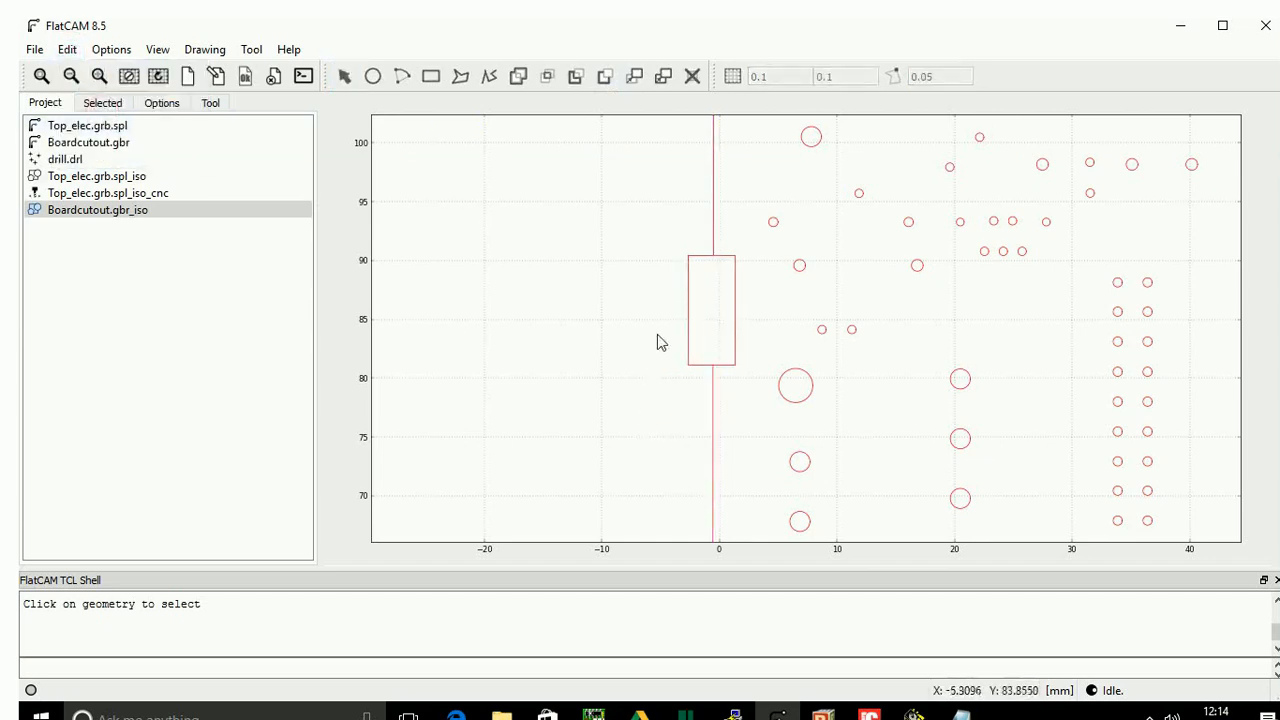
Reopen Boardcutout.gbr_iso for editing, delete the rectangle left in the gap of the left edge, and update the geometry.
{"action": "left_click", "coordinate": [65, 50]}
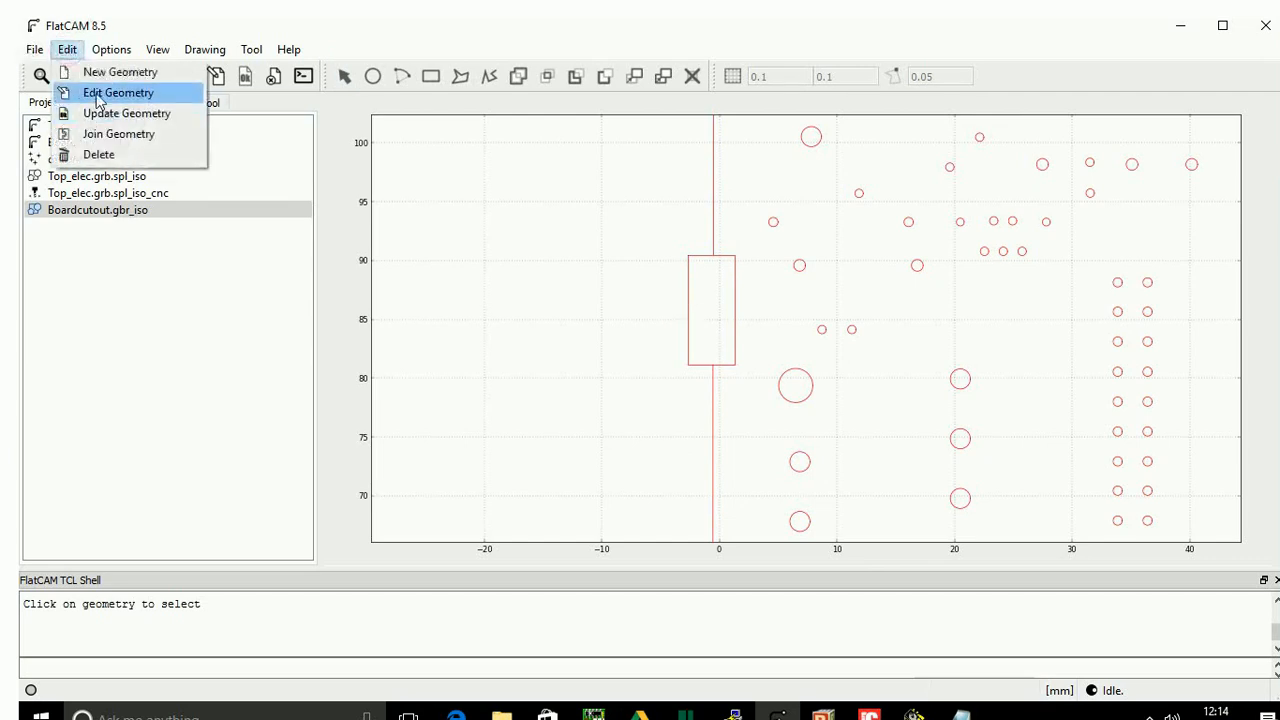
{"action": "left_click", "coordinate": [100, 92]}
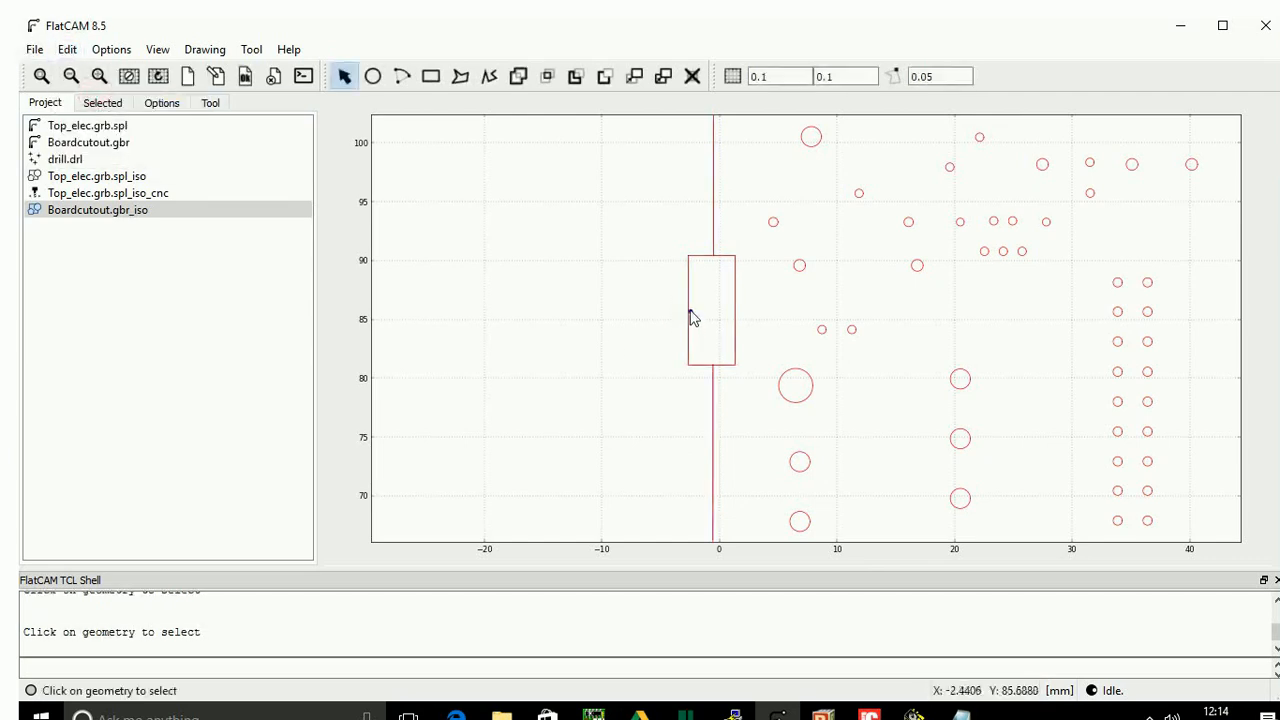
{"action": "left_click", "coordinate": [689, 311]}
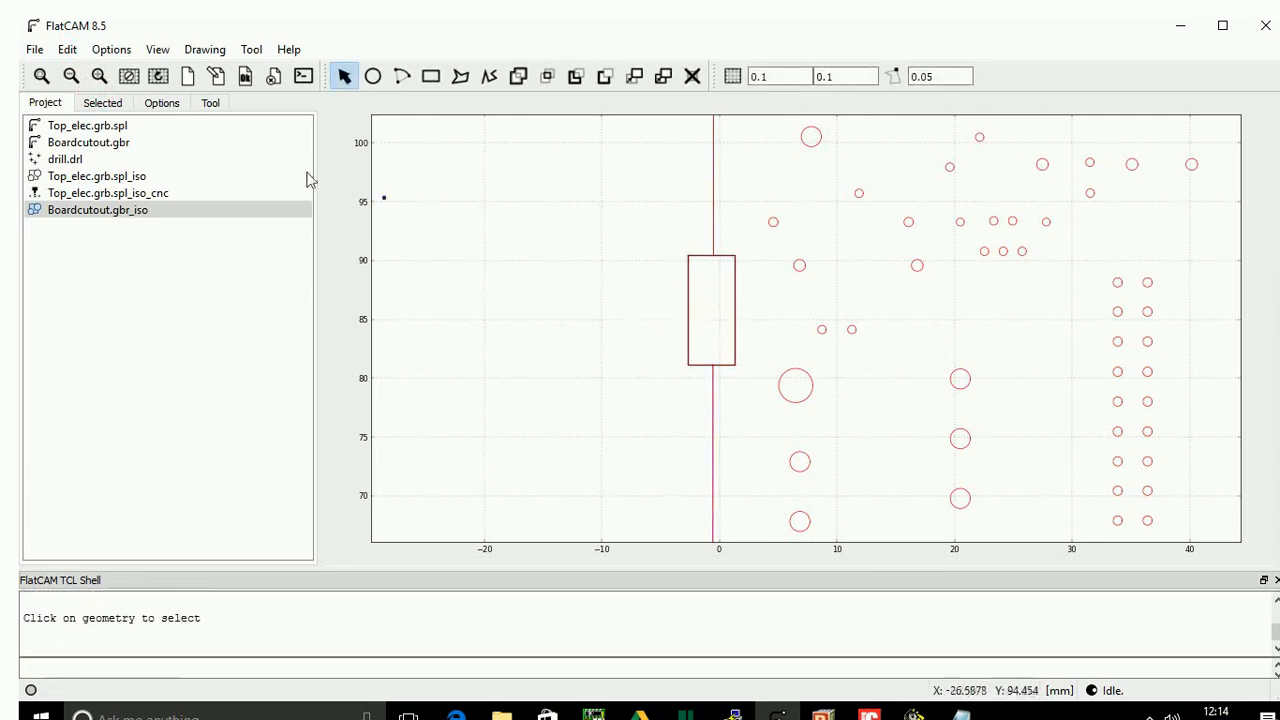
{"action": "left_click", "coordinate": [693, 84]}
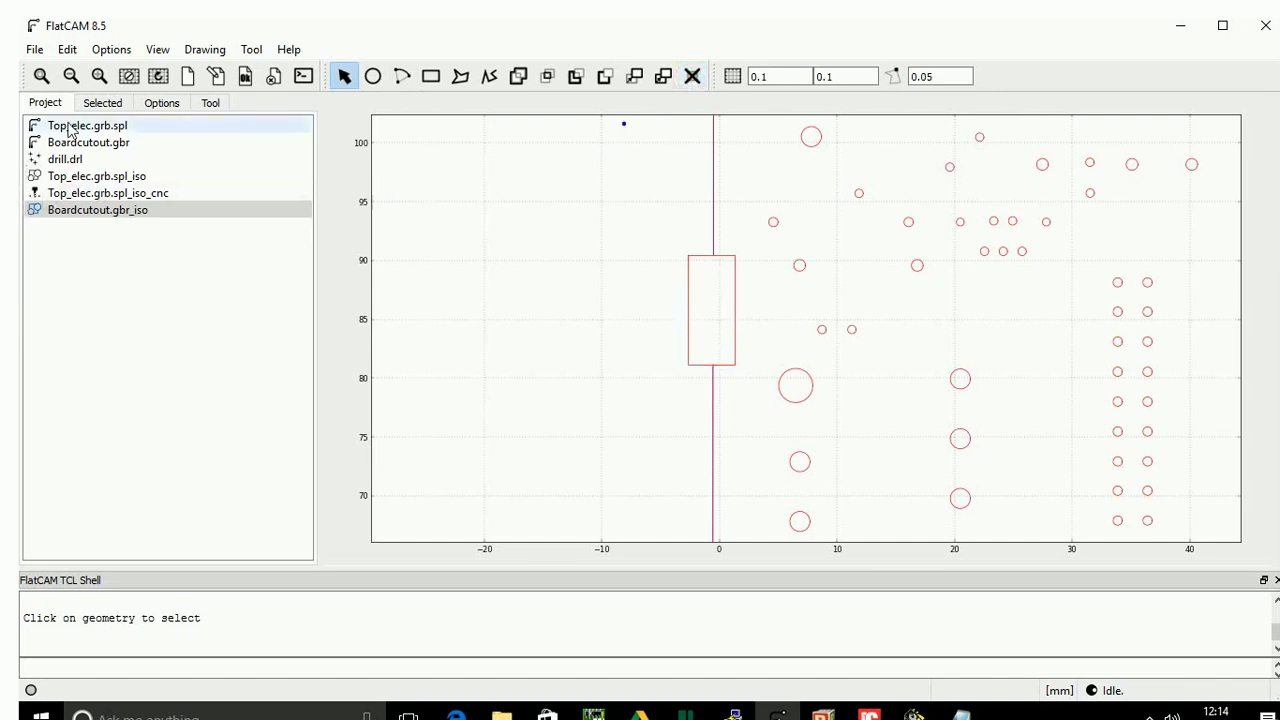
{"action": "left_click", "coordinate": [76, 50]}
{"action": "left_click", "coordinate": [103, 117]}
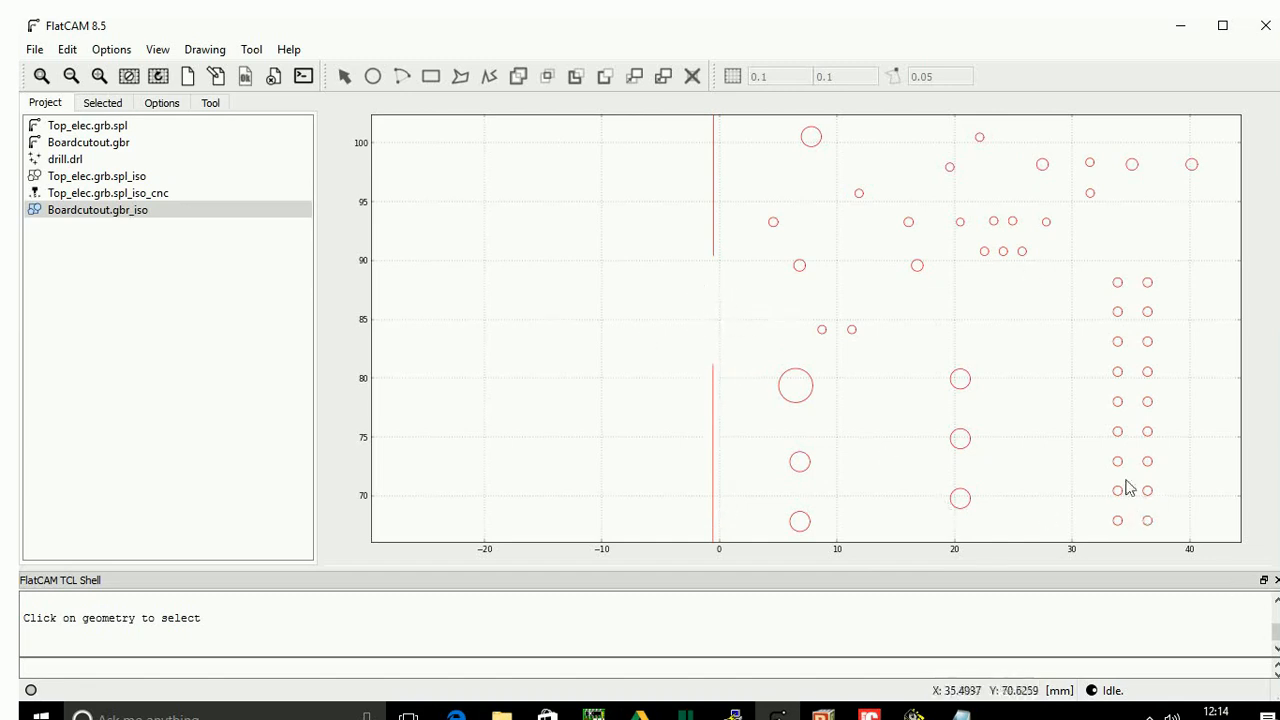
Reopen the geometry of Boardcutout.gbr_iso and draw a rectangle about 7 mm wide and 11 mm high across the outer contour's right edge.
{"action": "scroll", "coordinate": [1029, 322], "scroll_direction": "down", "scroll_amount": 1, "text": "ctrl"}
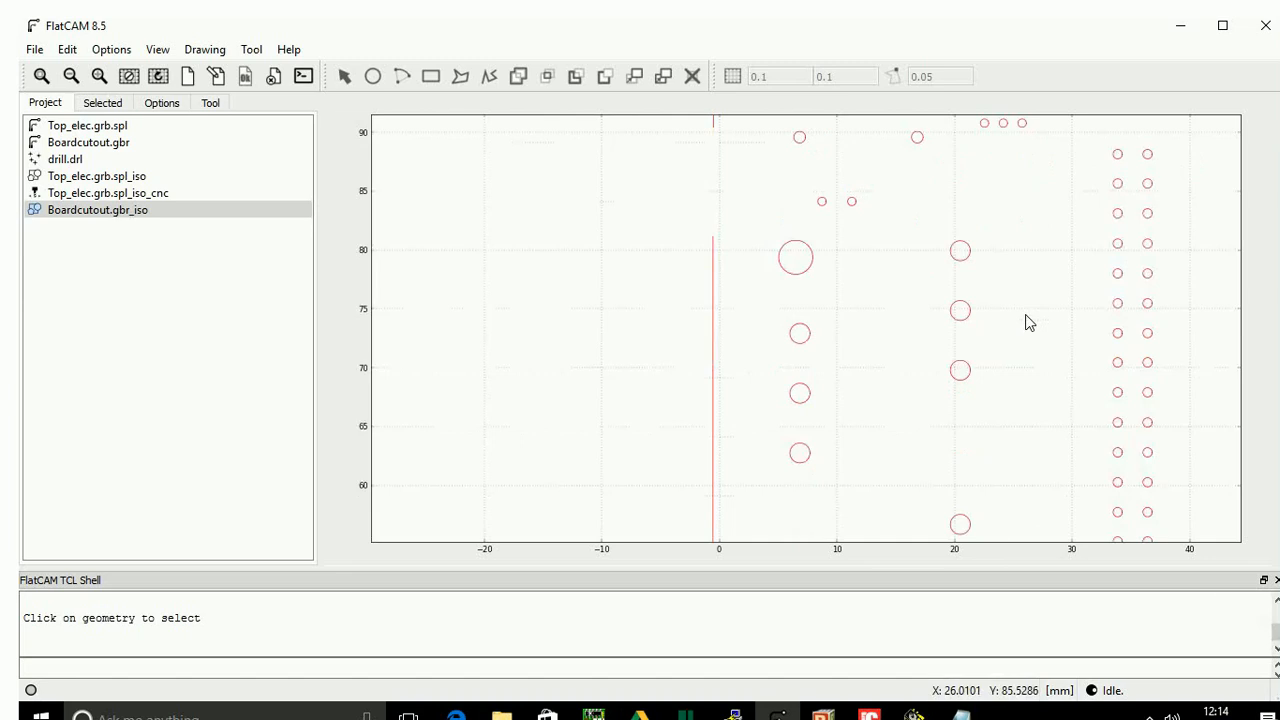
{"action": "scroll", "coordinate": [1043, 320], "scroll_direction": "up", "scroll_amount": 1, "text": "ctrl"}
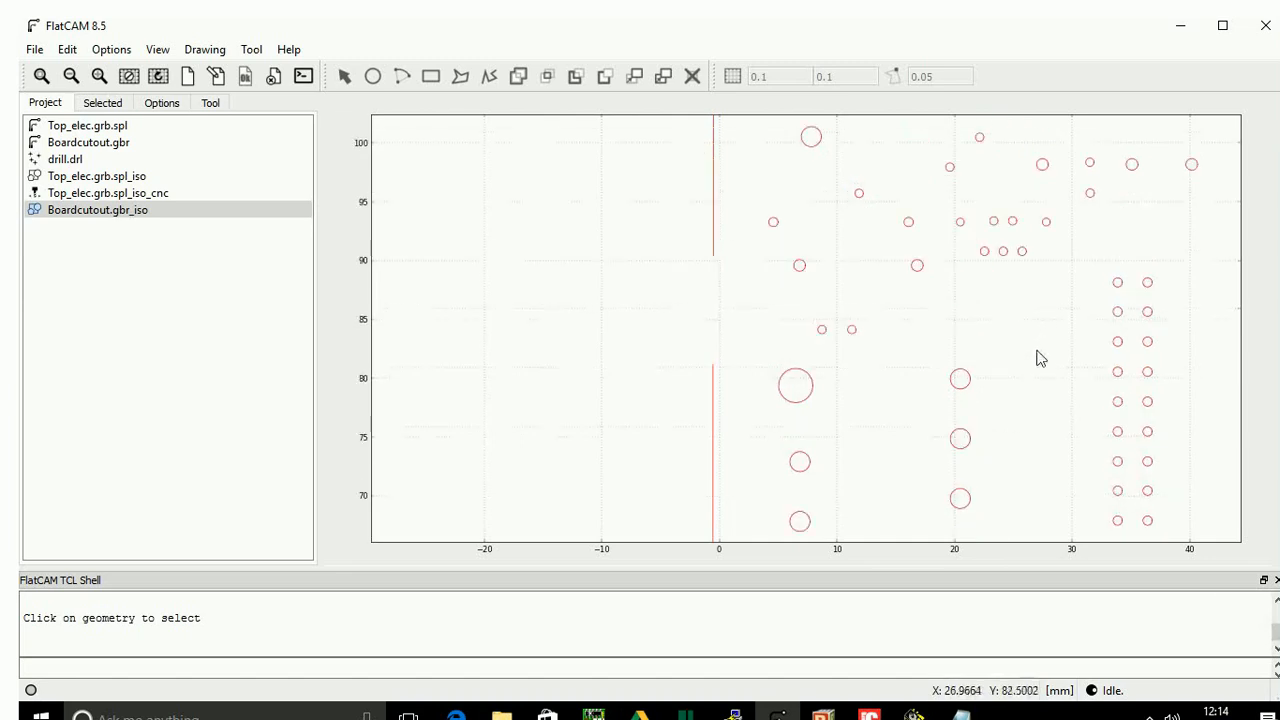
{"action": "scroll", "coordinate": [1040, 355], "scroll_direction": "left", "scroll_amount": 2, "text": "shift"}
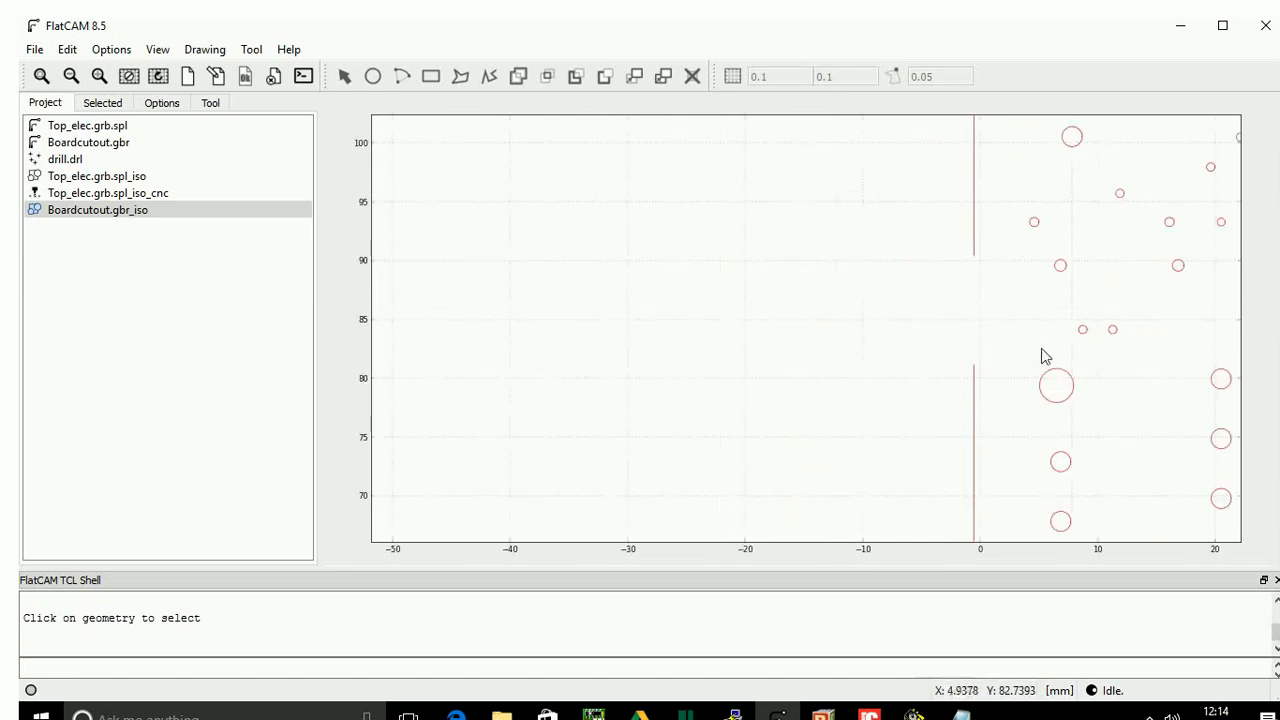
{"action": "scroll", "coordinate": [1062, 350], "scroll_direction": "right", "scroll_amount": 5, "text": "shift"}
{"action": "scroll", "coordinate": [1038, 358], "scroll_direction": "left", "scroll_amount": 2, "text": "shift"}
{"action": "scroll", "coordinate": [1038, 358], "scroll_direction": "left", "scroll_amount": 3, "text": "shift"}
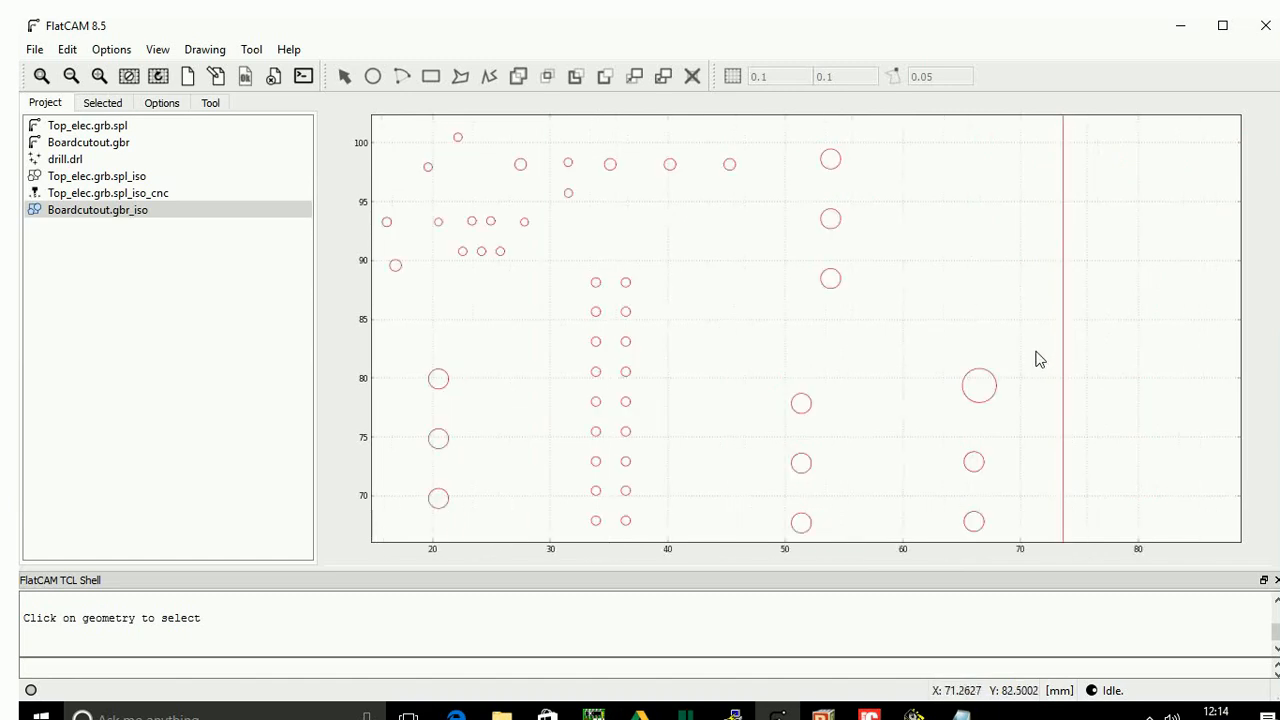
{"action": "left_click", "coordinate": [60, 52]}
{"action": "left_click", "coordinate": [98, 90]}
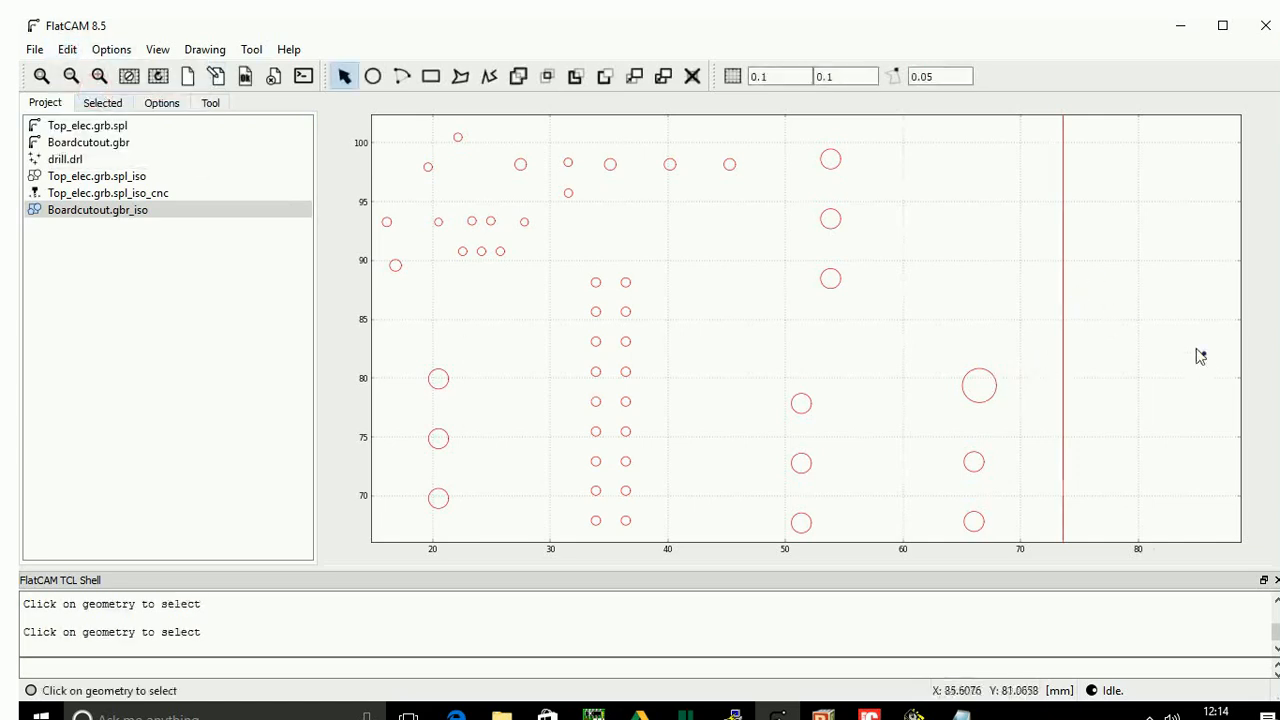
{"action": "left_click", "coordinate": [1063, 310]}
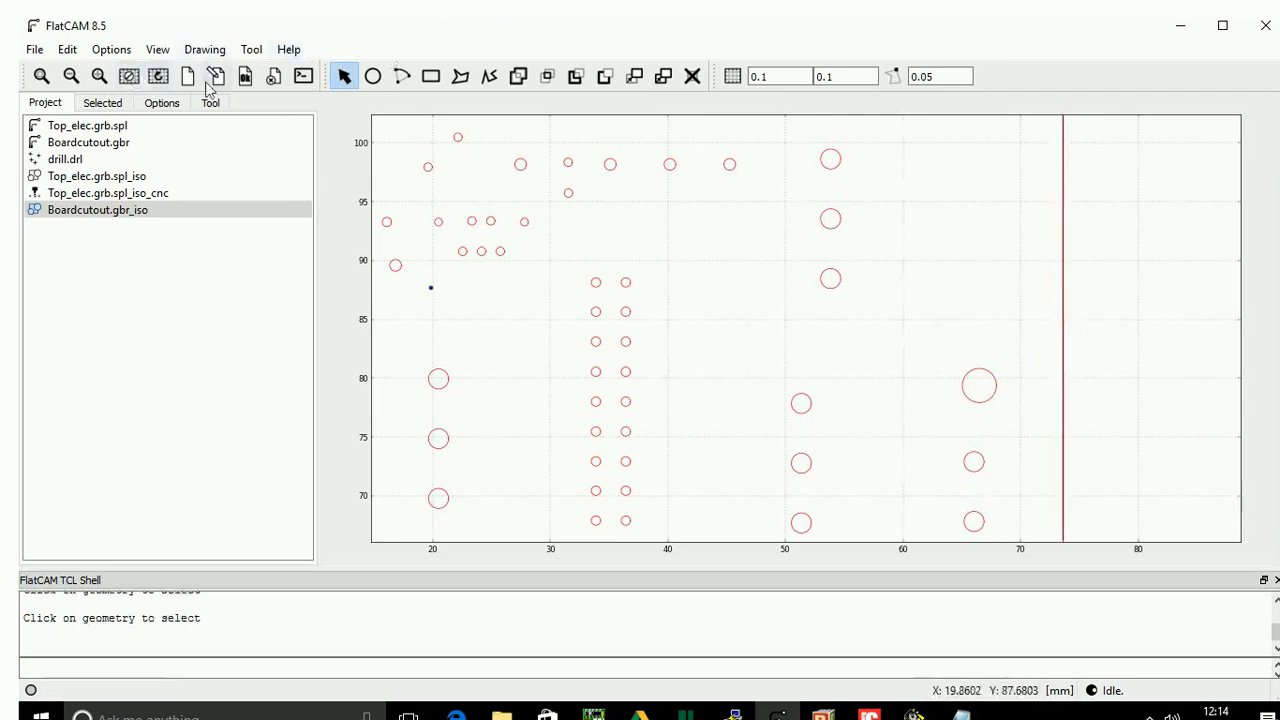
{"action": "left_click", "coordinate": [431, 76]}
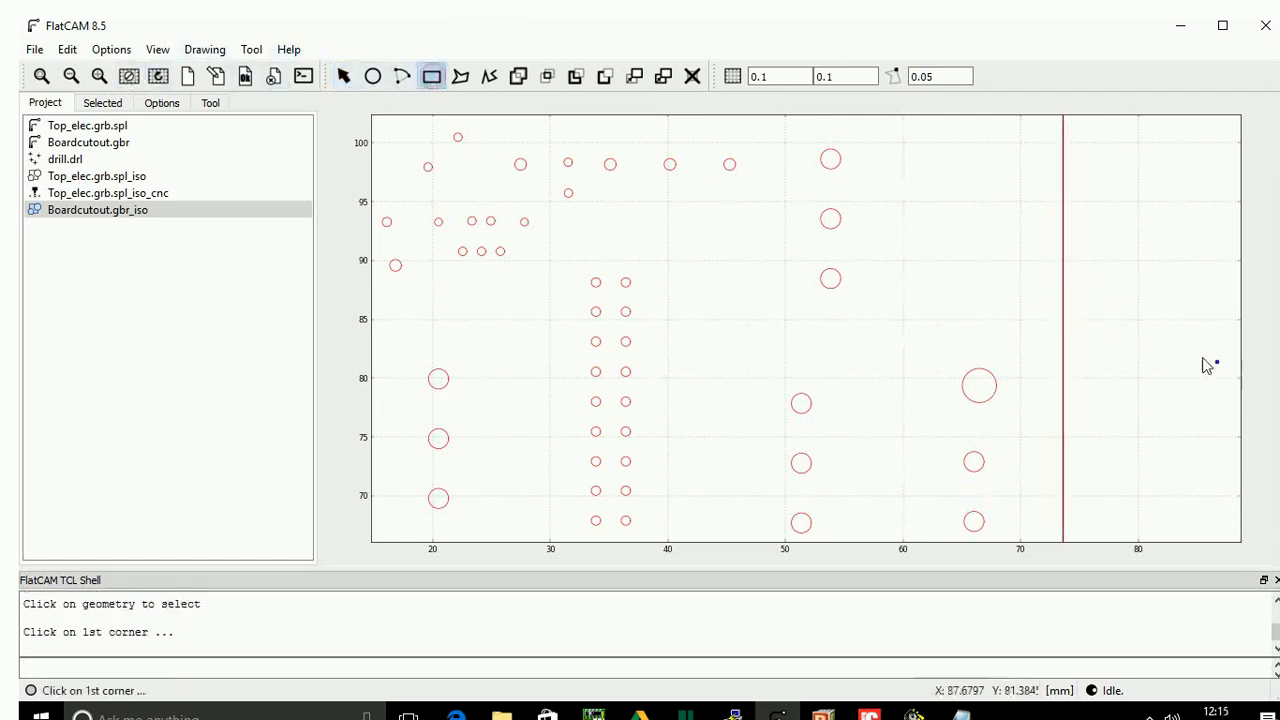
{"action": "left_click", "coordinate": [1023, 280]}
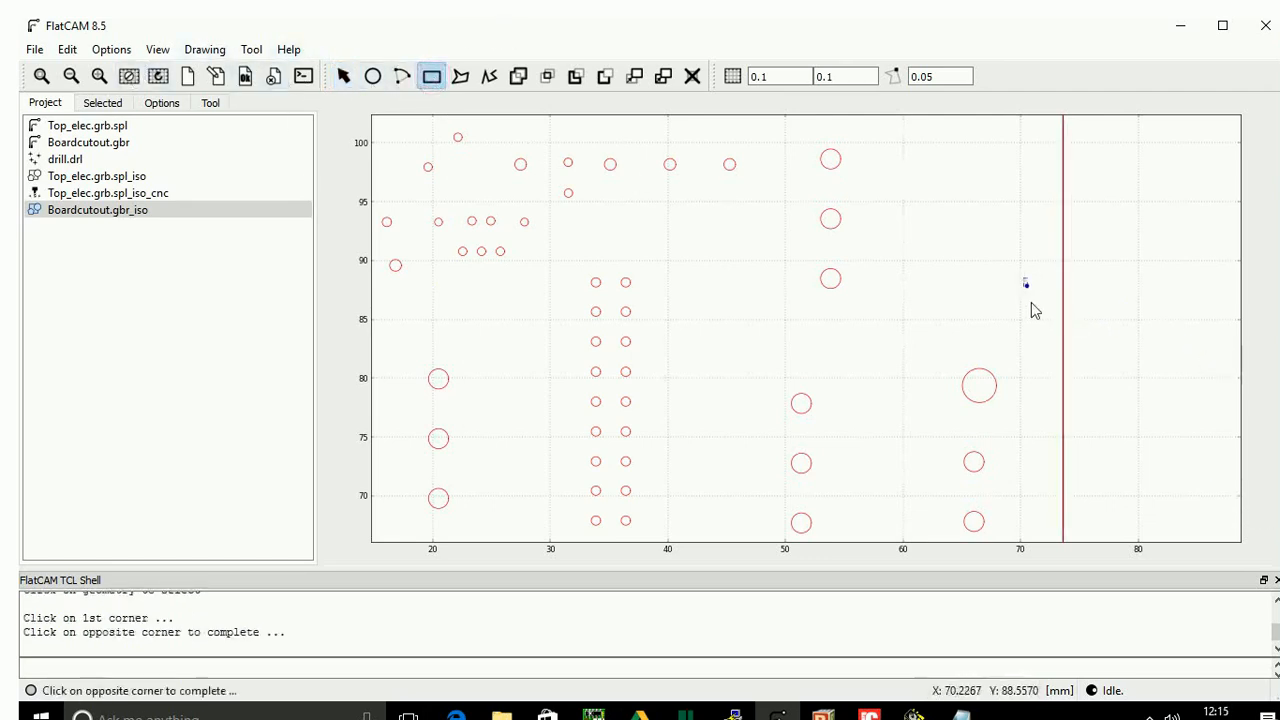
{"action": "left_click", "coordinate": [1105, 409]}
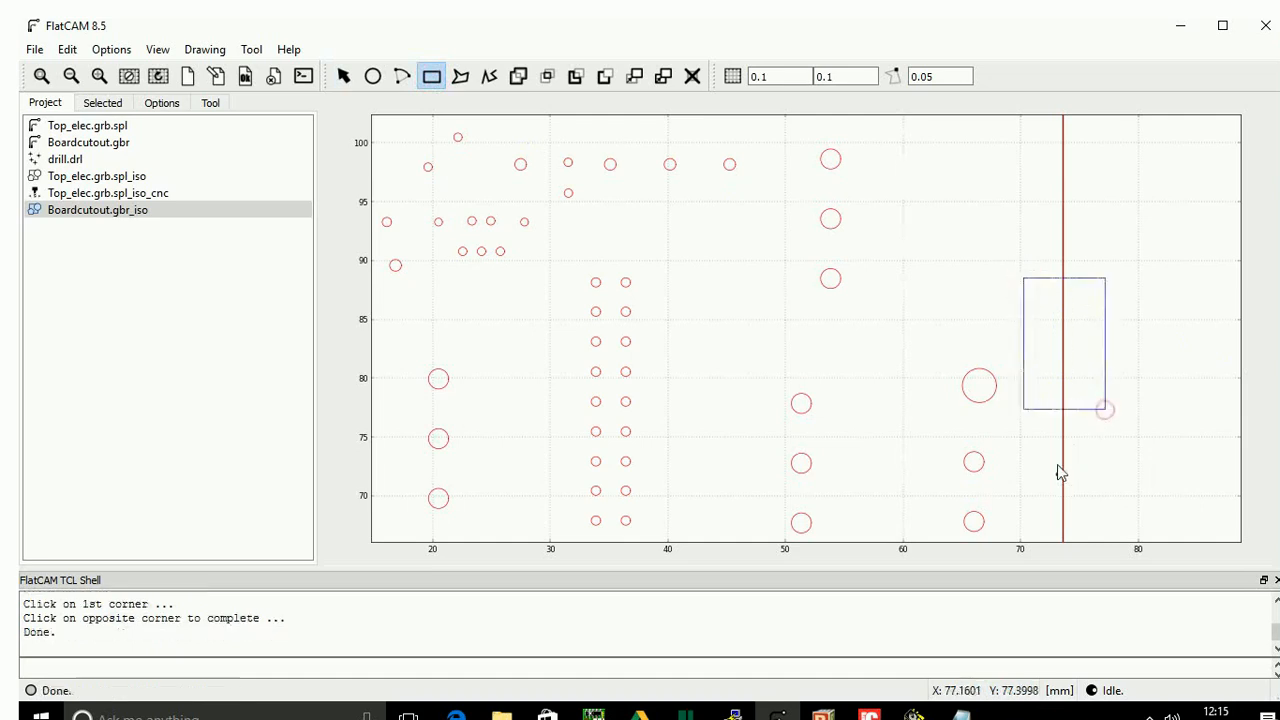
Cut the outer contour's path with the rectangle on its right edge and update the geometry of Boardcutout.gbr_iso.
{"action": "left_click", "coordinate": [342, 77]}
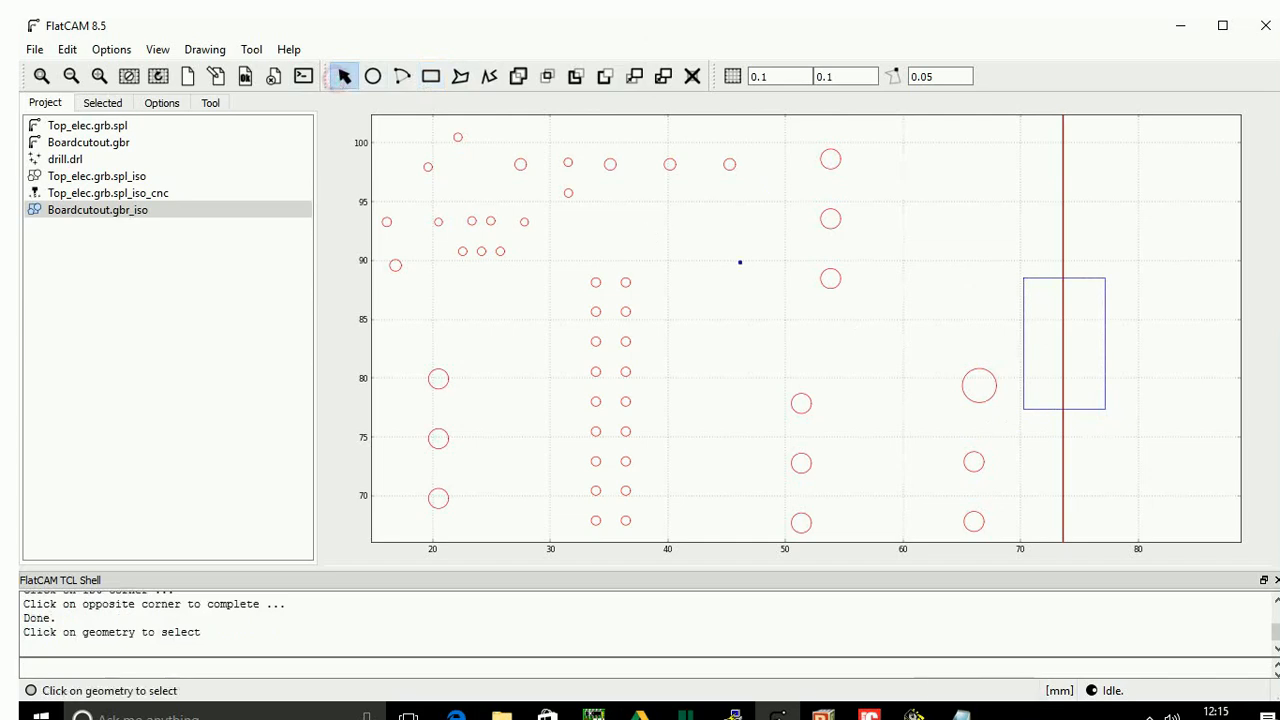
{"action": "left_click", "coordinate": [1105, 337]}
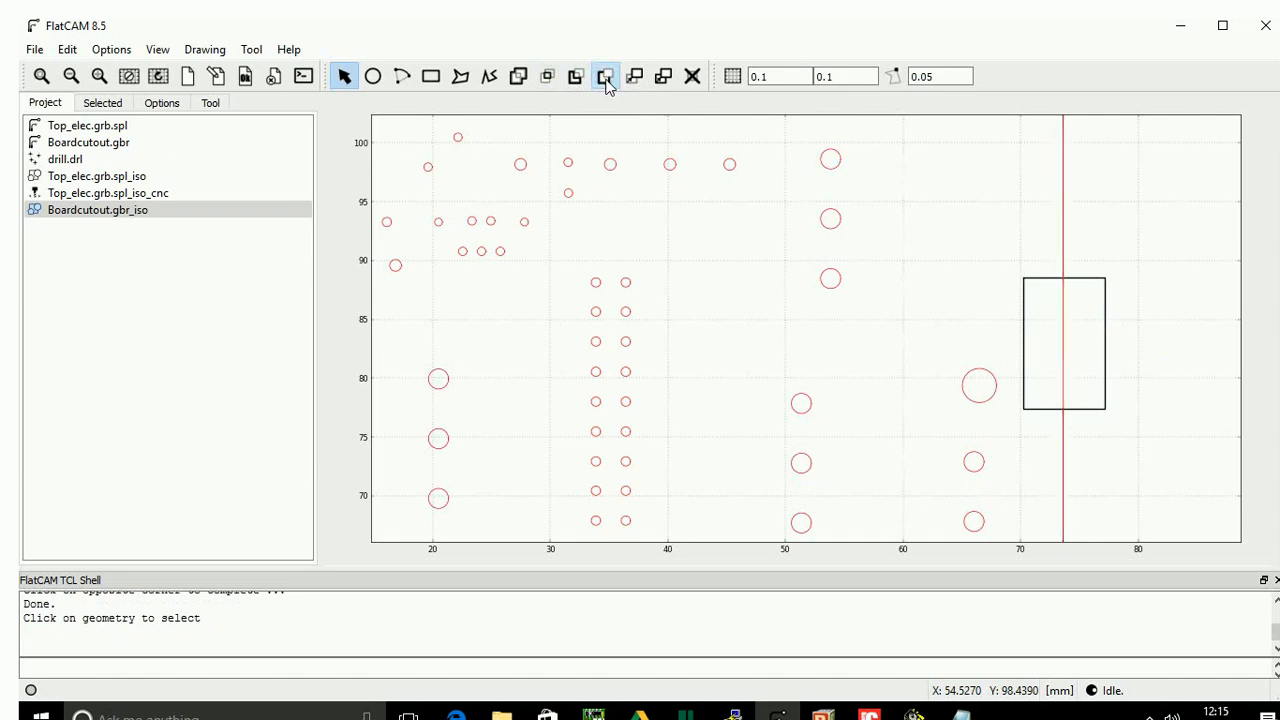
{"action": "left_click", "coordinate": [67, 49]}
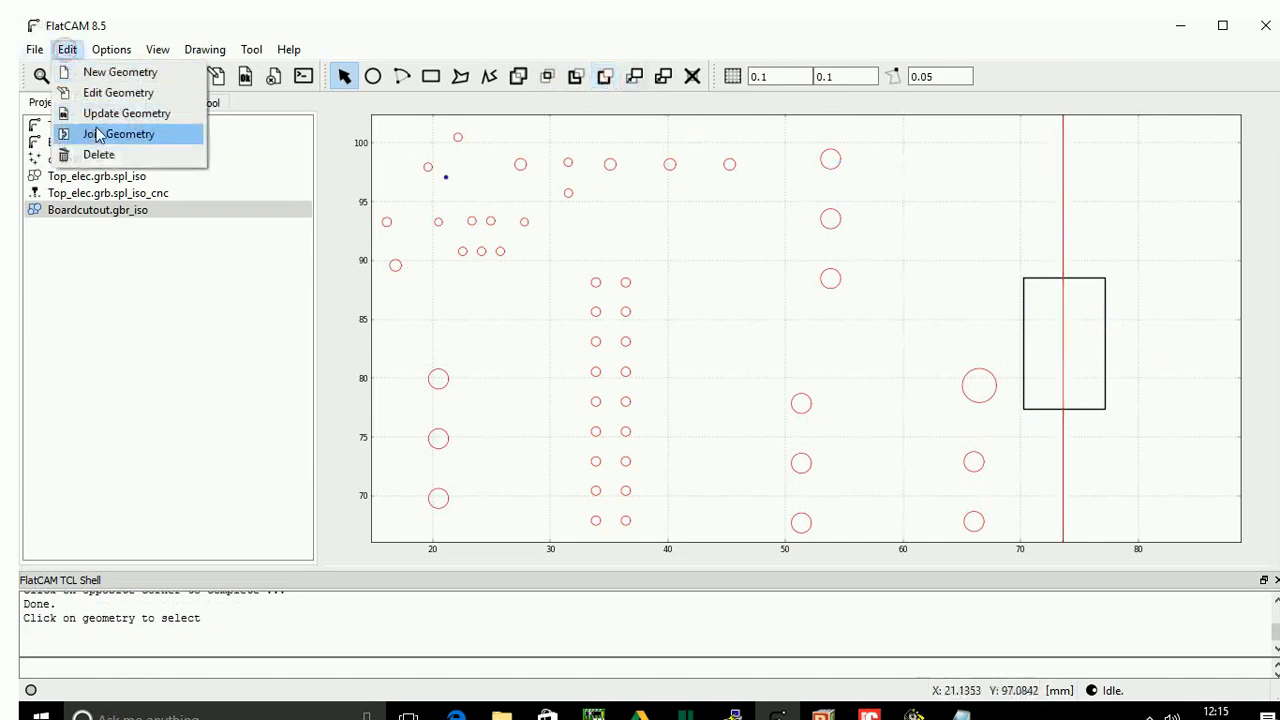
{"action": "left_click", "coordinate": [98, 113]}
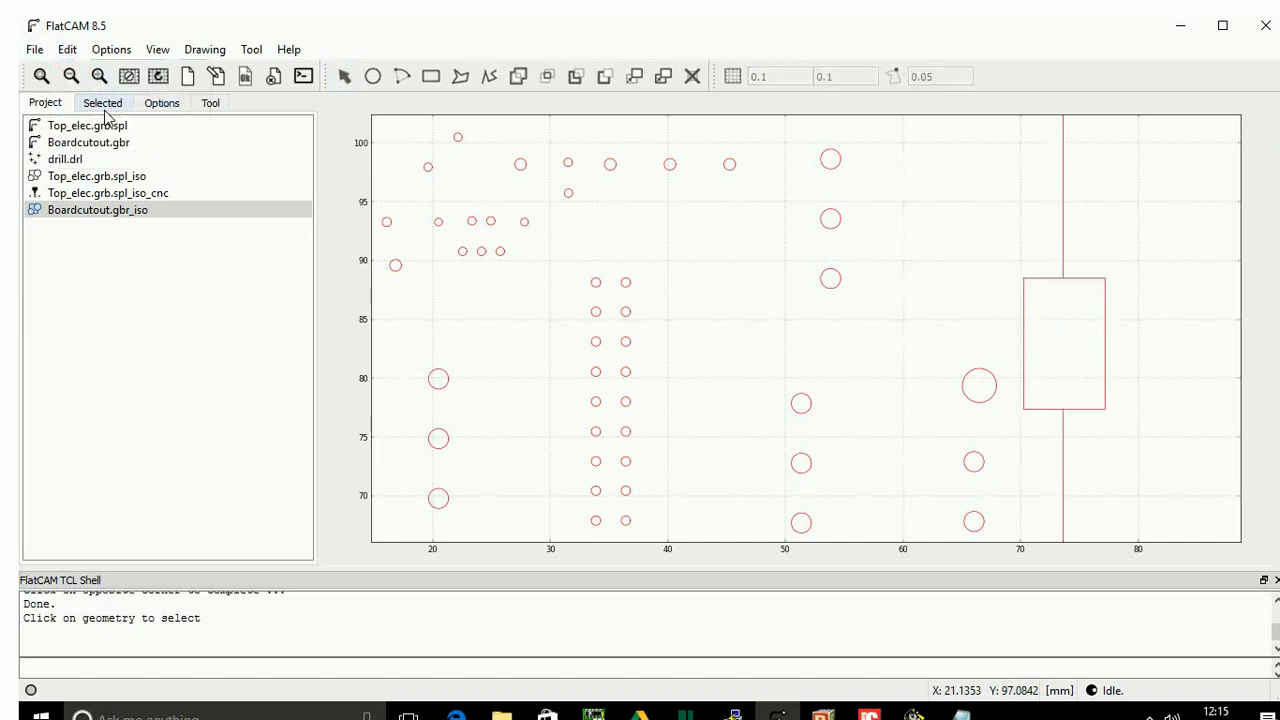
Reopen Boardcutout.gbr_iso for editing, delete the rectangle on the outer contour's right edge, and update the geometry.
{"action": "left_click", "coordinate": [67, 49]}
{"action": "left_click", "coordinate": [85, 89]}
{"action": "left_click", "coordinate": [1106, 306]}
{"action": "left_click", "coordinate": [693, 79]}
{"action": "left_click", "coordinate": [68, 50]}
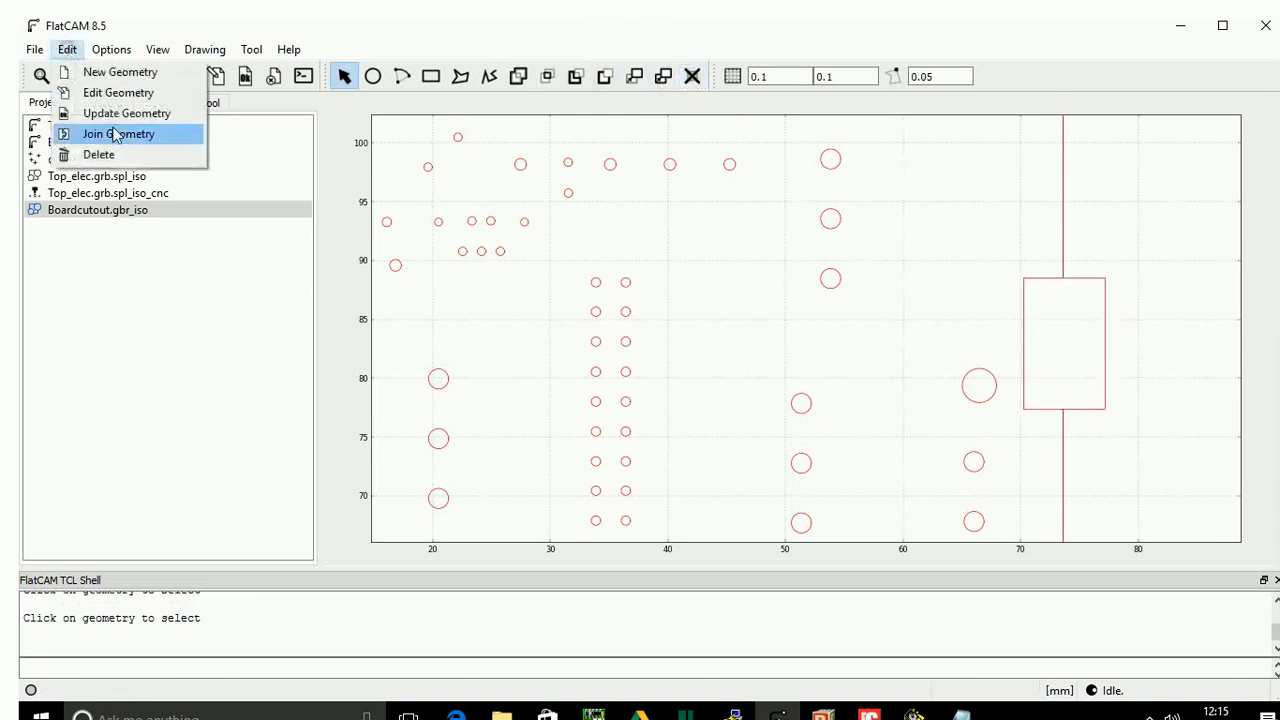
{"action": "left_click", "coordinate": [90, 110]}
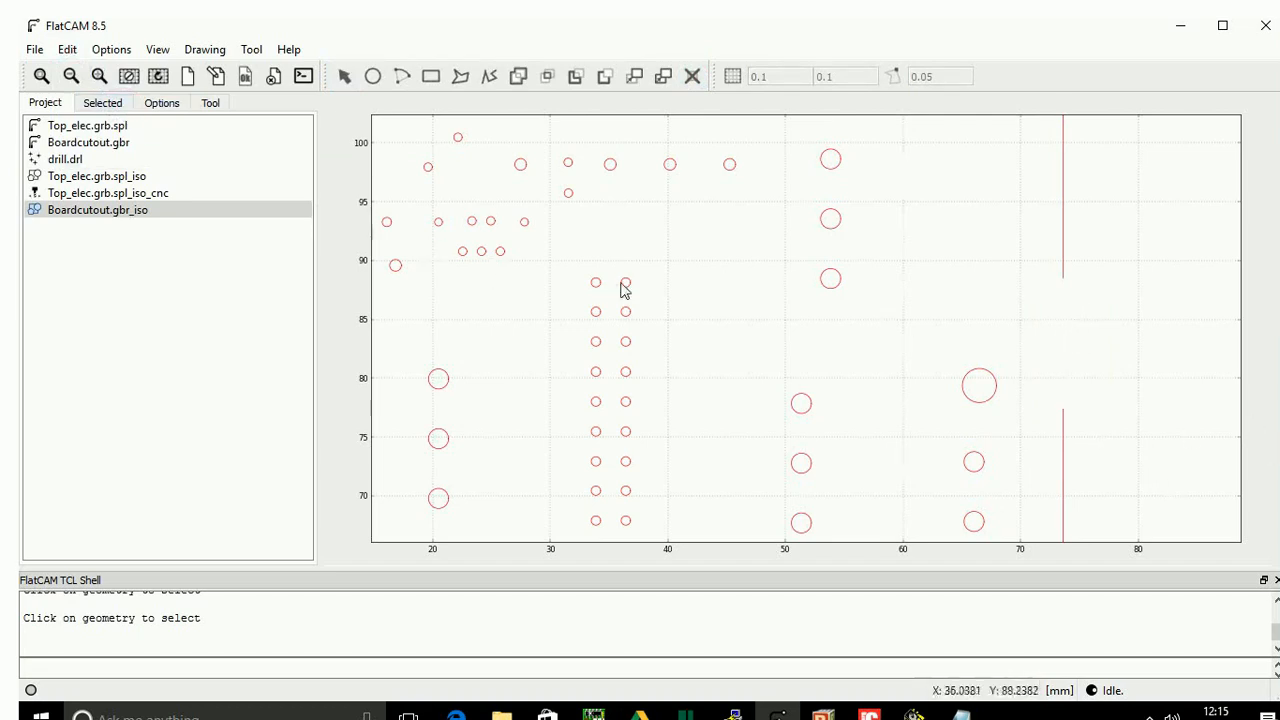
Reopen the geometry of Boardcutout.gbr_iso and draw a rectangle about 14 mm wide and 5 mm high across the outer contour's bottom edge.
{"action": "scroll", "coordinate": [626, 283], "scroll_direction": "up", "scroll_amount": 5, "text": "ctrl"}
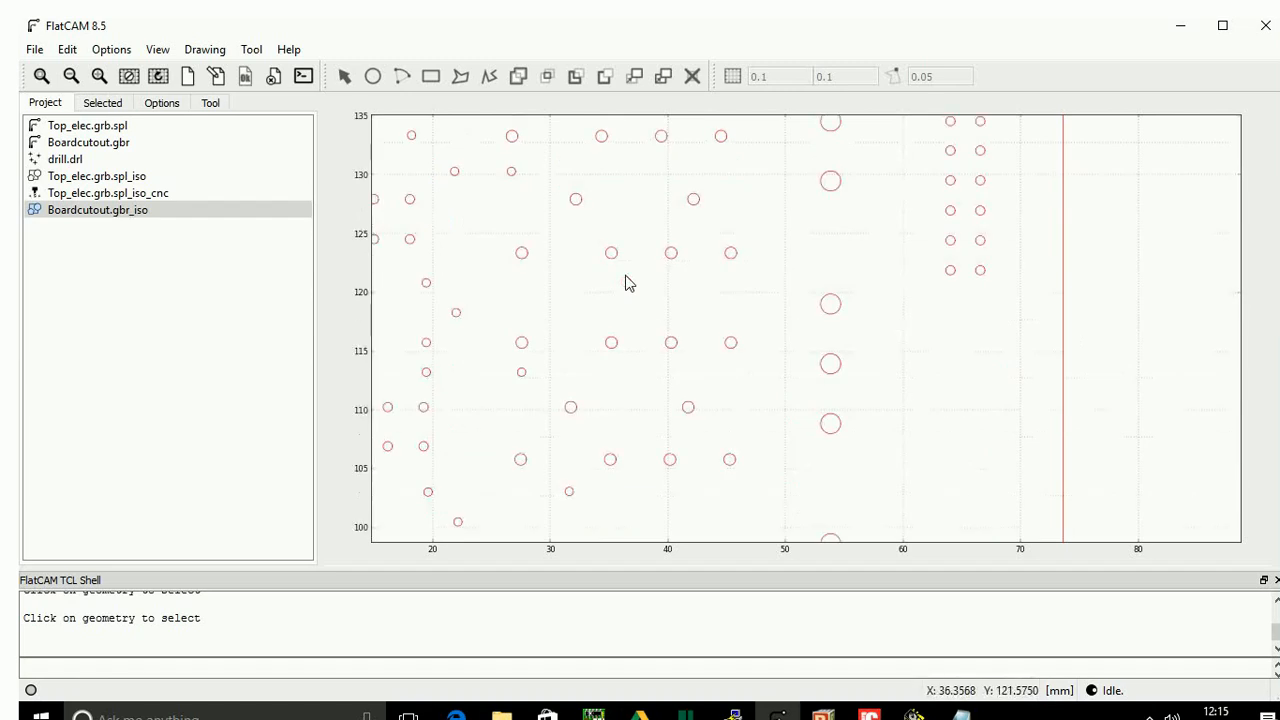
{"action": "scroll", "coordinate": [626, 283], "scroll_direction": "down", "scroll_amount": 2, "text": "ctrl"}
{"action": "scroll", "coordinate": [626, 283], "scroll_direction": "down", "scroll_amount": 4, "text": "ctrl"}
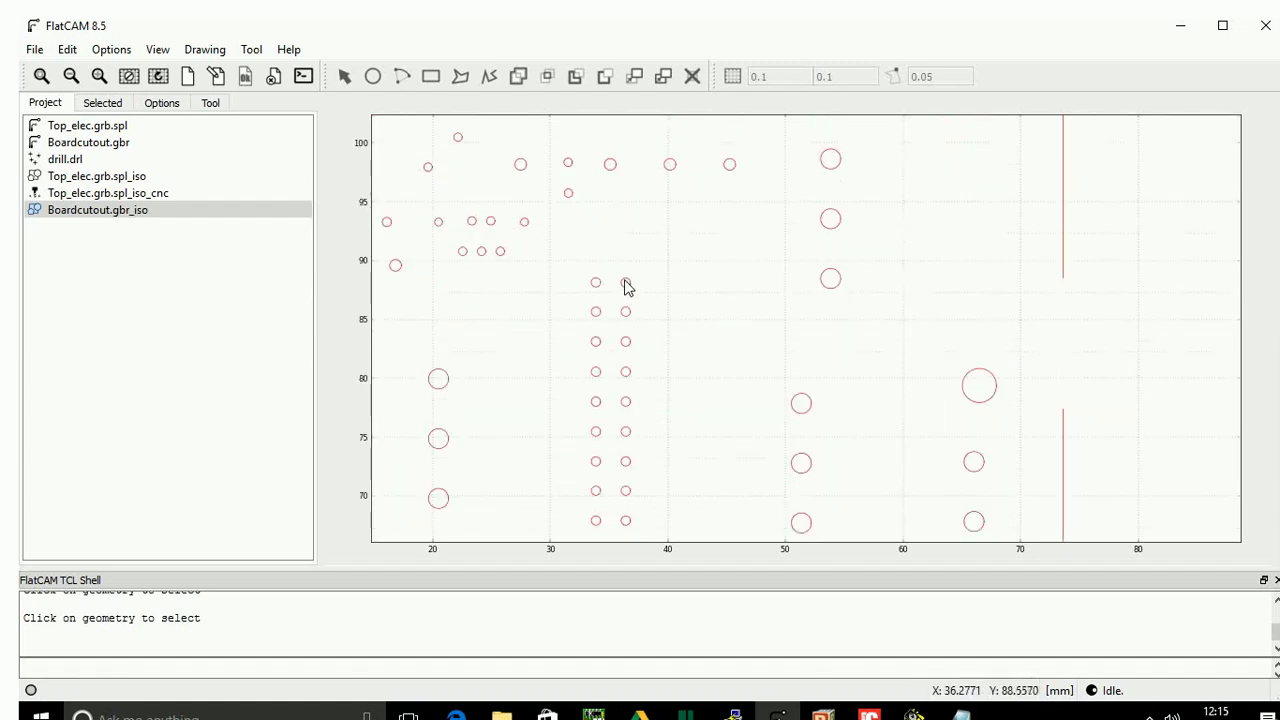
{"action": "scroll", "coordinate": [626, 286], "scroll_direction": "down", "scroll_amount": 10, "text": "ctrl"}
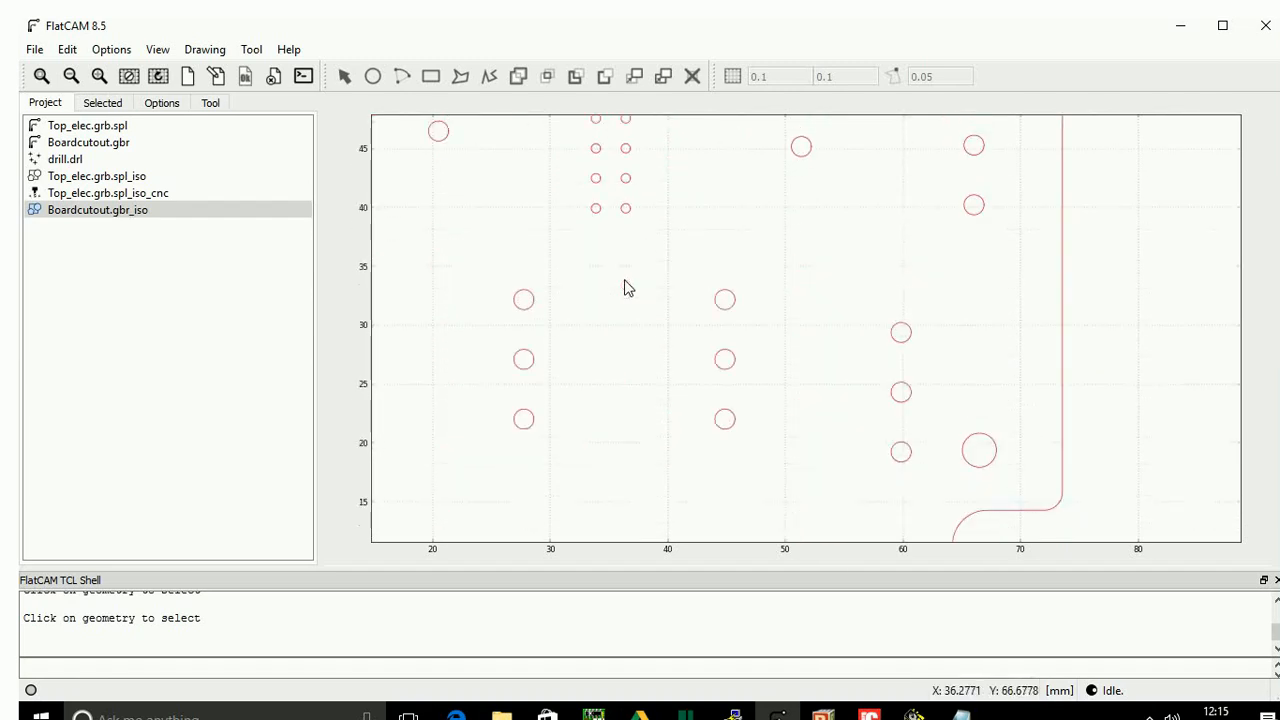
{"action": "scroll", "coordinate": [626, 286], "scroll_direction": "down", "scroll_amount": 4, "text": "ctrl"}
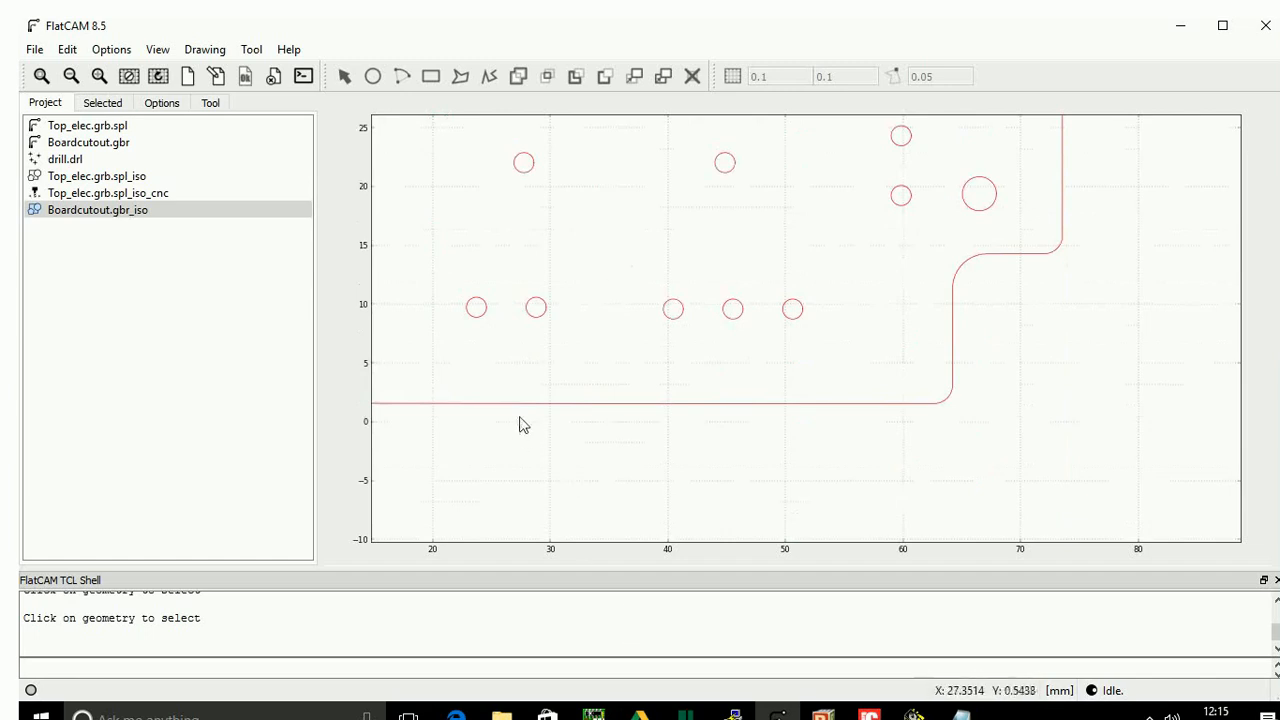
{"action": "scroll", "coordinate": [497, 360], "scroll_direction": "up", "scroll_amount": 1, "text": "shift"}
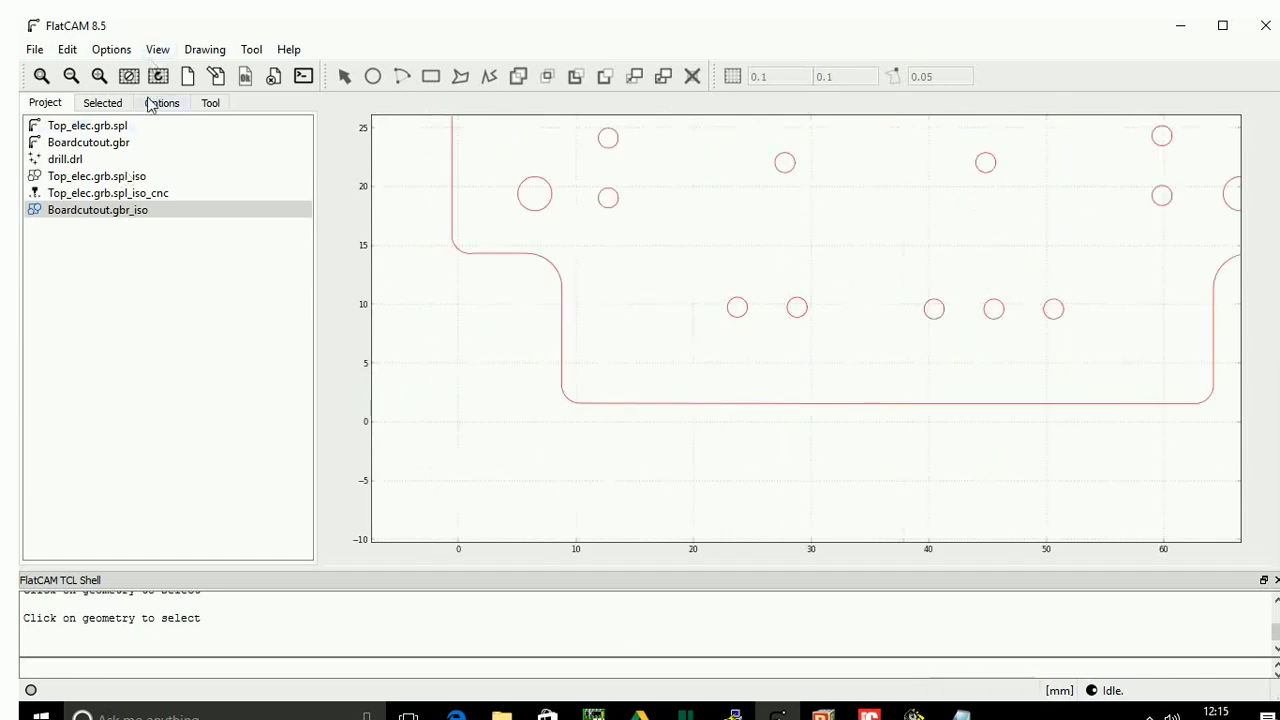
{"action": "left_click", "coordinate": [66, 49]}
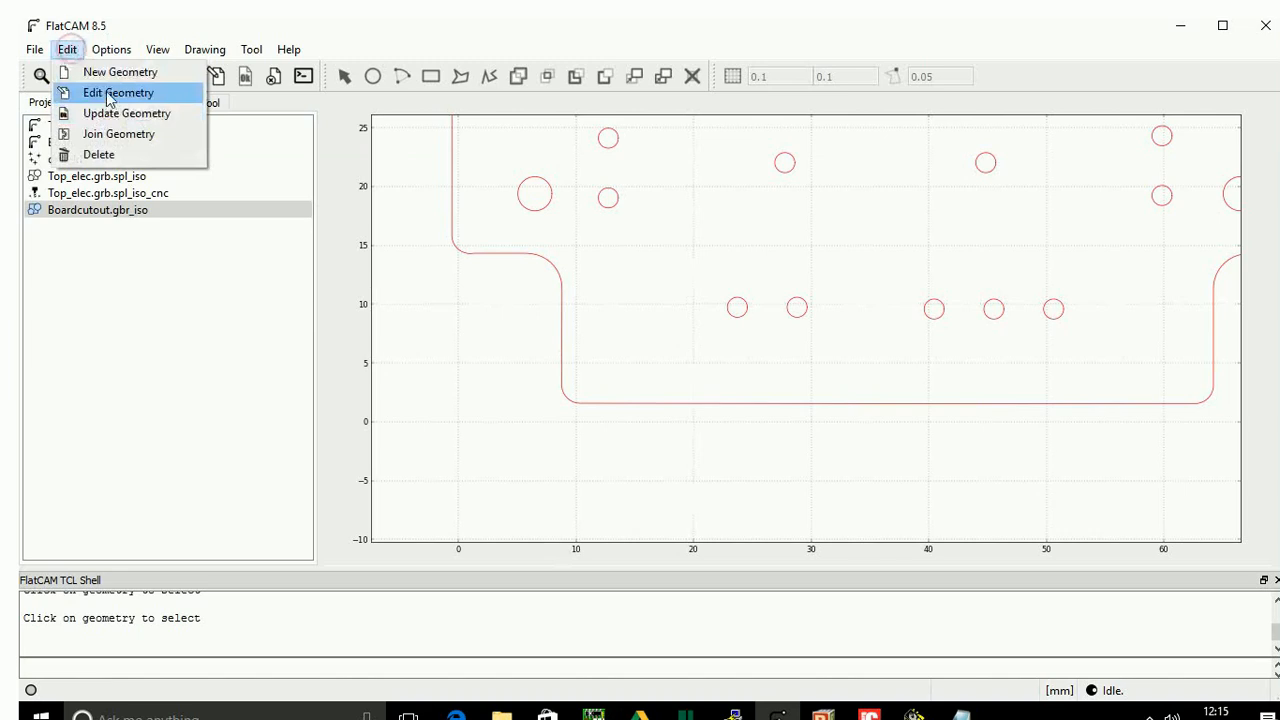
{"action": "left_click", "coordinate": [100, 89]}
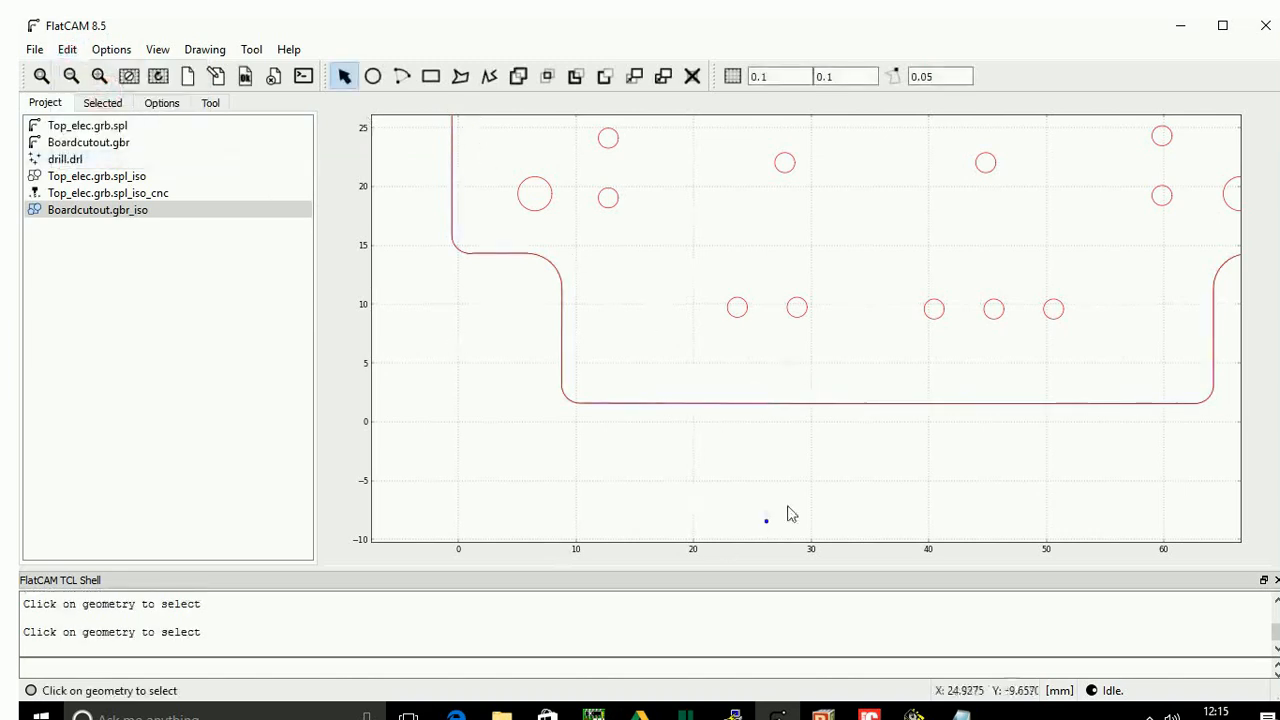
{"action": "left_click", "coordinate": [869, 405]}
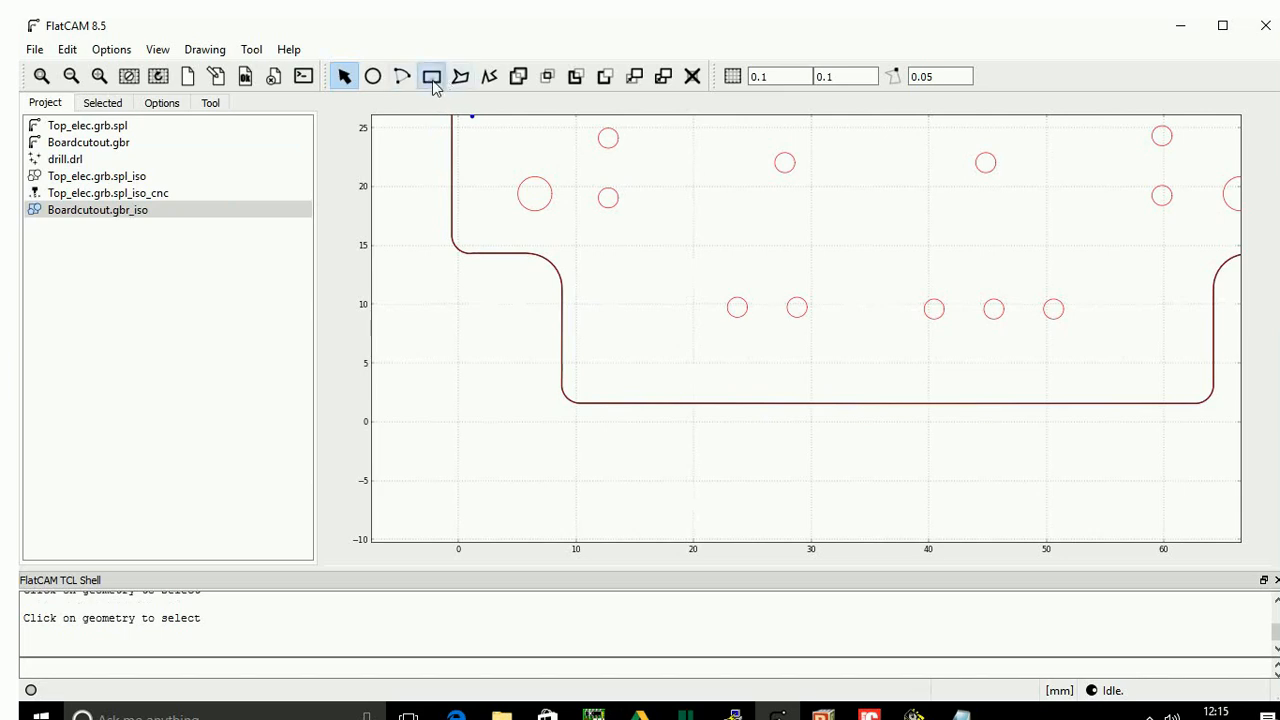
{"action": "left_click", "coordinate": [431, 78]}
{"action": "left_click", "coordinate": [839, 379]}
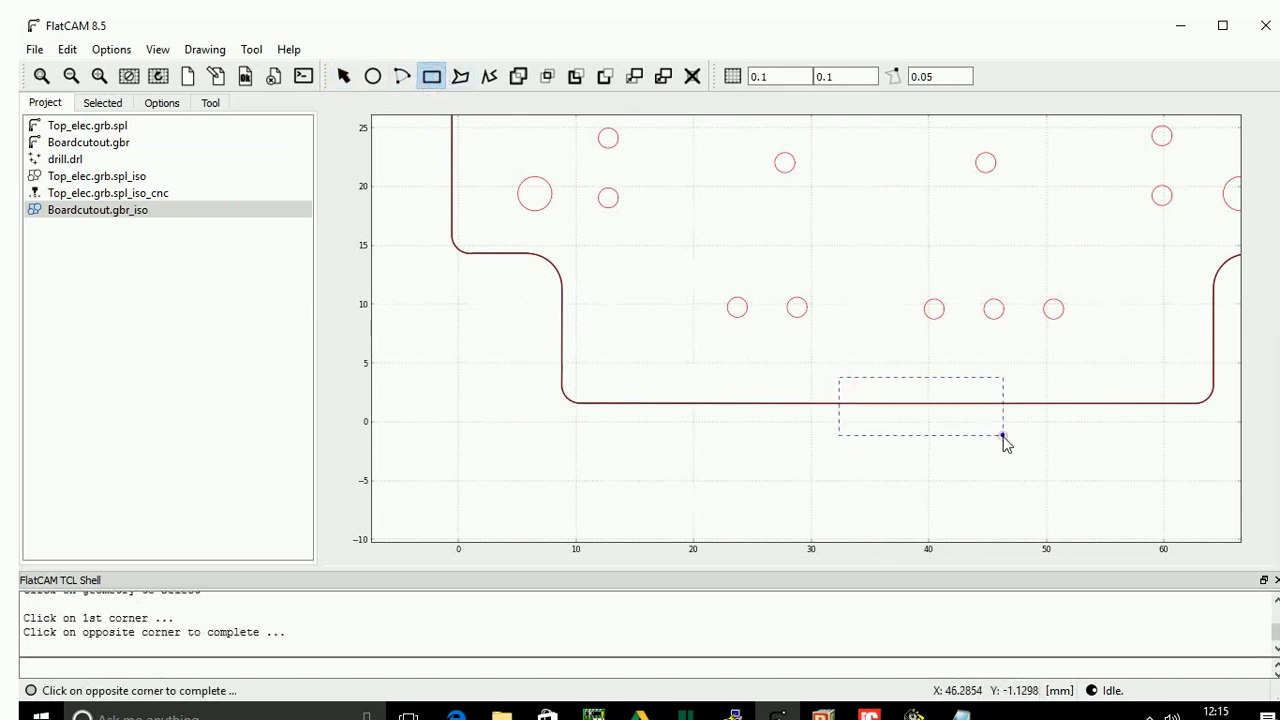
{"action": "left_click", "coordinate": [1003, 435]}
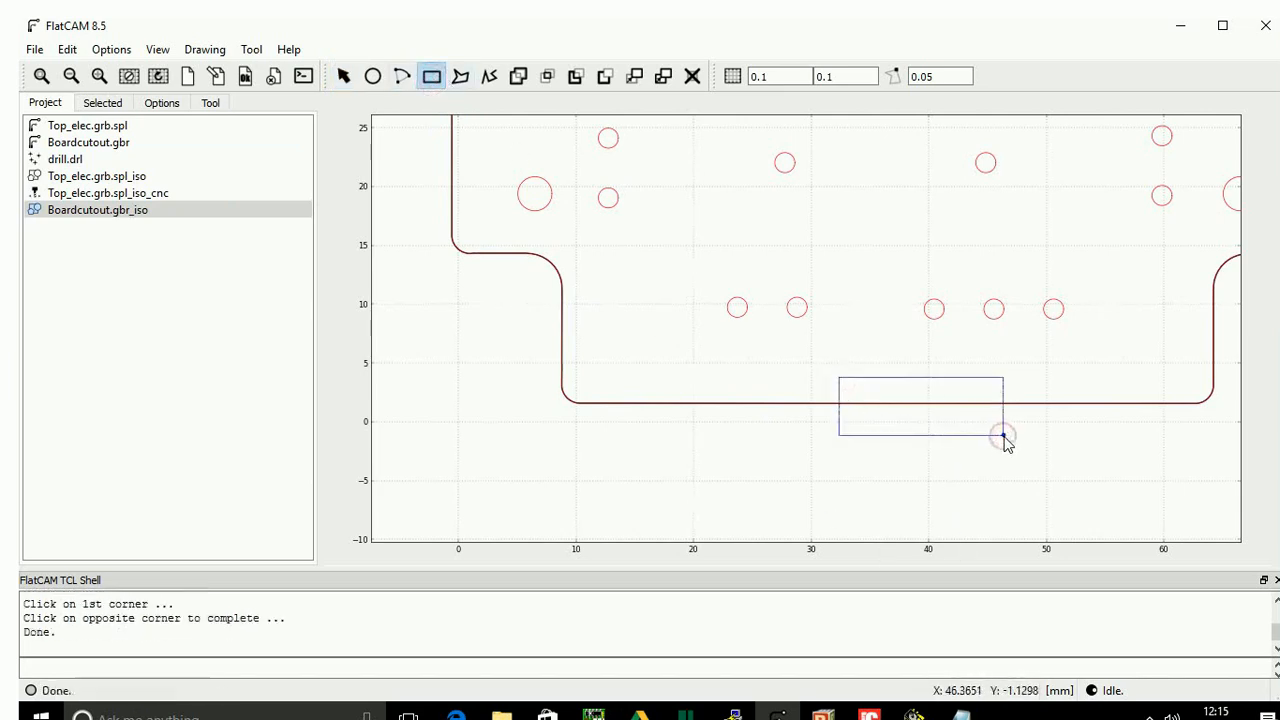
Cut the outer contour's path with the rectangle on its bottom edge and update the geometry of Boardcutout.gbr_iso.
{"action": "left_click", "coordinate": [346, 76]}
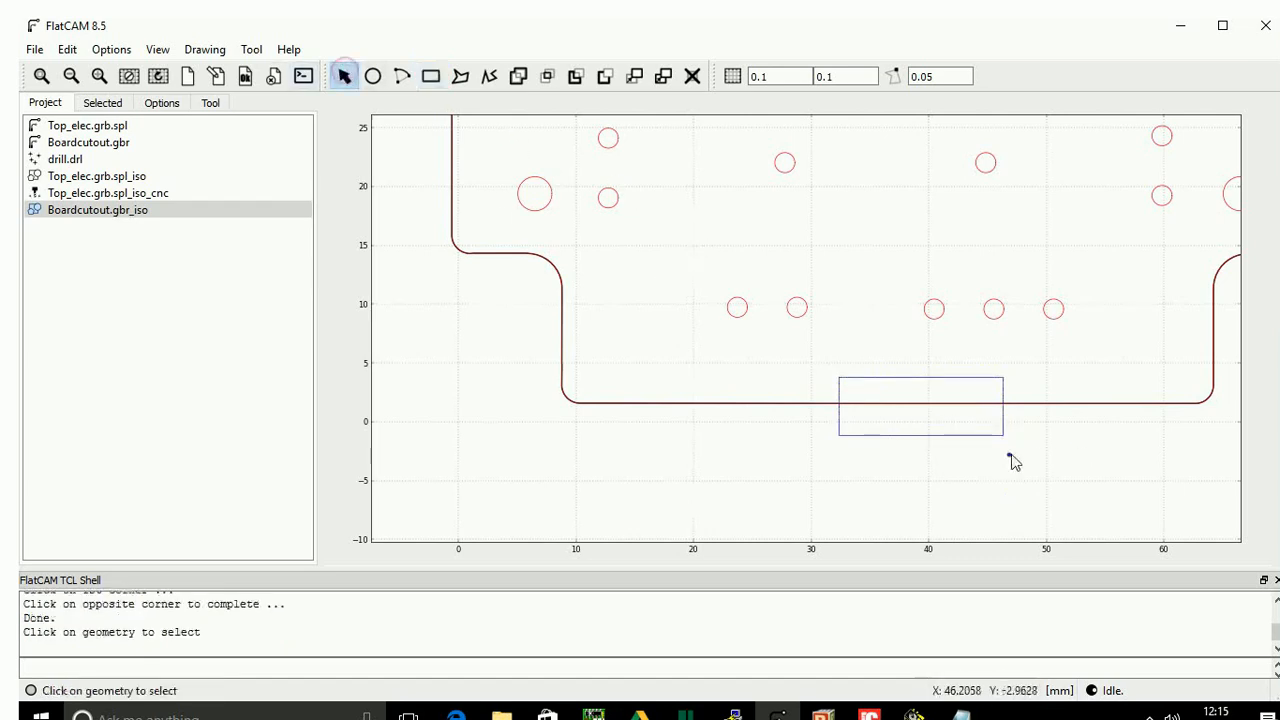
{"action": "left_click", "coordinate": [956, 386]}
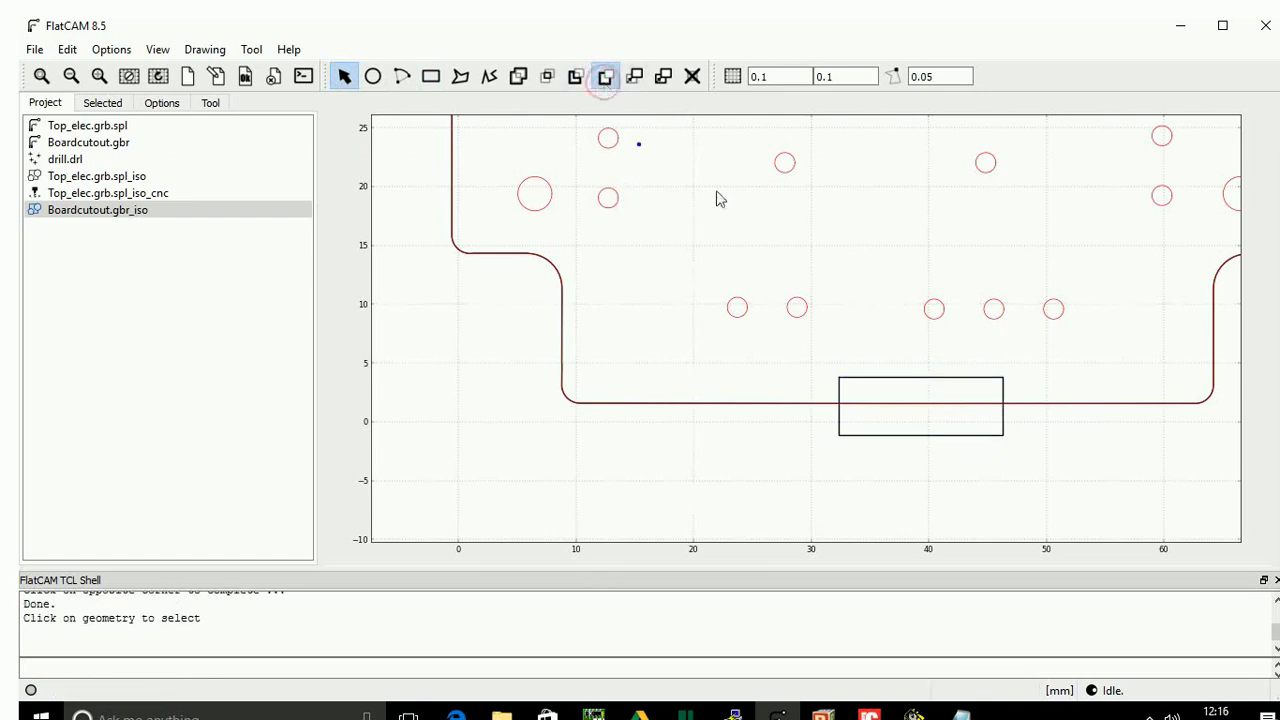
{"action": "left_click", "coordinate": [68, 52]}
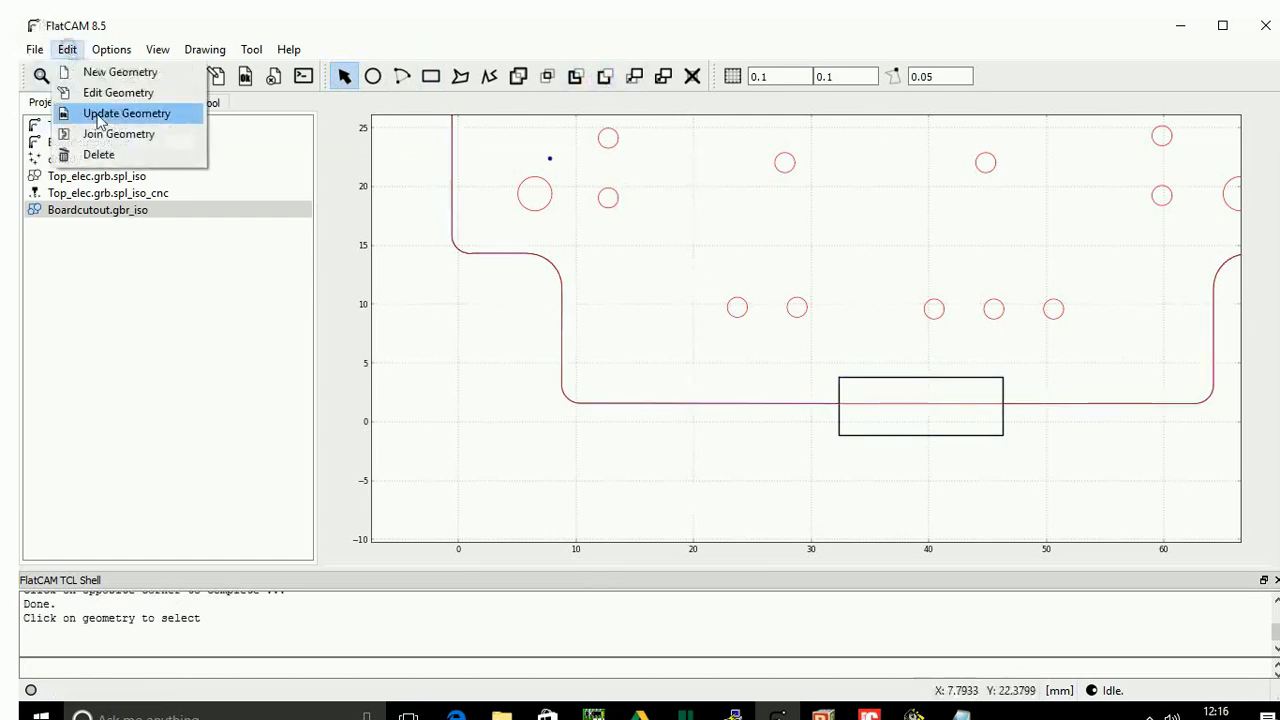
{"action": "left_click", "coordinate": [102, 113]}
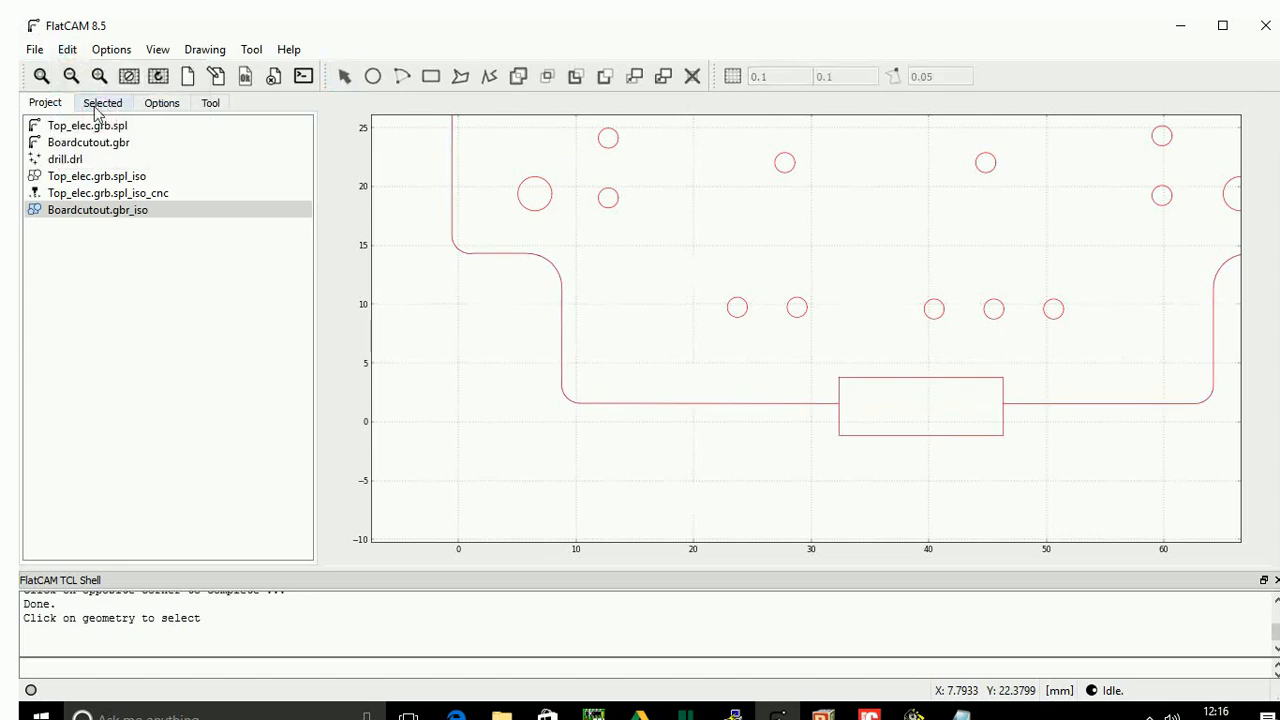
Reopen Boardcutout.gbr_iso for editing, delete the rectangle on the outer contour's bottom edge, and update the geometry.
{"action": "left_click", "coordinate": [67, 51]}
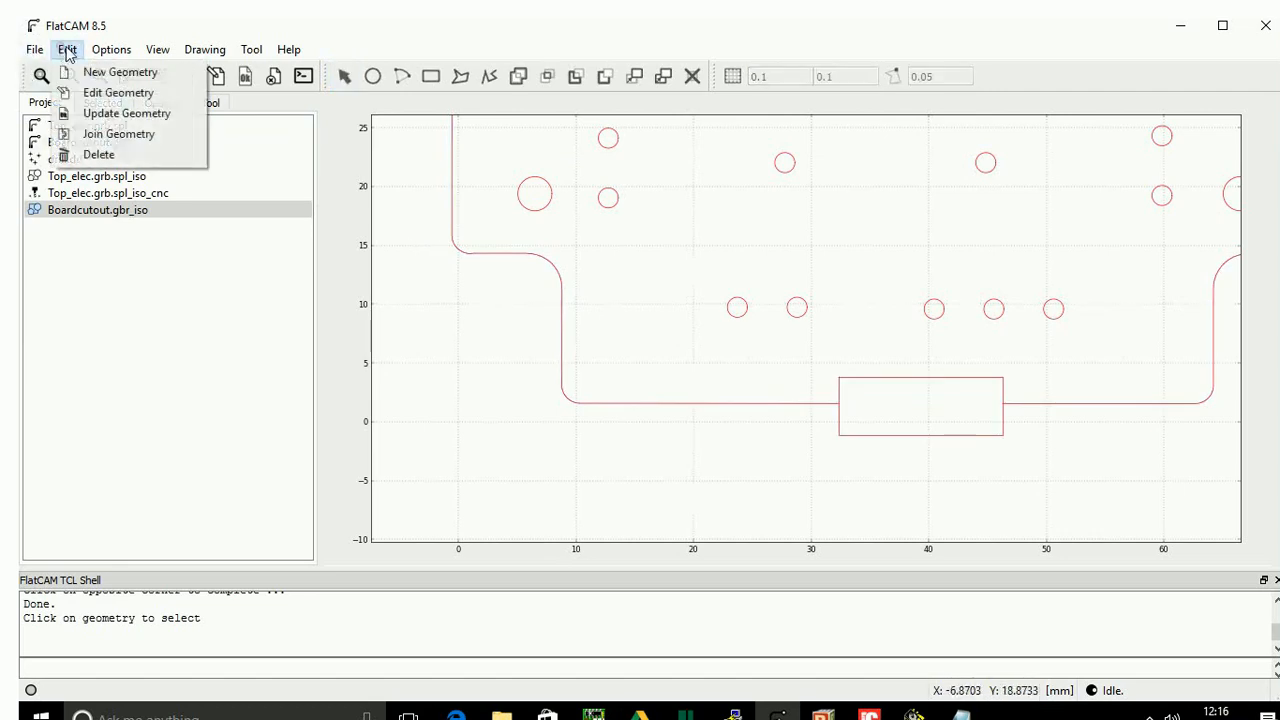
{"action": "left_click", "coordinate": [101, 97]}
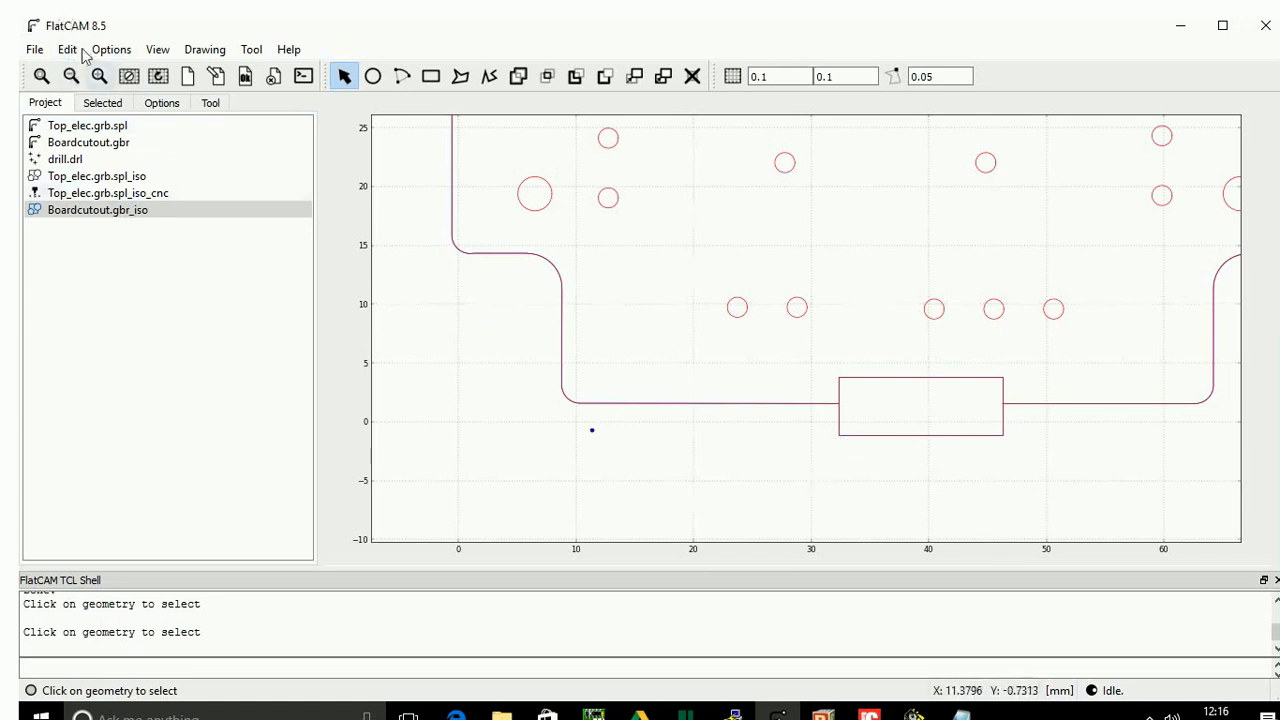
{"action": "left_click", "coordinate": [971, 380]}
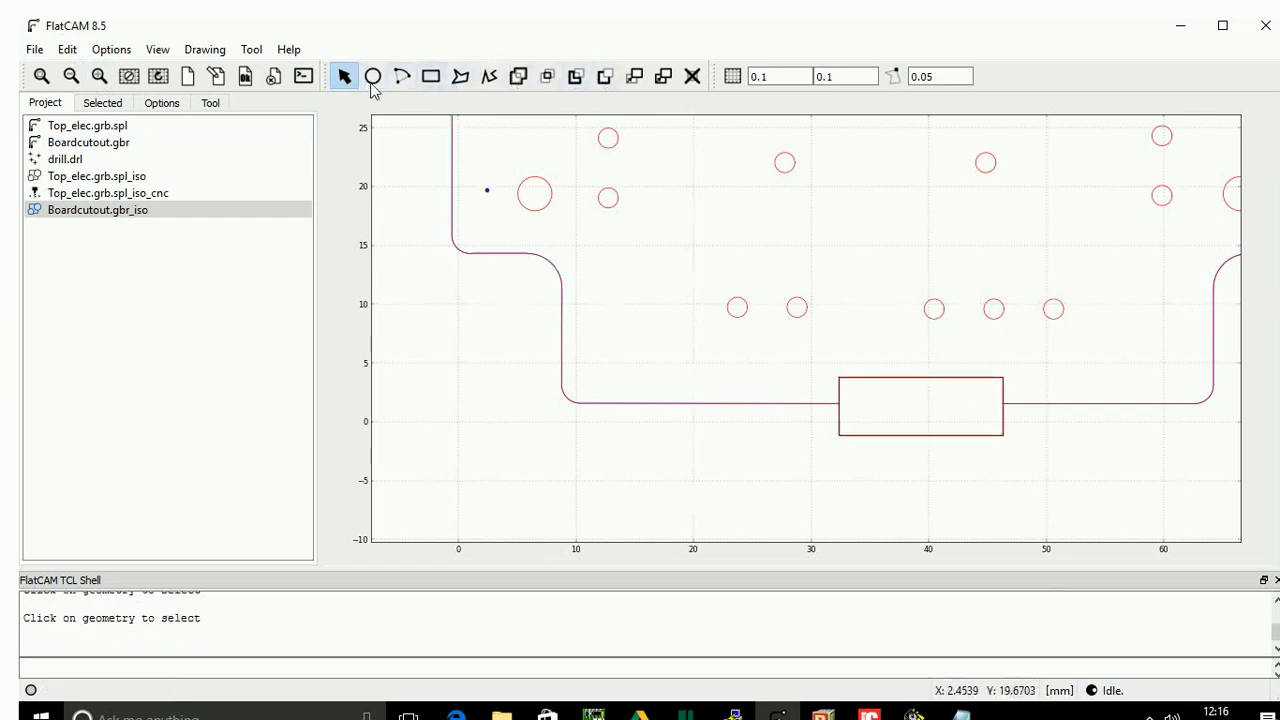
{"action": "left_click", "coordinate": [692, 77]}
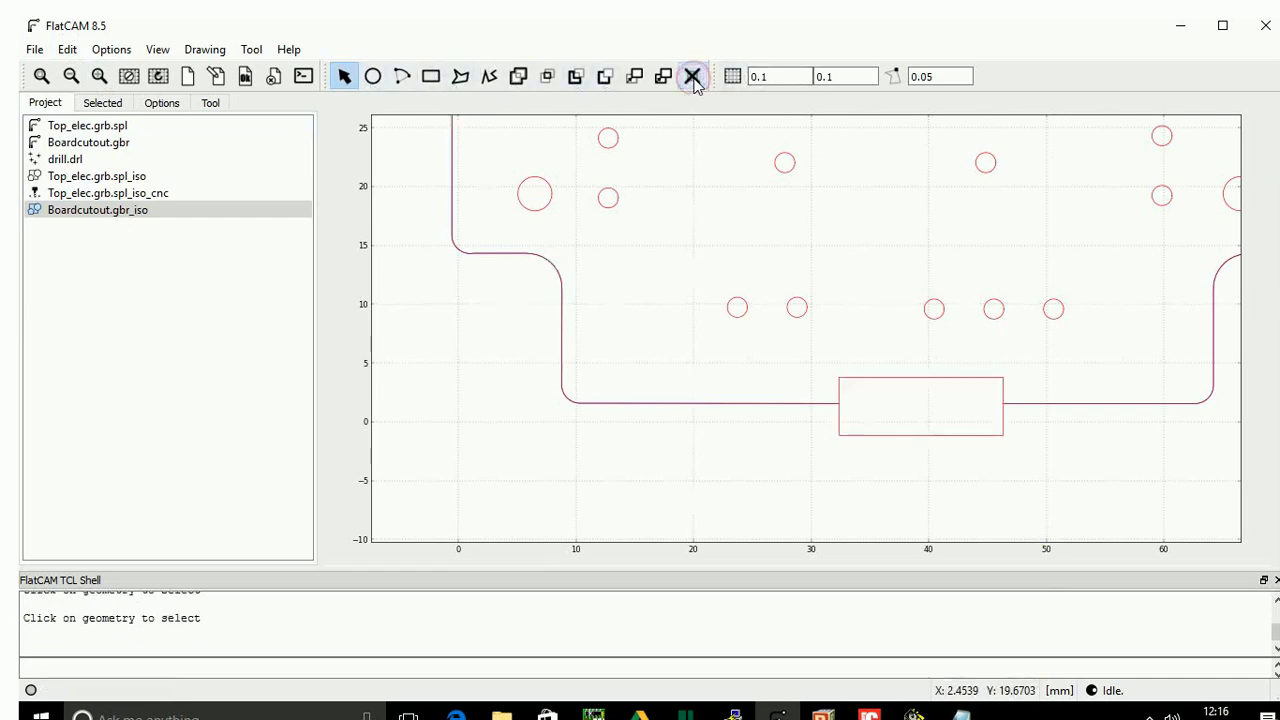
{"action": "left_click", "coordinate": [67, 49]}
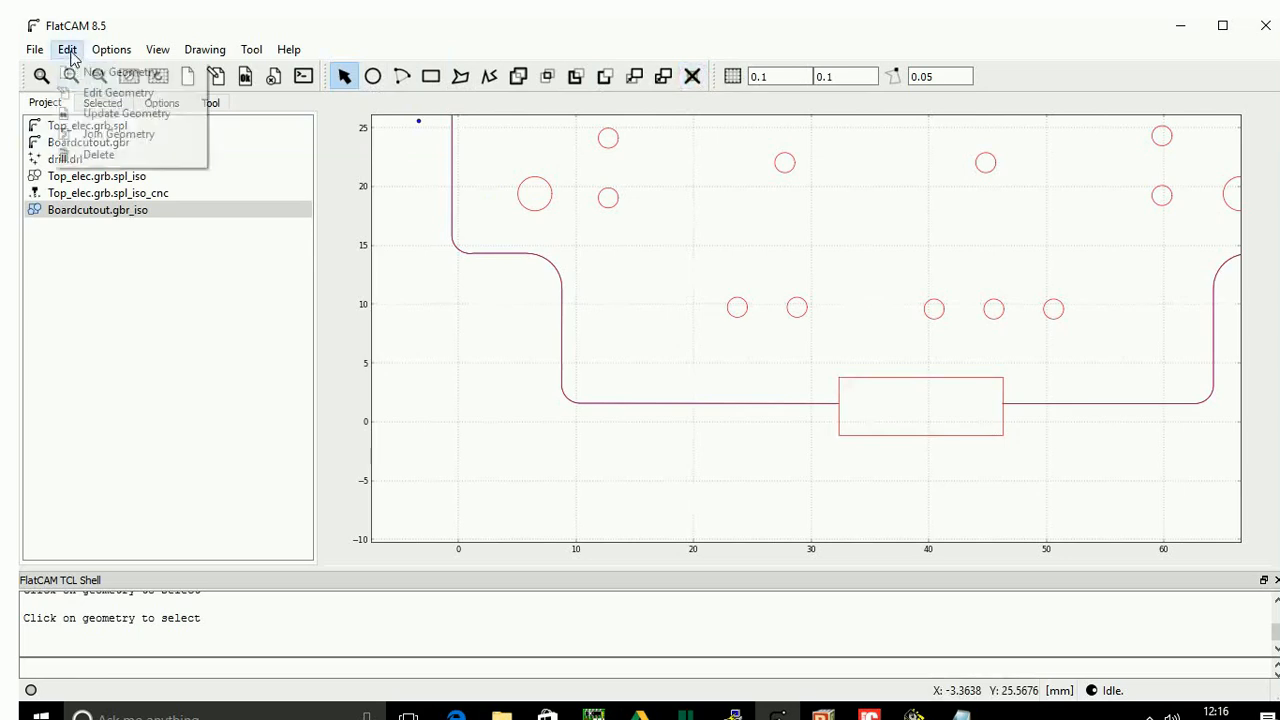
{"action": "left_click", "coordinate": [132, 118]}
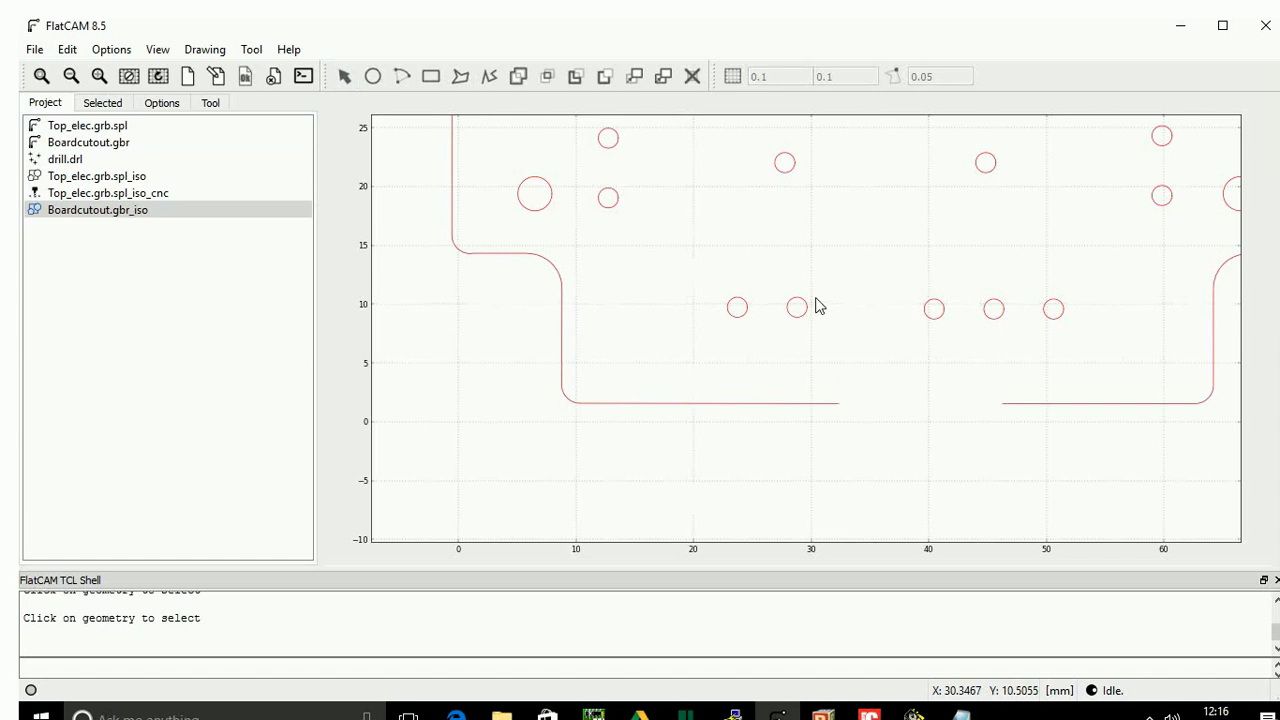
Reopen the geometry of Boardcutout.gbr_iso and draw a rectangle about 13.5 mm wide and 5.4 mm high across the outer contour's top edge.
{"action": "scroll", "coordinate": [818, 286], "scroll_direction": "up", "scroll_amount": 5, "text": "ctrl"}
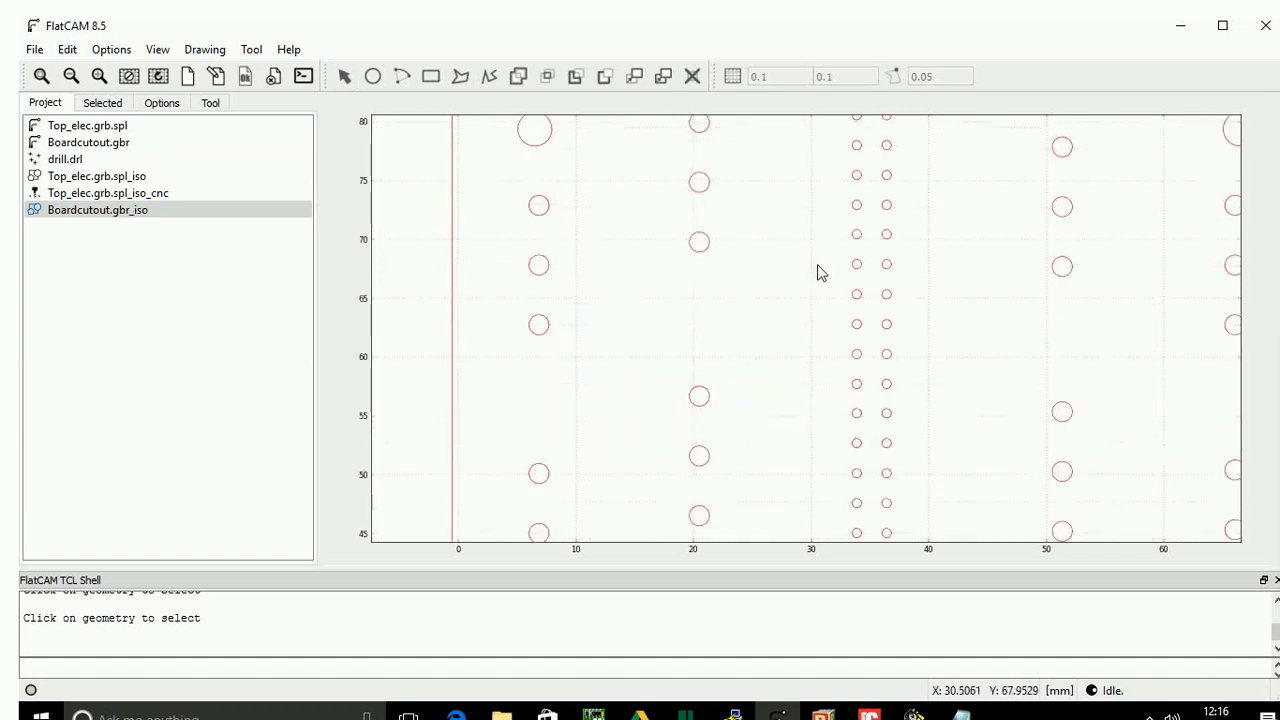
{"action": "scroll", "coordinate": [818, 268], "scroll_direction": "up", "scroll_amount": 12, "text": "ctrl"}
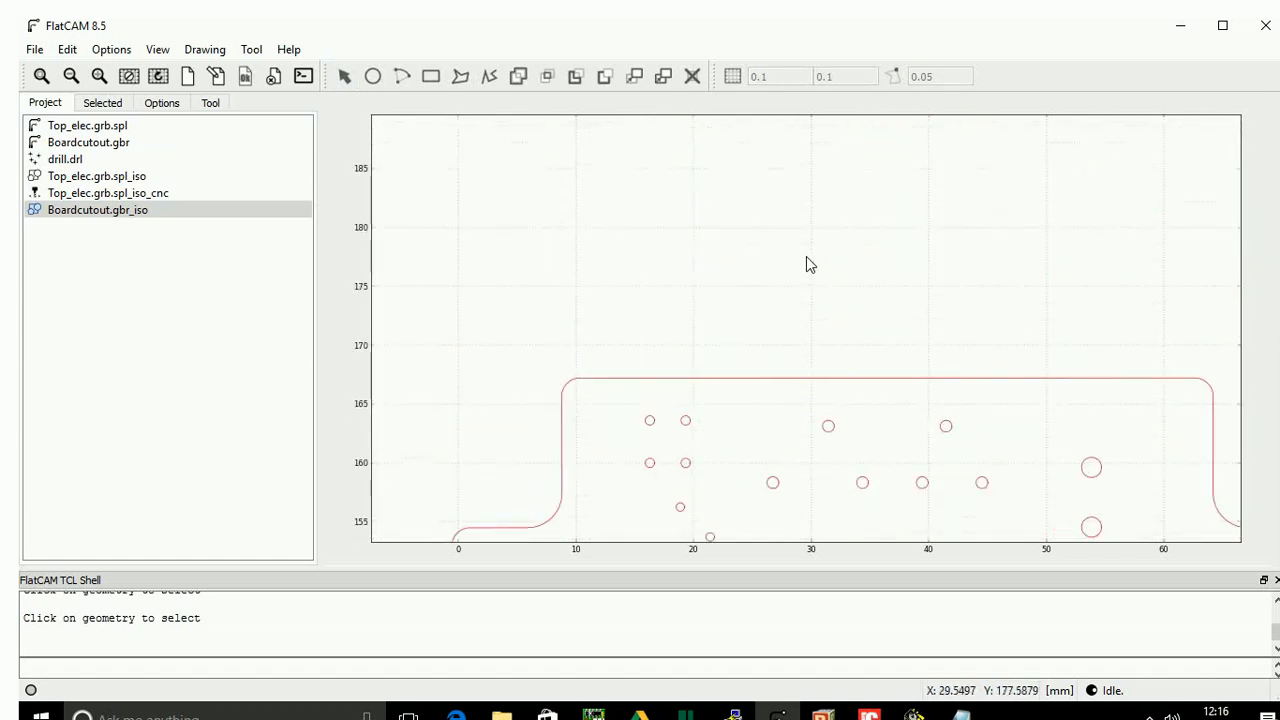
{"action": "scroll", "coordinate": [804, 282], "scroll_direction": "down", "scroll_amount": 3, "text": "ctrl"}
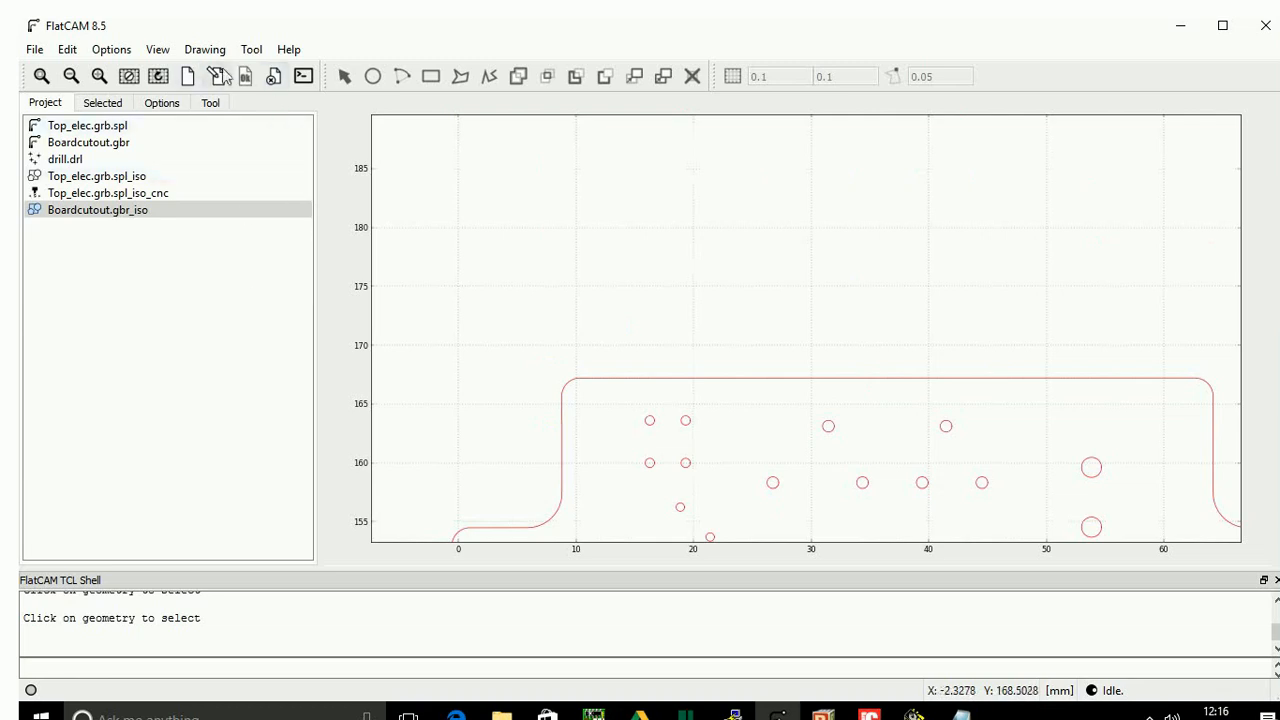
{"action": "left_click", "coordinate": [67, 49]}
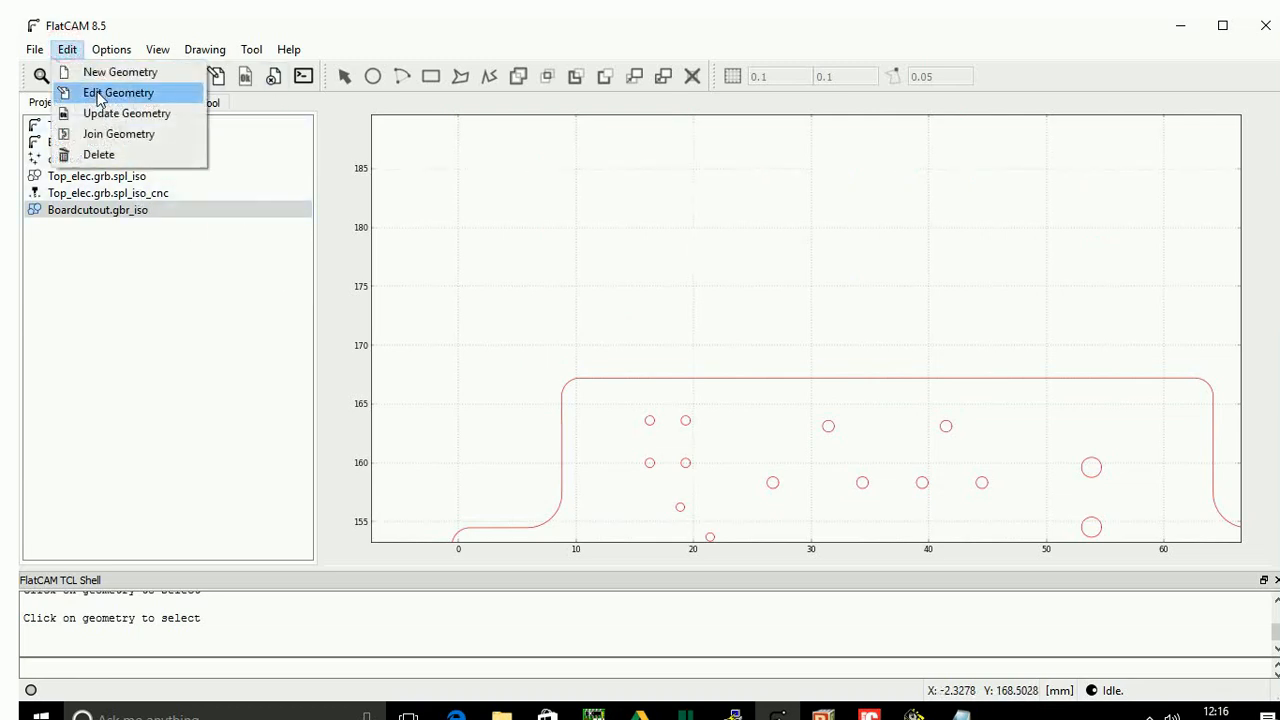
{"action": "left_click", "coordinate": [97, 93]}
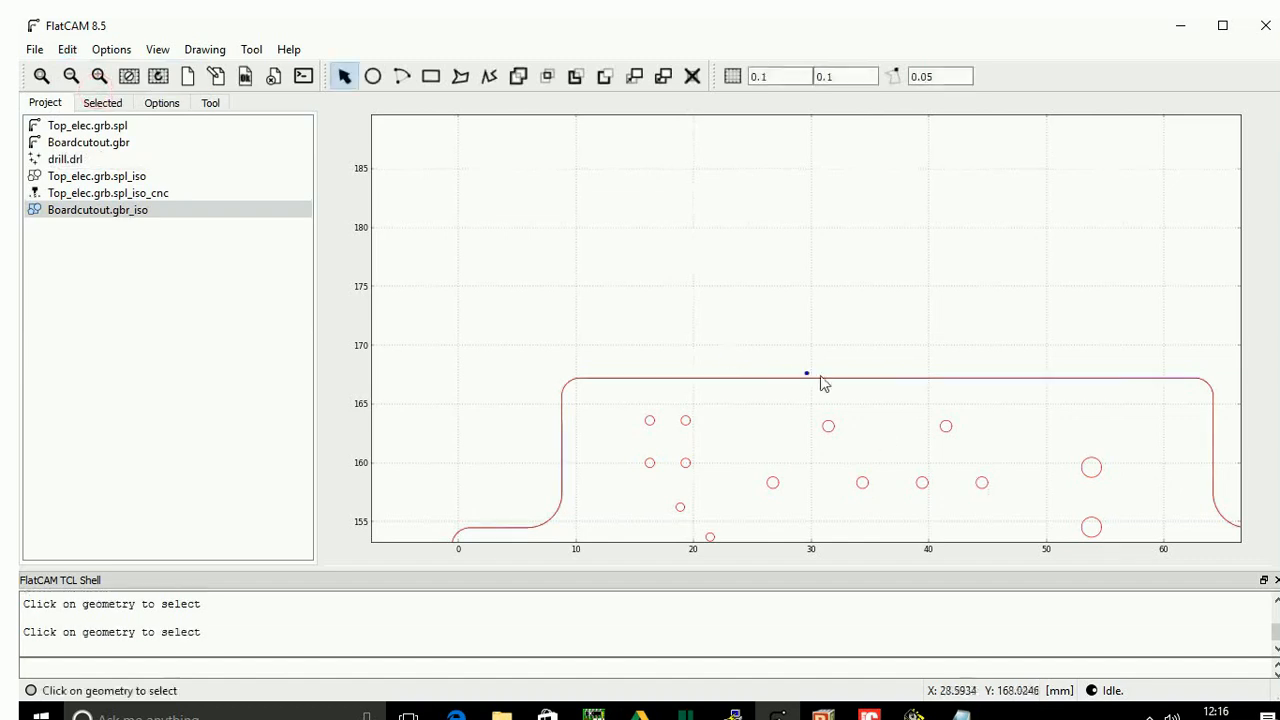
{"action": "left_click", "coordinate": [870, 381]}
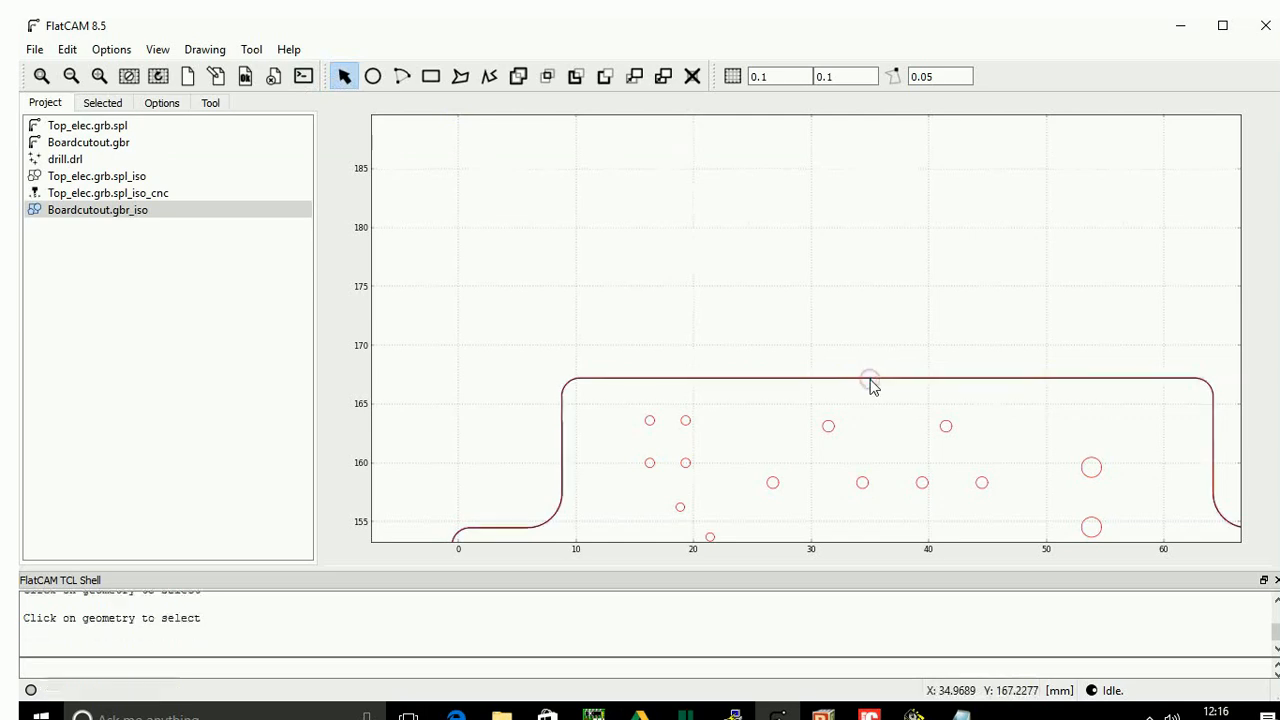
{"action": "left_click", "coordinate": [430, 76]}
{"action": "left_click", "coordinate": [800, 345]}
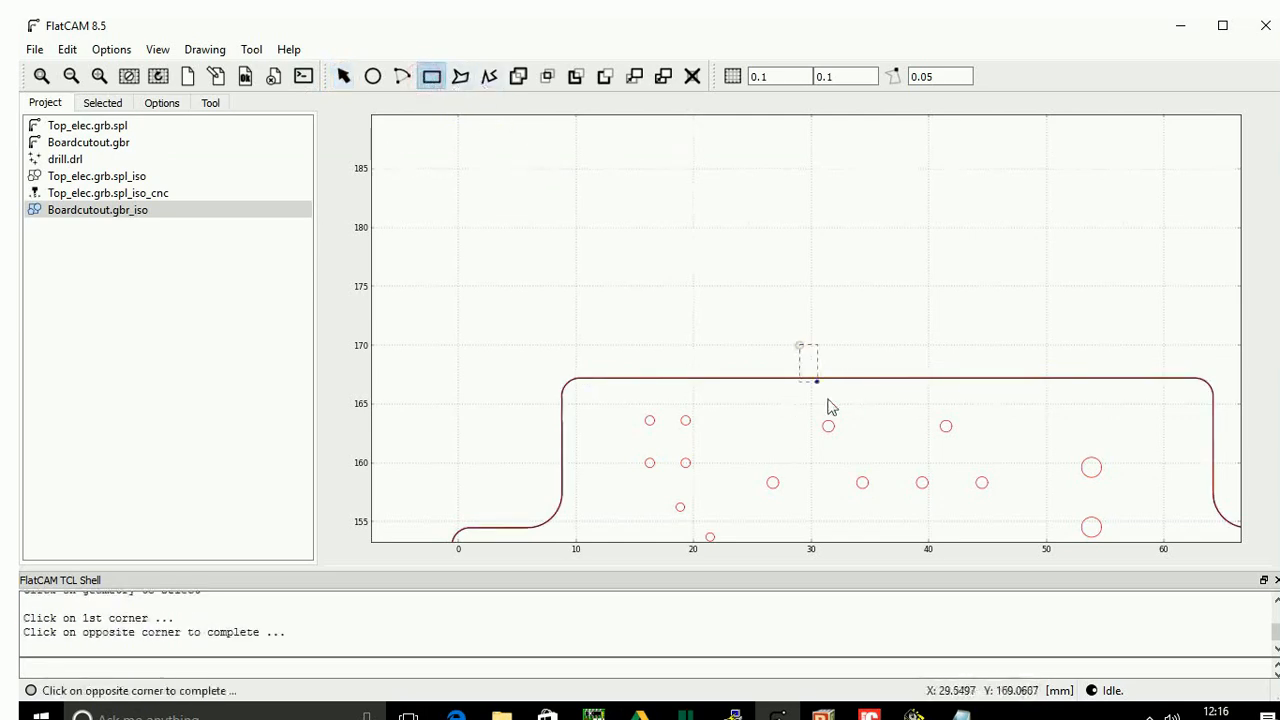
{"action": "left_click", "coordinate": [958, 408]}
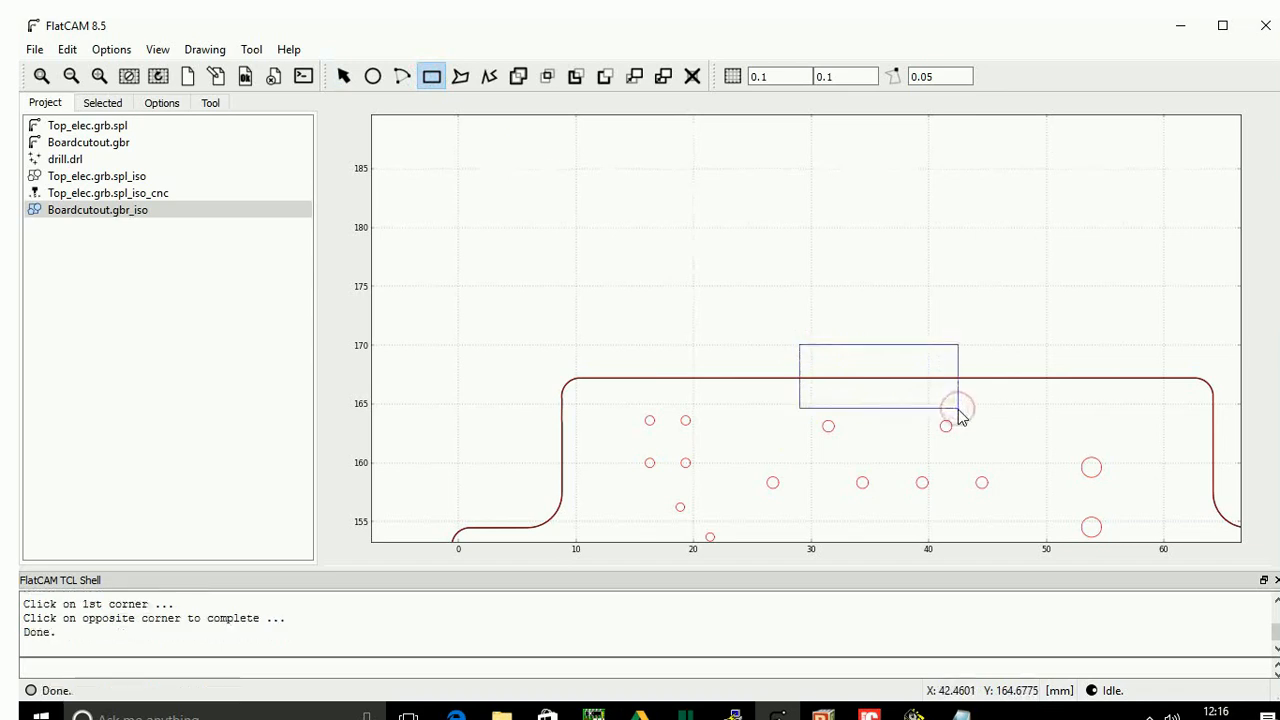
Cut the outer contour's path with the rectangle on its top edge and update the geometry of Boardcutout.gbr_iso.
{"action": "left_click", "coordinate": [344, 77]}
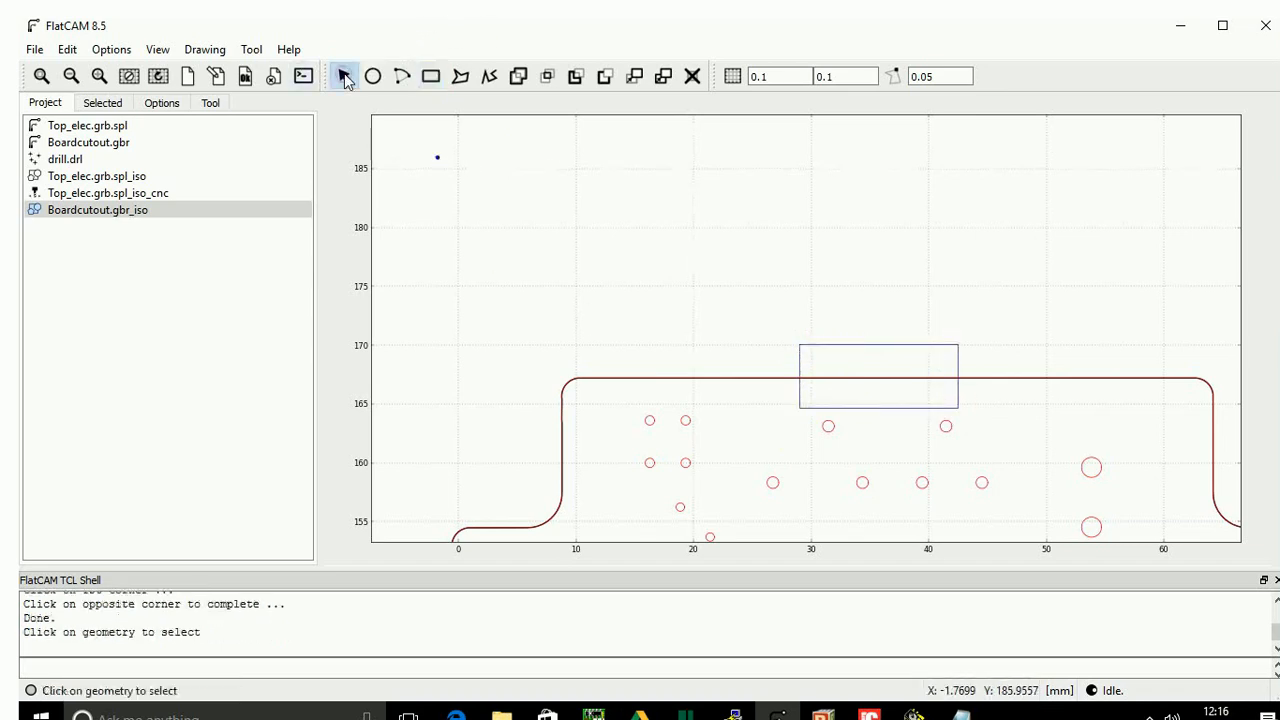
{"action": "left_click", "coordinate": [882, 346]}
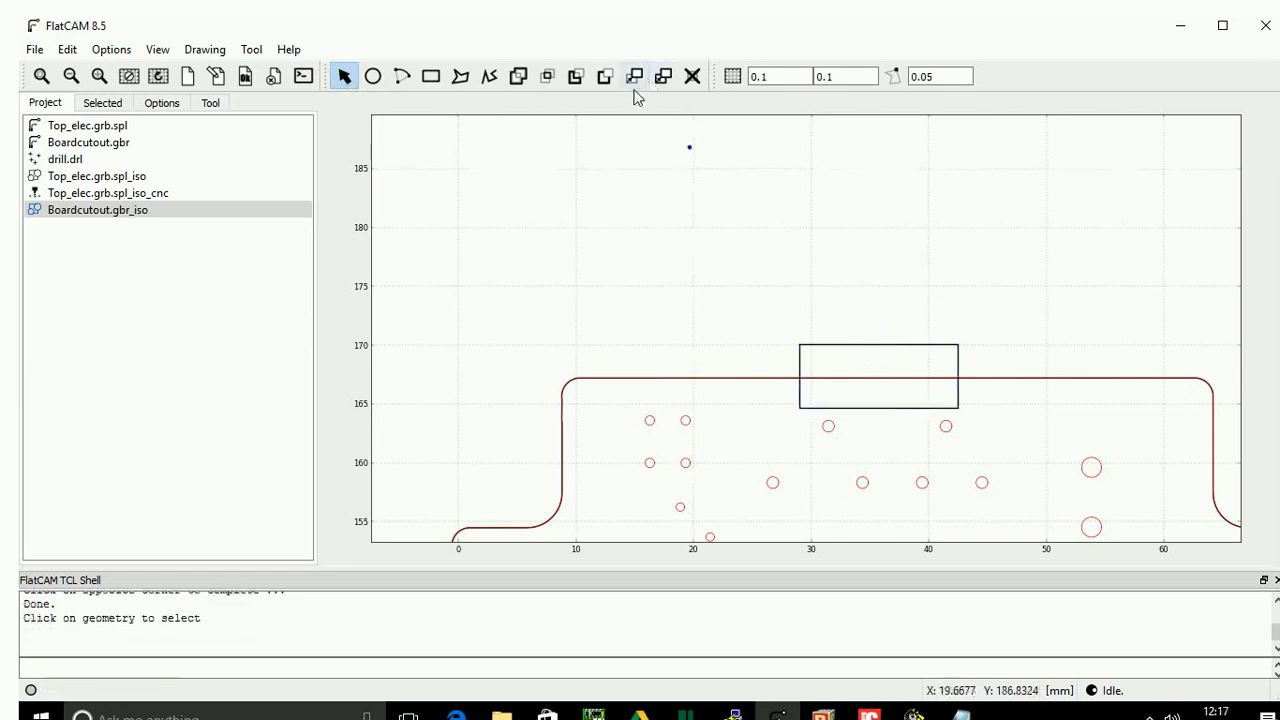
{"action": "left_click", "coordinate": [603, 86]}
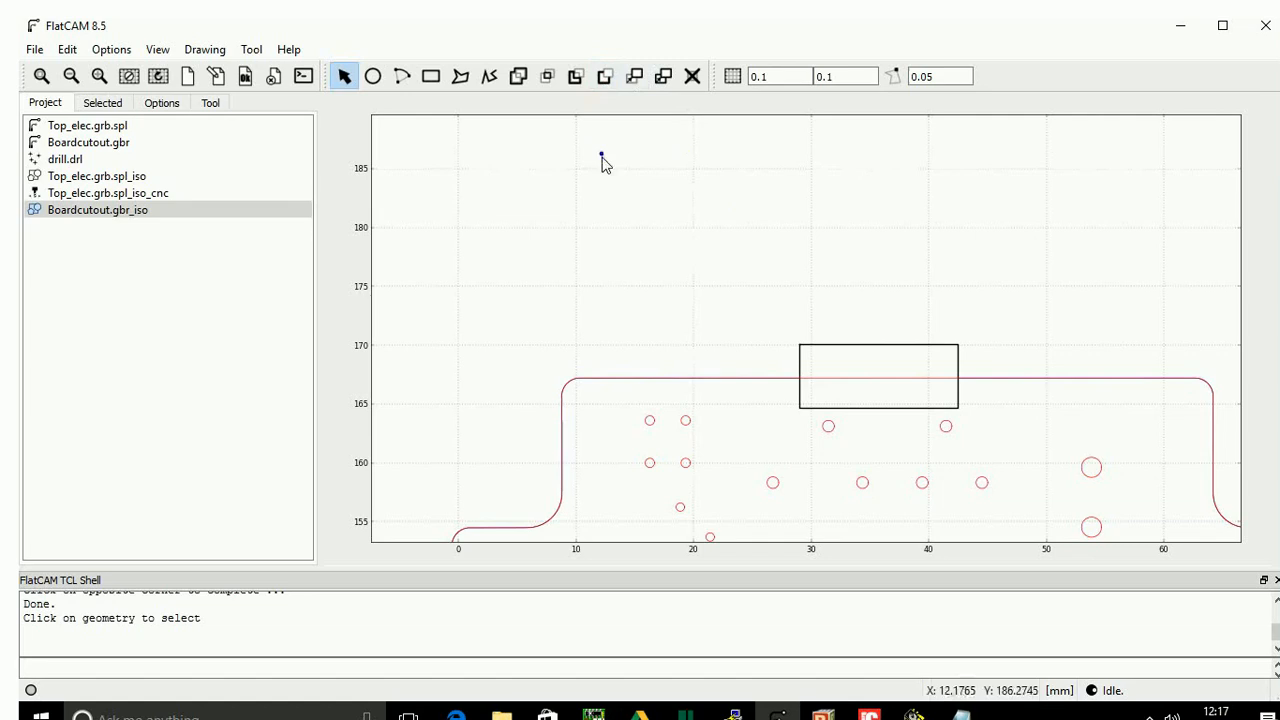
{"action": "left_click", "coordinate": [66, 50]}
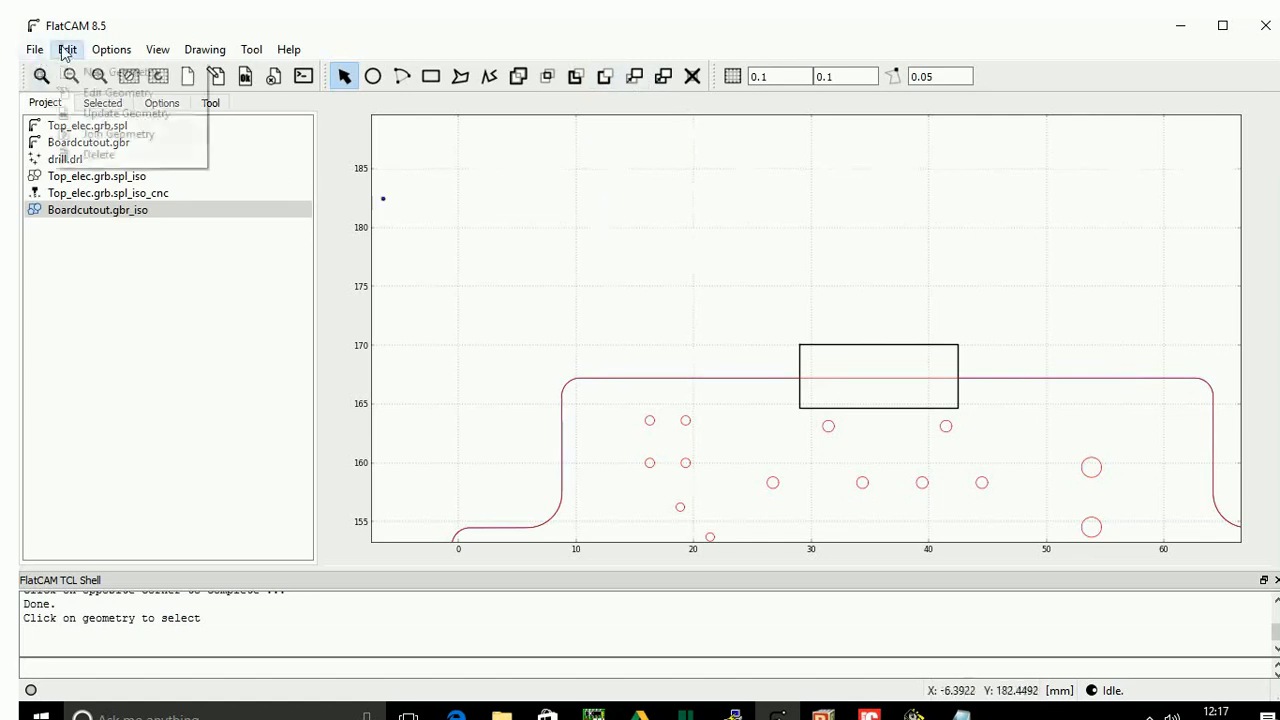
{"action": "left_click", "coordinate": [101, 114]}
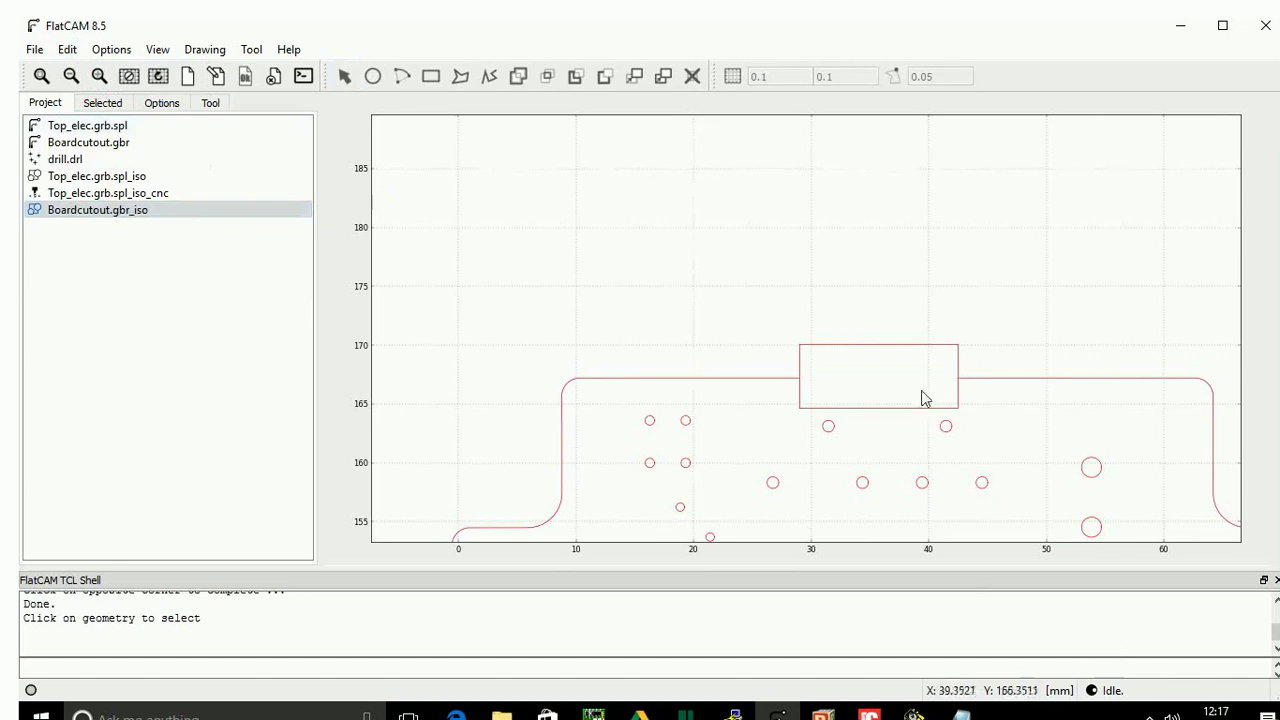
Reopen Boardcutout.gbr_iso for editing, delete the rectangle on the outer contour's top edge, and update the geometry.
{"action": "left_click", "coordinate": [68, 49]}
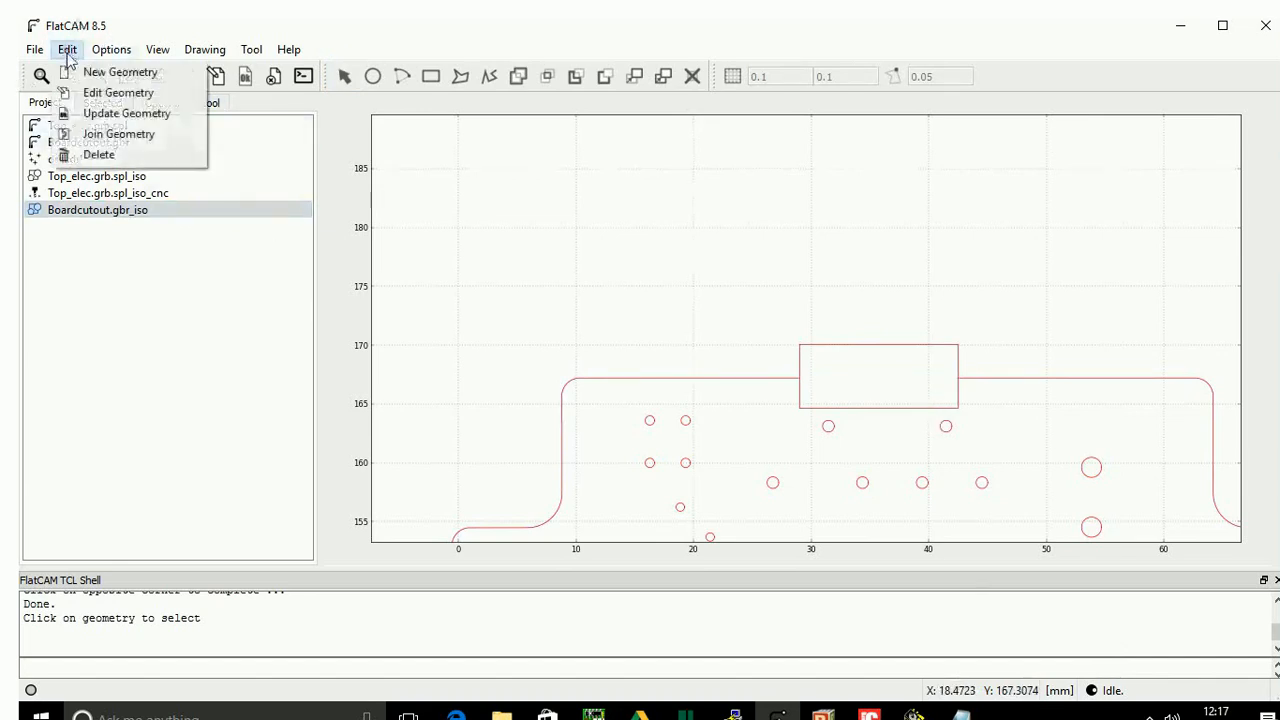
{"action": "left_click", "coordinate": [97, 104]}
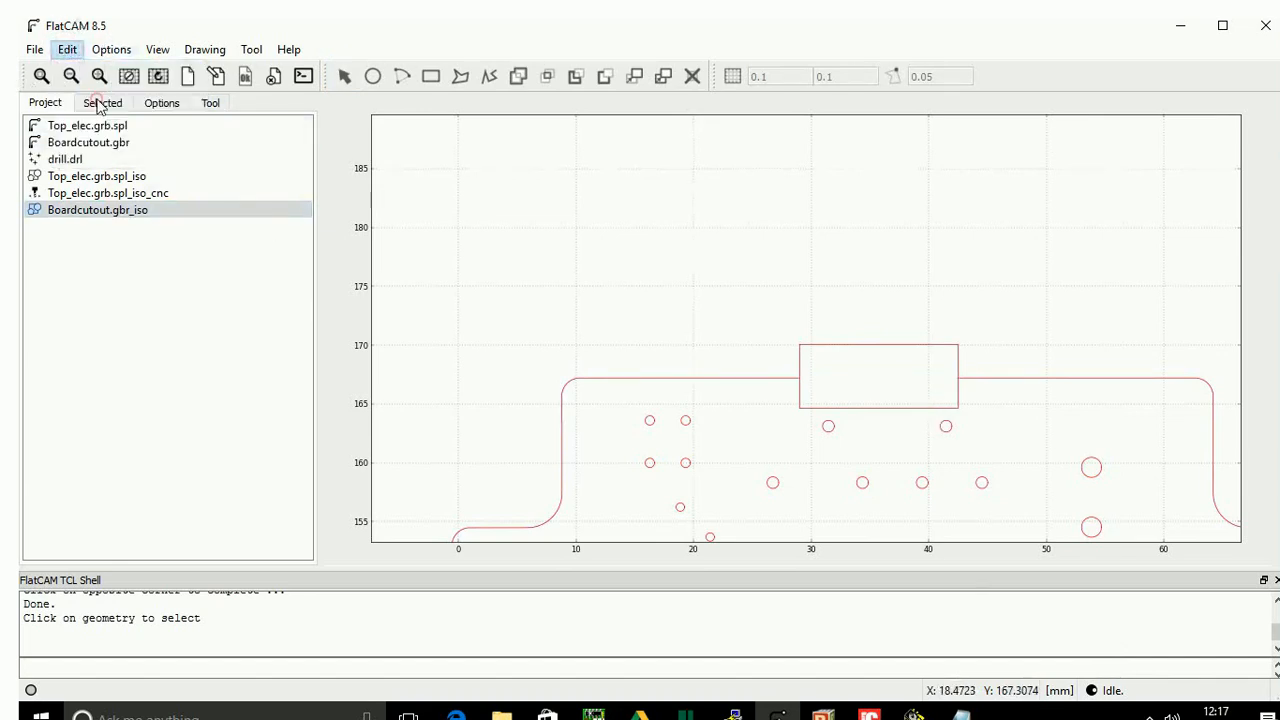
{"action": "left_click", "coordinate": [897, 346]}
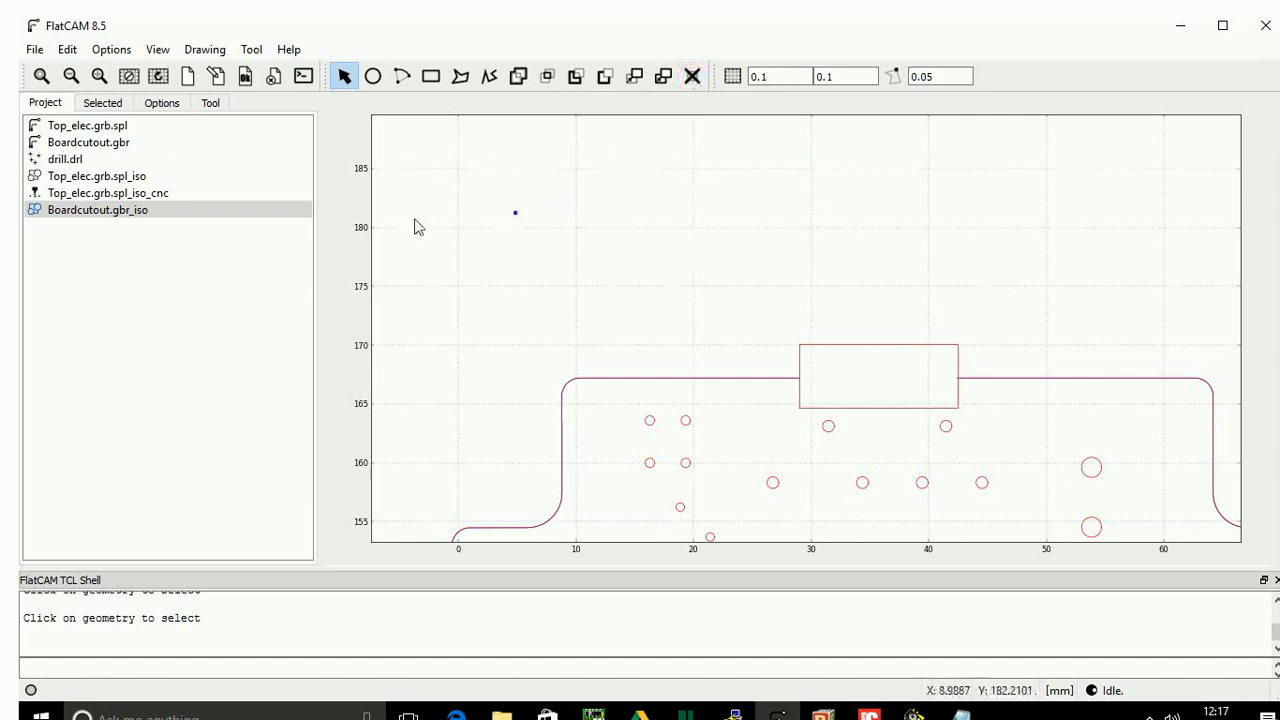
{"action": "left_click", "coordinate": [67, 50]}
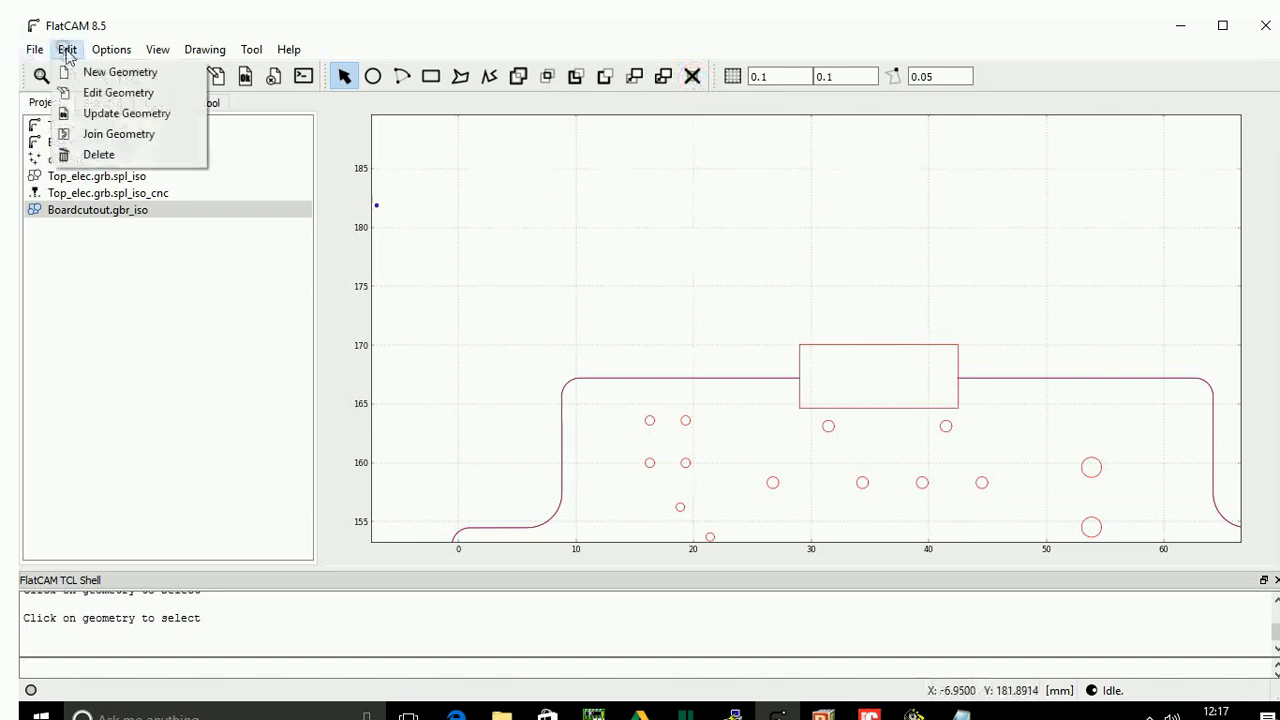
{"action": "left_click", "coordinate": [116, 113]}
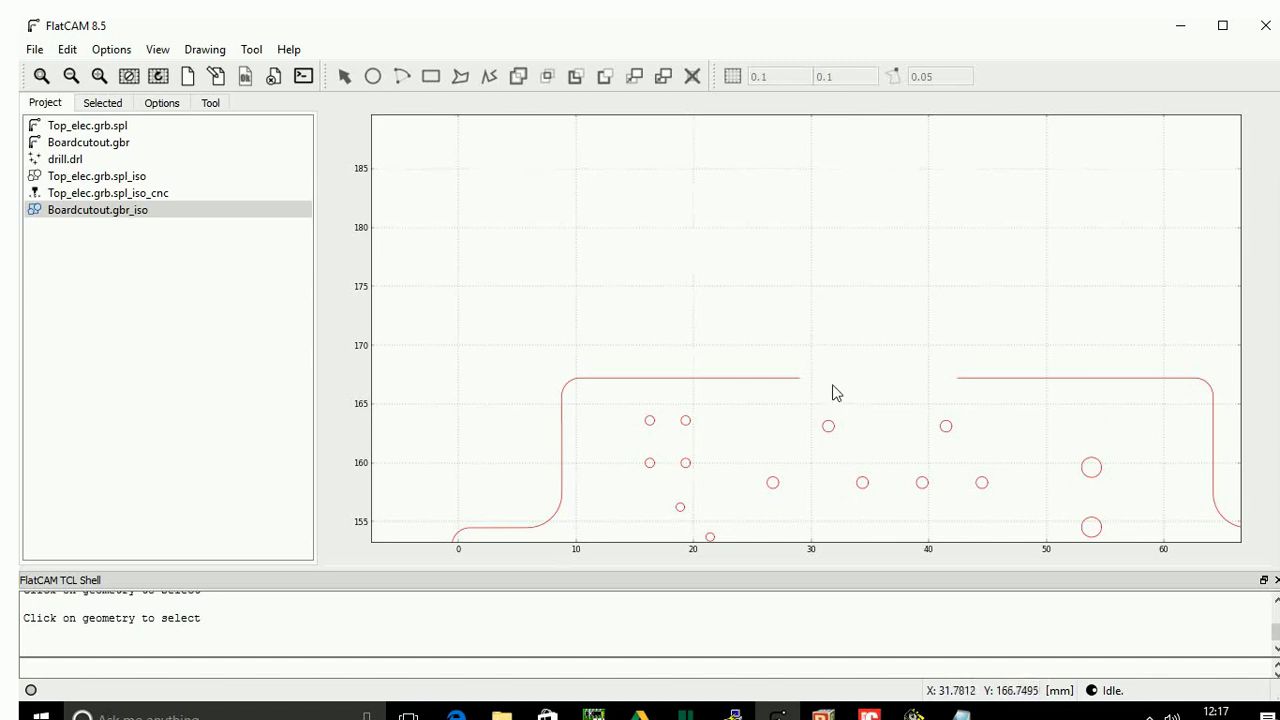
{"action": "scroll", "coordinate": [836, 392], "scroll_direction": "down", "scroll_amount": 1, "text": "ctrl"}
{"action": "scroll", "coordinate": [836, 384], "scroll_direction": "down", "scroll_amount": 1, "text": "ctrl"}
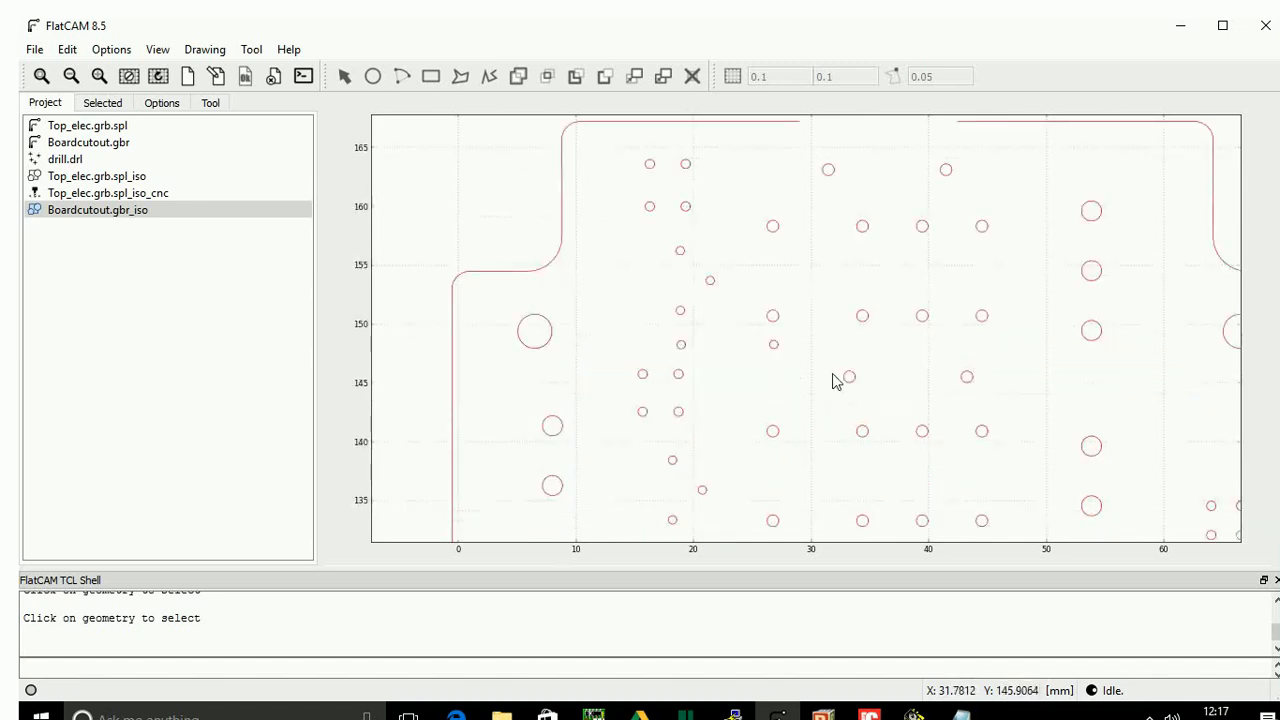
{"action": "scroll", "coordinate": [824, 351], "scroll_direction": "down", "scroll_amount": 1, "text": "ctrl"}
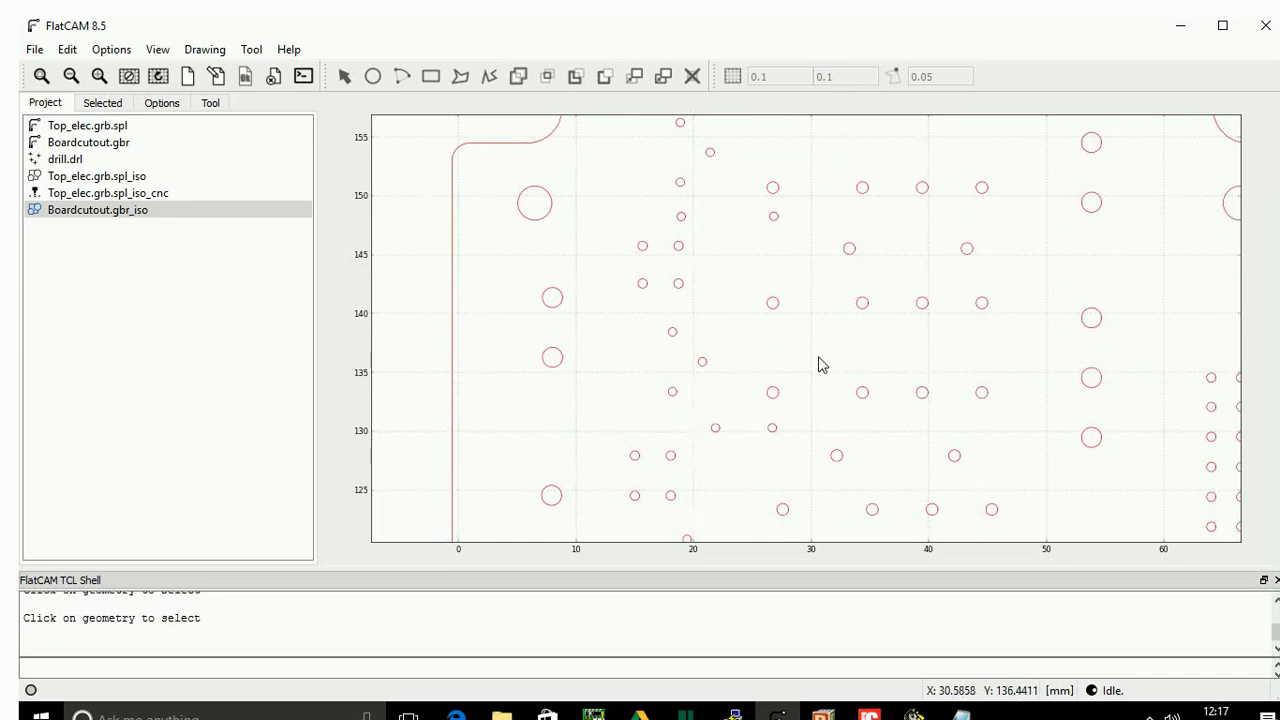
{"action": "key", "text": "1"}
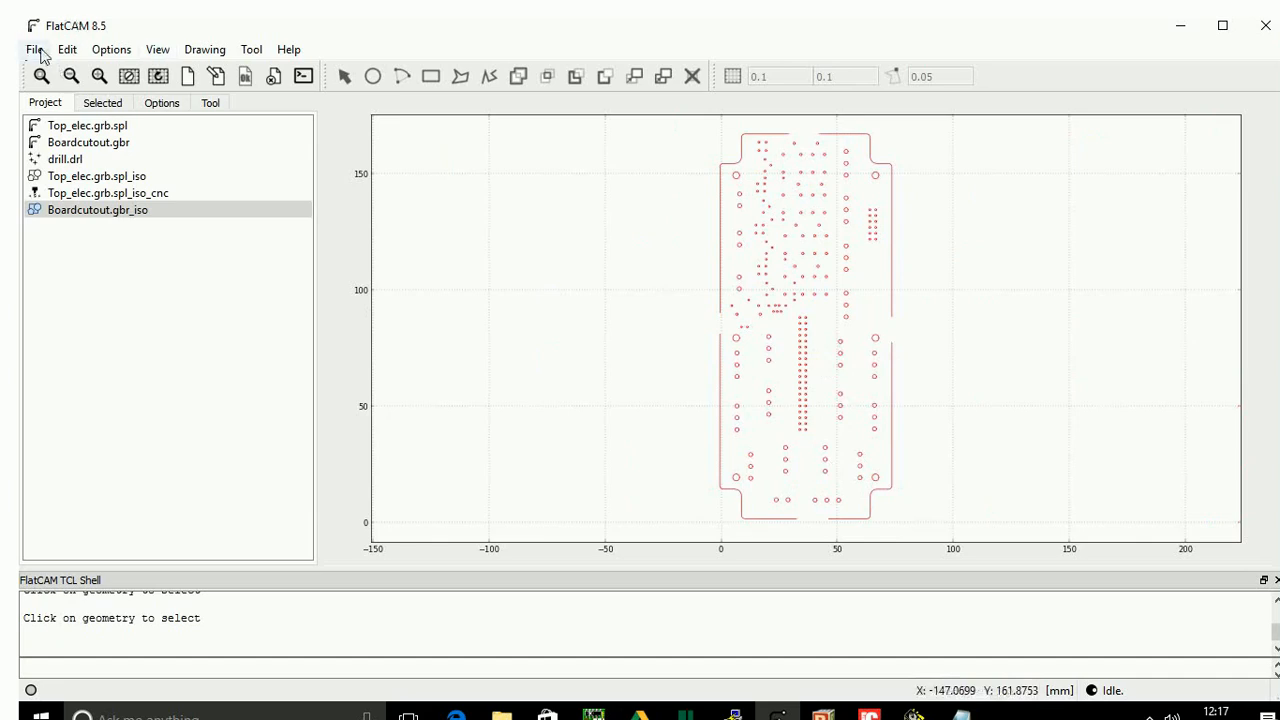
Open the CNC job settings of Boardcutout.gbr_iso and set Cut Z to -2 and Travel Z to 8.
{"action": "left_click", "coordinate": [118, 212]}
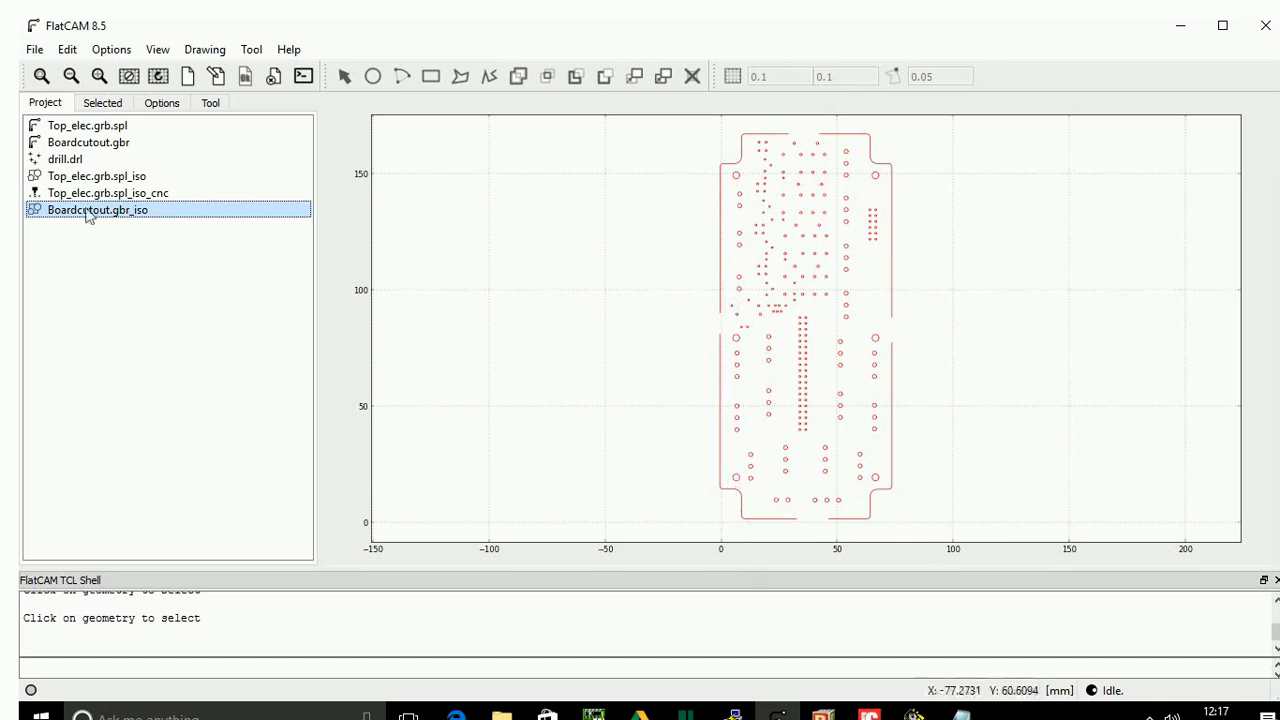
{"action": "left_click", "coordinate": [103, 103]}
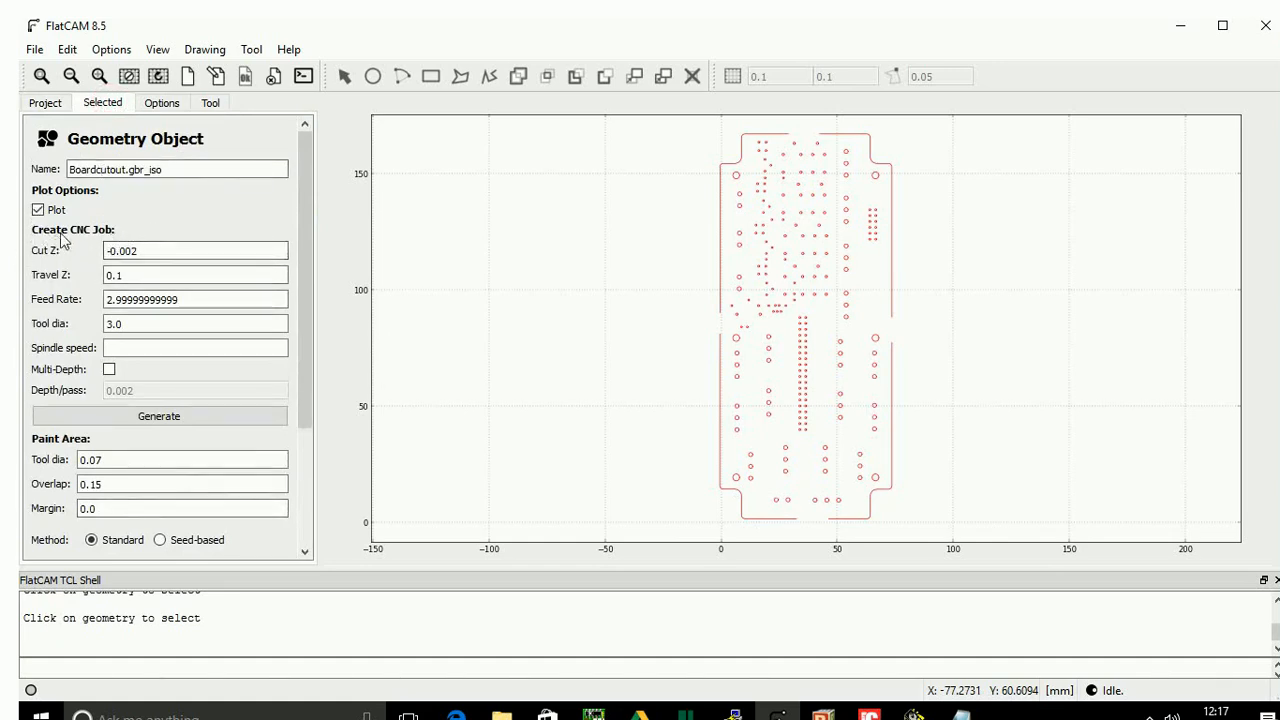
{"action": "left_click", "coordinate": [137, 251]}
{"action": "double_click", "coordinate": [137, 251]}
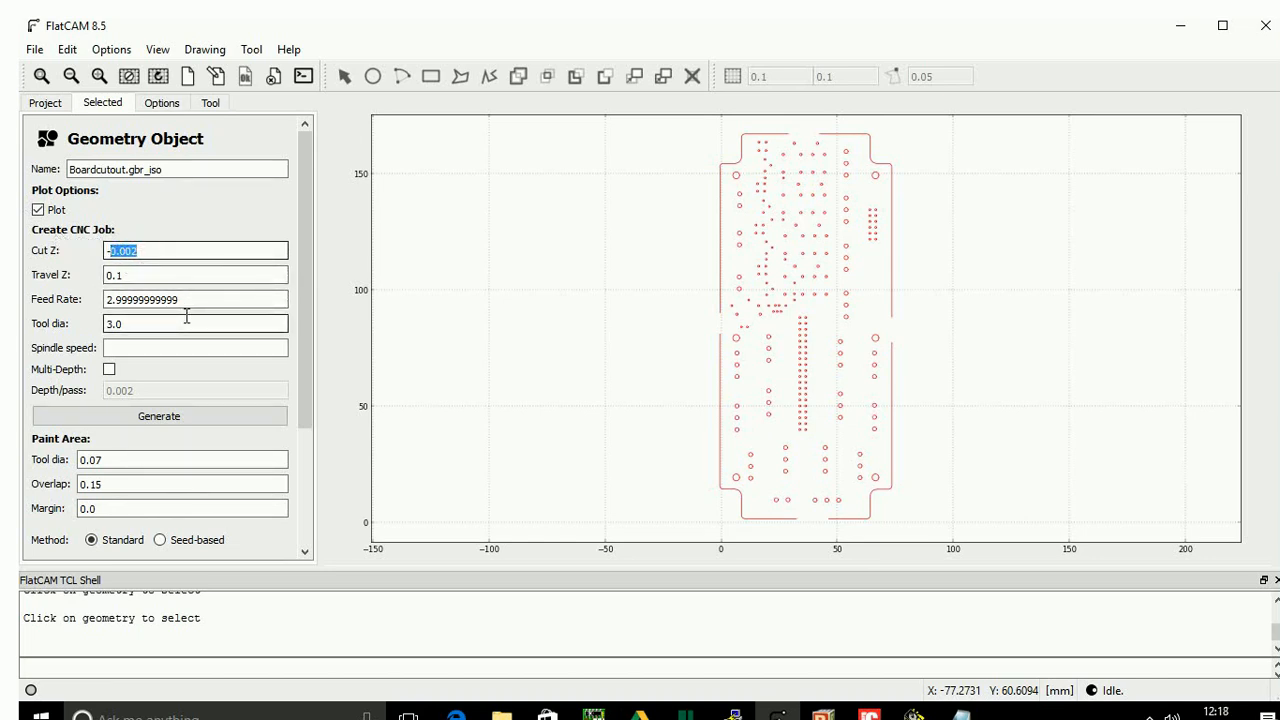
{"action": "type", "text": "-1"}
{"action": "key", "text": "BackSpace"}
{"action": "type", "text": "2"}
{"action": "left_click", "coordinate": [146, 275]}
{"action": "left_click_drag", "start_coordinate": [146, 275], "coordinate": [80, 276]}
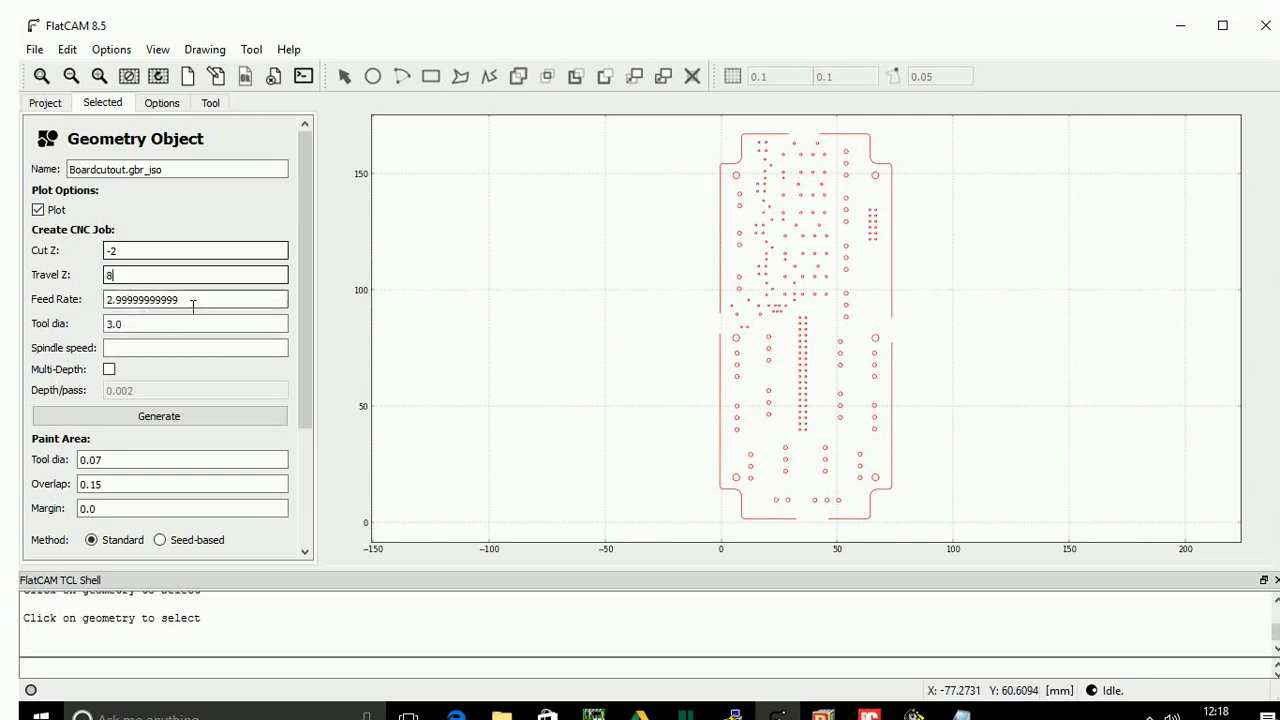
Set the feed rate to 200 and generate the CNC job for Boardcutout.gbr_iso.
{"action": "left_click_drag", "start_coordinate": [192, 299], "coordinate": [58, 308]}
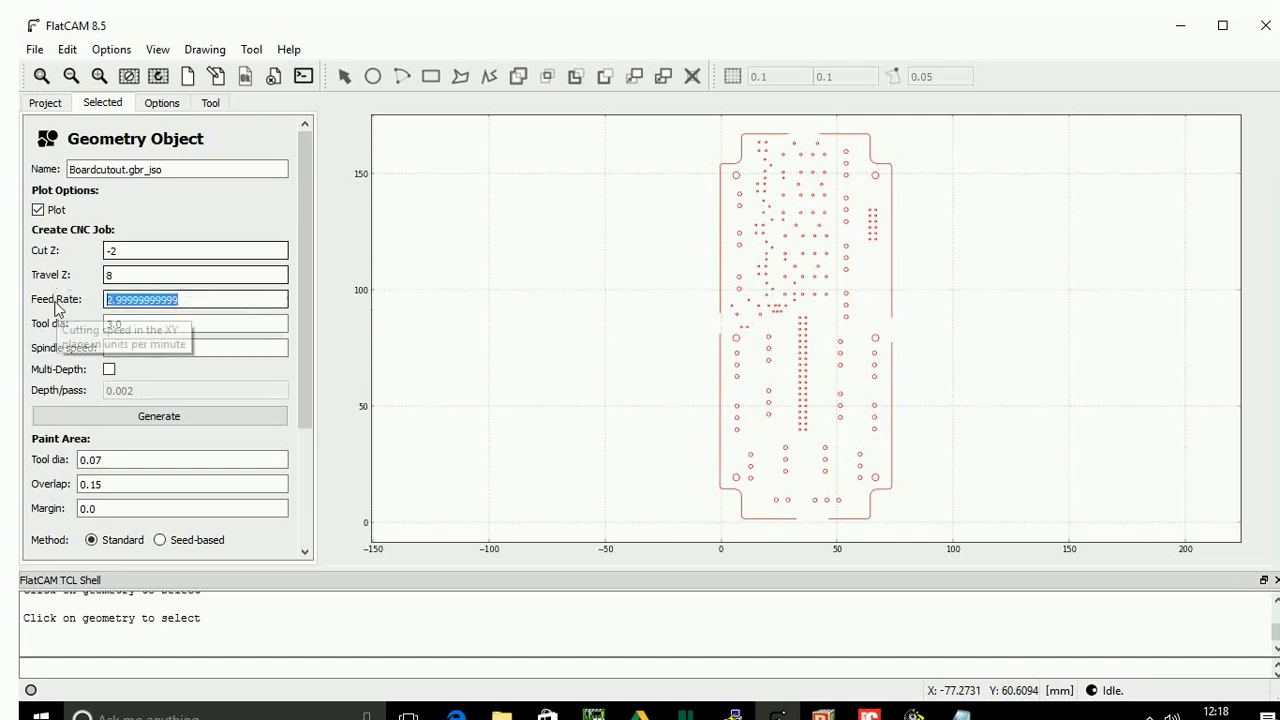
{"action": "type", "text": "200"}
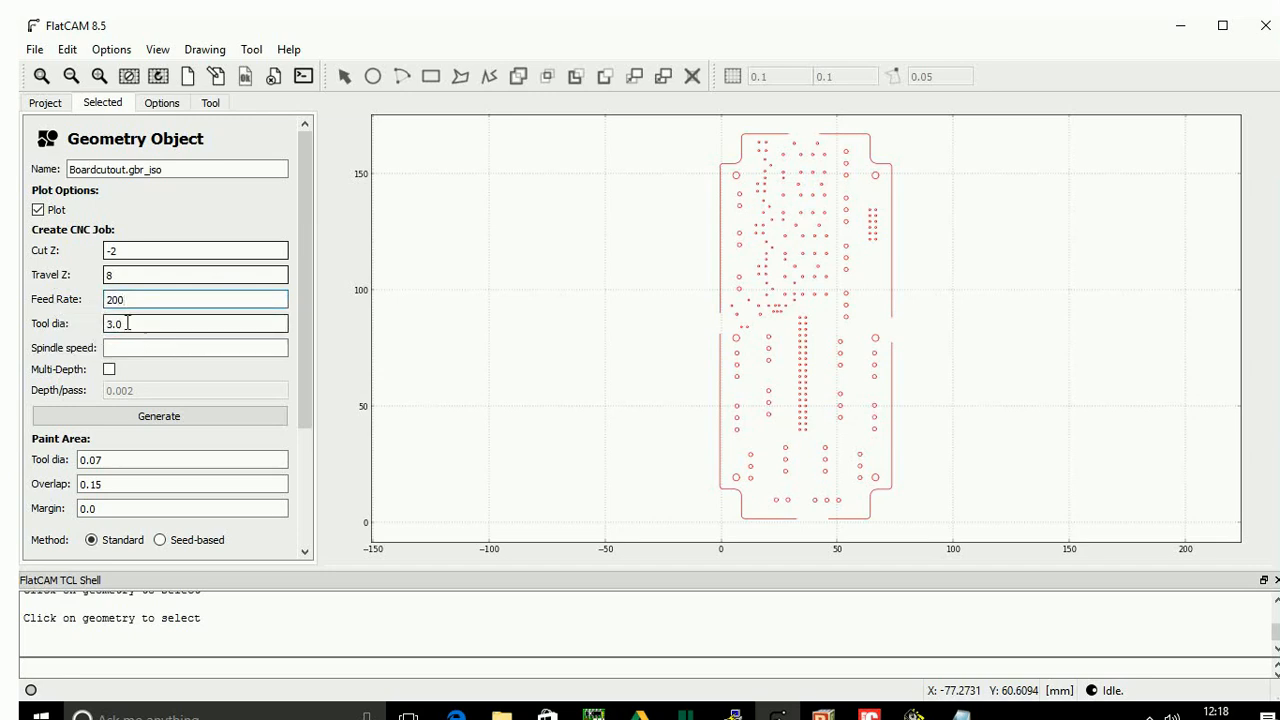
{"action": "left_click", "coordinate": [186, 423]}
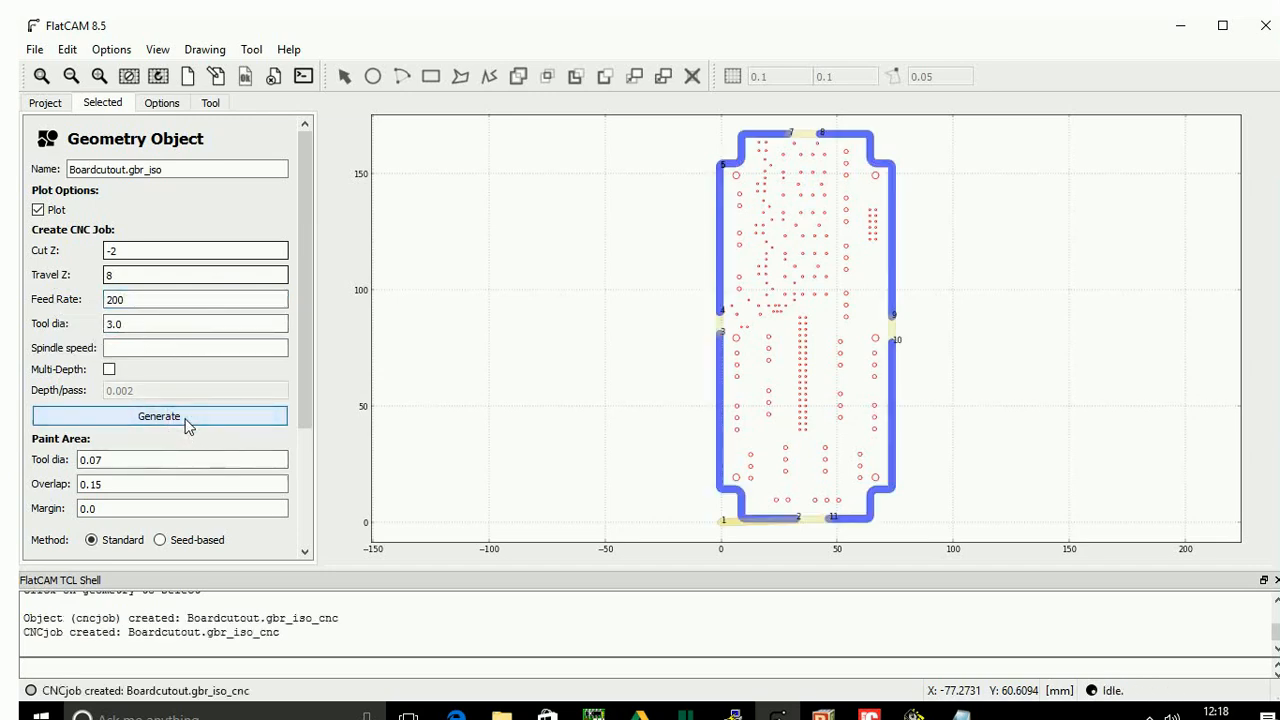
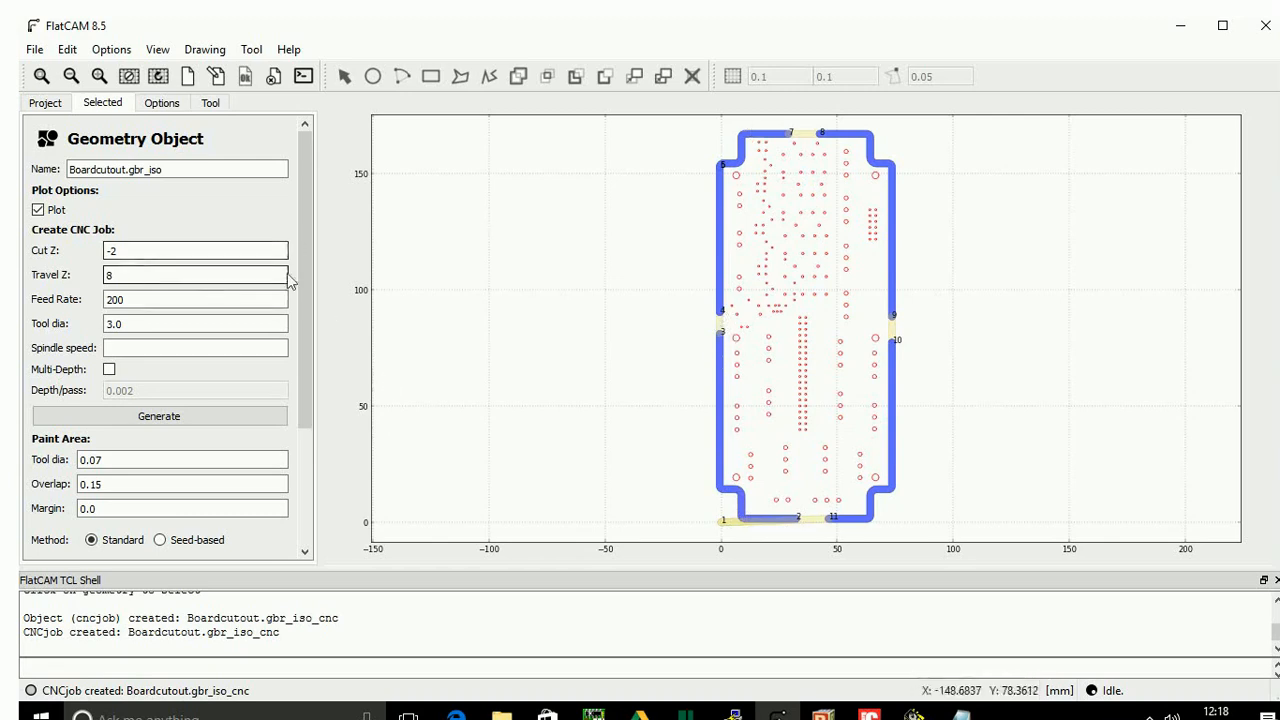
Open Boardcutout.gbr_iso_cnc and prepend the lines G00 Z10 and G00 X0 Y0 to its G-code.
{"action": "left_click", "coordinate": [45, 103]}
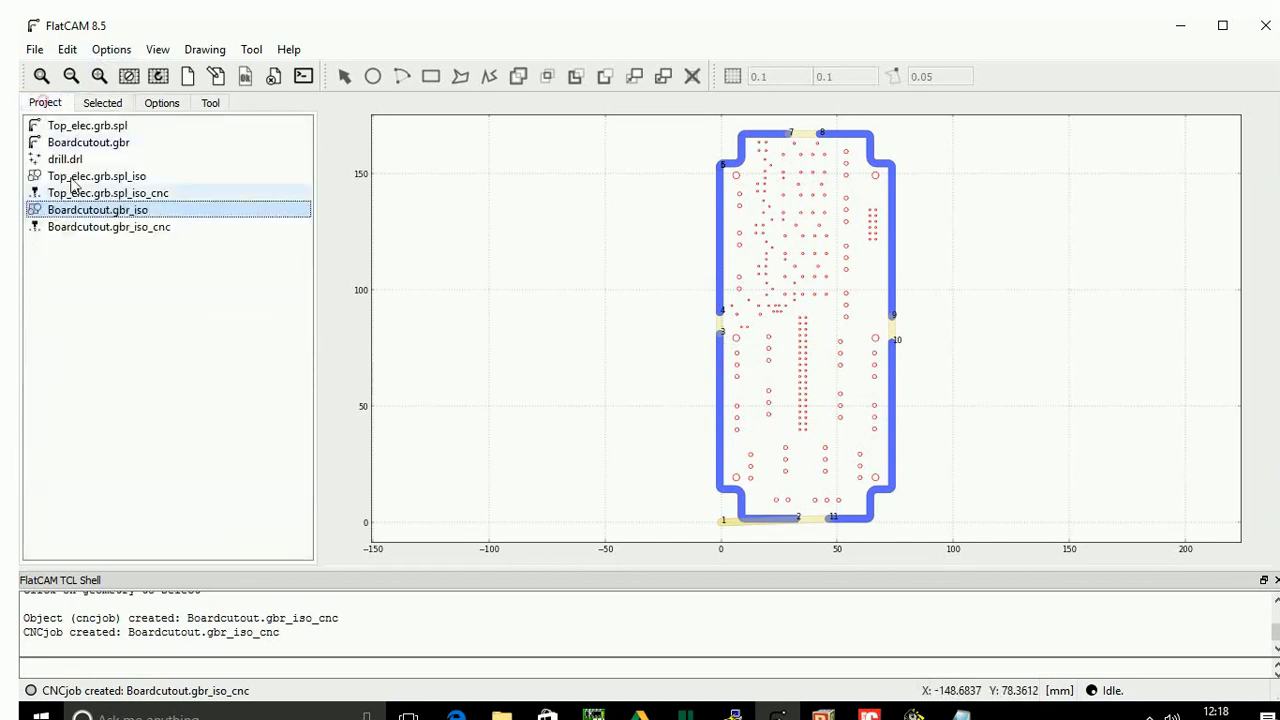
{"action": "left_click", "coordinate": [112, 228]}
{"action": "left_click", "coordinate": [102, 103]}
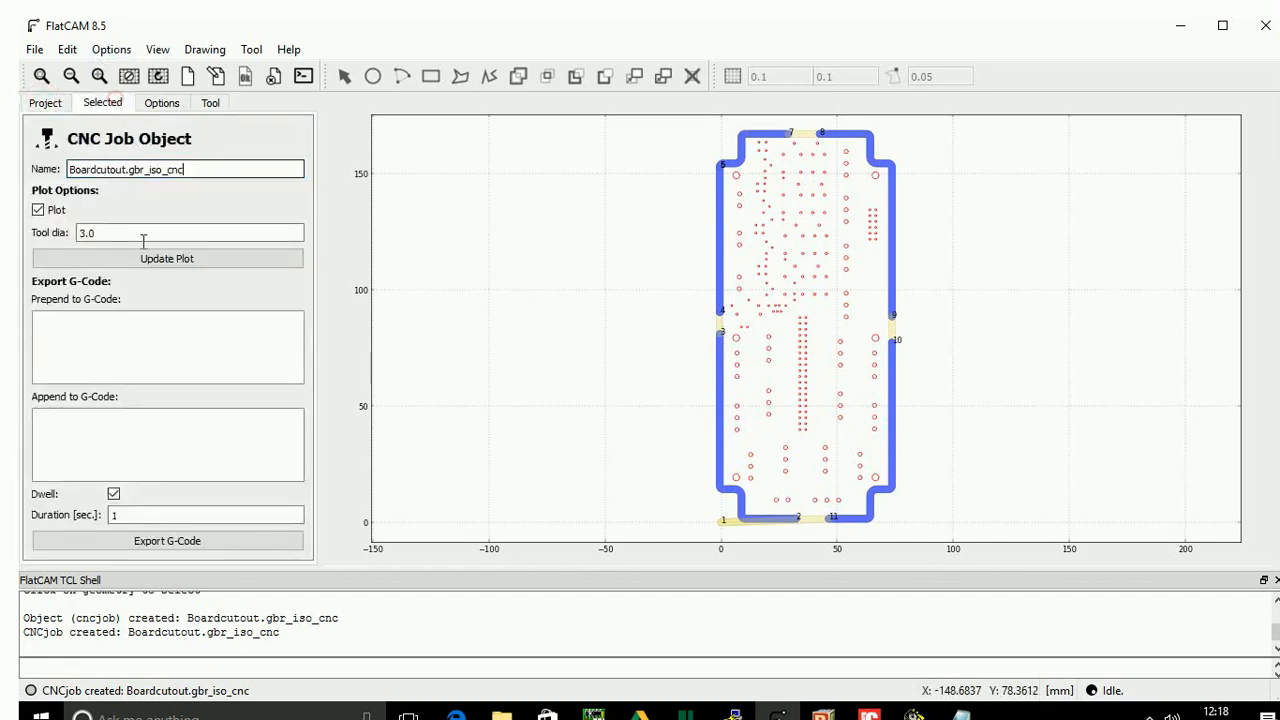
{"action": "left_click", "coordinate": [65, 334]}
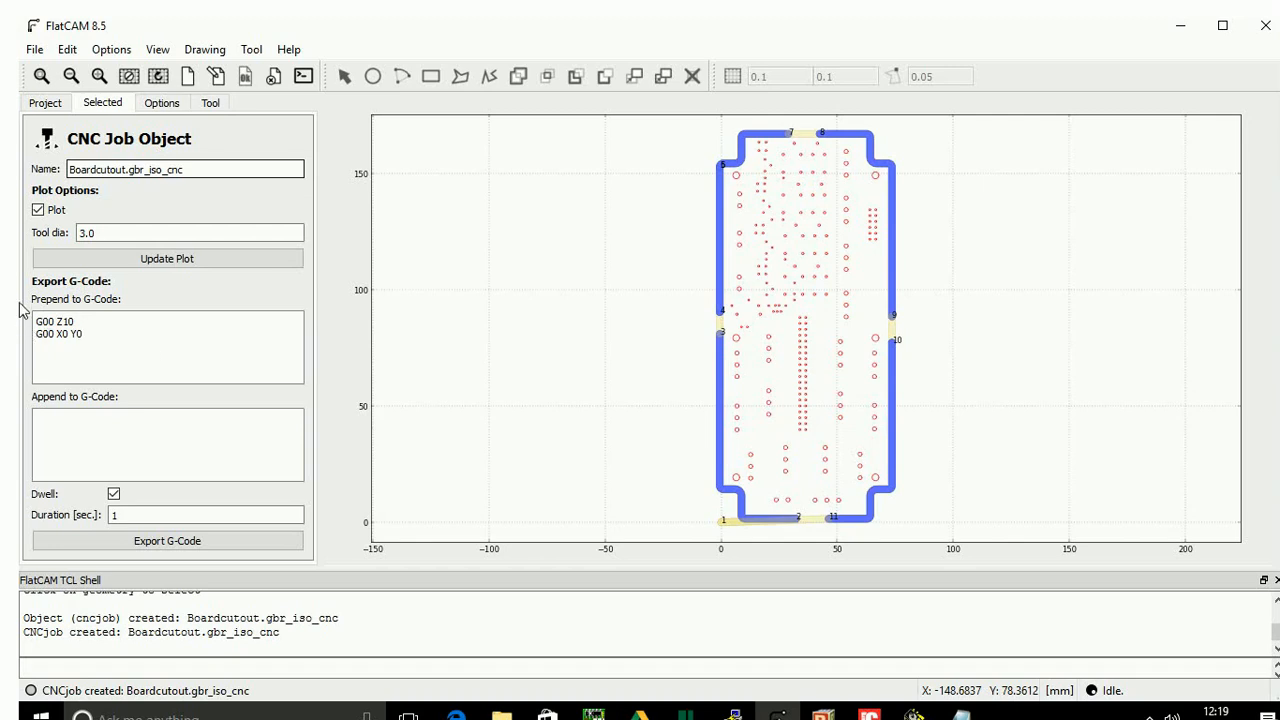
Copy the prepended lines into the appended G-code and change the second appended line to G00 Y250.
{"action": "left_click_drag", "start_coordinate": [37, 320], "coordinate": [115, 341]}
{"action": "key", "text": "ctrl+c"}
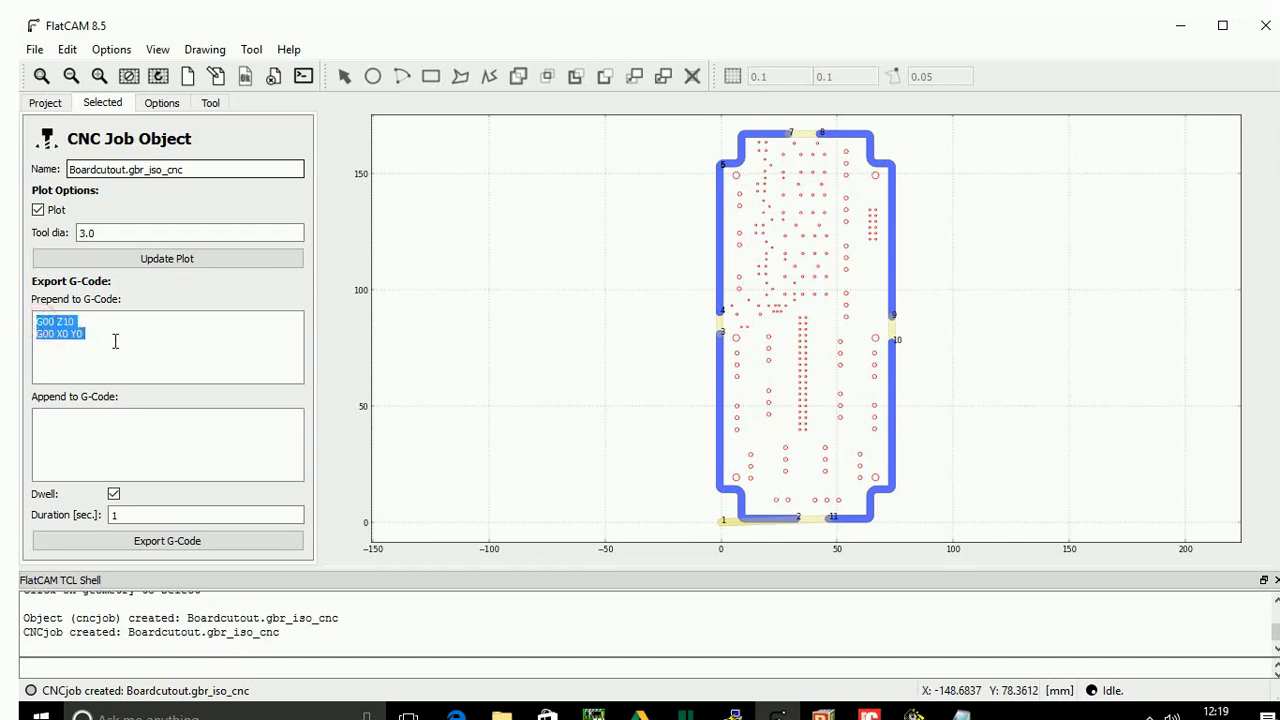
{"action": "left_click", "coordinate": [48, 418]}
{"action": "key", "text": "ctrl+v"}
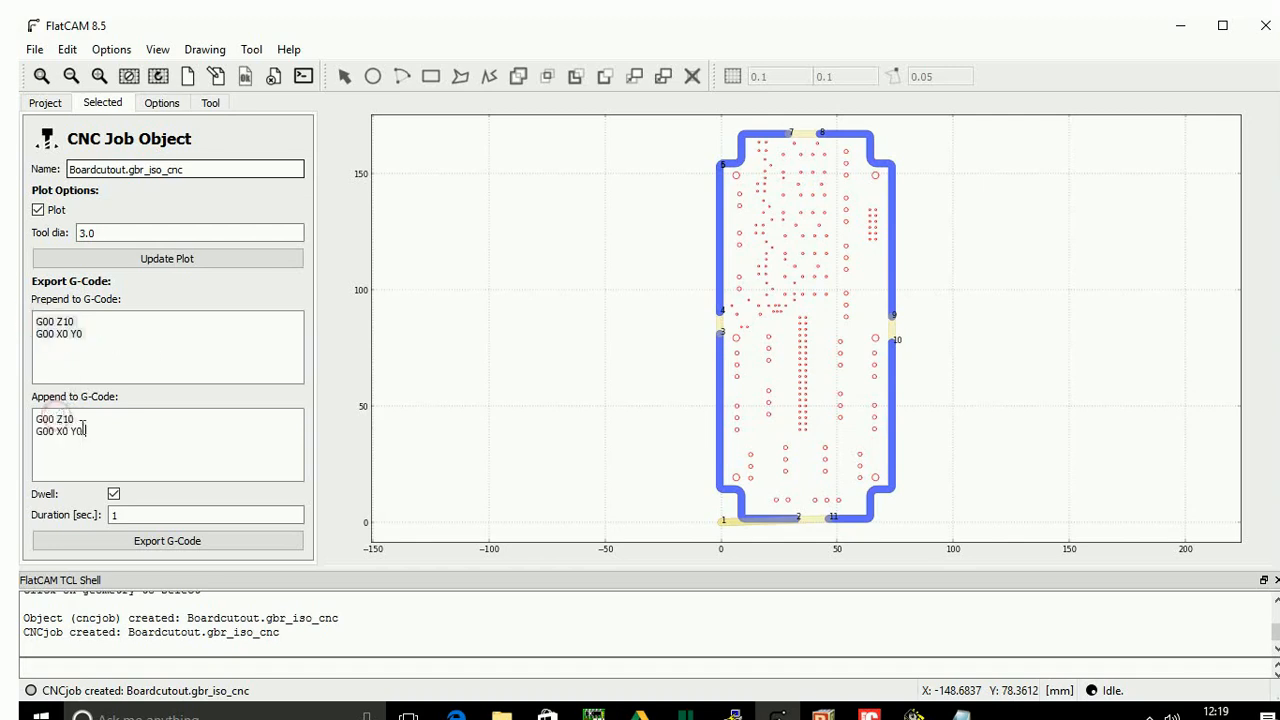
{"action": "left_click_drag", "start_coordinate": [81, 433], "coordinate": [60, 432]}
{"action": "left_click", "coordinate": [94, 429]}
{"action": "type", "text": "2"}
Export the board cutout G-code to the G-code folder as border cout out_gcode.txt.
{"action": "left_click", "coordinate": [249, 541]}
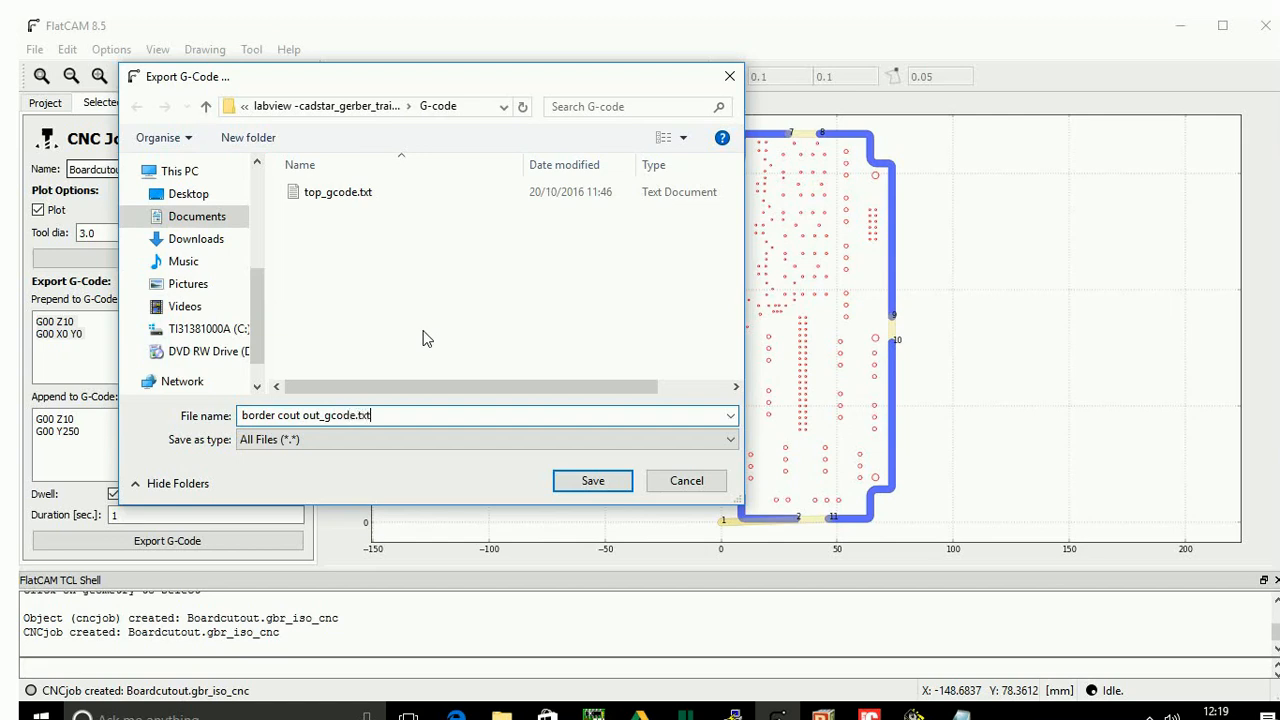
{"action": "left_click", "coordinate": [592, 481]}
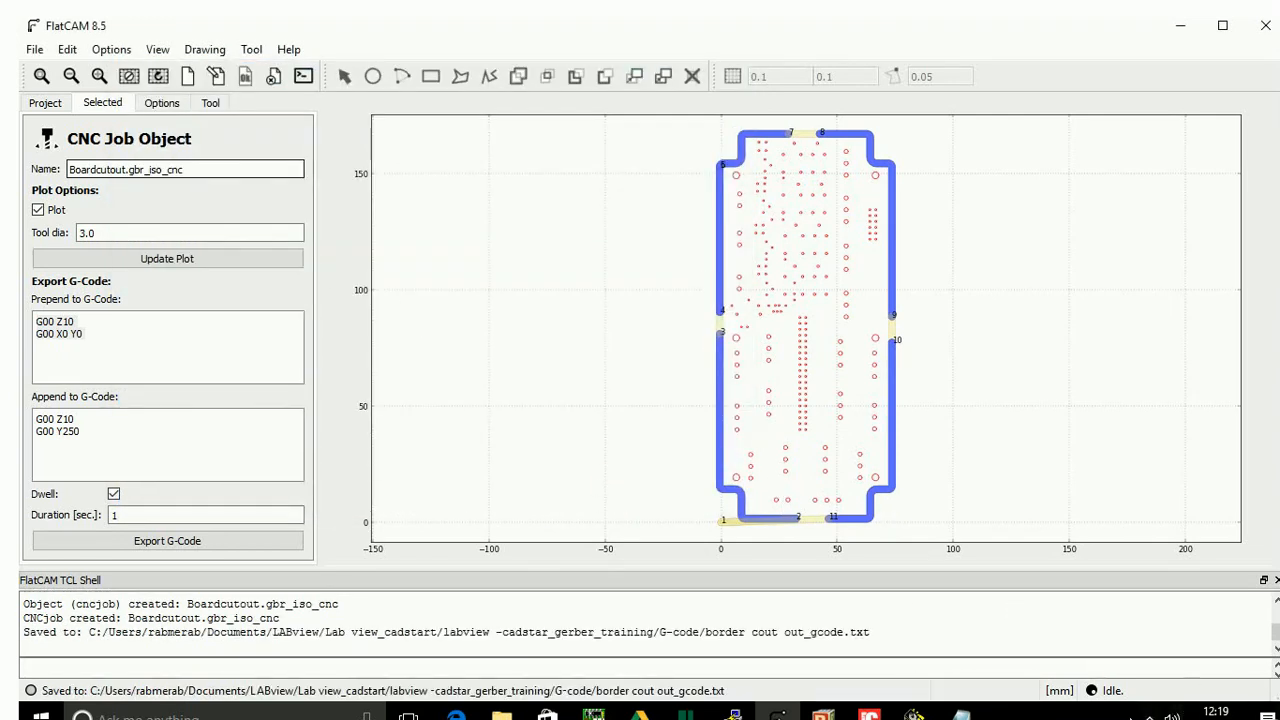
{"action": "type", "text": "r"}
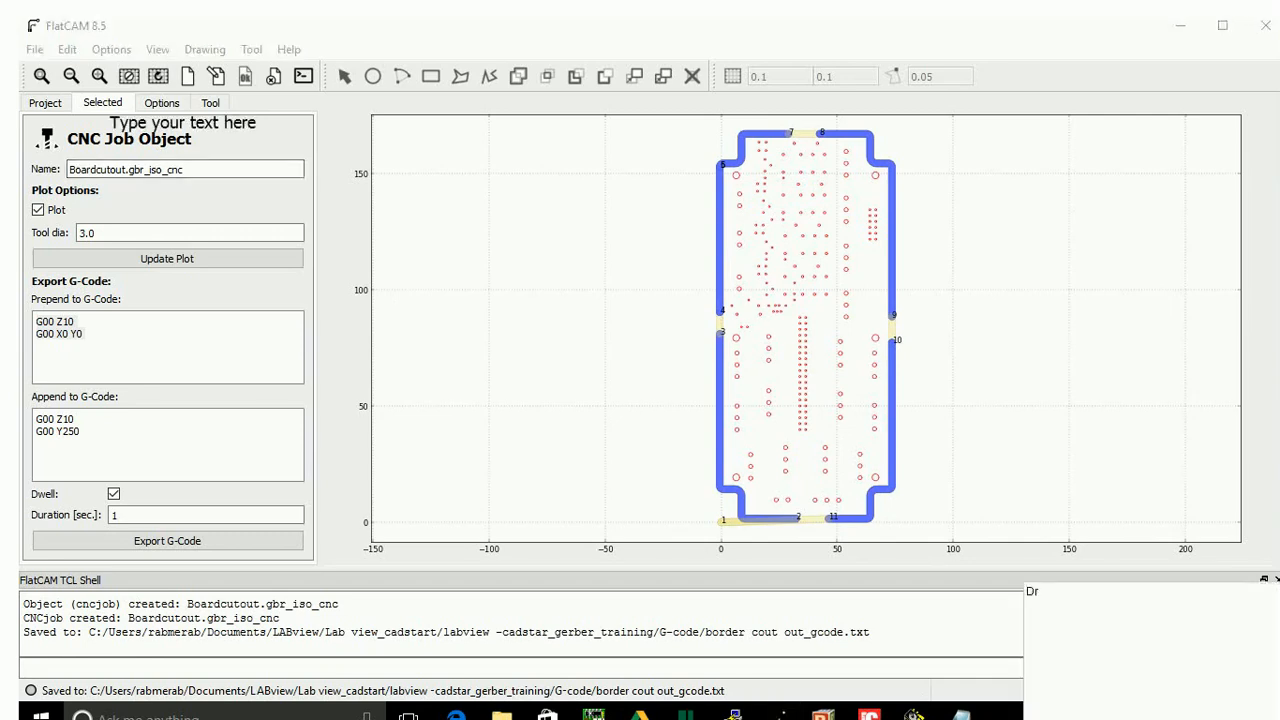
{"action": "type", "text": "ill f"}
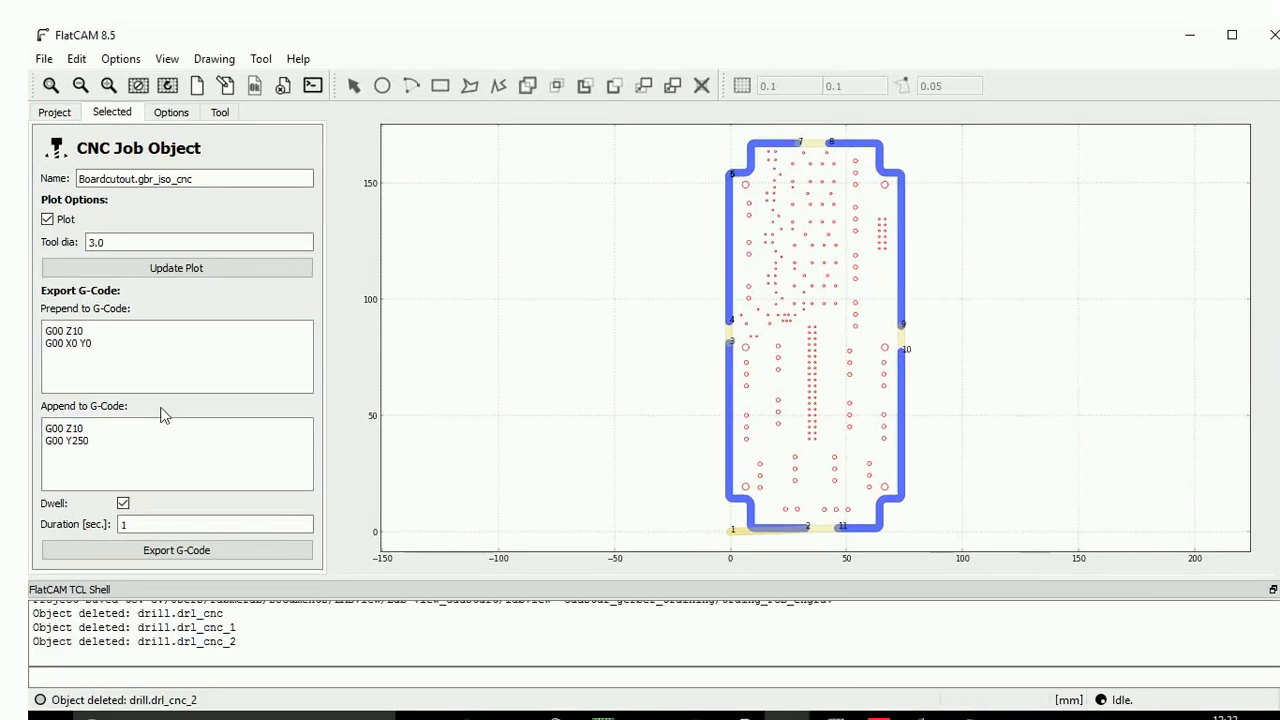
Hide the plot of Boardcutout.gbr_iso_cnc and open the settings of the drill.drl object.
{"action": "left_click", "coordinate": [47, 220]}
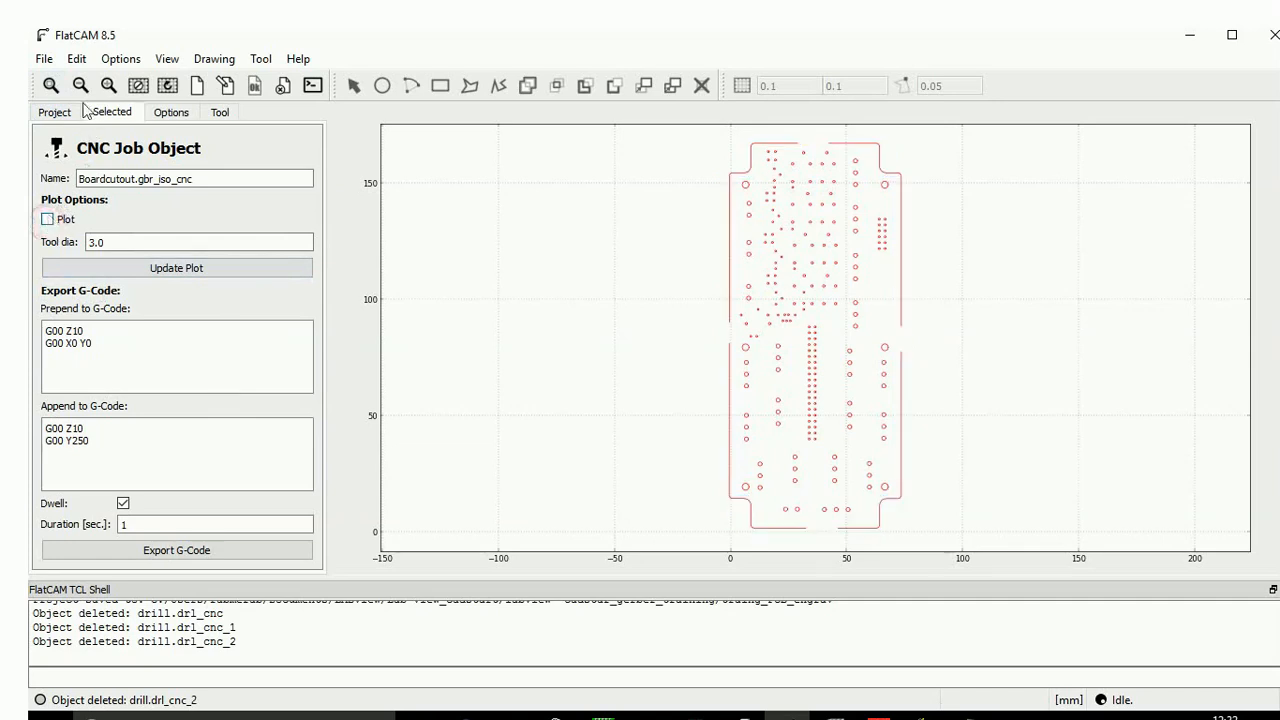
{"action": "left_click", "coordinate": [52, 114]}
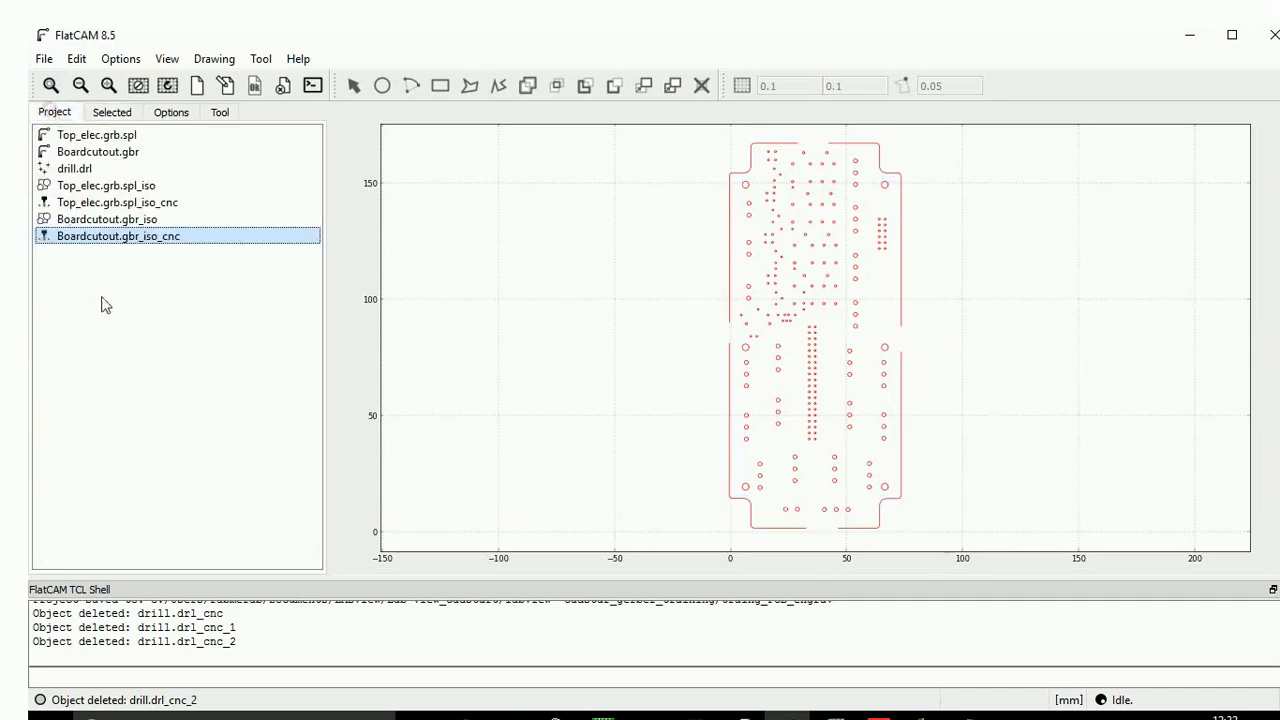
{"action": "left_click", "coordinate": [80, 169]}
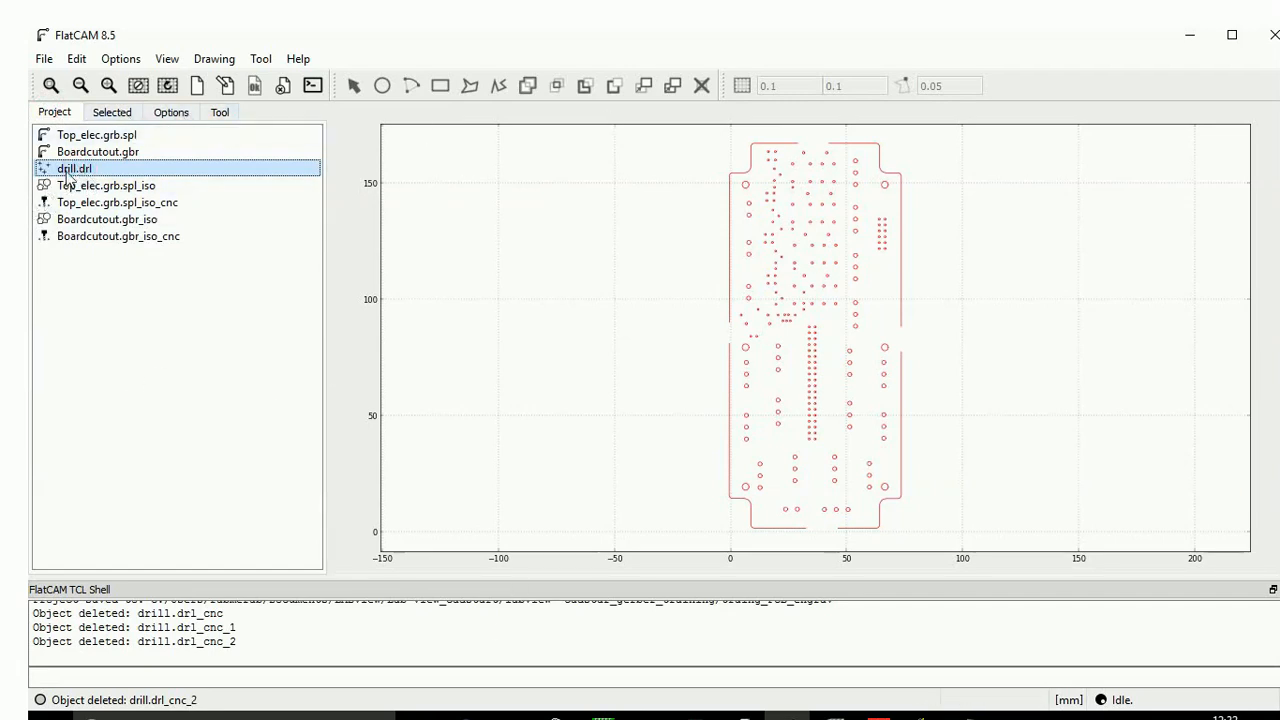
{"action": "left_click", "coordinate": [105, 116]}
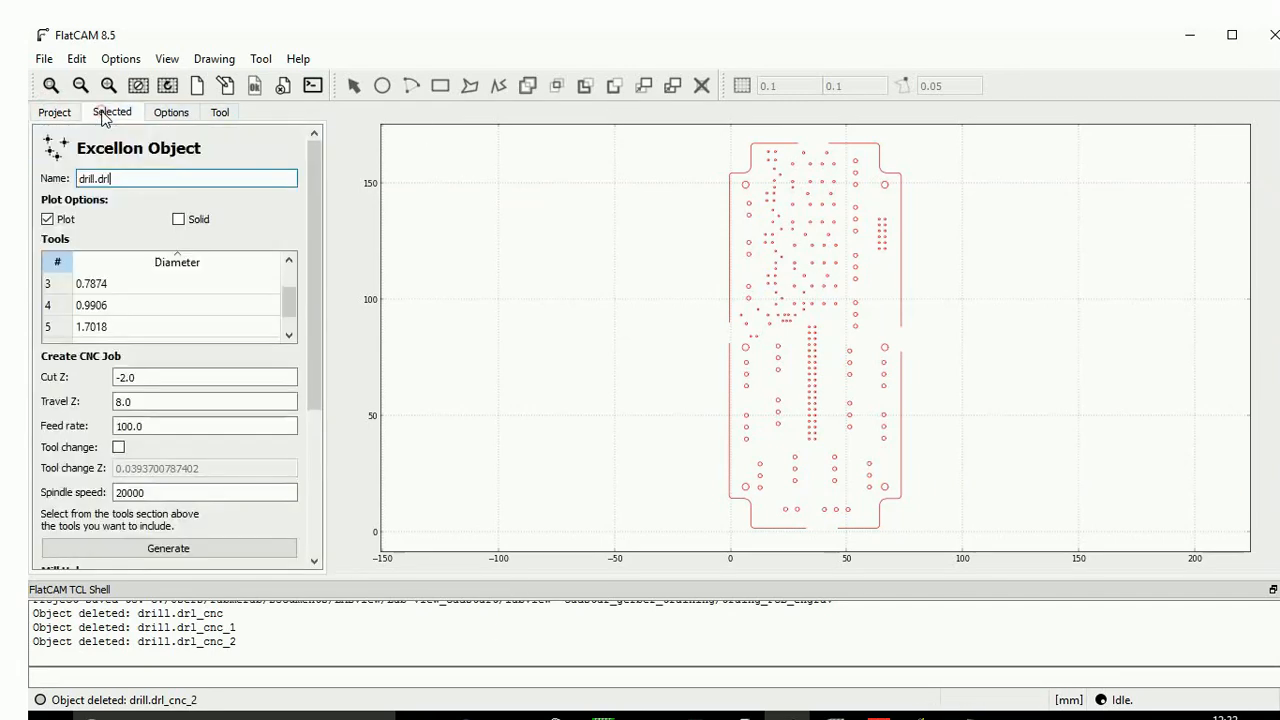
Clear the tool selection of drill.drl and examine the drill diameters throughout its tool table.
{"action": "left_click", "coordinate": [289, 262]}
{"action": "left_click", "coordinate": [289, 262]}
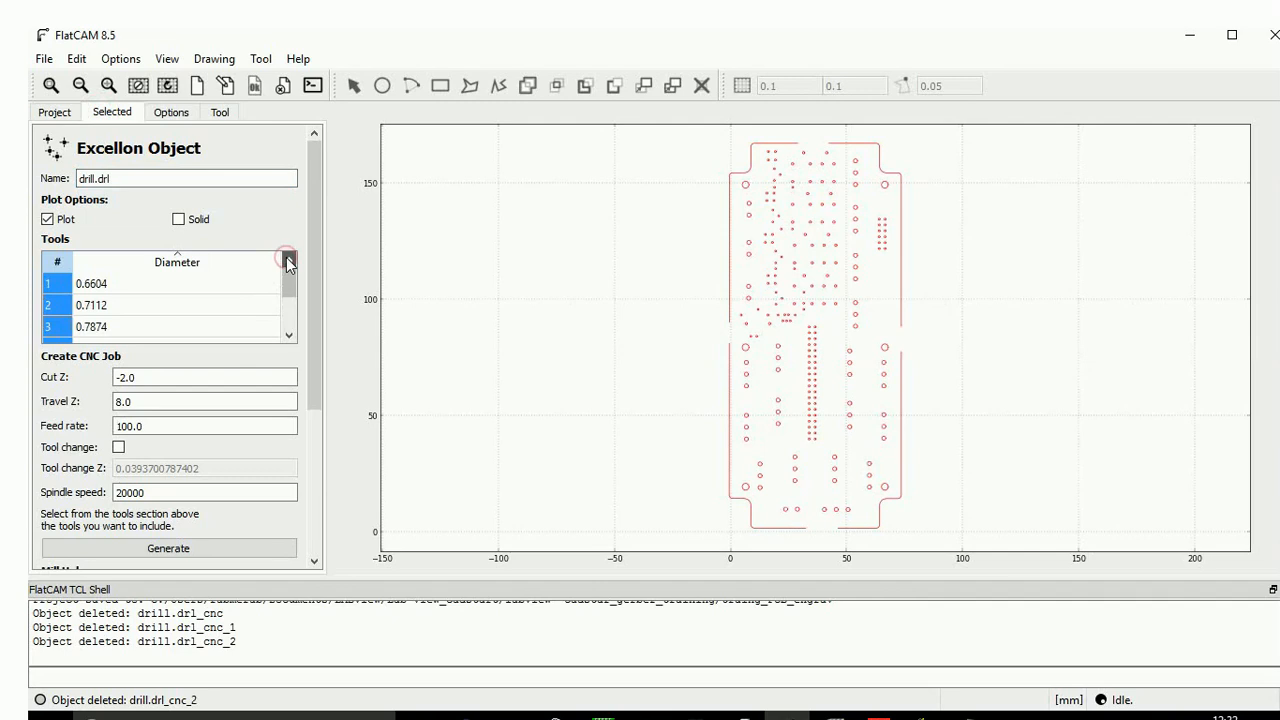
{"action": "left_click", "coordinate": [91, 284]}
{"action": "left_click", "coordinate": [105, 306]}
{"action": "left_click", "coordinate": [102, 328]}
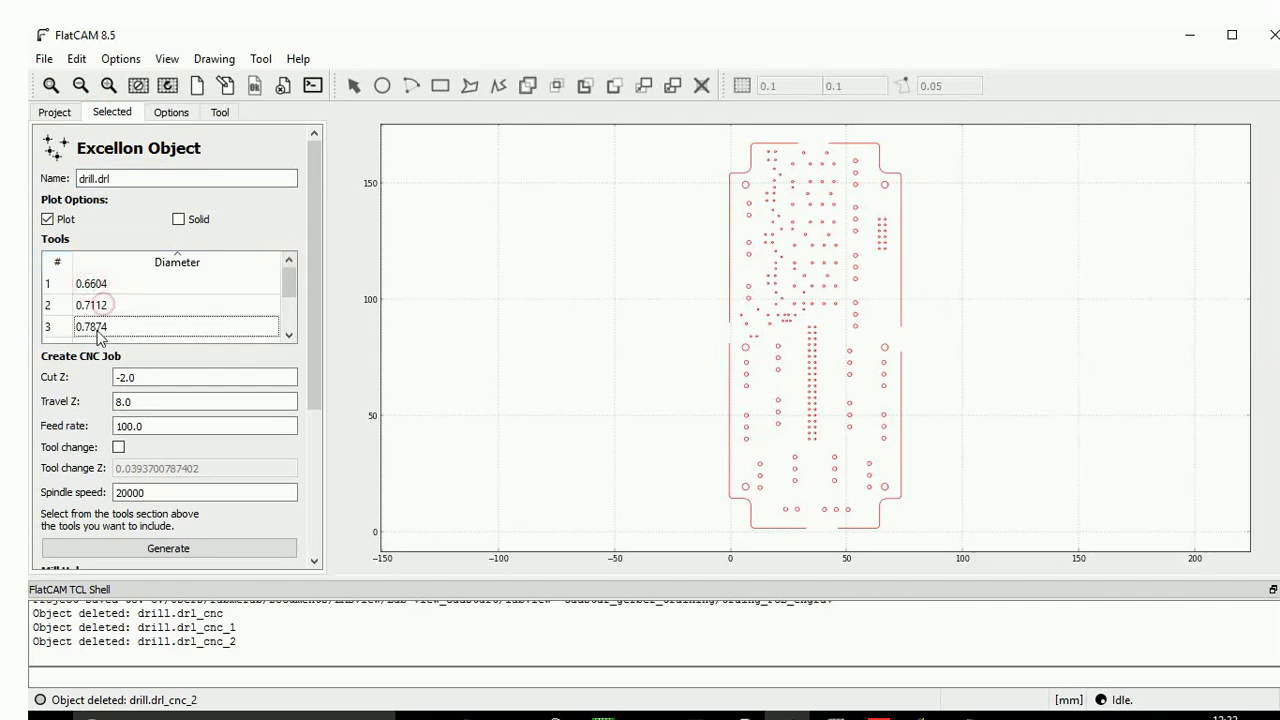
{"action": "left_click", "coordinate": [289, 337]}
{"action": "left_click", "coordinate": [289, 337]}
{"action": "left_click", "coordinate": [289, 337]}
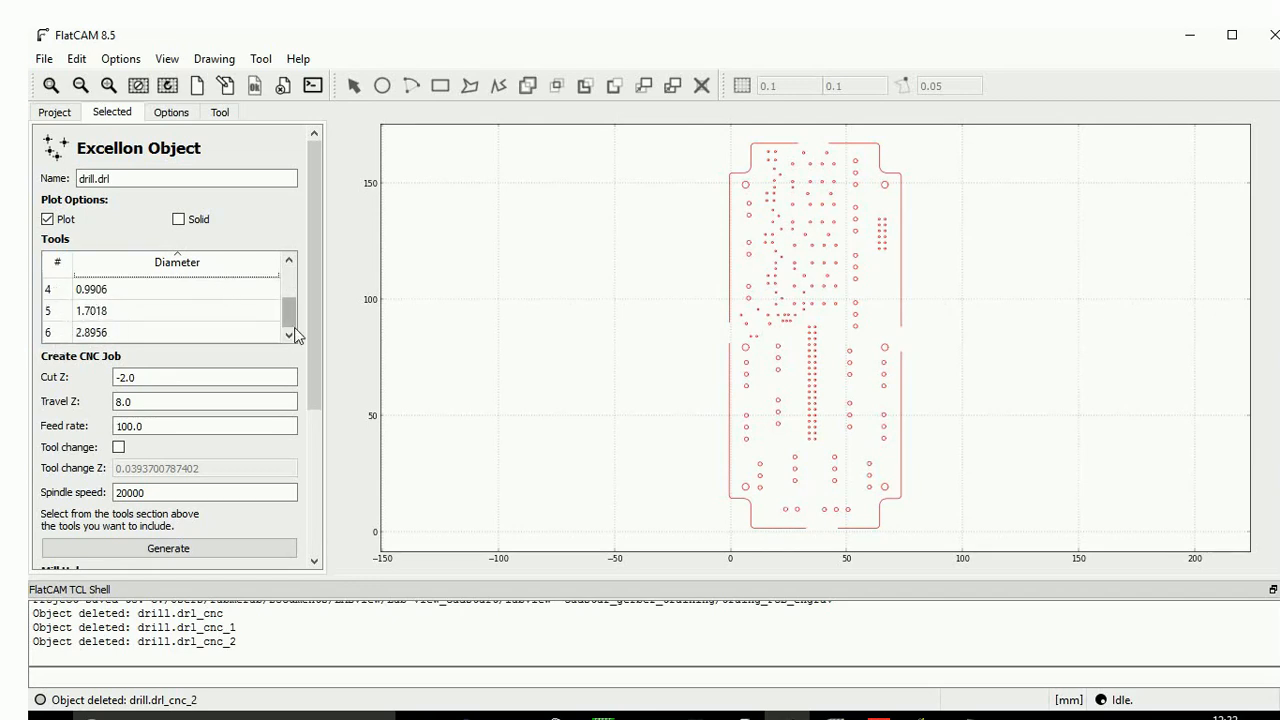
{"action": "left_click", "coordinate": [290, 259]}
{"action": "left_click", "coordinate": [290, 259]}
{"action": "left_click", "coordinate": [290, 259]}
{"action": "left_click", "coordinate": [289, 336]}
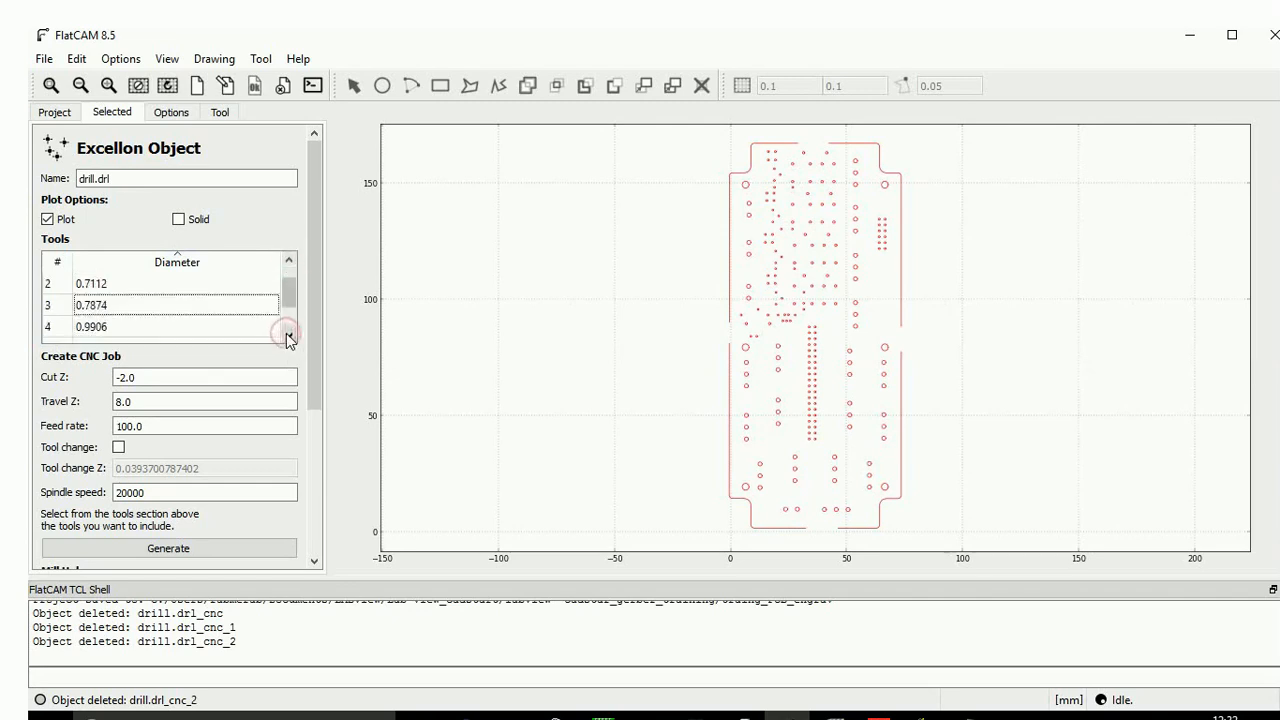
{"action": "left_click", "coordinate": [289, 336]}
{"action": "left_click", "coordinate": [289, 336]}
{"action": "left_click", "coordinate": [289, 260]}
{"action": "left_click", "coordinate": [289, 260]}
{"action": "left_click", "coordinate": [289, 260]}
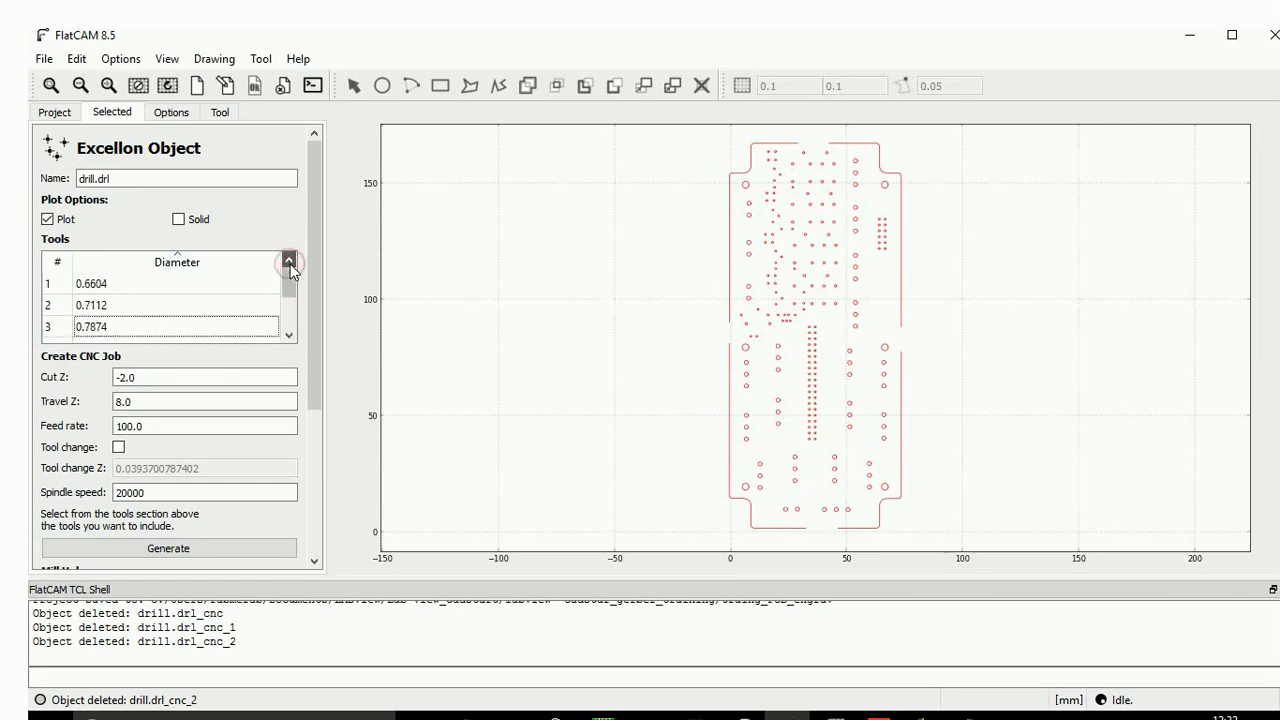
{"action": "left_click", "coordinate": [289, 336]}
{"action": "left_click", "coordinate": [289, 336]}
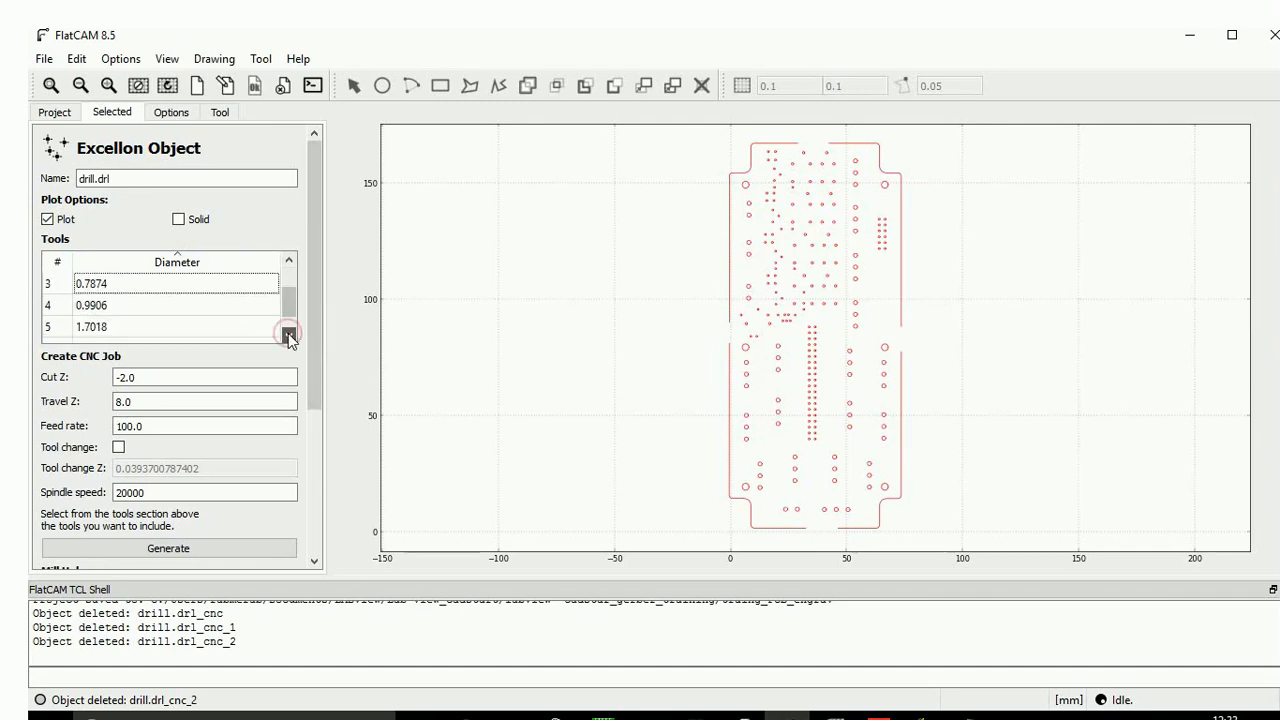
Review the tool diameters of drill.drl from the smallest up to tool 6 to decide which ones share a drill bit.
{"action": "left_click", "coordinate": [98, 309]}
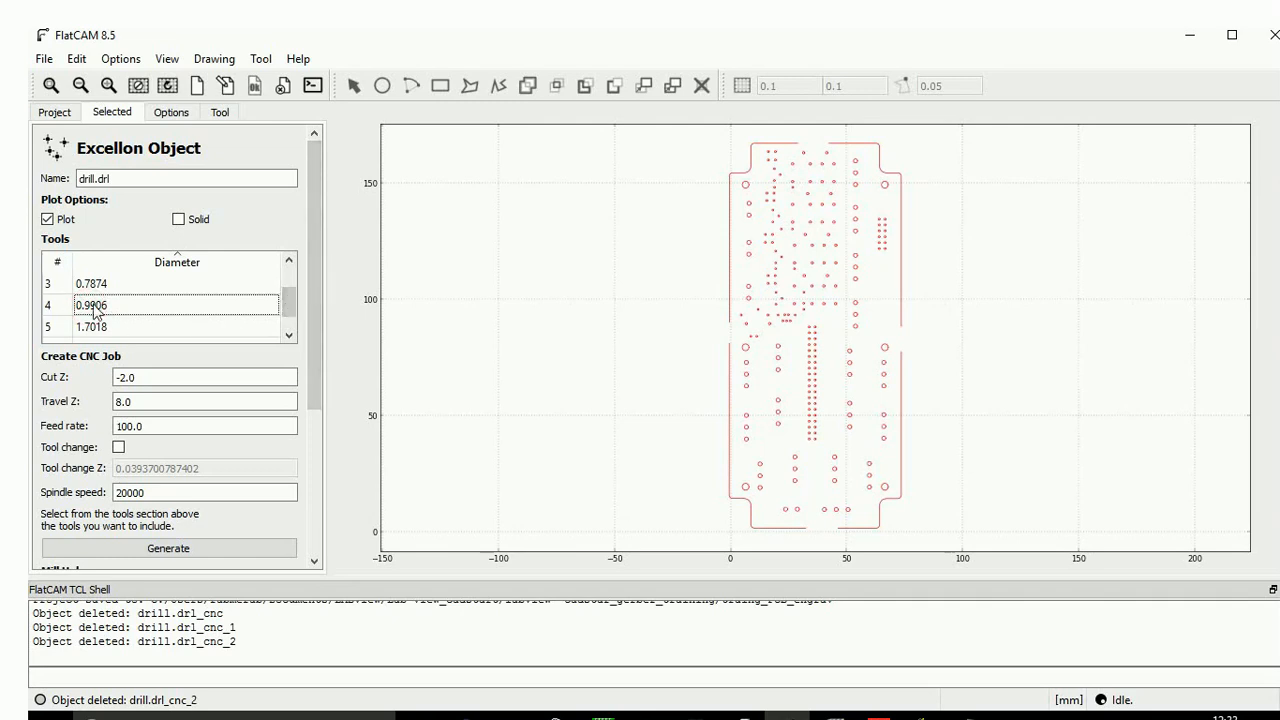
{"action": "left_click", "coordinate": [289, 260]}
{"action": "left_click", "coordinate": [289, 260]}
{"action": "left_click", "coordinate": [75, 285]}
{"action": "left_click", "coordinate": [100, 305]}
{"action": "left_click", "coordinate": [100, 326]}
{"action": "left_click", "coordinate": [290, 335]}
{"action": "left_click", "coordinate": [290, 335]}
{"action": "left_click", "coordinate": [290, 335]}
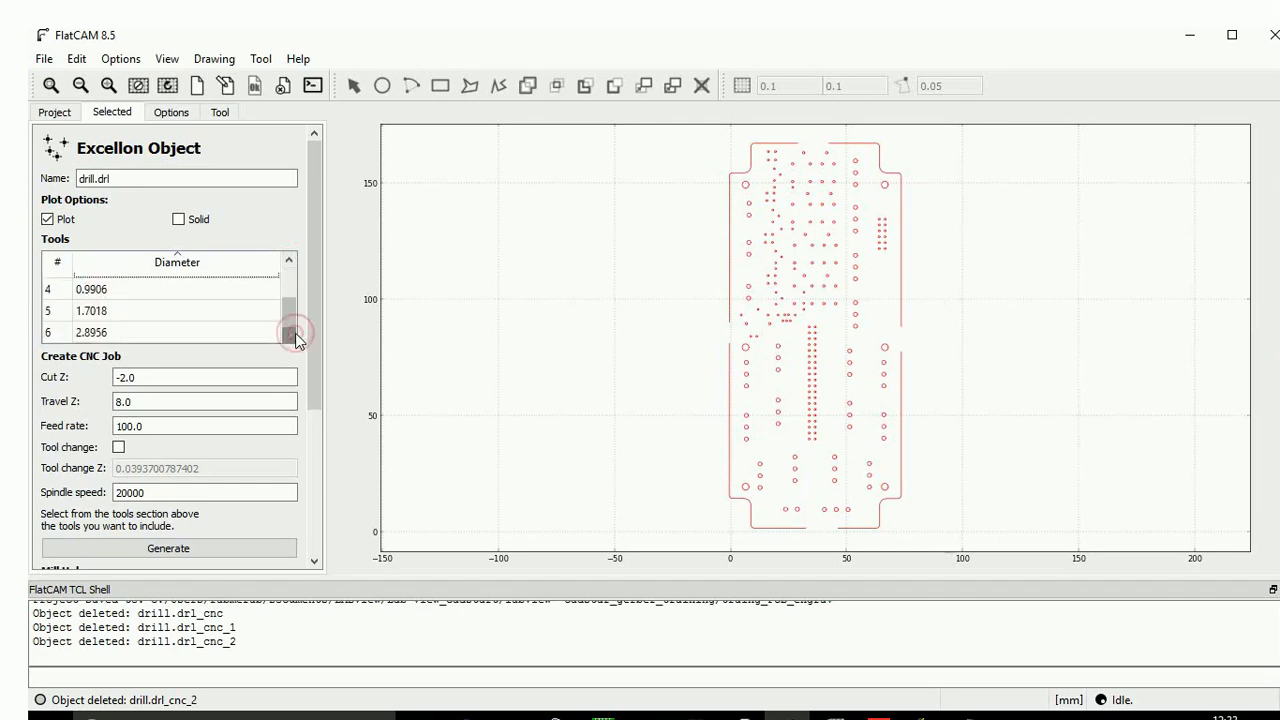
{"action": "left_click", "coordinate": [102, 311]}
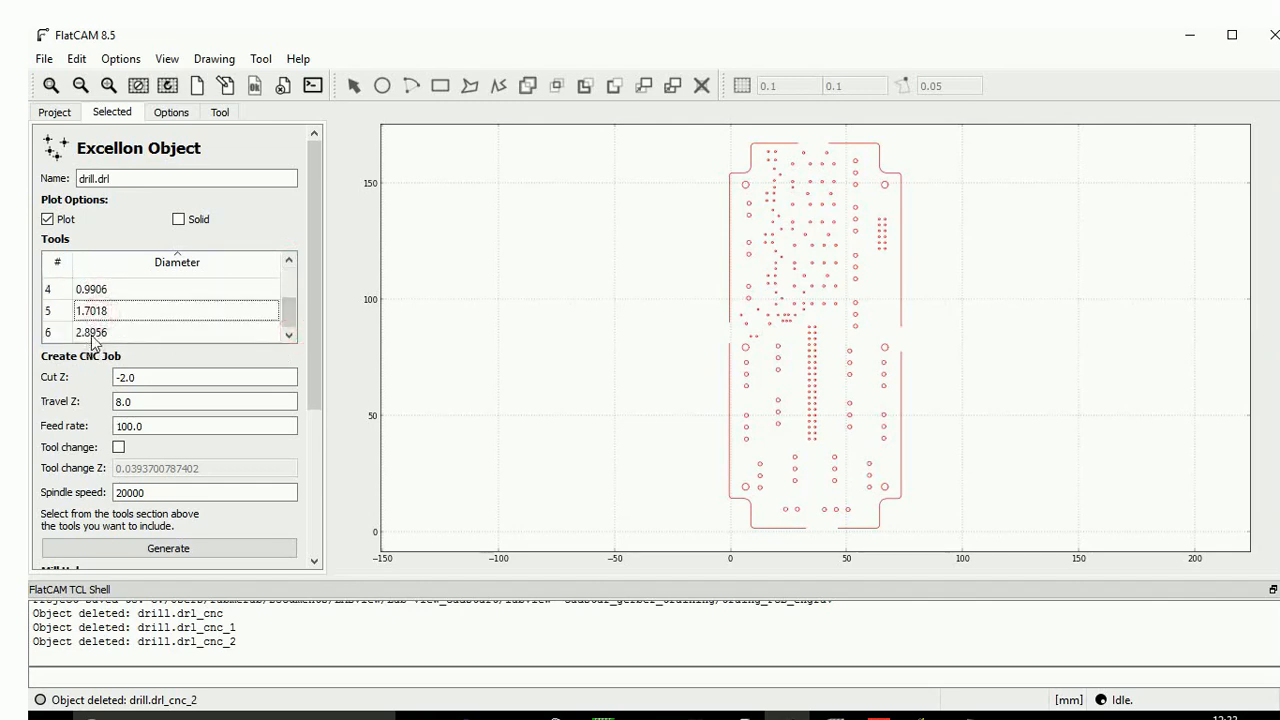
{"action": "left_click", "coordinate": [100, 290]}
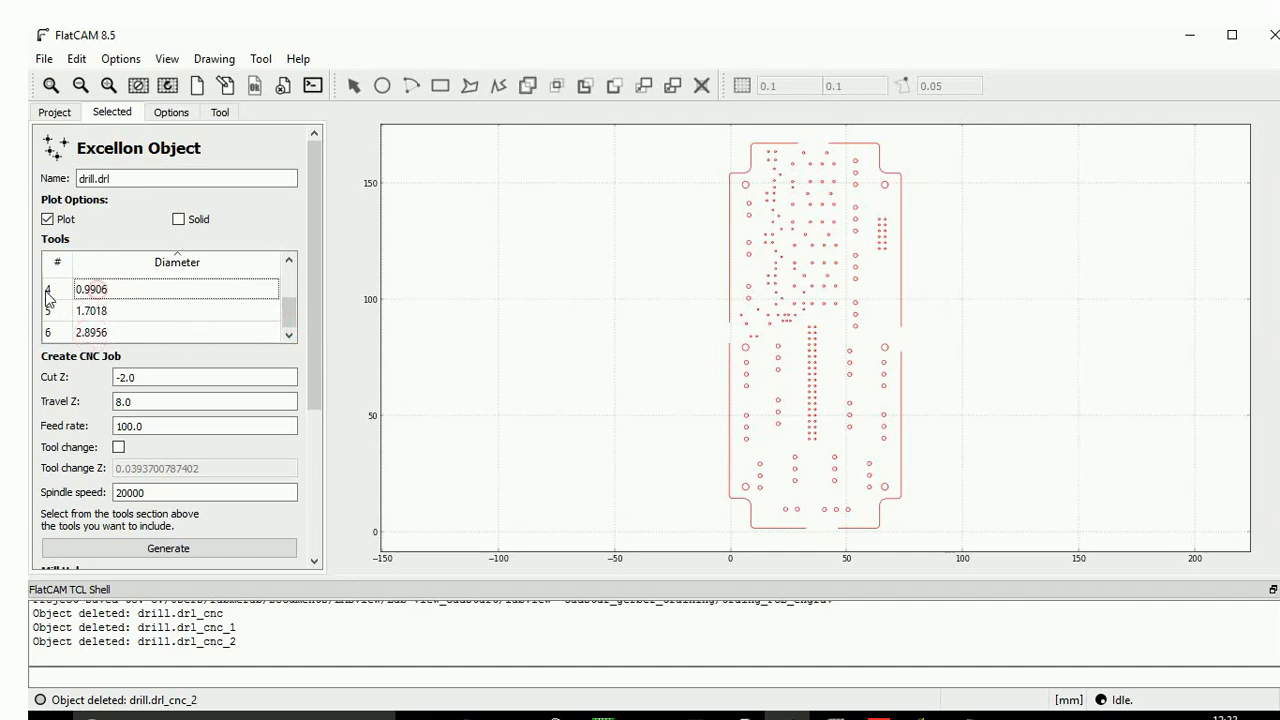
Select tools 1 to 4 of drill.drl, up to the 0.9906 diameter, for one drilling job.
{"action": "left_click", "coordinate": [288, 261]}
{"action": "left_click", "coordinate": [288, 261]}
{"action": "left_click", "coordinate": [288, 261]}
{"action": "left_click", "coordinate": [50, 284]}
{"action": "left_click", "coordinate": [56, 310], "text": "ctrl"}
{"action": "left_click", "coordinate": [55, 327], "text": "ctrl"}
{"action": "left_click", "coordinate": [288, 336]}
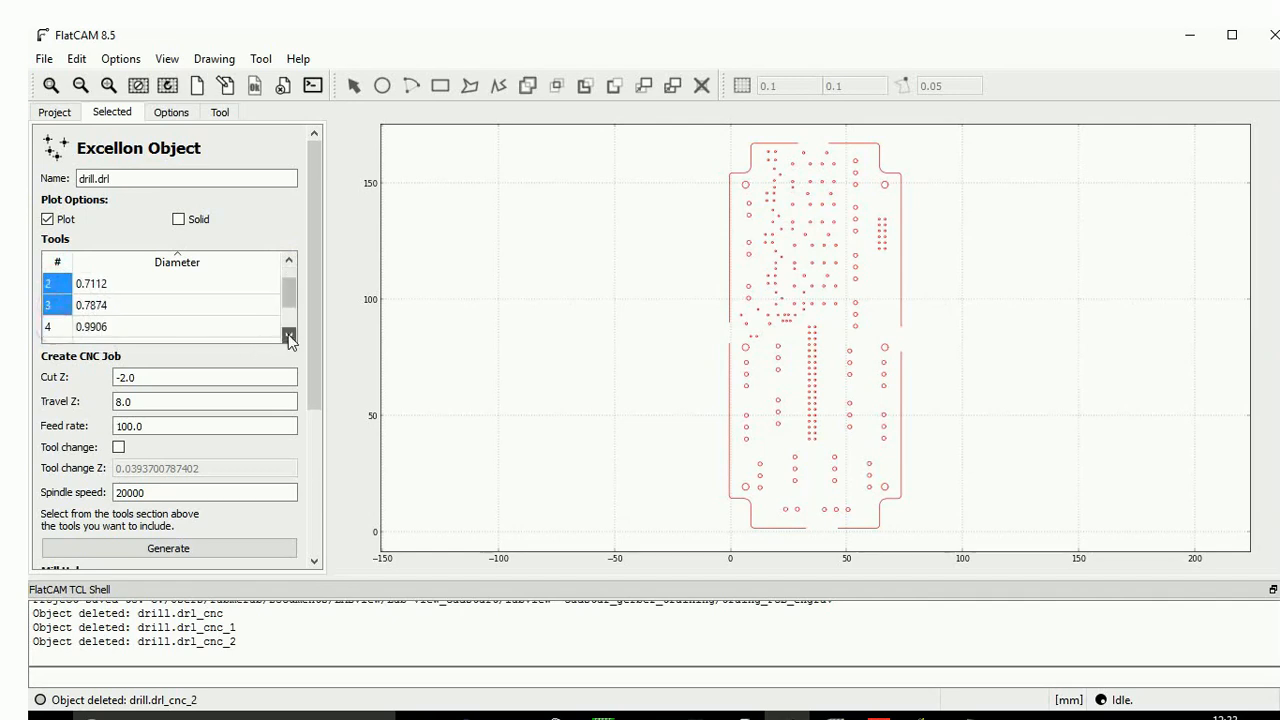
{"action": "left_click", "coordinate": [288, 336]}
{"action": "left_click", "coordinate": [50, 305], "text": "ctrl"}
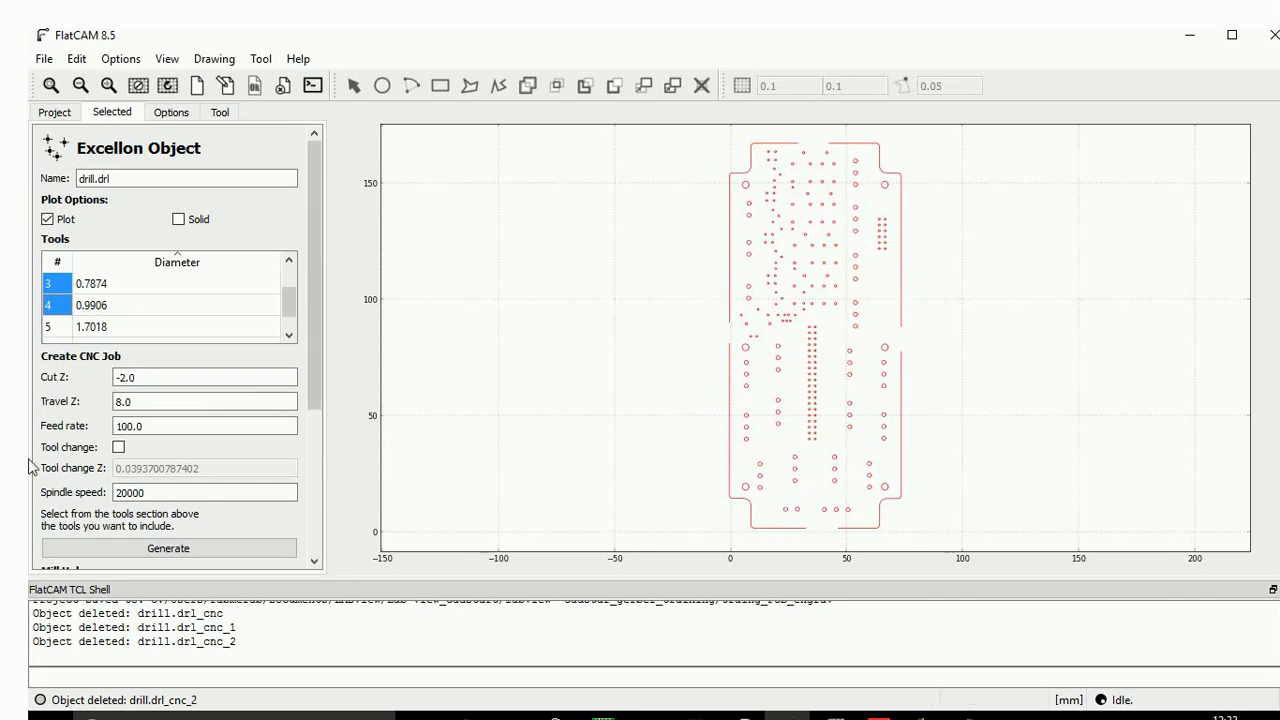
Set the Cut Z of the drilling job to -2.5.
{"action": "left_click", "coordinate": [153, 377]}
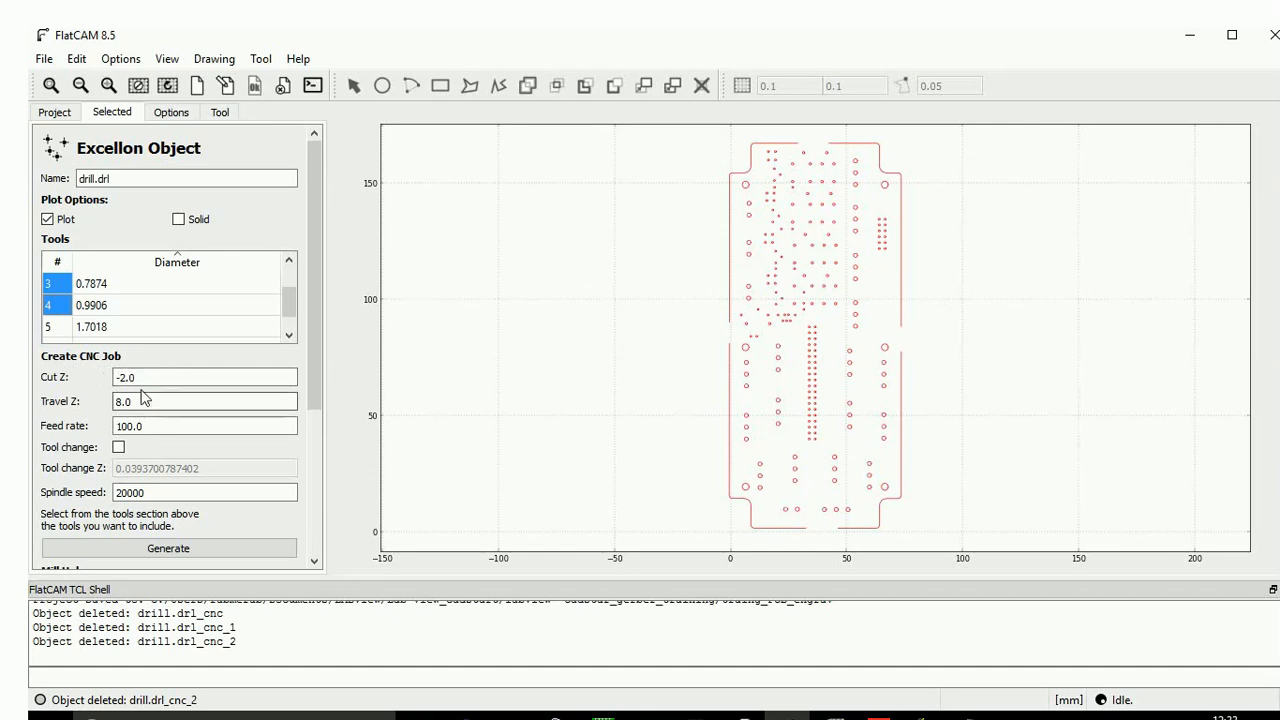
{"action": "left_click", "coordinate": [128, 377]}
{"action": "double_click", "coordinate": [128, 377]}
{"action": "type", "text": "2"}
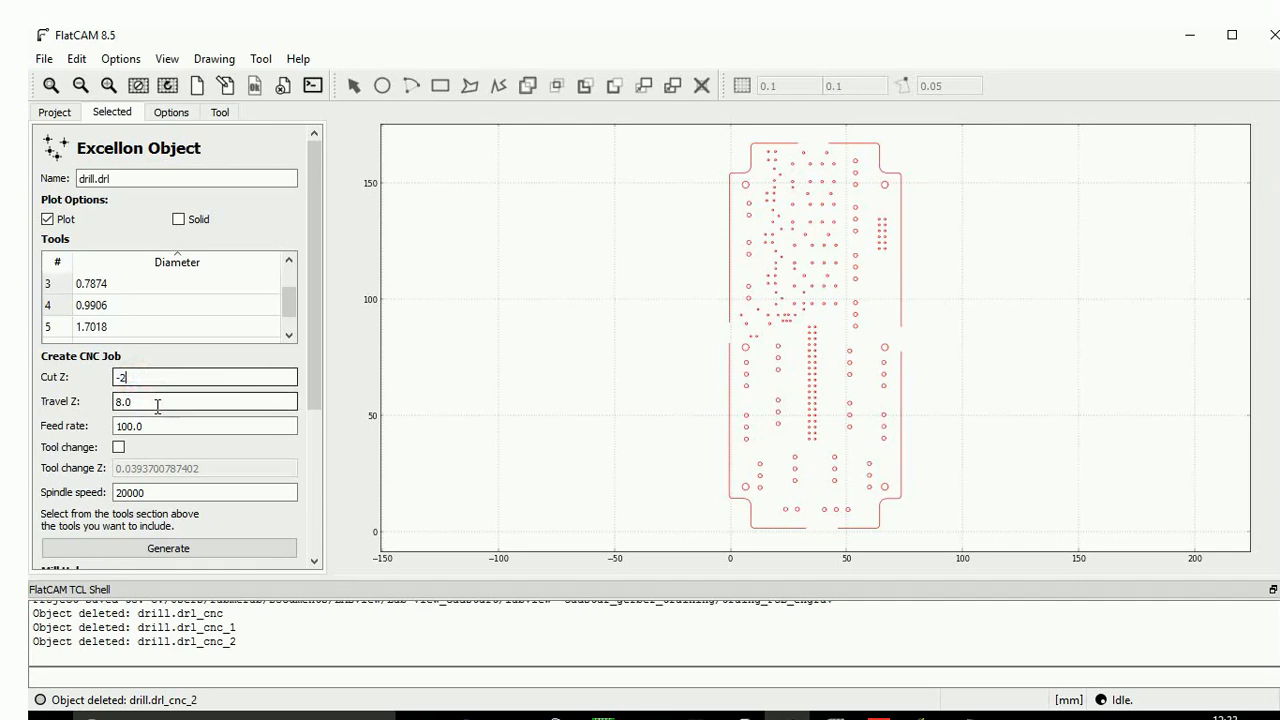
{"action": "type", "text": ".5"}
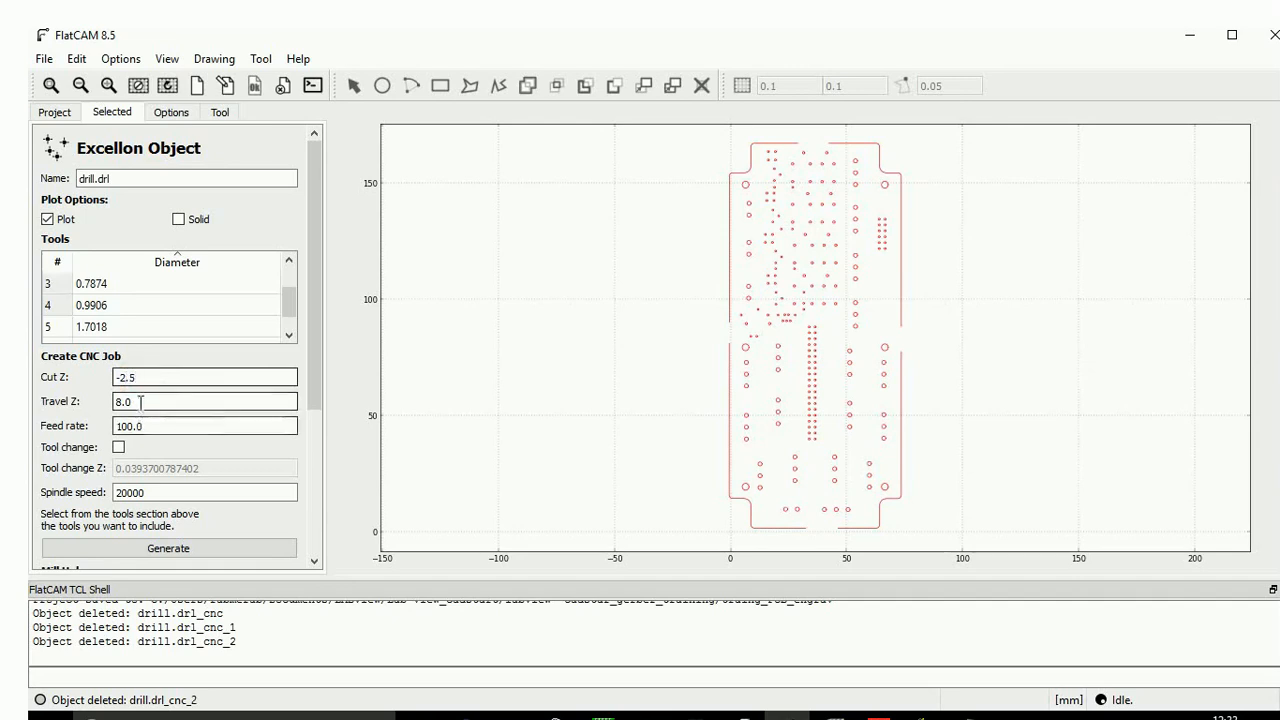
Generate the CNC job for the selected drill tools with Travel Z 8.0, feed rate 100.0 and spindle speed 20000.
{"action": "double_click", "coordinate": [140, 401]}
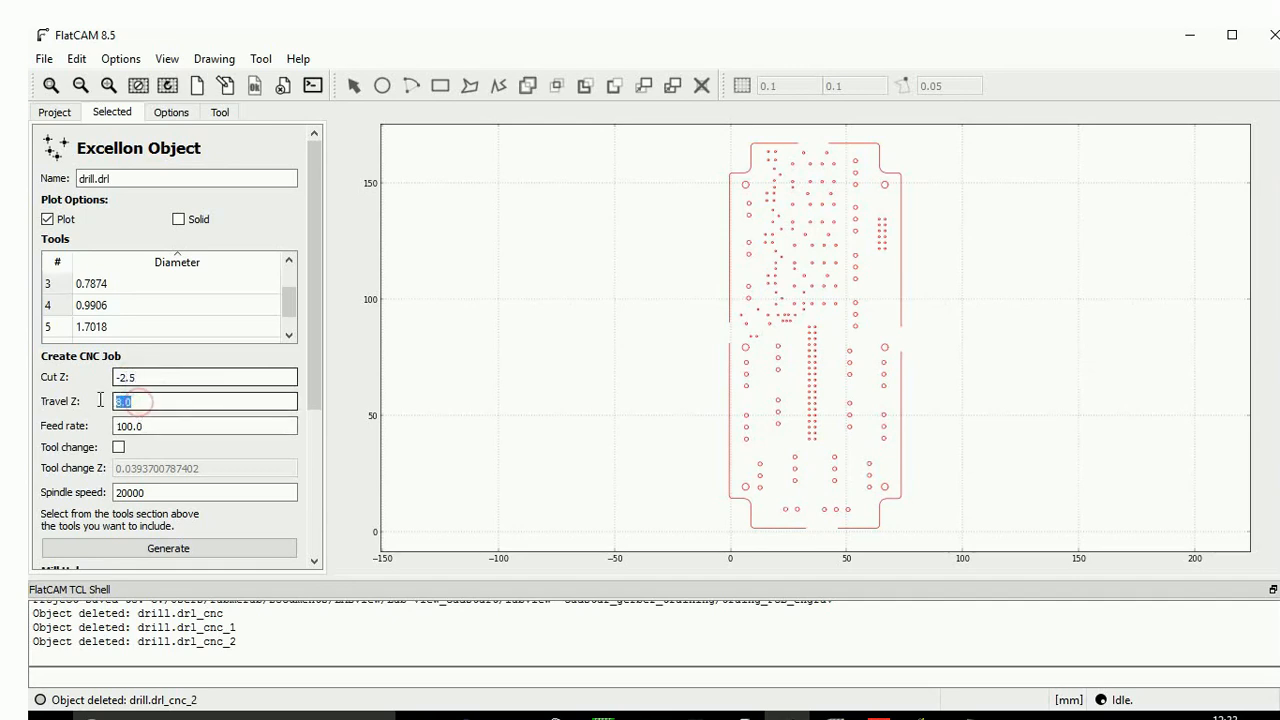
{"action": "double_click", "coordinate": [155, 426]}
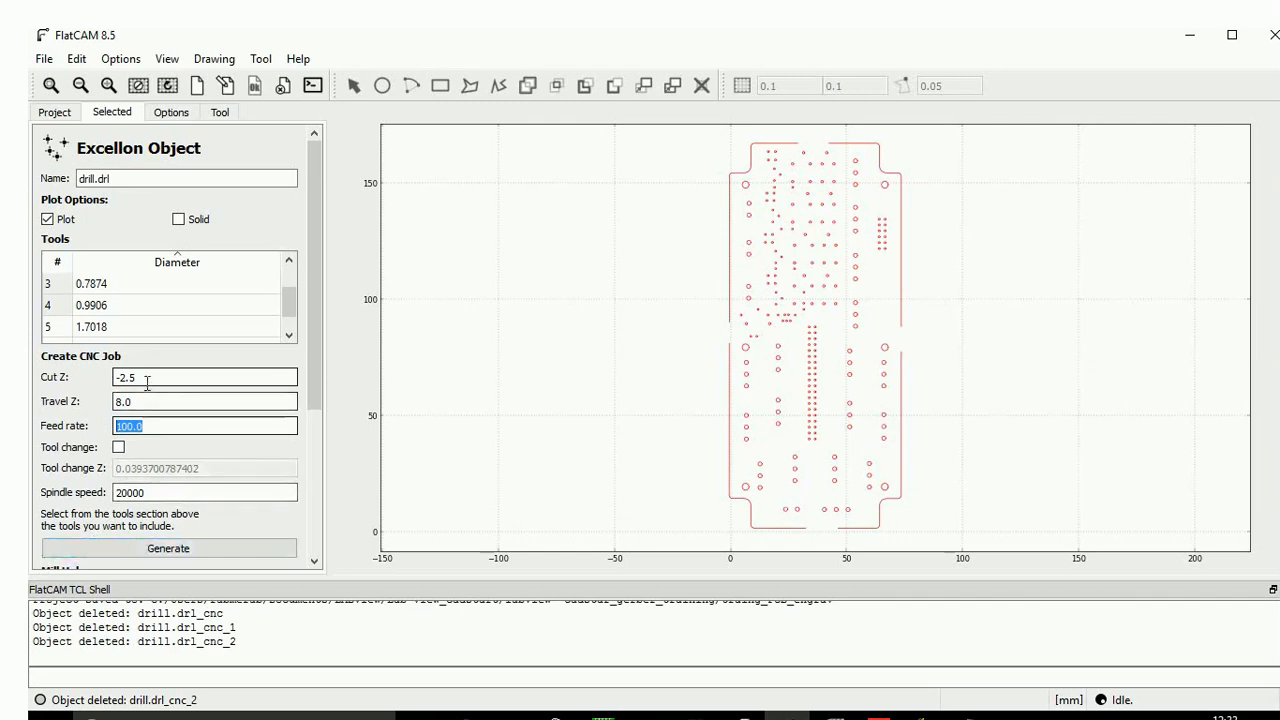
{"action": "double_click", "coordinate": [140, 492]}
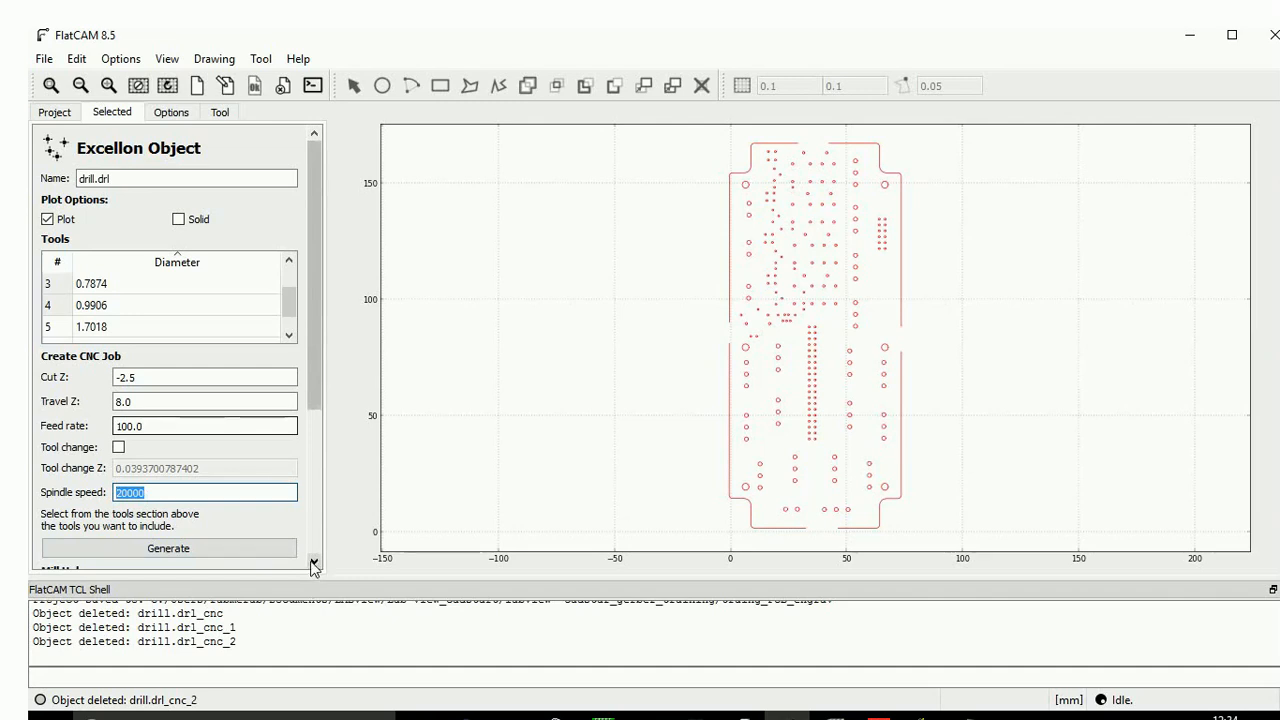
{"action": "left_click", "coordinate": [194, 551]}
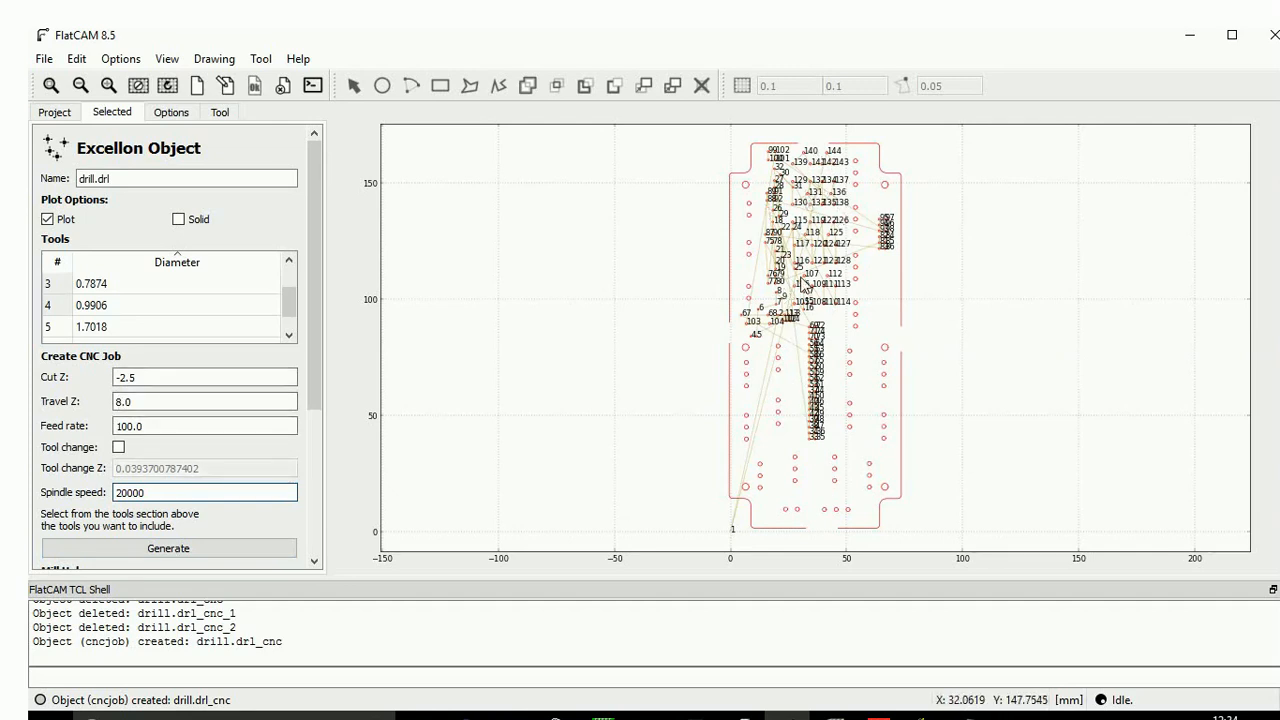
{"action": "left_click", "coordinate": [315, 564]}
{"action": "left_click", "coordinate": [315, 564]}
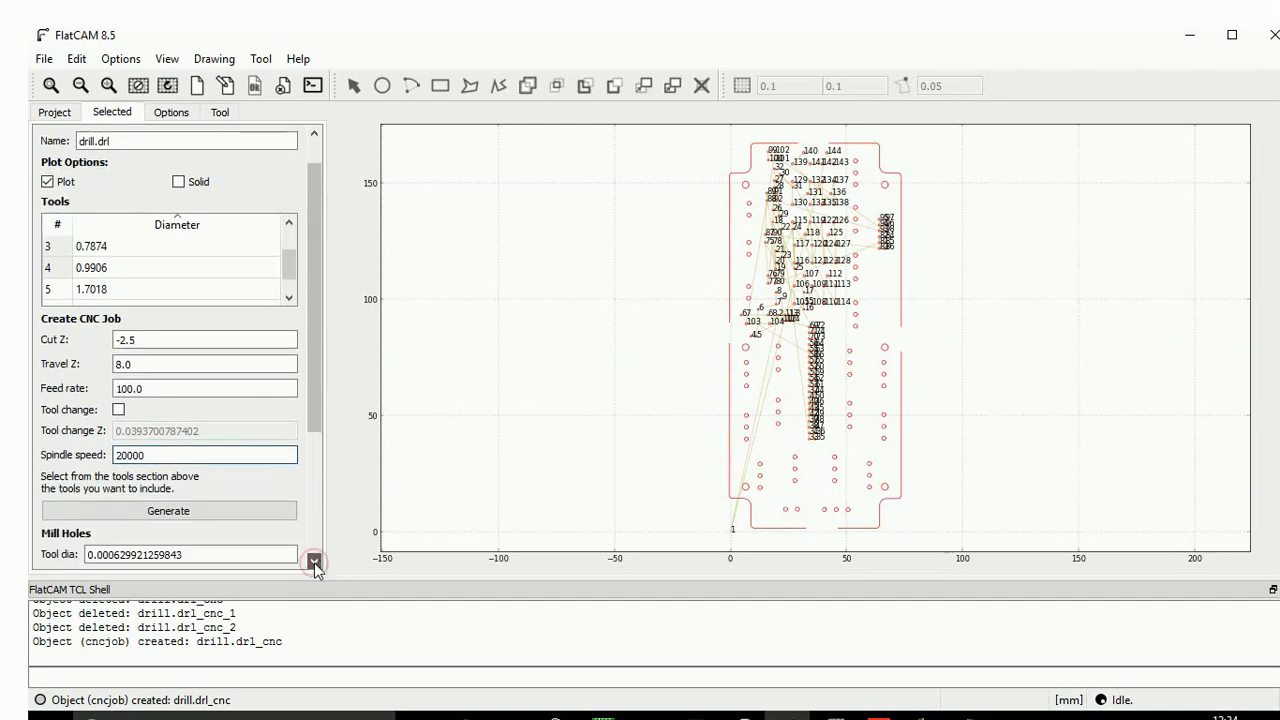
{"action": "left_click", "coordinate": [315, 564]}
{"action": "left_click", "coordinate": [315, 564]}
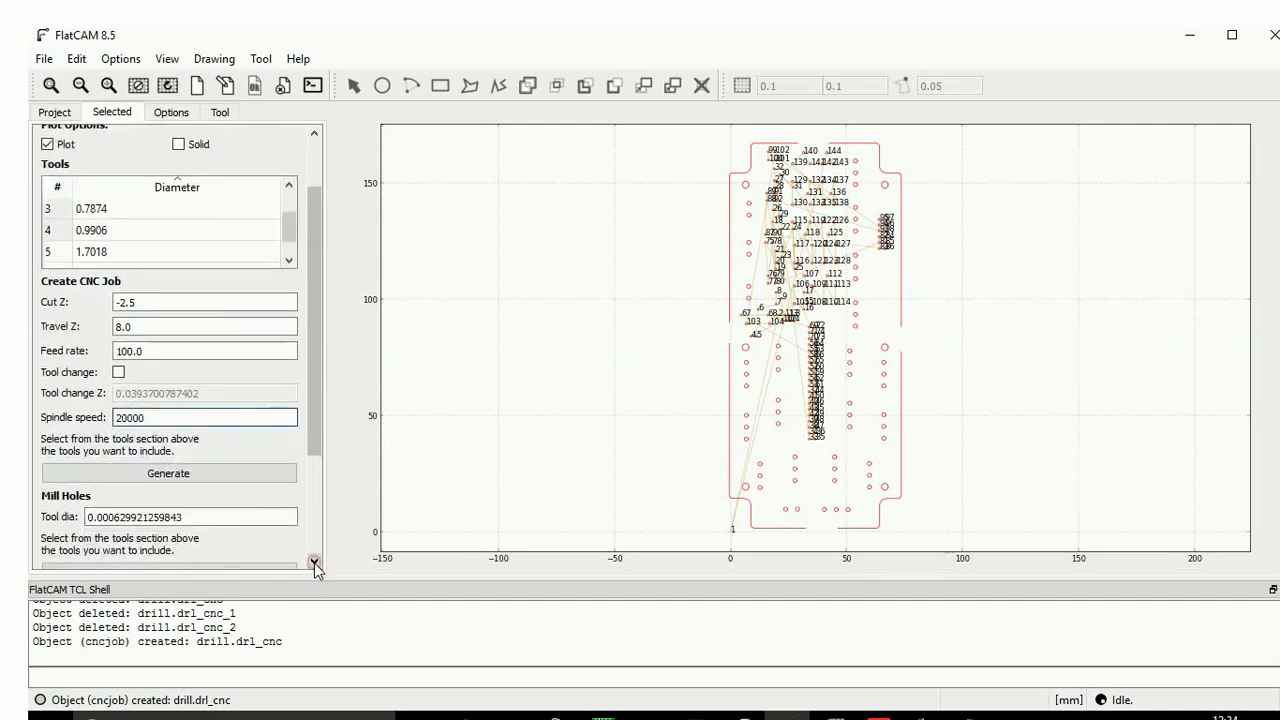
Open the drill.drl_cnc job and prepend the lines G00 Z10 and G00 X0 Y0 to its G-code.
{"action": "left_click", "coordinate": [54, 113]}
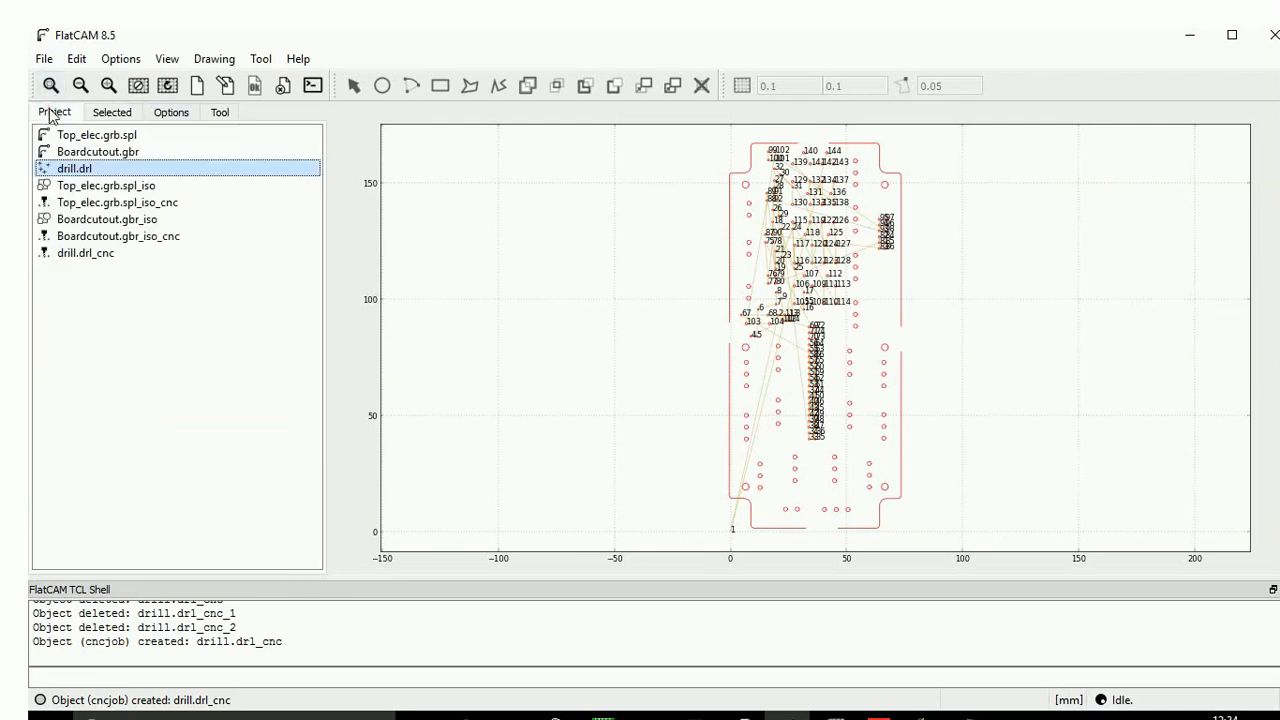
{"action": "left_click", "coordinate": [97, 254]}
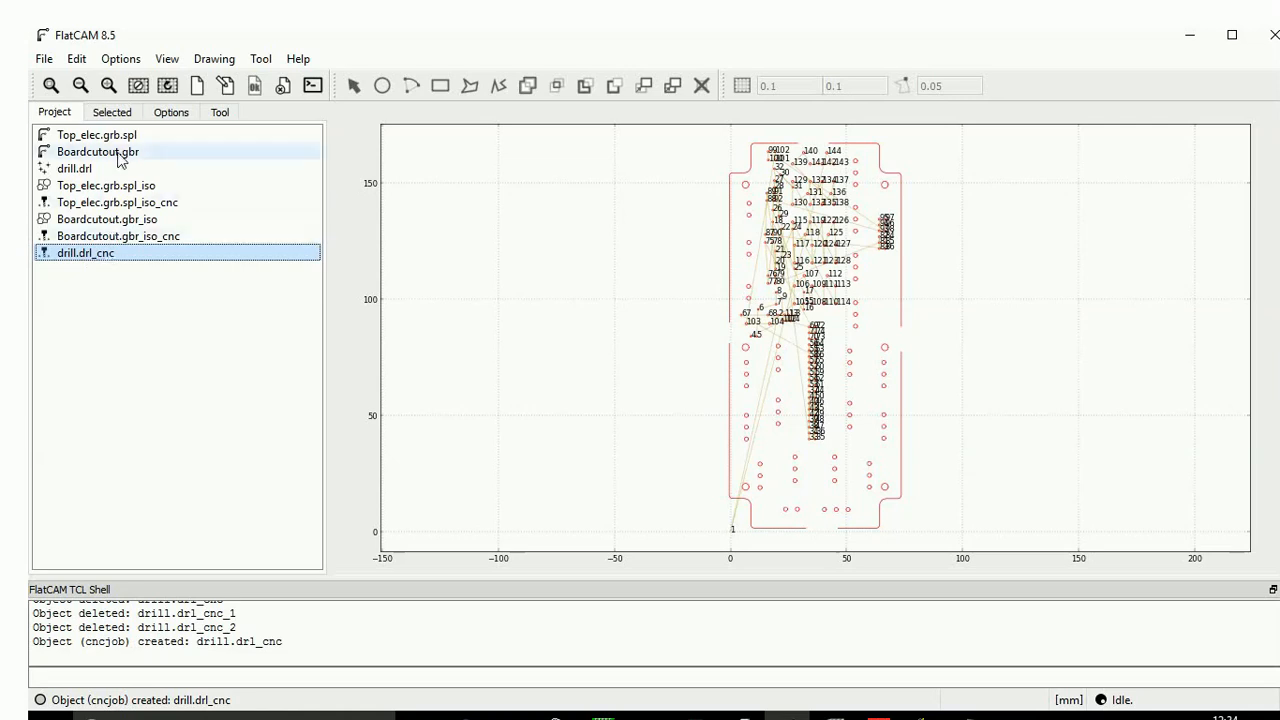
{"action": "left_click", "coordinate": [122, 116]}
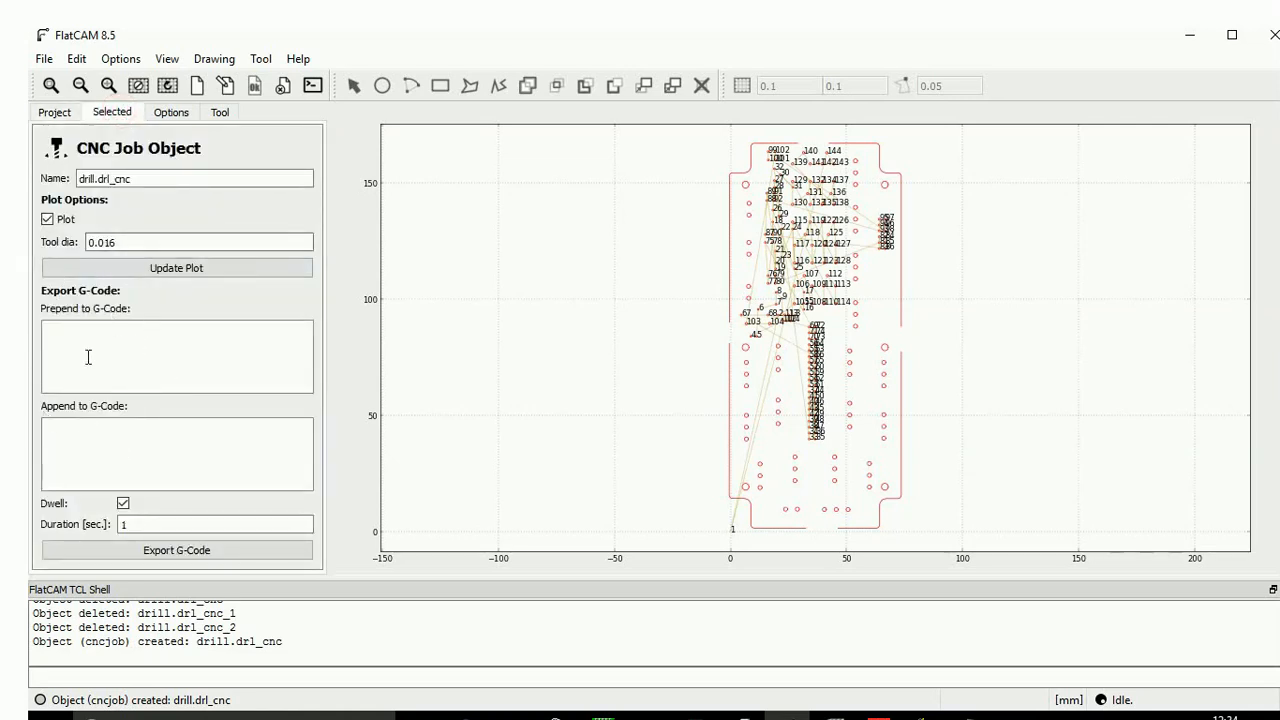
{"action": "left_click", "coordinate": [54, 112]}
{"action": "left_click", "coordinate": [112, 113]}
{"action": "left_click", "coordinate": [115, 346]}
{"action": "key", "text": "ctrl+v"}
{"action": "triple_click", "coordinate": [150, 331]}
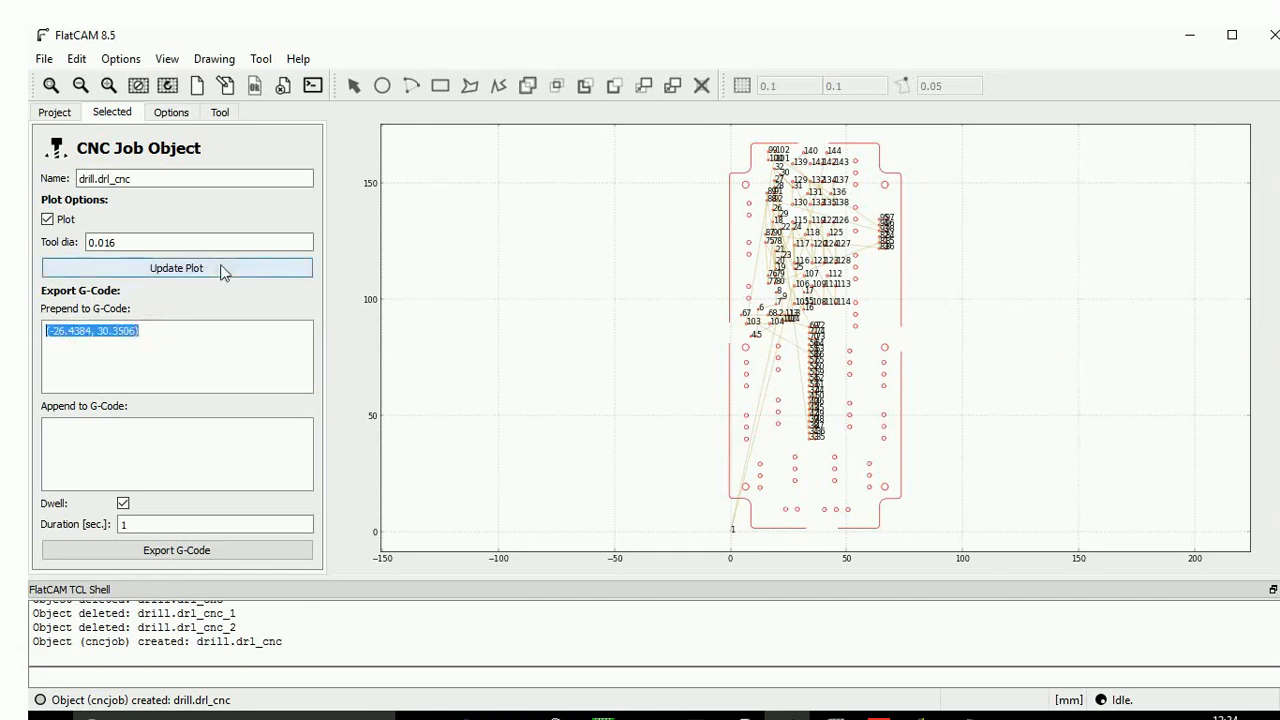
{"action": "type", "text": "G00 Z10"}
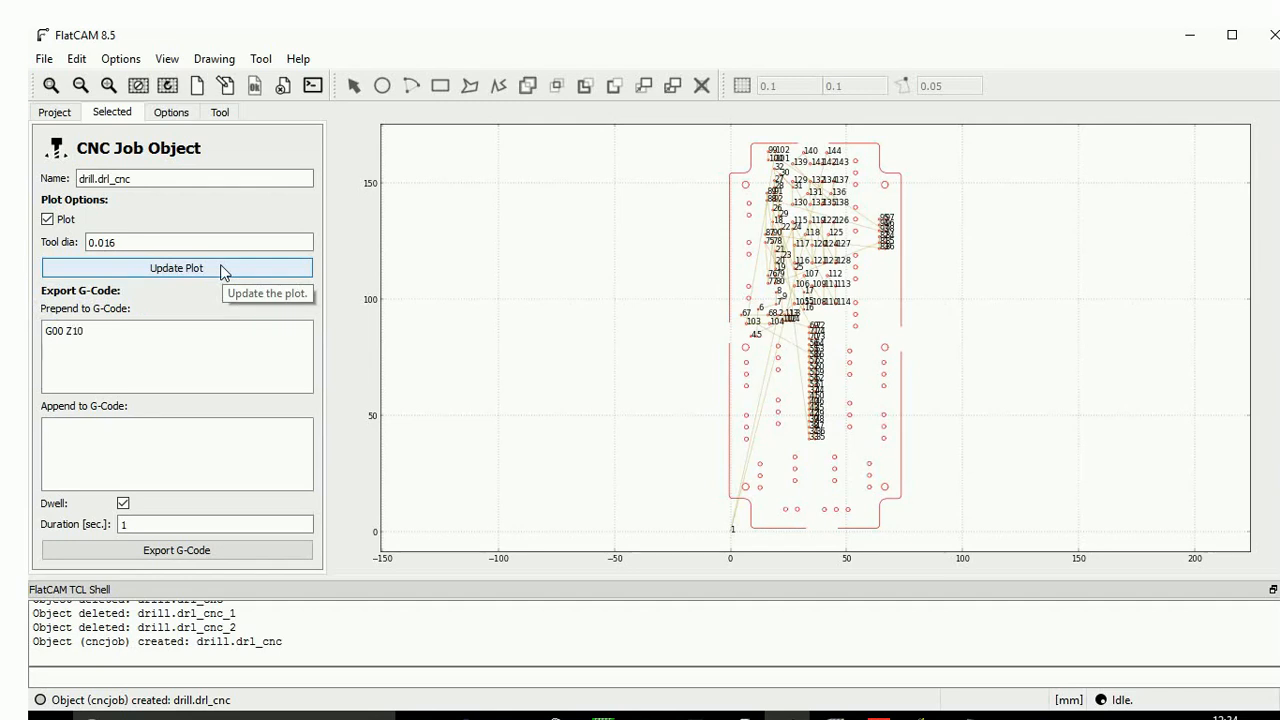
{"action": "type", "text": "G00 X0 Y)"}
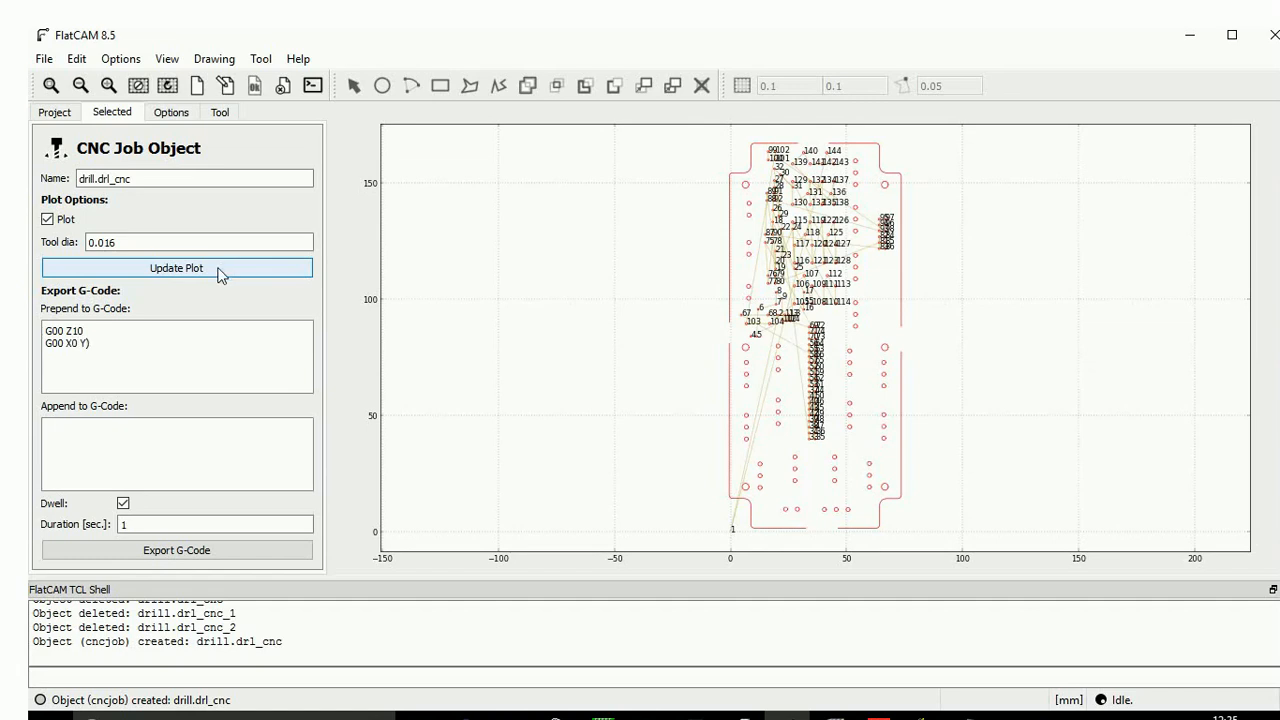
{"action": "key", "text": "BackSpace"}
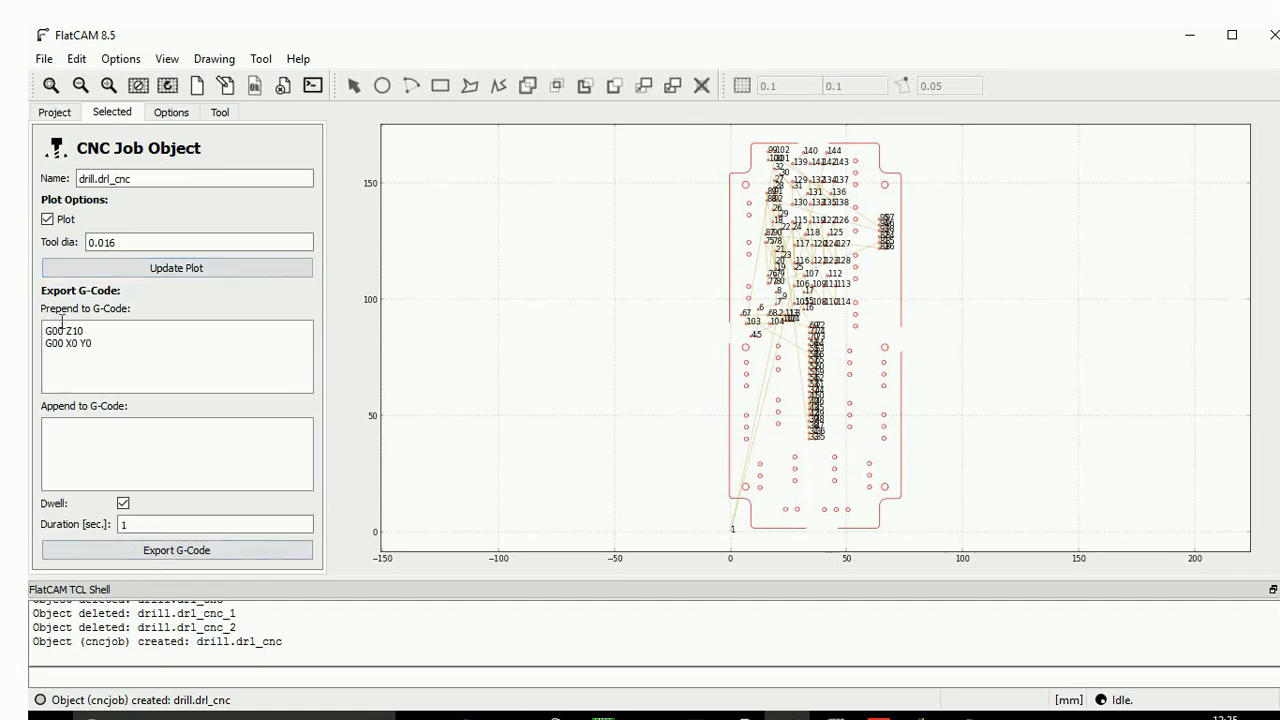
Copy the prepended lines of drill.drl_cnc into its appended G-code and change the second appended line to G00 Y250.
{"action": "left_click_drag", "start_coordinate": [47, 333], "coordinate": [125, 350]}
{"action": "key", "text": "ctrl+c"}
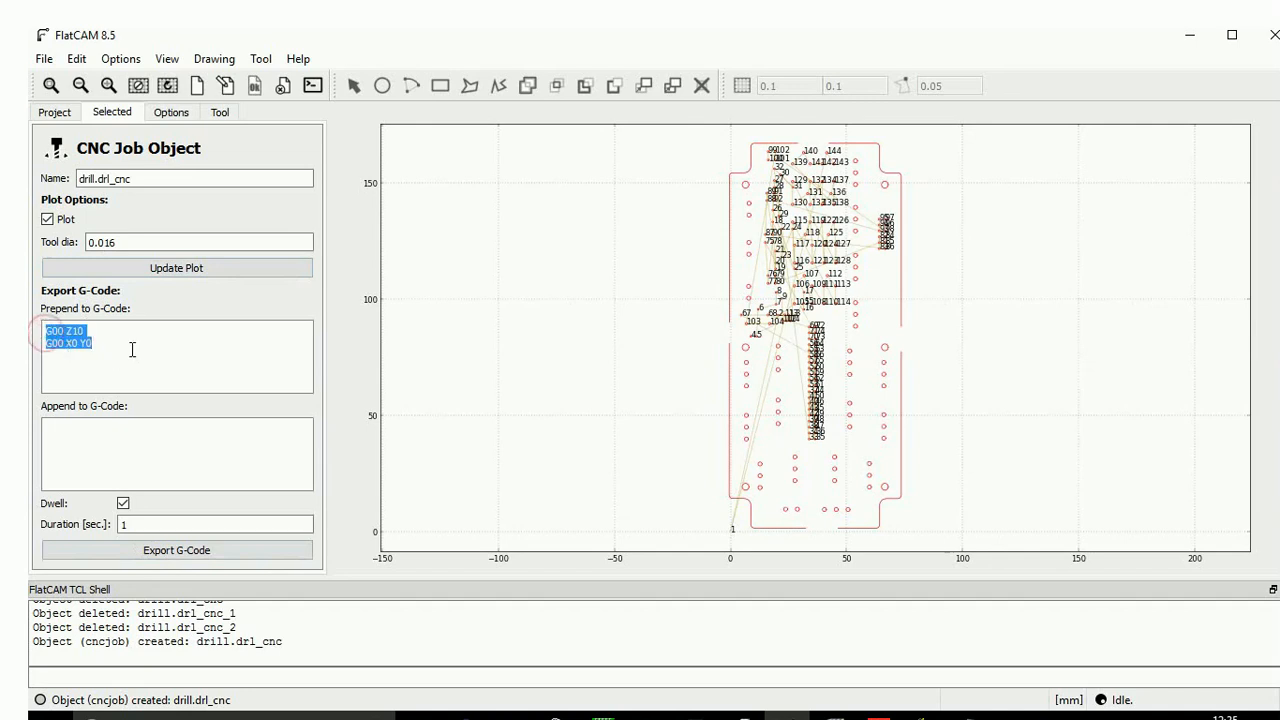
{"action": "left_click", "coordinate": [74, 429]}
{"action": "key", "text": "ctrl+v"}
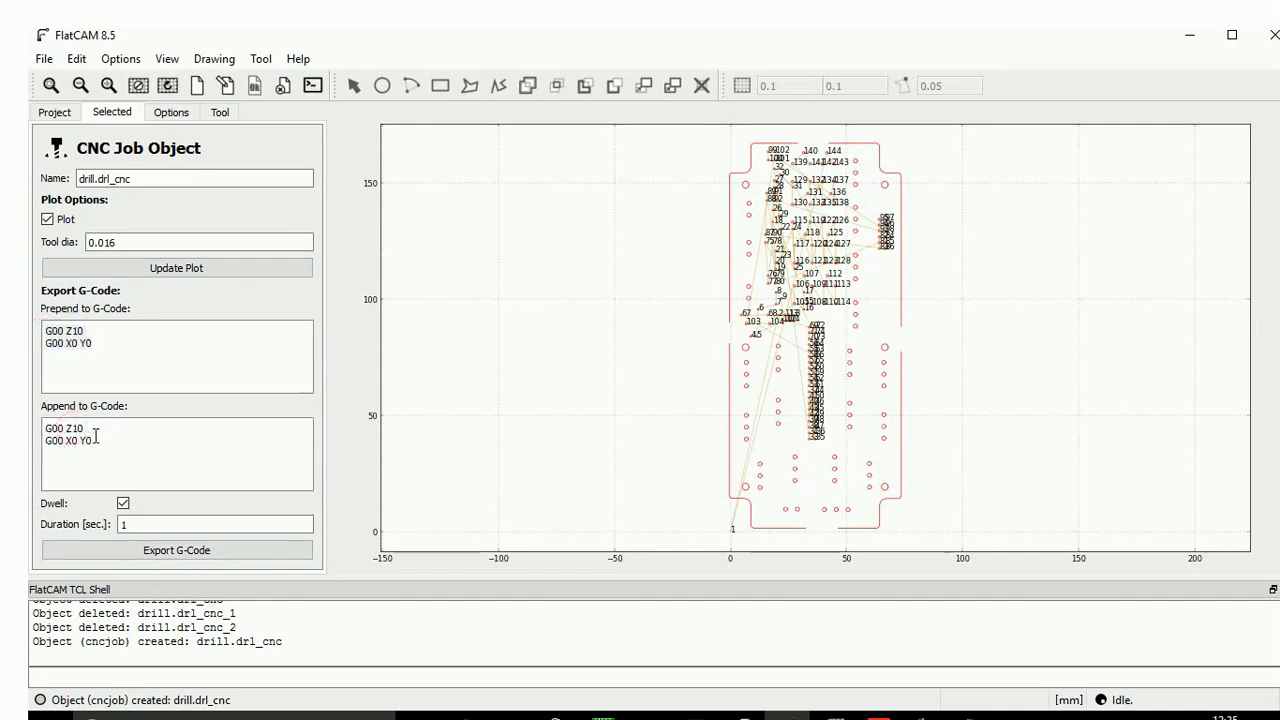
{"action": "double_click", "coordinate": [78, 428]}
{"action": "left_click_drag", "start_coordinate": [66, 441], "coordinate": [92, 441]}
{"action": "type", "text": "Y25"}
Export the drilling G-code to the G-code folder as 1mm_drill_gcode, replacing the existing file.
{"action": "left_click", "coordinate": [249, 553]}
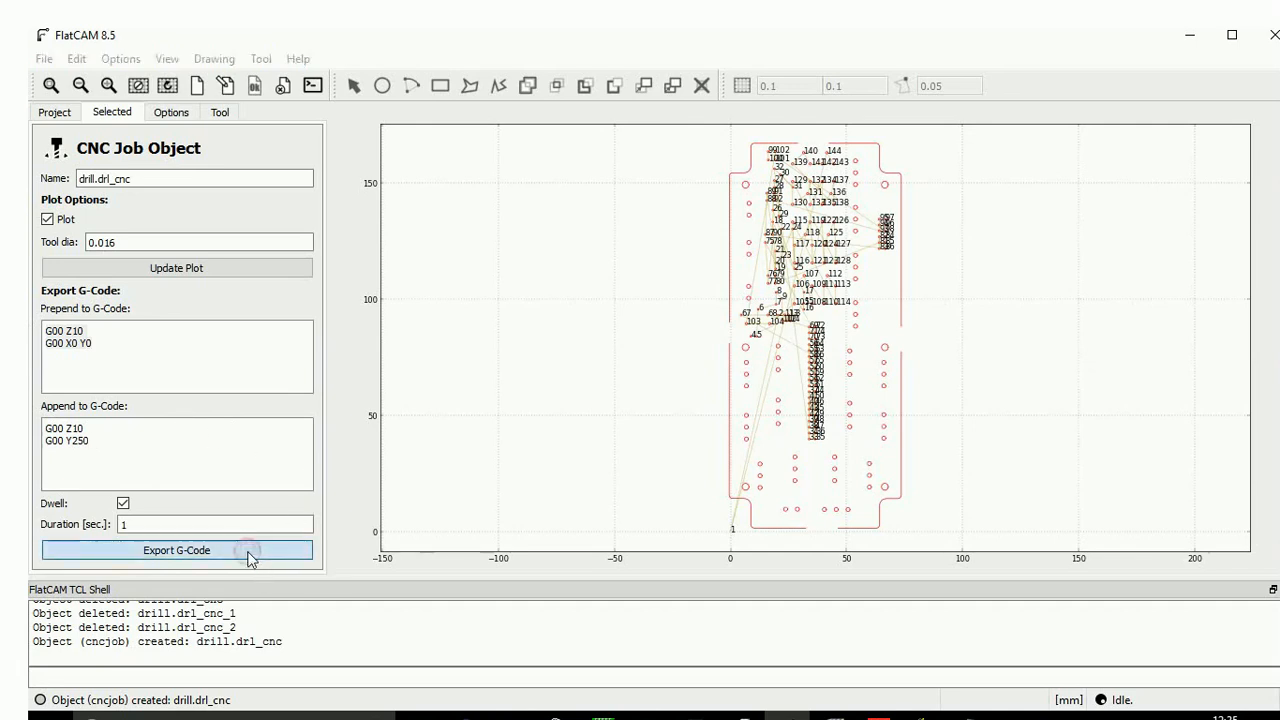
{"action": "double_click", "coordinate": [326, 201]}
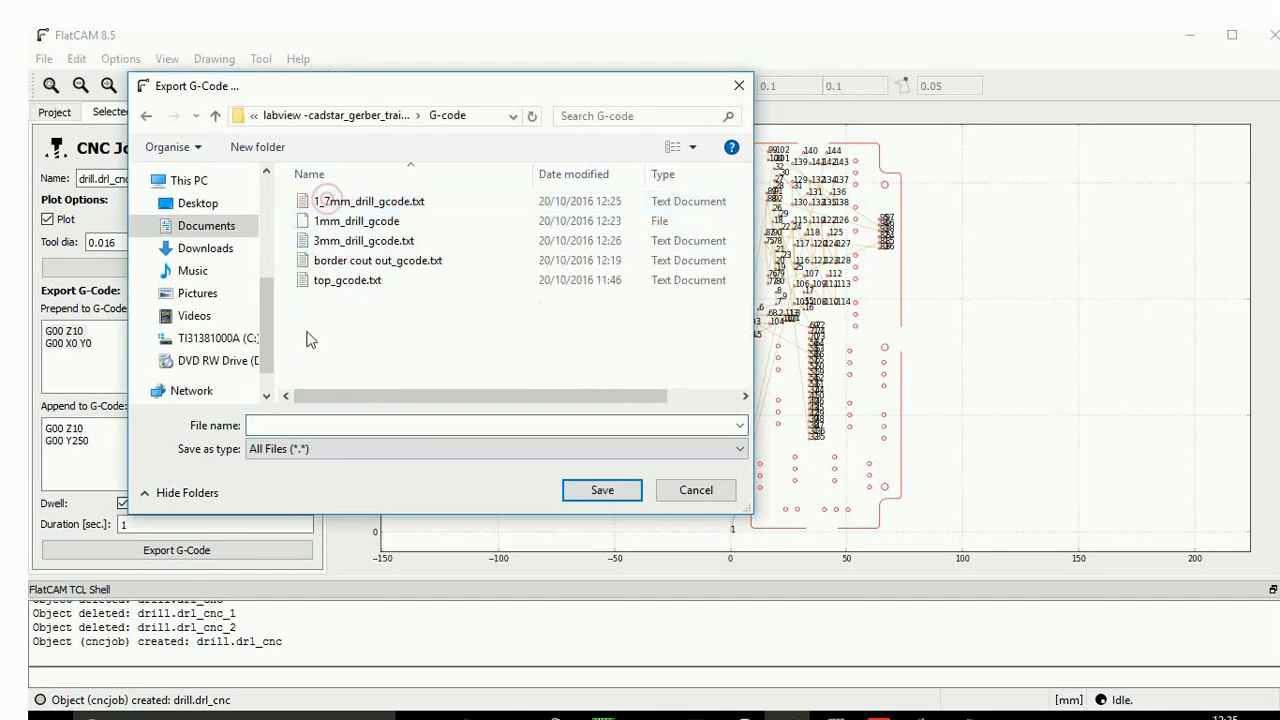
{"action": "left_click", "coordinate": [329, 222]}
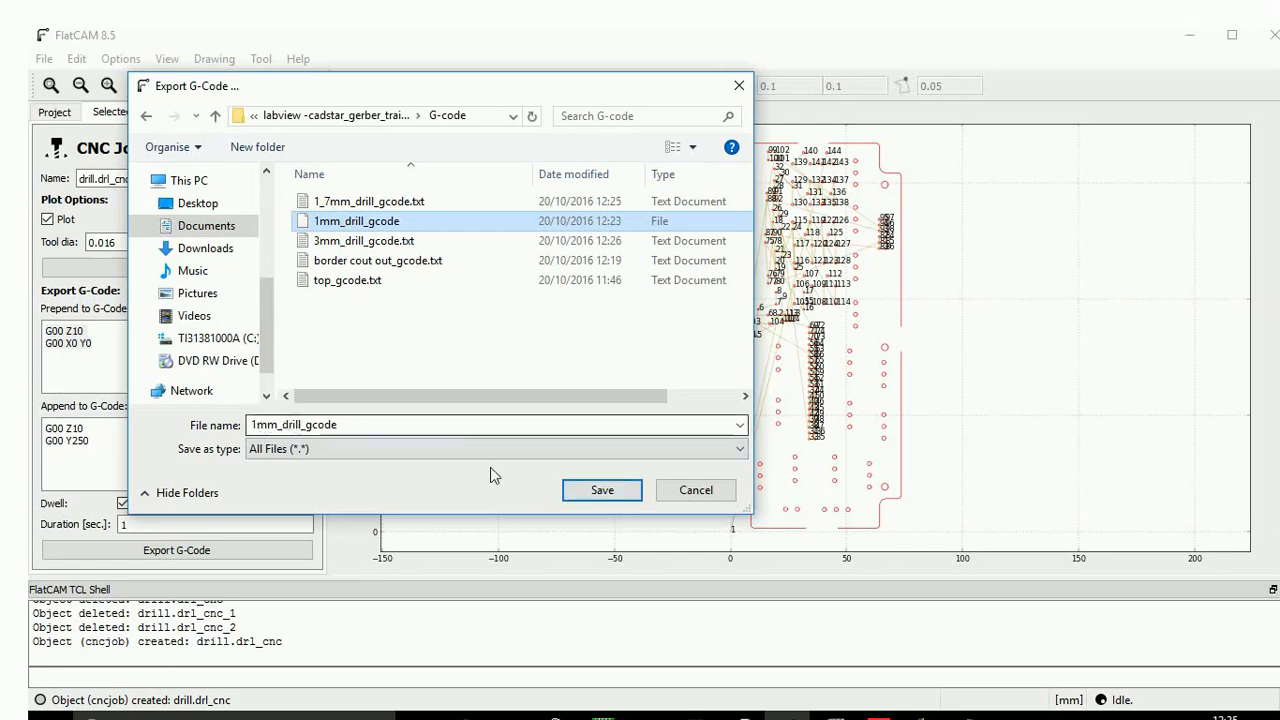
{"action": "left_click", "coordinate": [588, 495]}
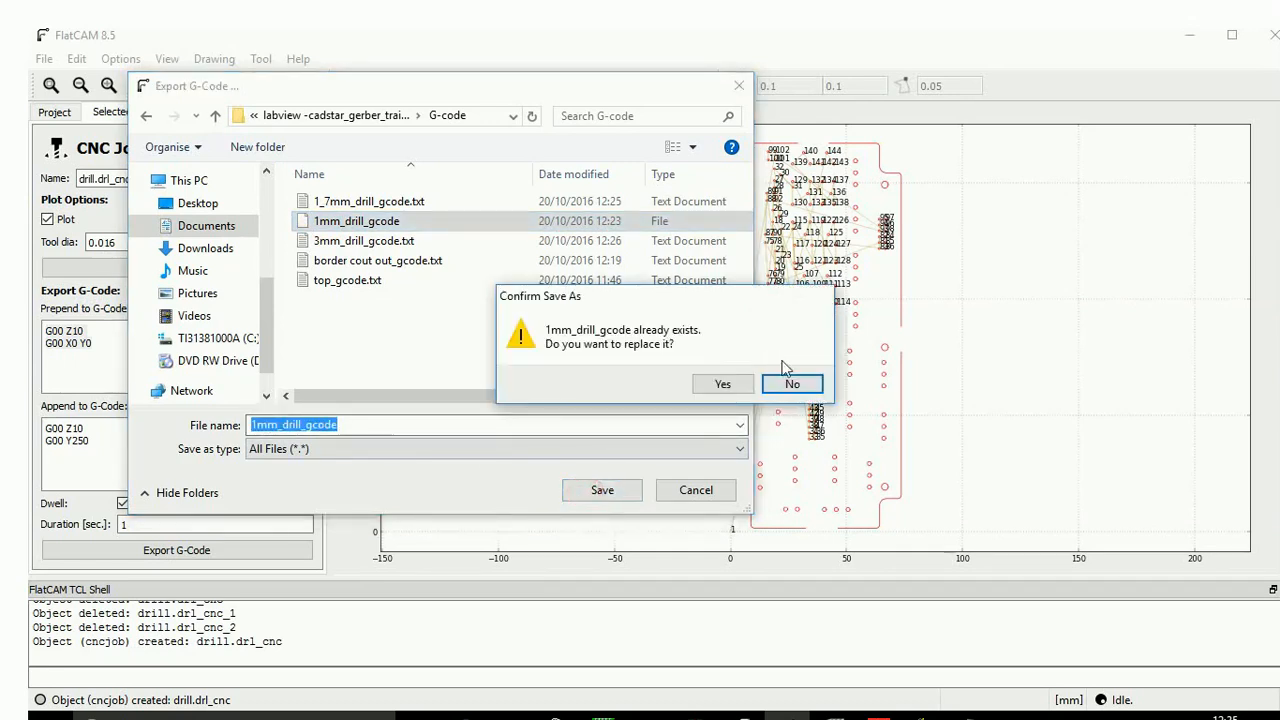
{"action": "left_click", "coordinate": [722, 384]}
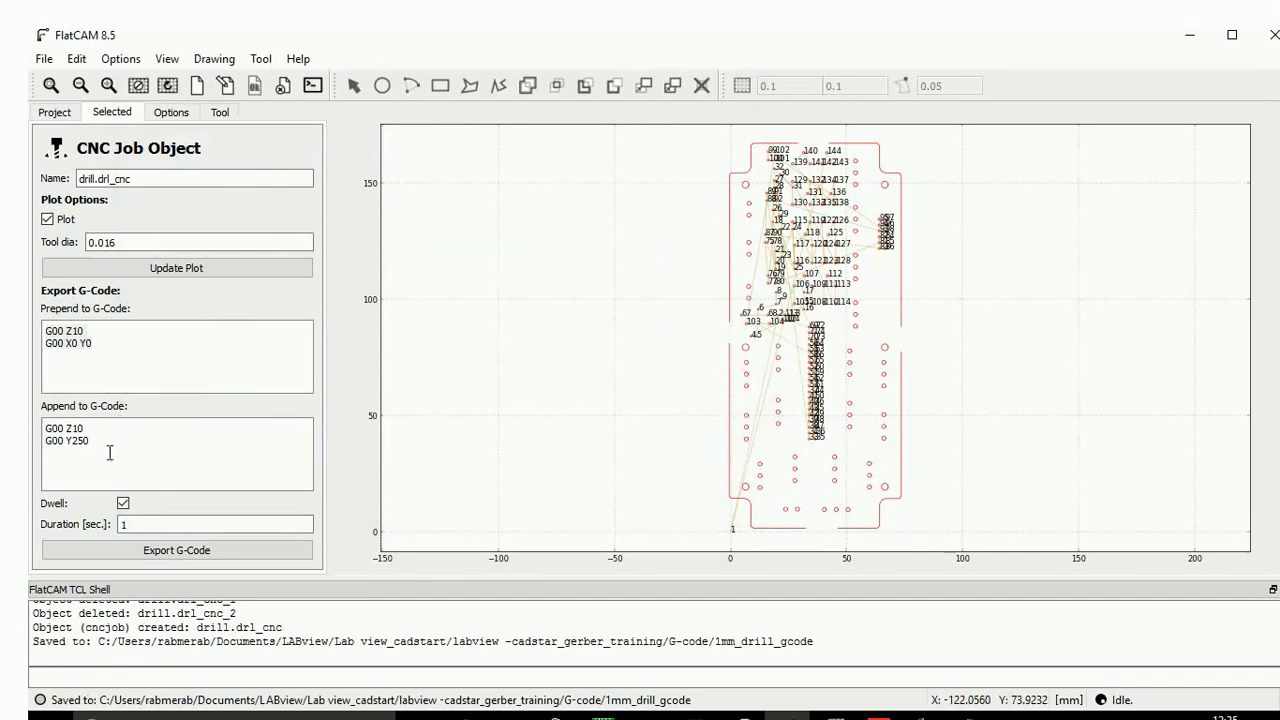
Hide the plot of drill.drl_cnc and reopen the settings of the drill.drl object.
{"action": "left_click", "coordinate": [55, 113]}
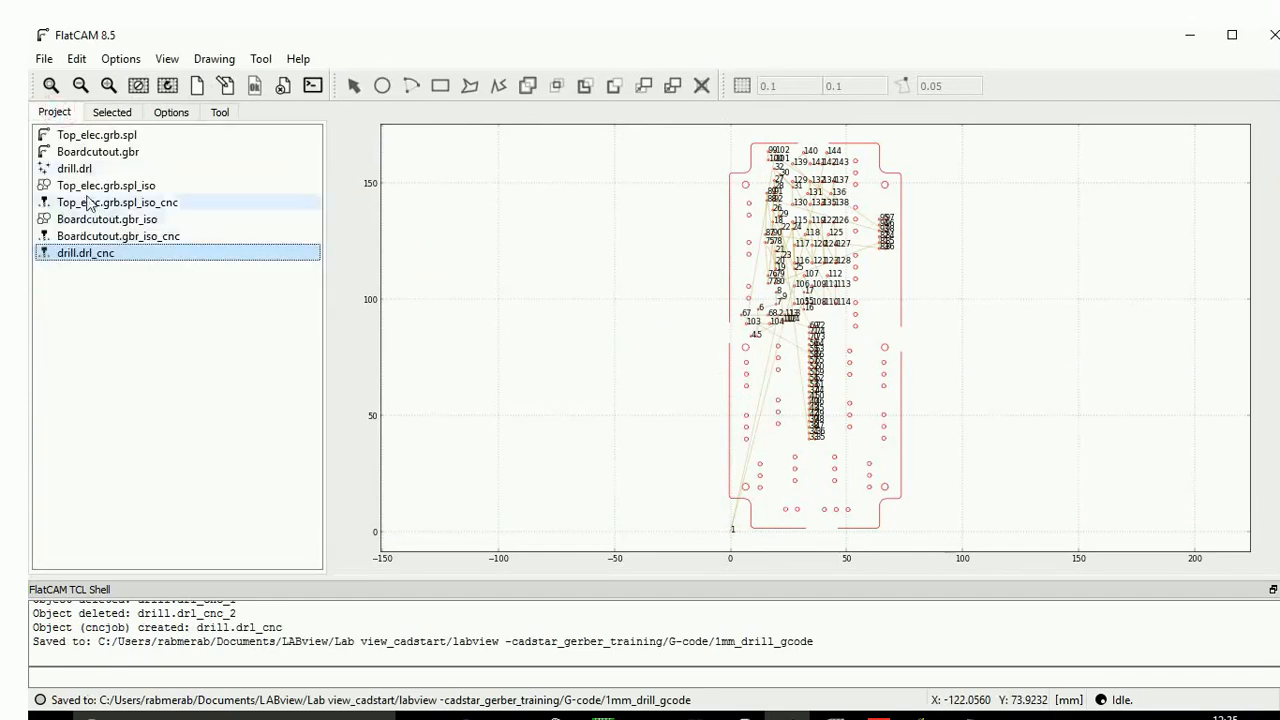
{"action": "left_click", "coordinate": [93, 255]}
{"action": "left_click", "coordinate": [122, 112]}
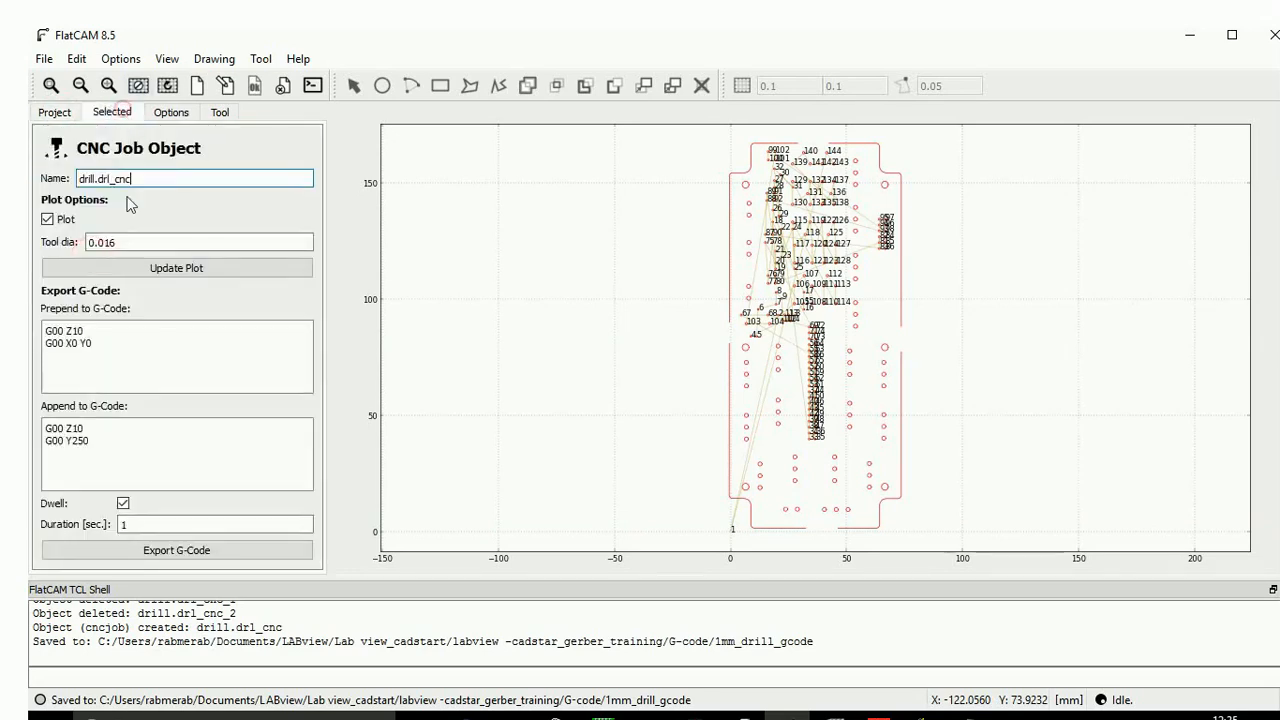
{"action": "left_click", "coordinate": [47, 220]}
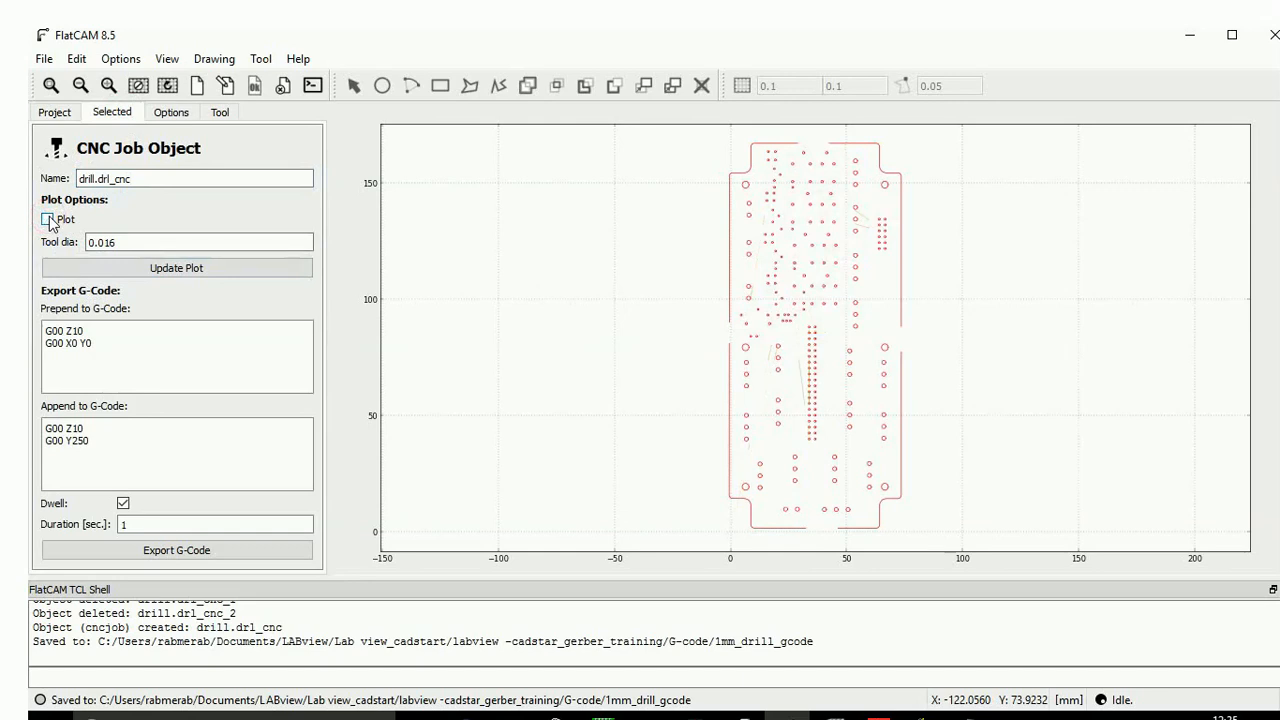
{"action": "left_click", "coordinate": [55, 113]}
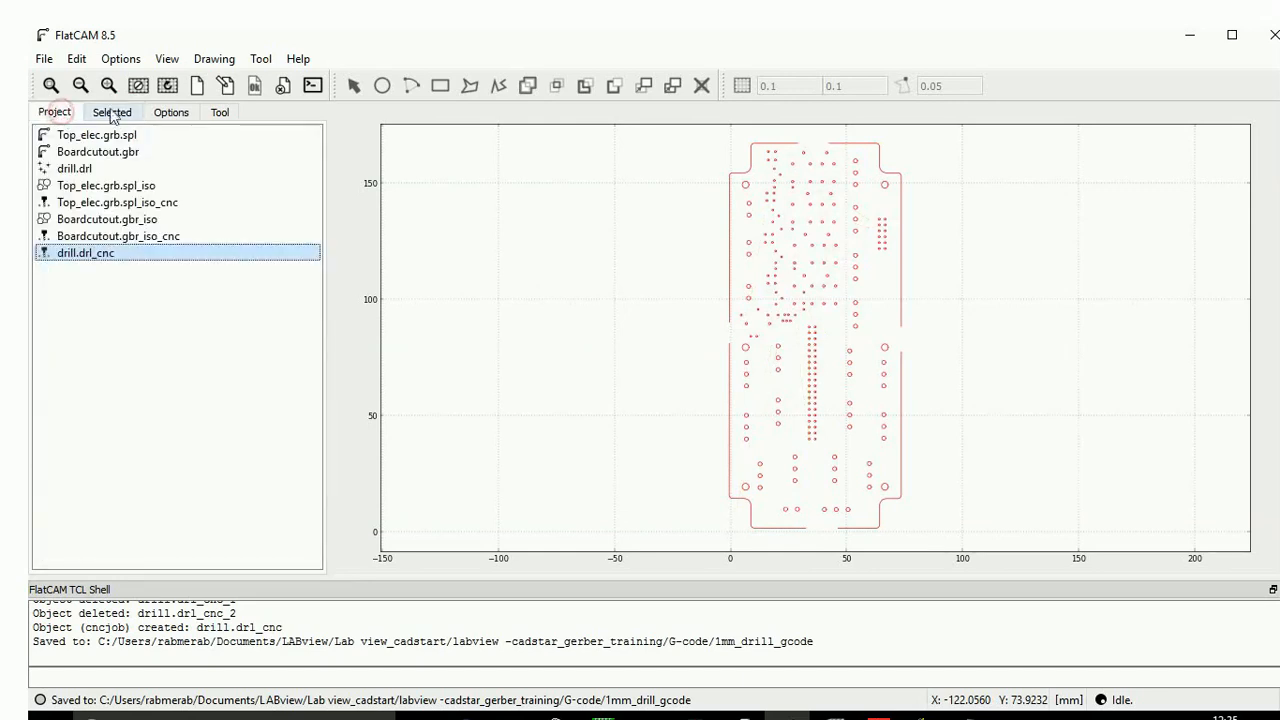
{"action": "left_click", "coordinate": [80, 168]}
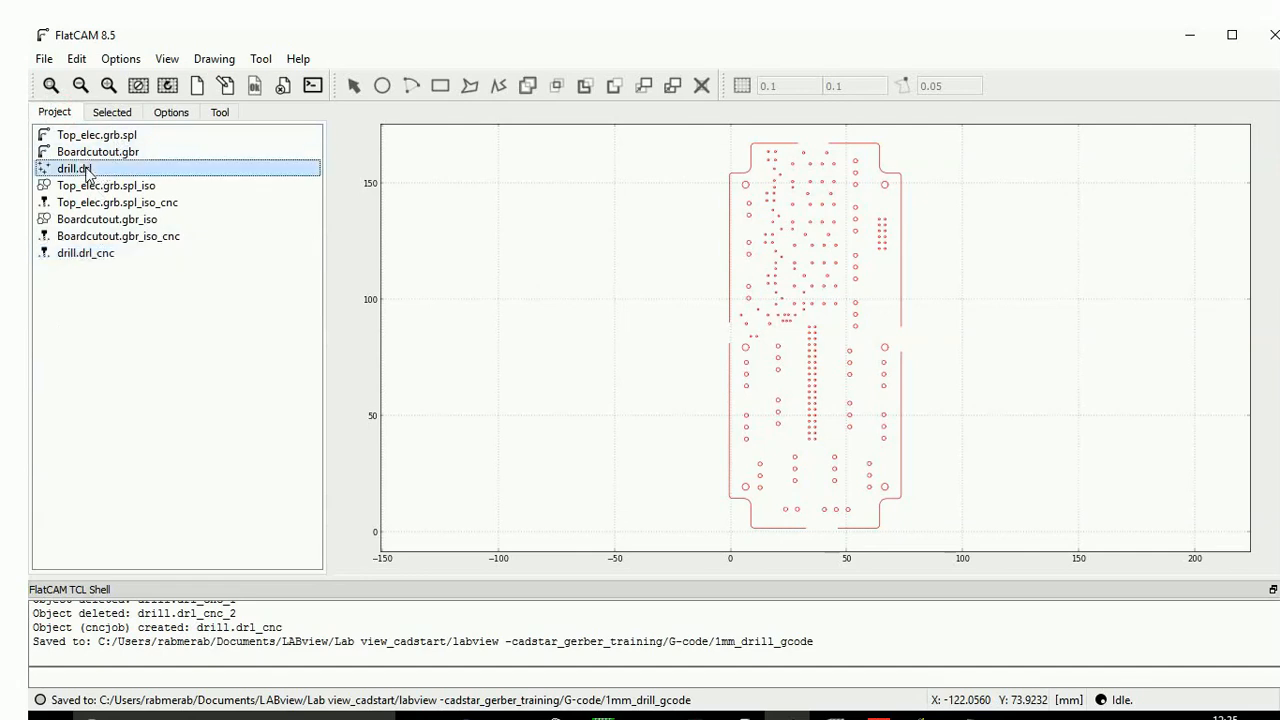
{"action": "left_click", "coordinate": [124, 115]}
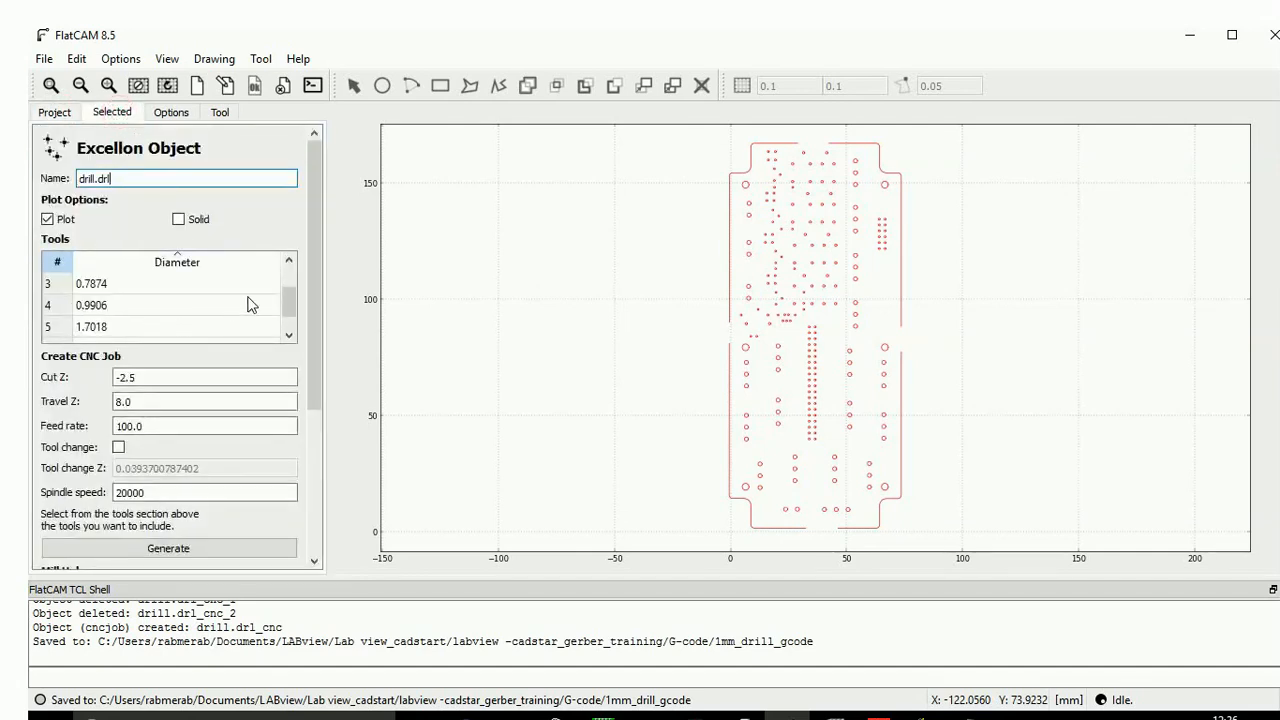
Generate a drilling CNC job from drill.drl for only tool 5, the 1.7018 mm diameter.
{"action": "left_click_drag", "start_coordinate": [289, 299], "coordinate": [293, 325]}
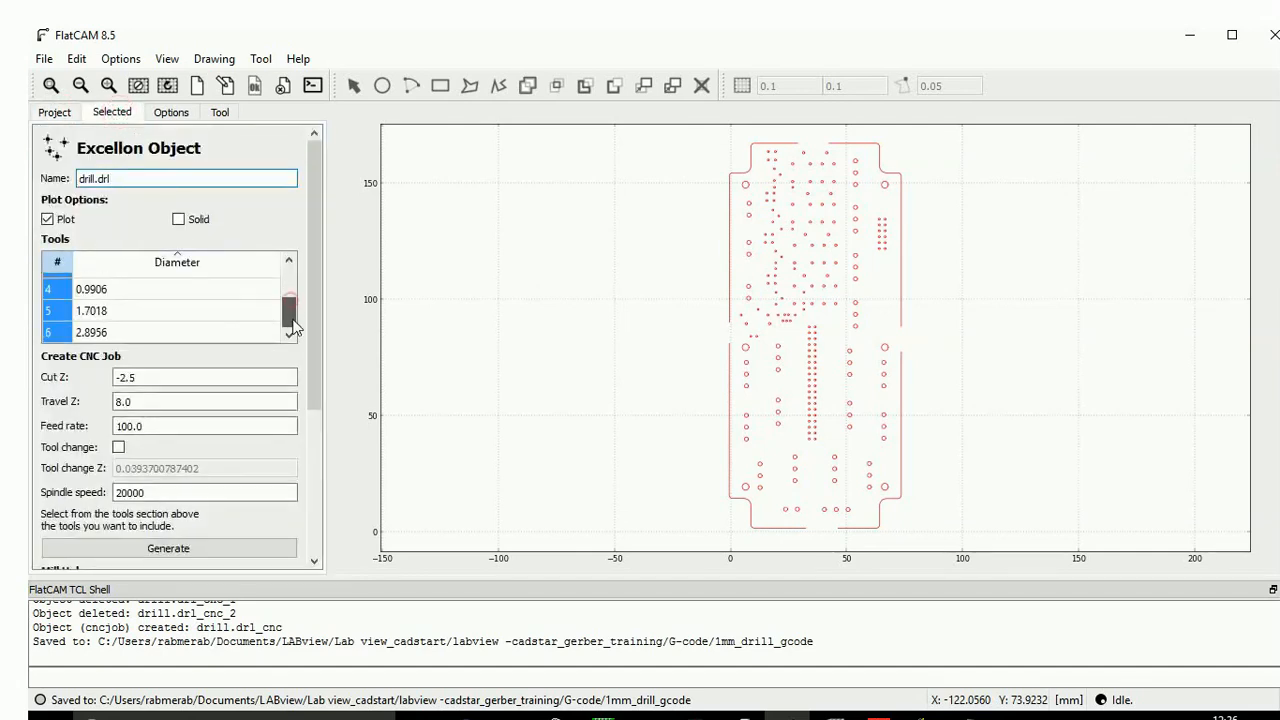
{"action": "left_click", "coordinate": [54, 309]}
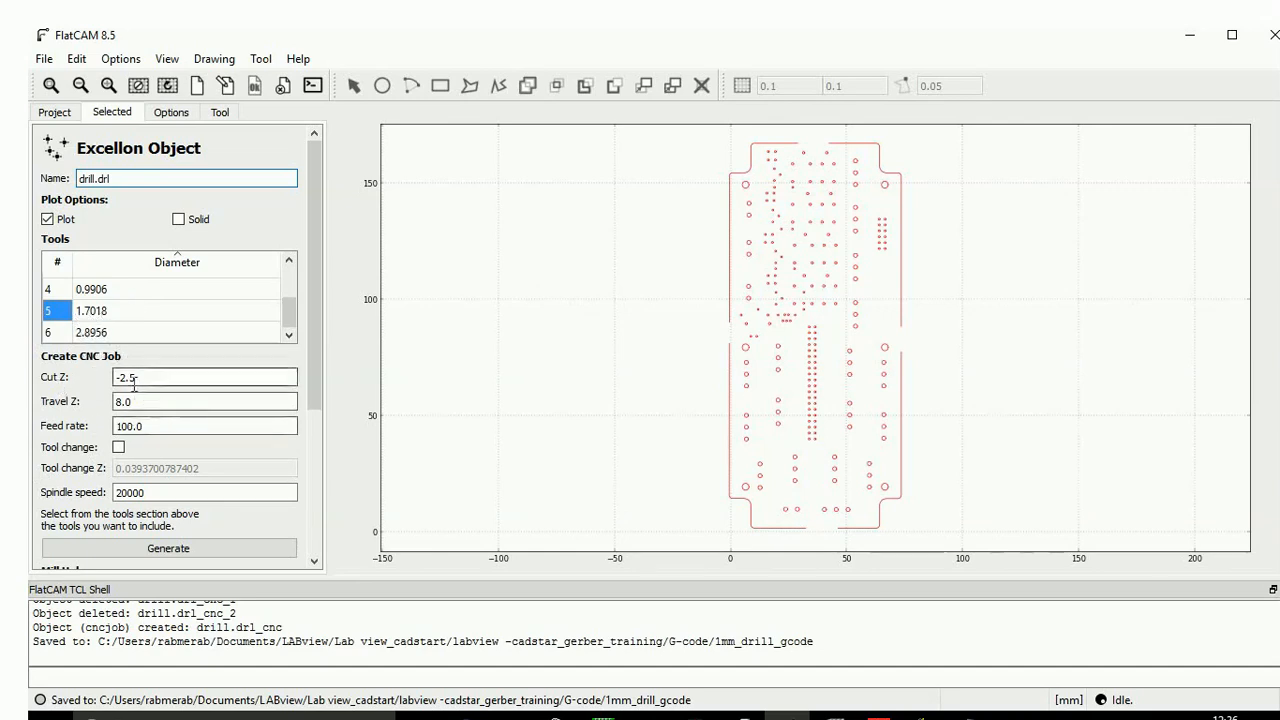
{"action": "left_click", "coordinate": [313, 560]}
{"action": "left_click", "coordinate": [222, 531]}
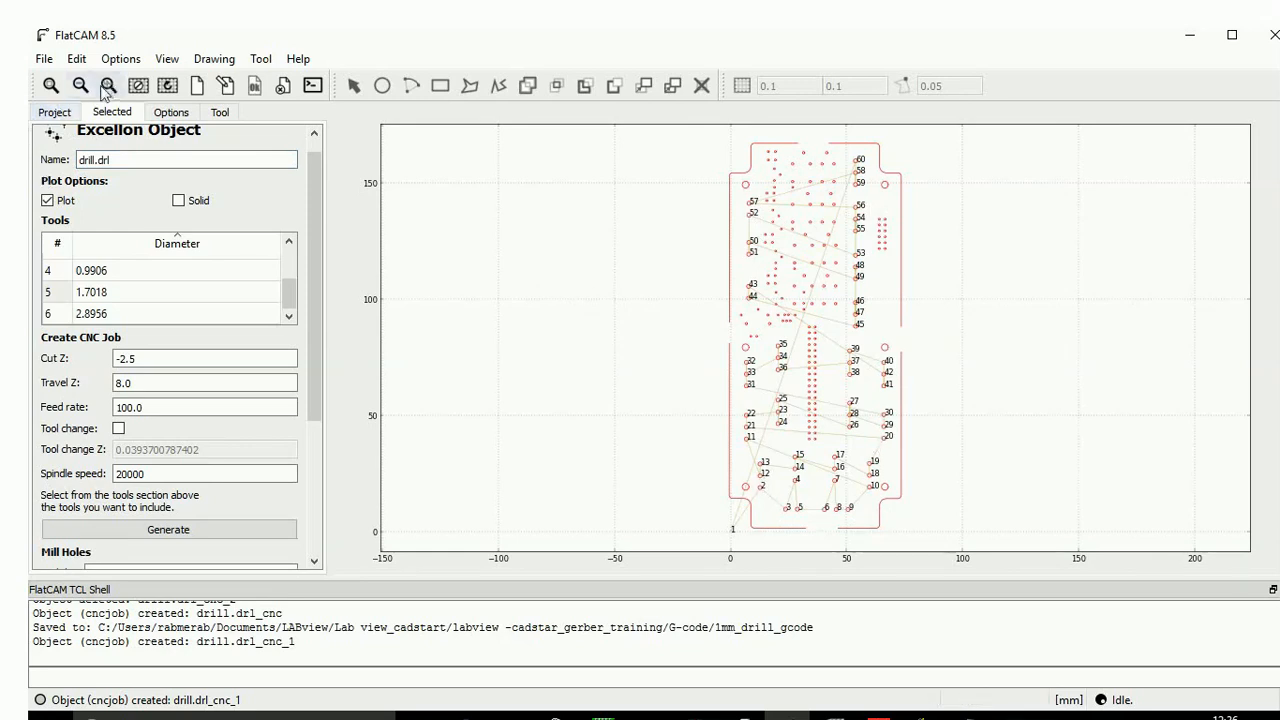
Open the drill.drl_cnc_1 job and prepend the lines G00 Z10 and G00 X0 Y0 to its G-code.
{"action": "left_click", "coordinate": [57, 112]}
{"action": "left_click", "coordinate": [90, 270]}
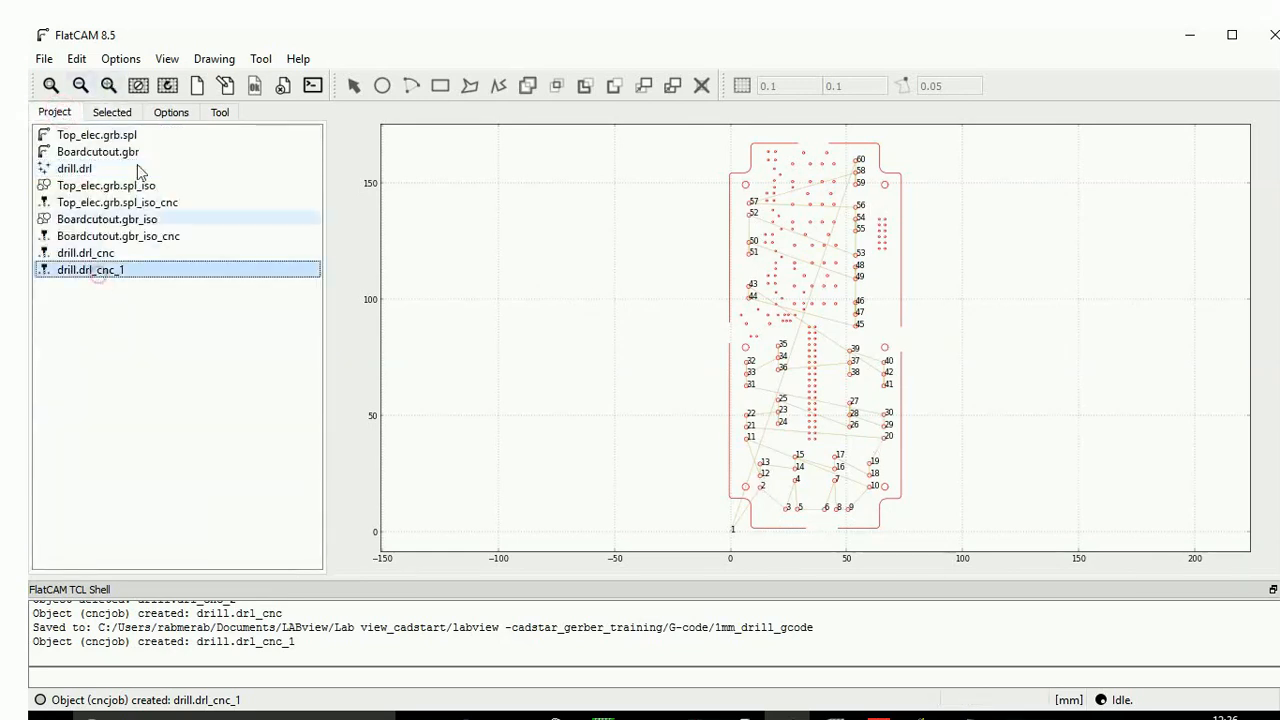
{"action": "left_click", "coordinate": [113, 112]}
{"action": "left_click", "coordinate": [68, 338]}
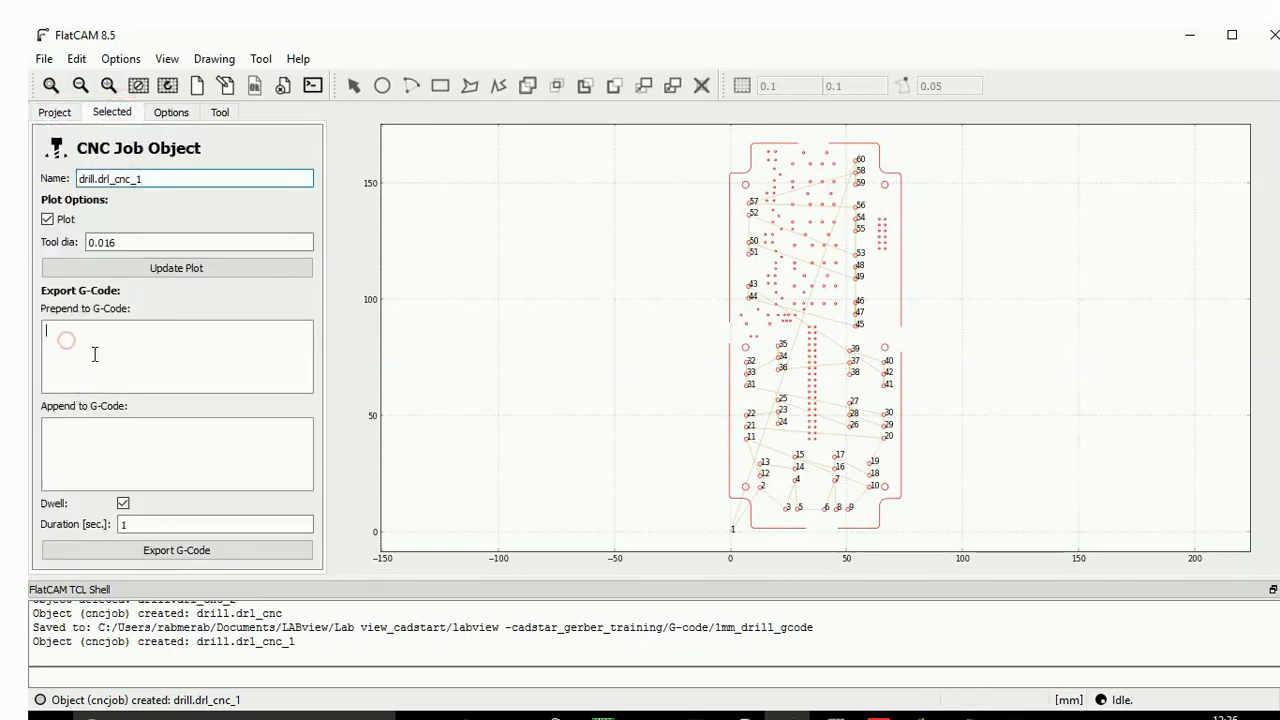
{"action": "type", "text": "G00 Z10 G00 X0 Y0"}
Append the lines G00 Z10 and G00 Y250 to the G-code of drill.drl_cnc_1.
{"action": "type", "text": "G00 Z10 G00 X0 Y0"}
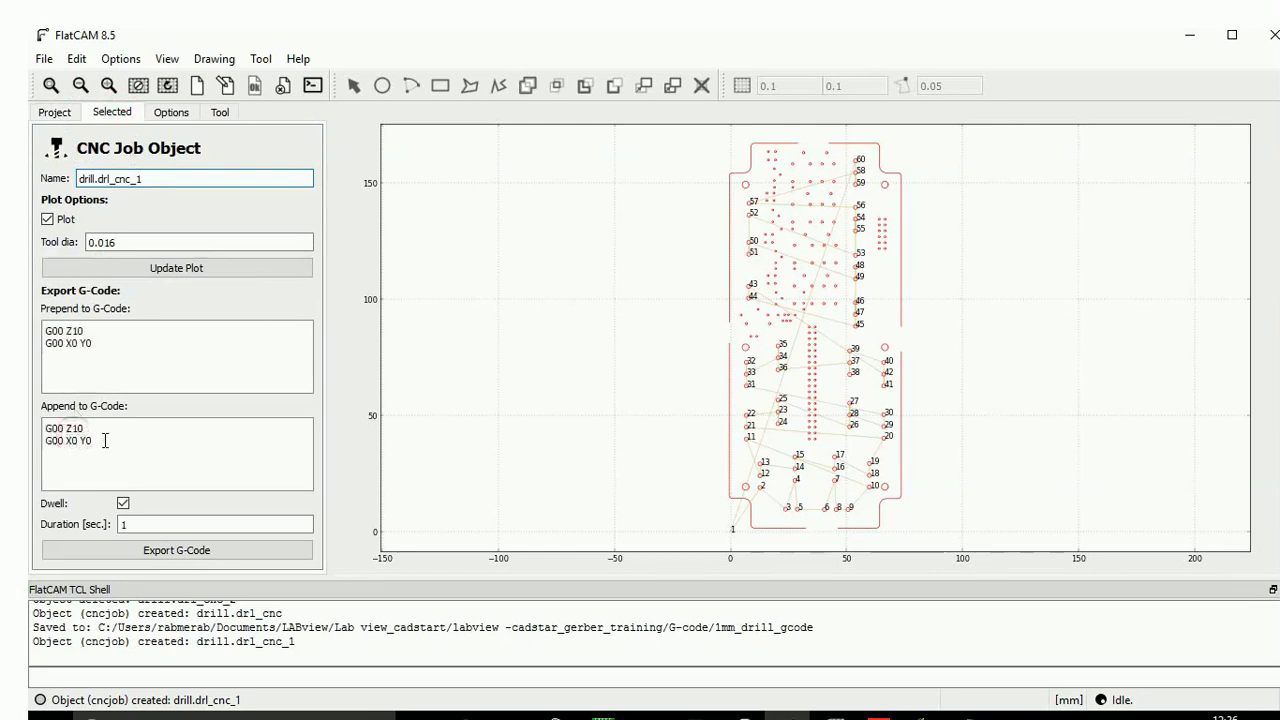
{"action": "left_click_drag", "start_coordinate": [93, 440], "coordinate": [73, 445]}
{"action": "left_click", "coordinate": [76, 478]}
{"action": "key", "text": "BackSpace"}
{"action": "key", "text": "BackSpace"}
{"action": "key", "text": "BackSpace"}
Export the 1.7 mm drilling G-code to the G-code folder as 1_7mm_drill_gcode.txt, replacing the existing file.
{"action": "left_click", "coordinate": [237, 551]}
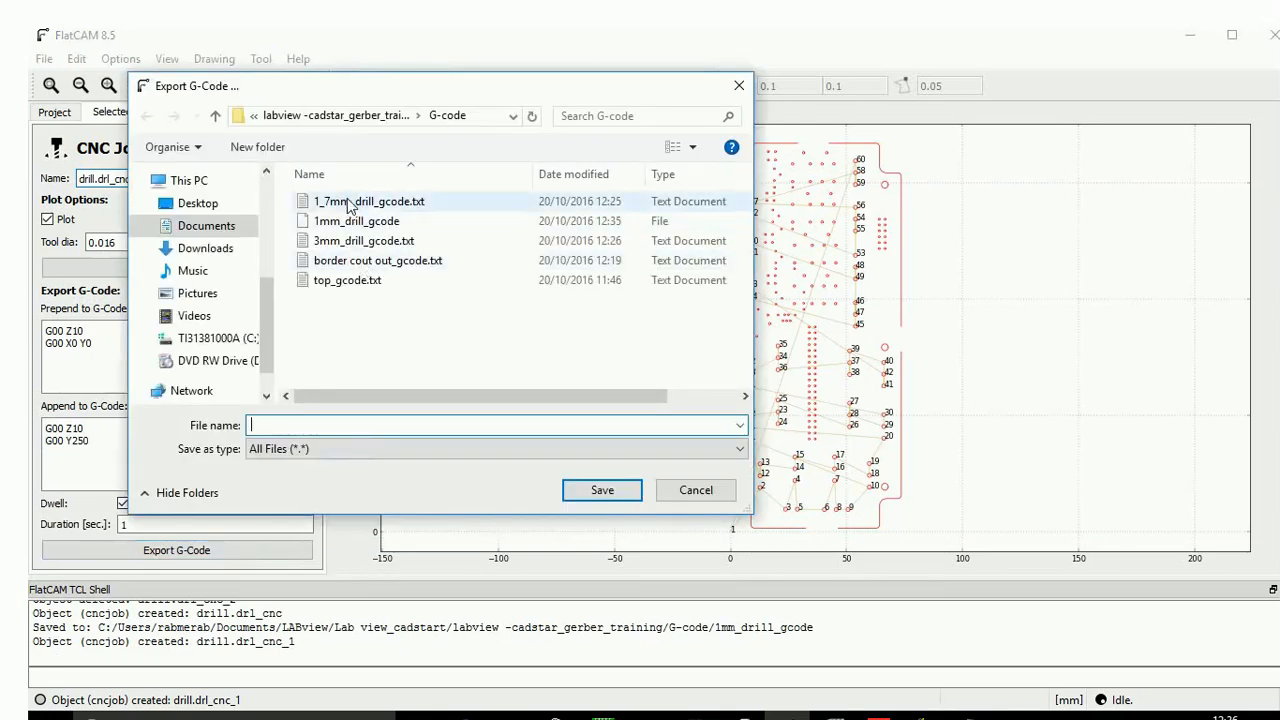
{"action": "left_click", "coordinate": [349, 204]}
{"action": "left_click", "coordinate": [611, 492]}
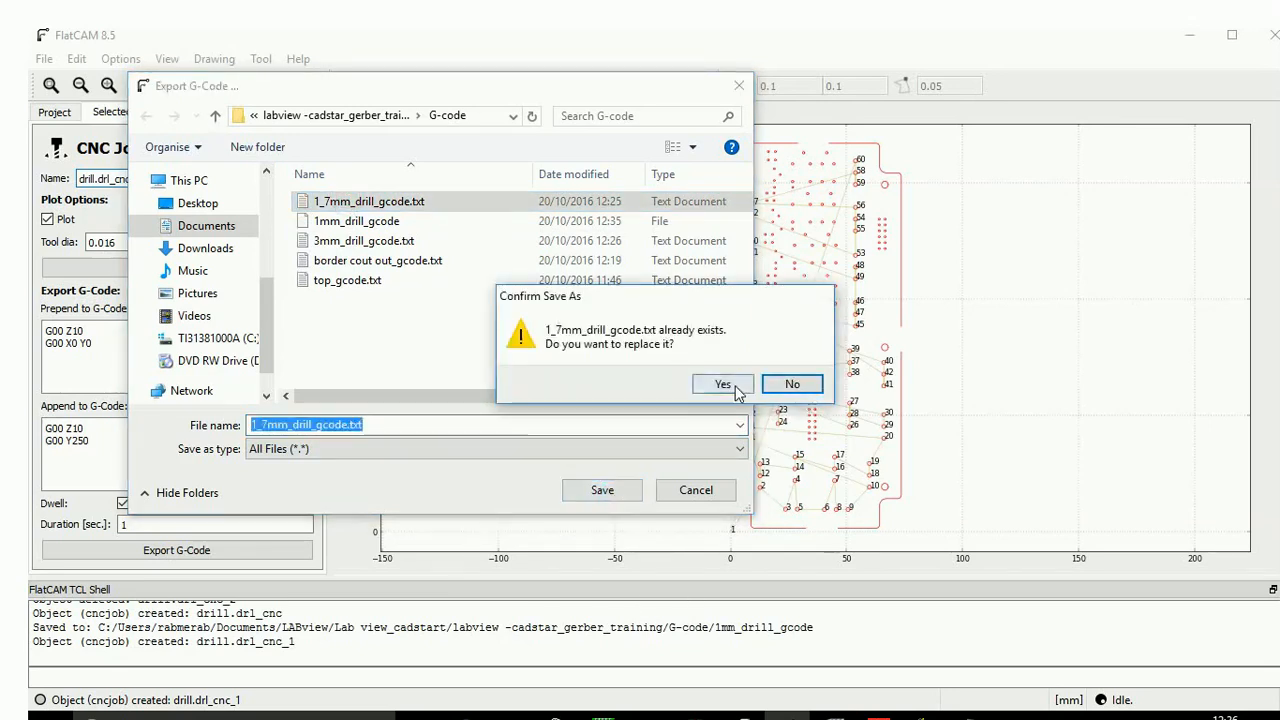
{"action": "left_click", "coordinate": [727, 381]}
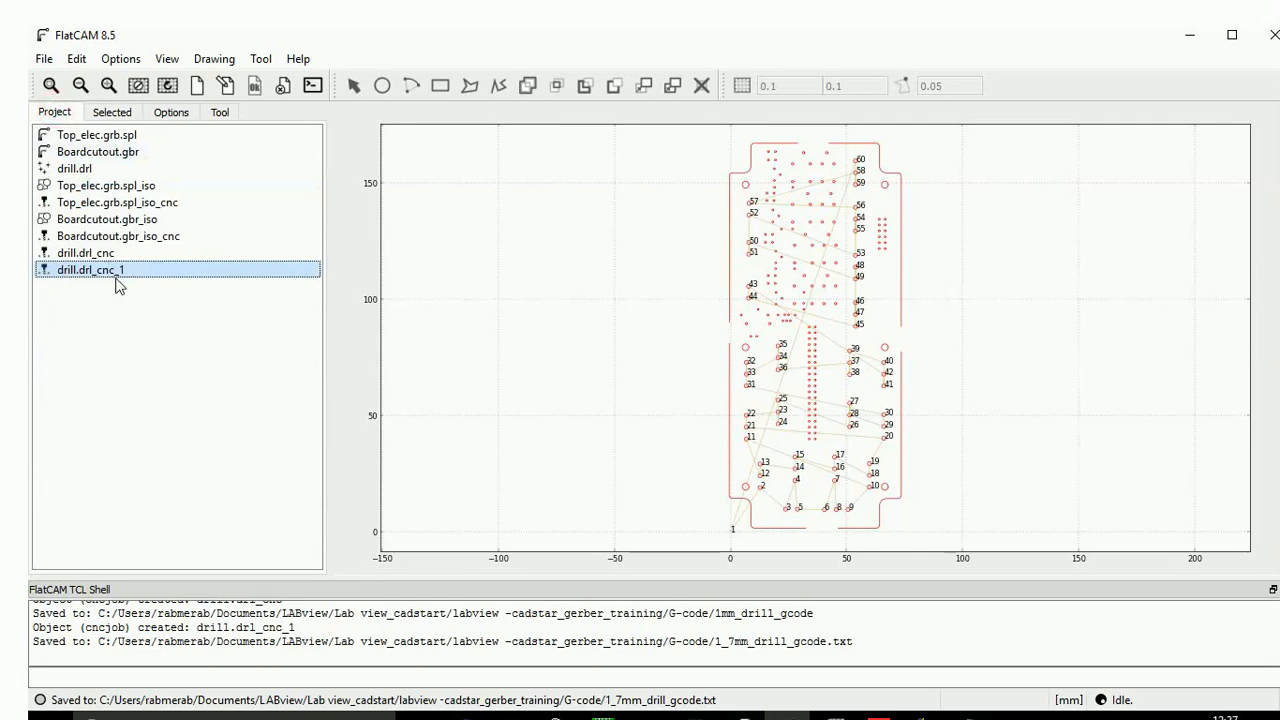
Hide the plot of drill.drl_cnc_1 and return to the project's object list.
{"action": "left_click", "coordinate": [111, 112]}
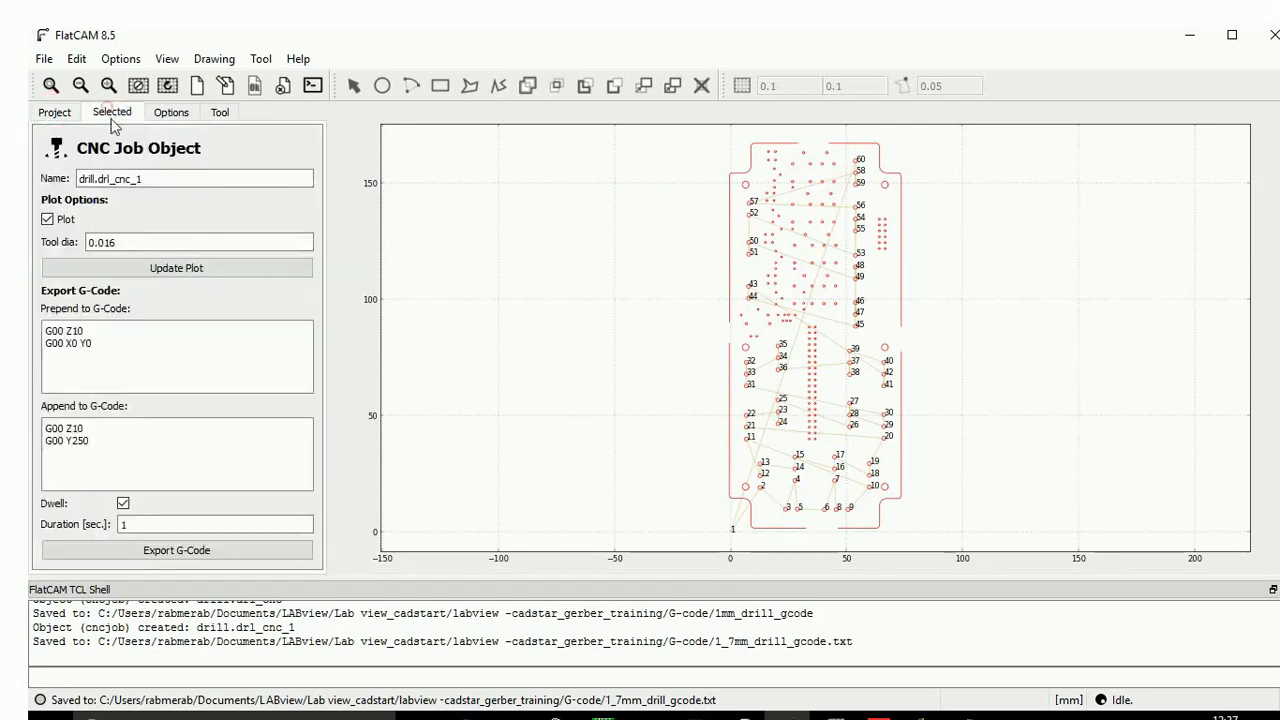
{"action": "left_click", "coordinate": [55, 112]}
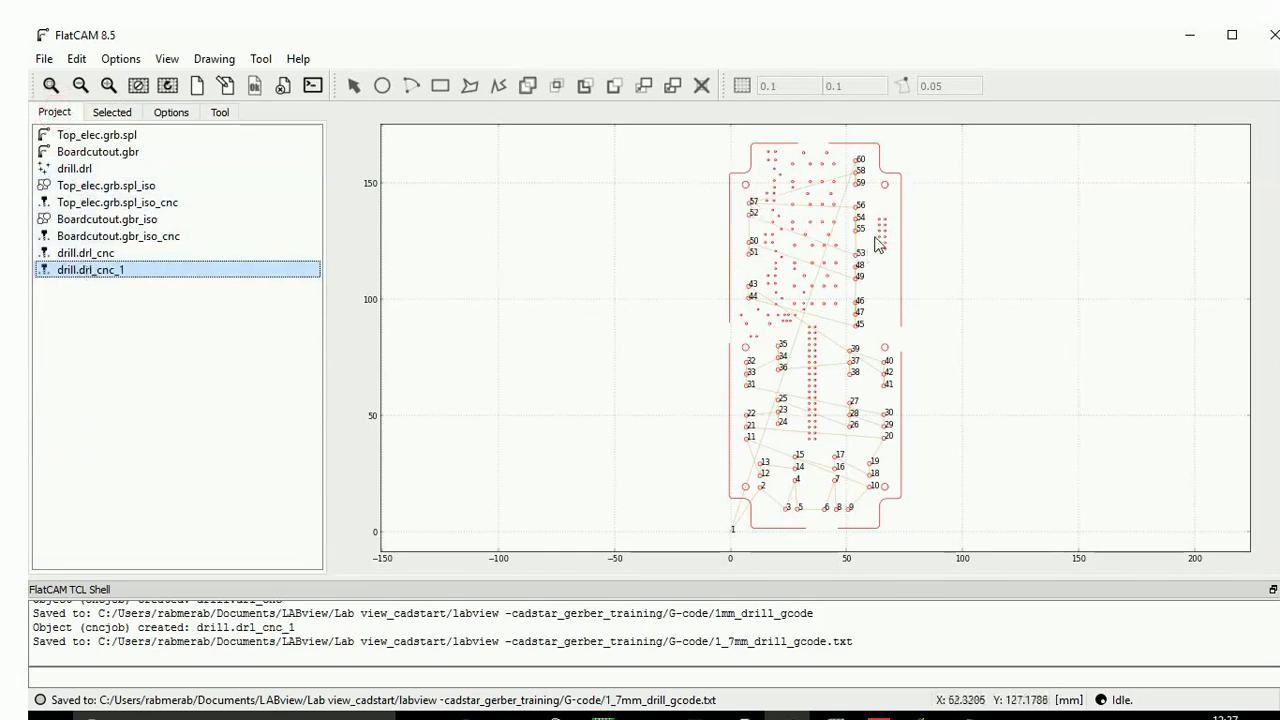
{"action": "left_click", "coordinate": [122, 116]}
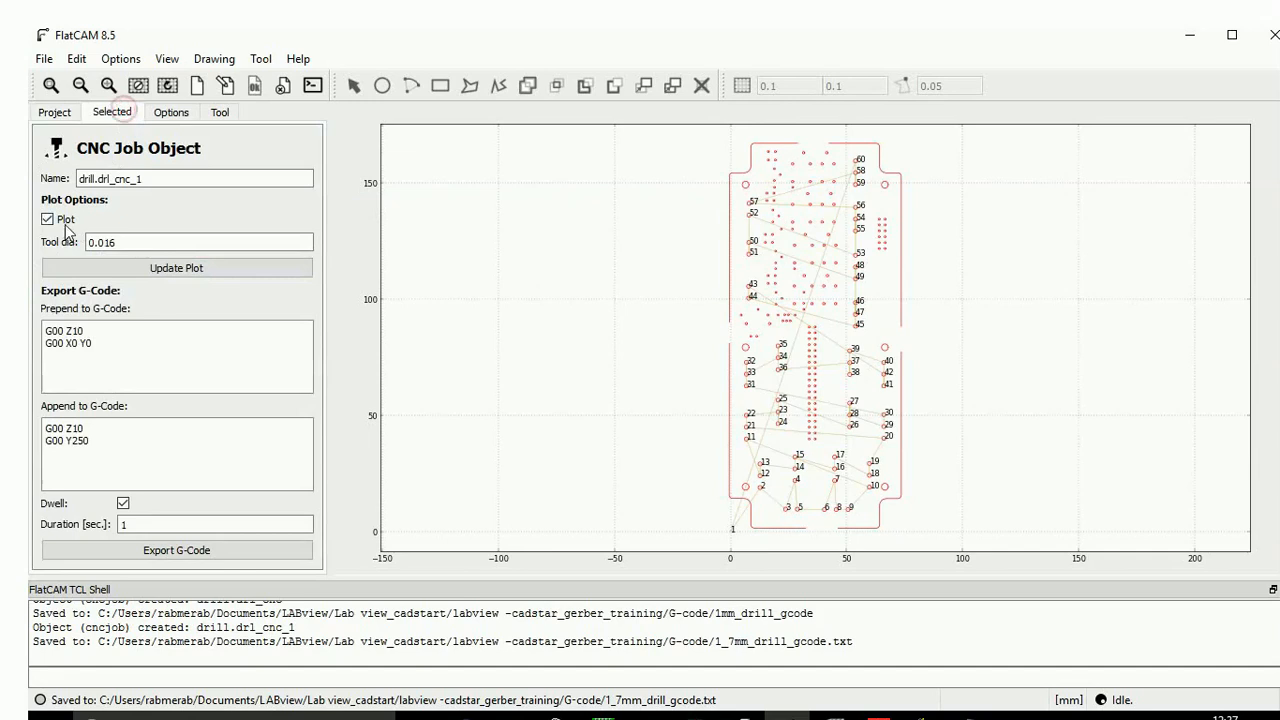
{"action": "left_click", "coordinate": [60, 117]}
Generate a drilling CNC job from drill.drl for only tool 6, the 2.8956 mm diameter.
{"action": "left_click", "coordinate": [86, 170]}
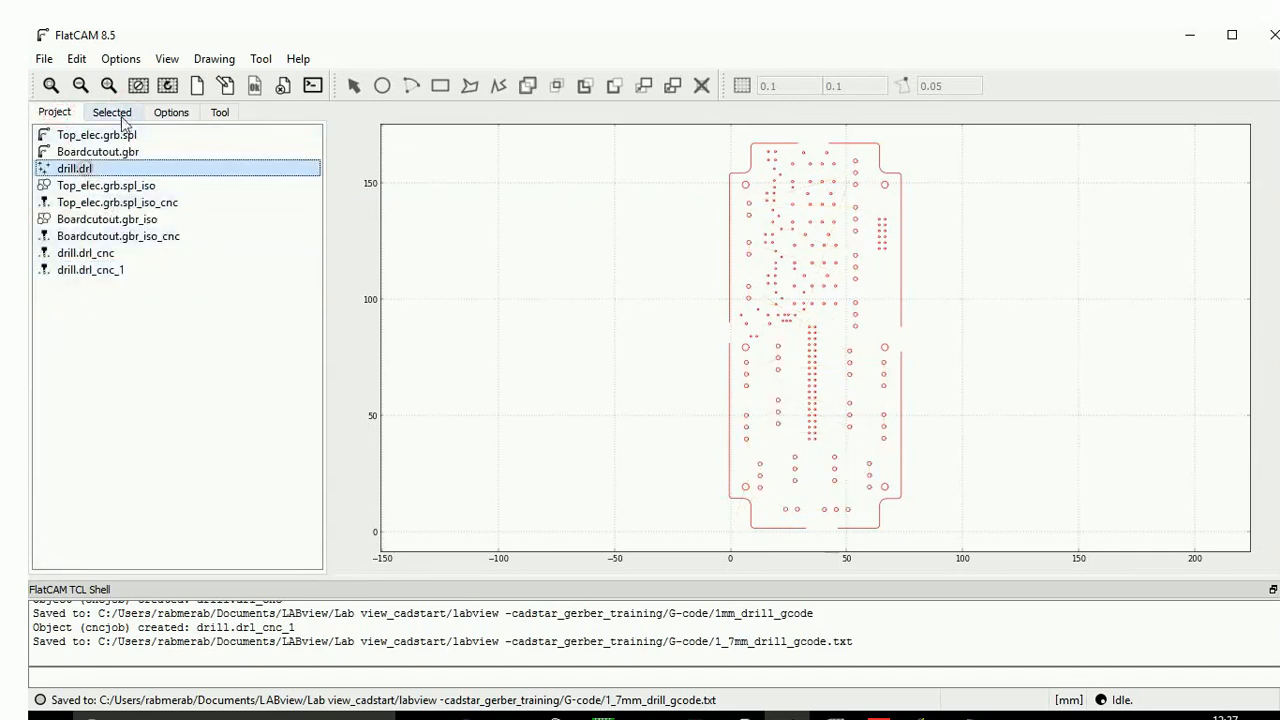
{"action": "left_click", "coordinate": [115, 113]}
{"action": "left_click_drag", "start_coordinate": [287, 300], "coordinate": [286, 328]}
{"action": "left_click", "coordinate": [56, 332]}
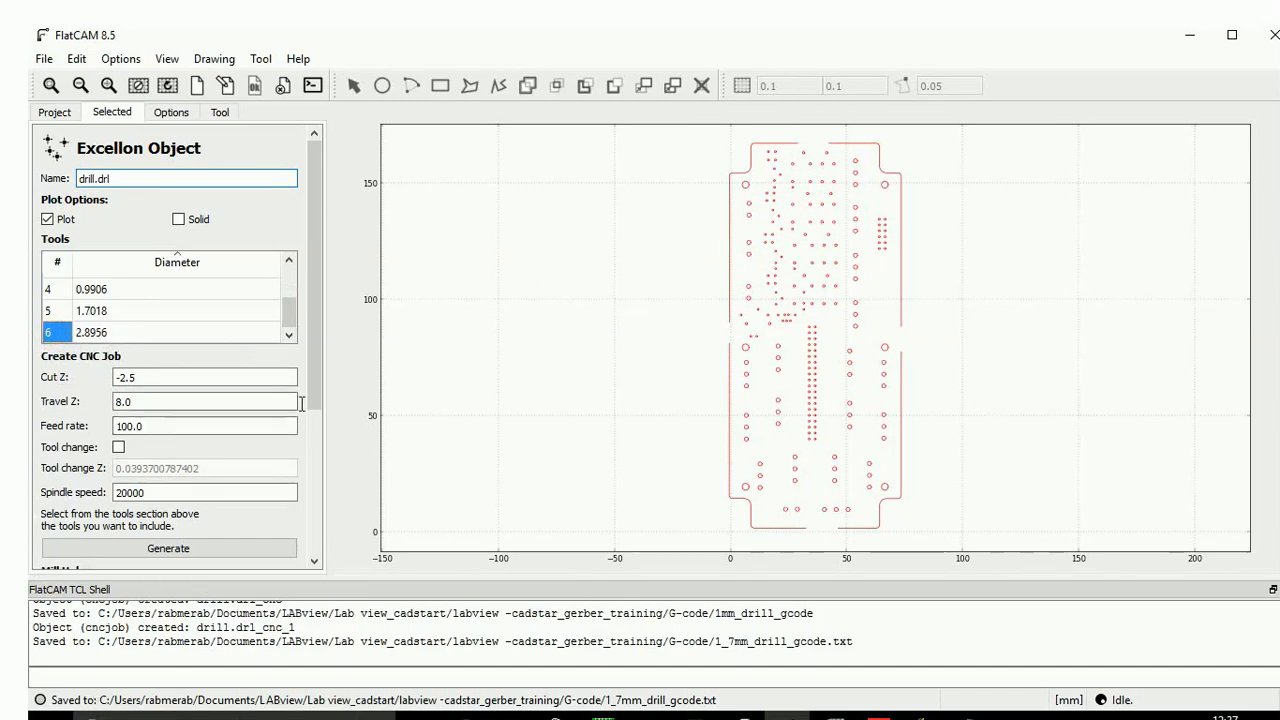
{"action": "left_click_drag", "start_coordinate": [311, 354], "coordinate": [314, 396]}
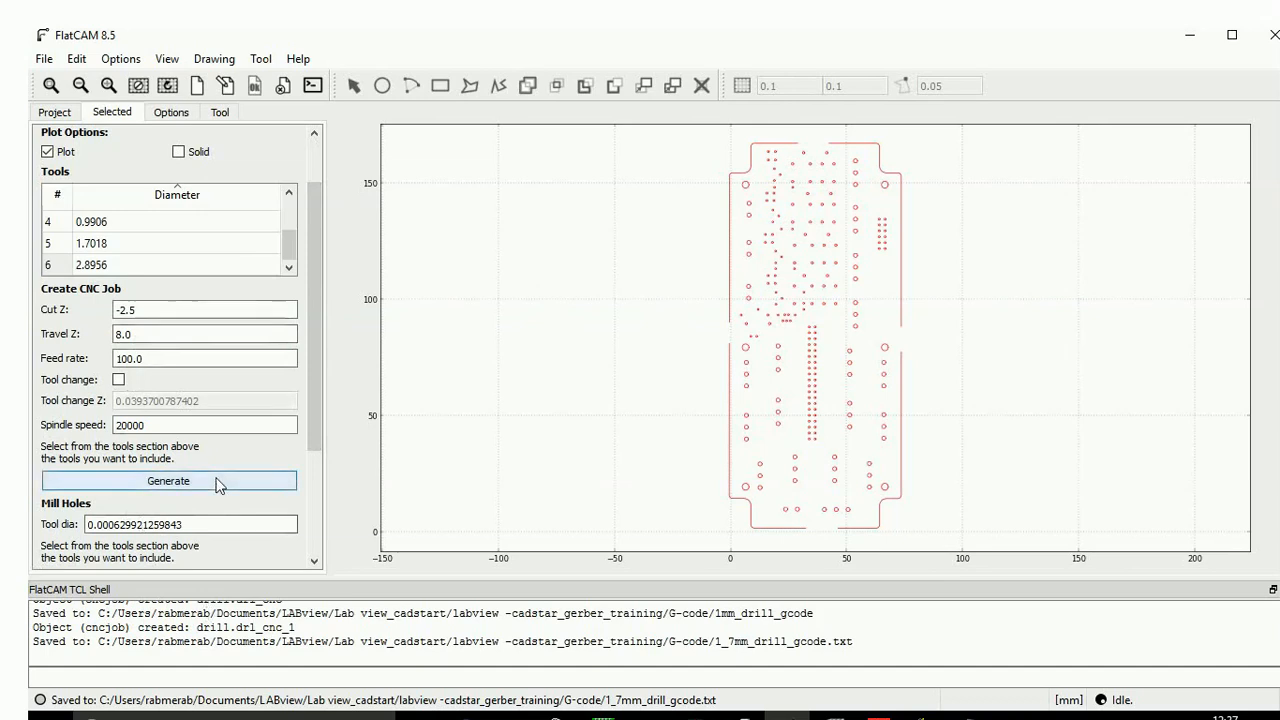
{"action": "left_click", "coordinate": [176, 483]}
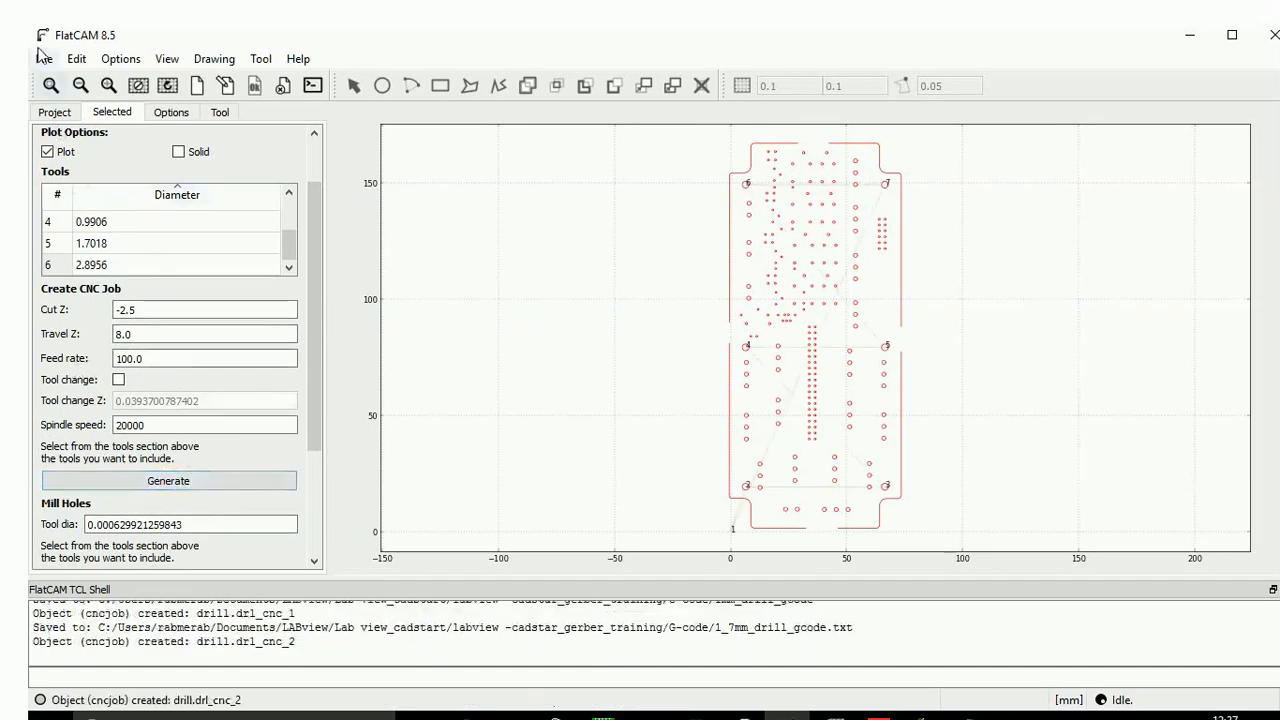
Open the drill.drl_cnc_2 job and prepend the lines G00 Z10 and G00 X0 Y0 to its G-code.
{"action": "left_click", "coordinate": [54, 112]}
{"action": "left_click", "coordinate": [118, 288]}
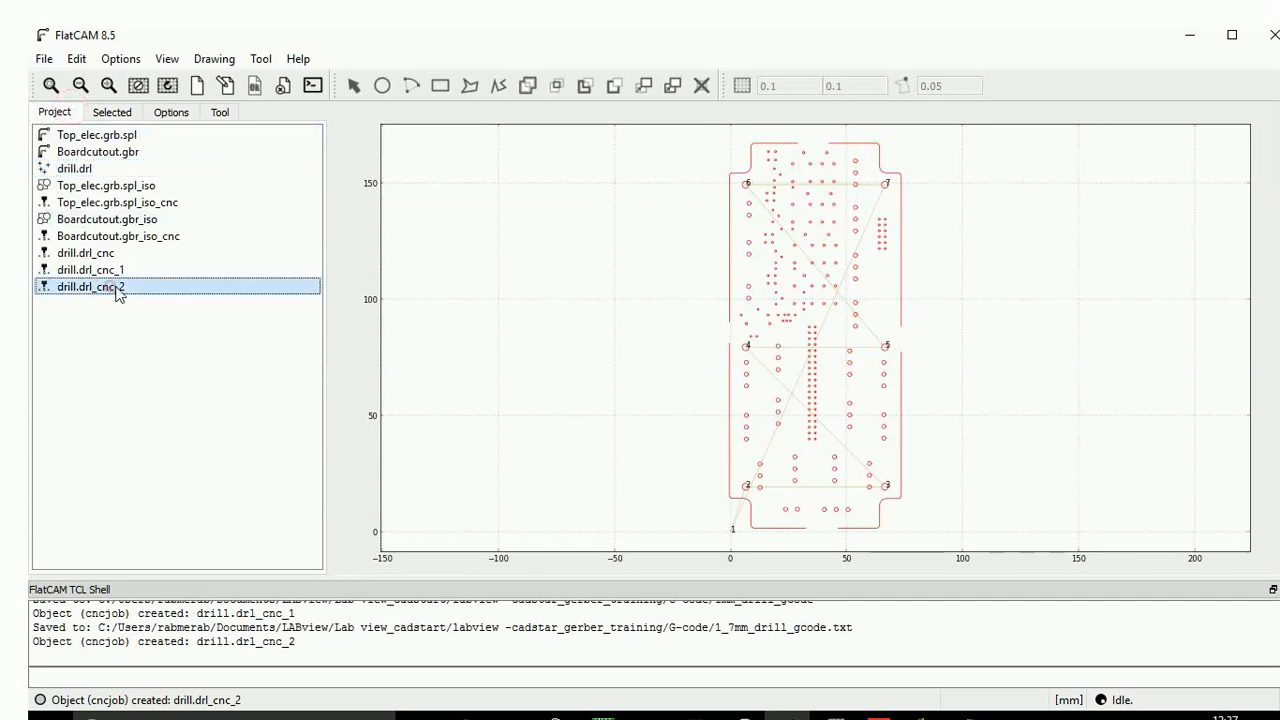
{"action": "left_click", "coordinate": [113, 114]}
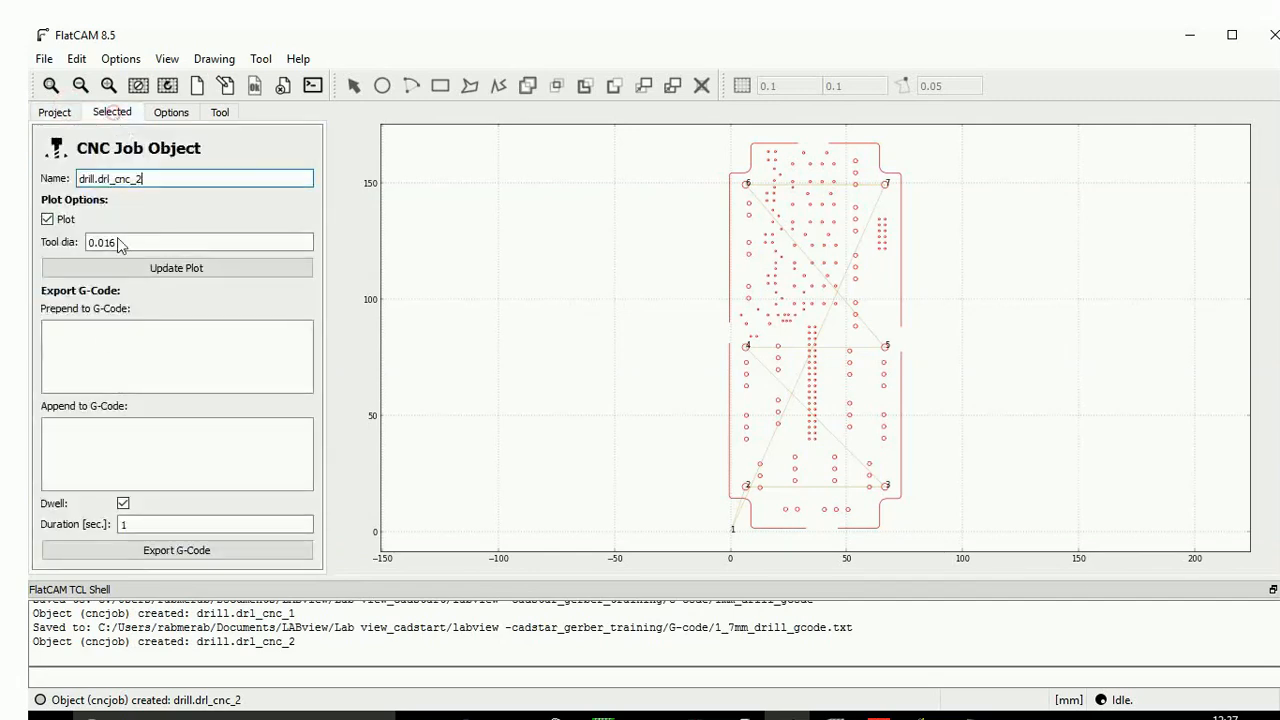
{"action": "left_click", "coordinate": [105, 335]}
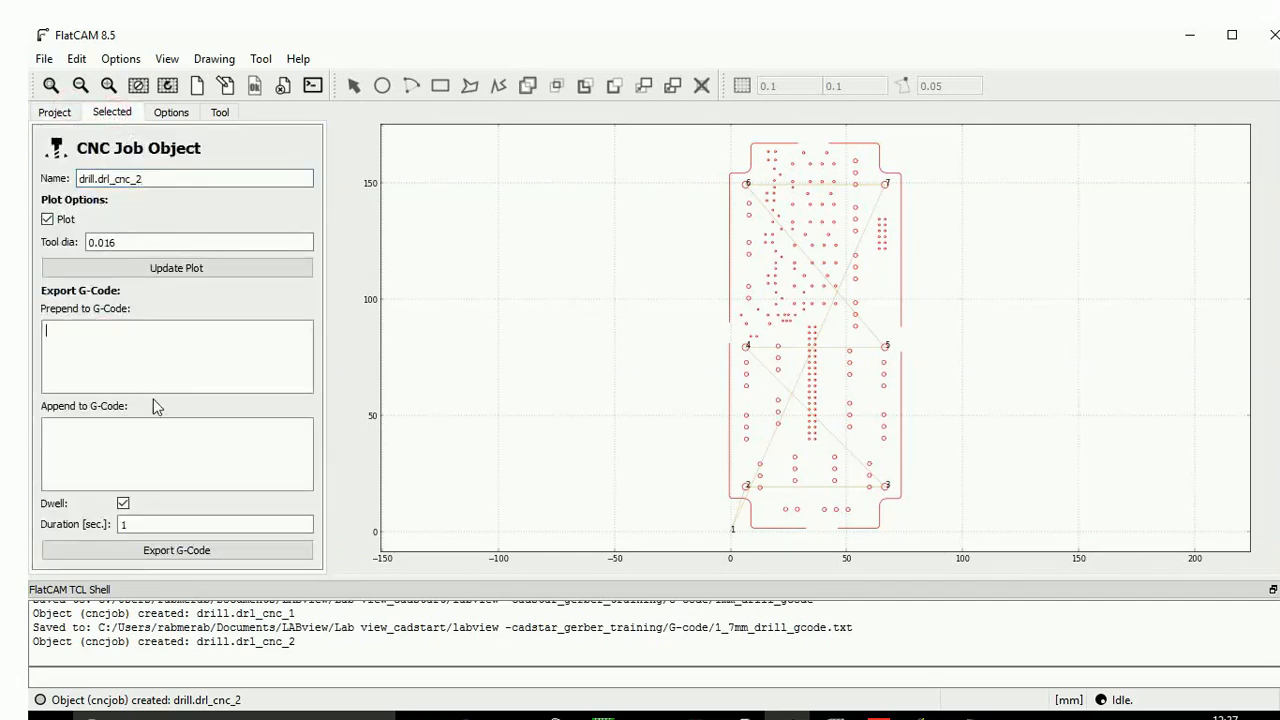
{"action": "type", "text": "G00 Z10 G00 X0 Y0"}
Append the lines G00 Z10 and G00 Y250 to the G-code of drill.drl_cnc_2.
{"action": "type", "text": "G00 Z10 G00 X0 Y0"}
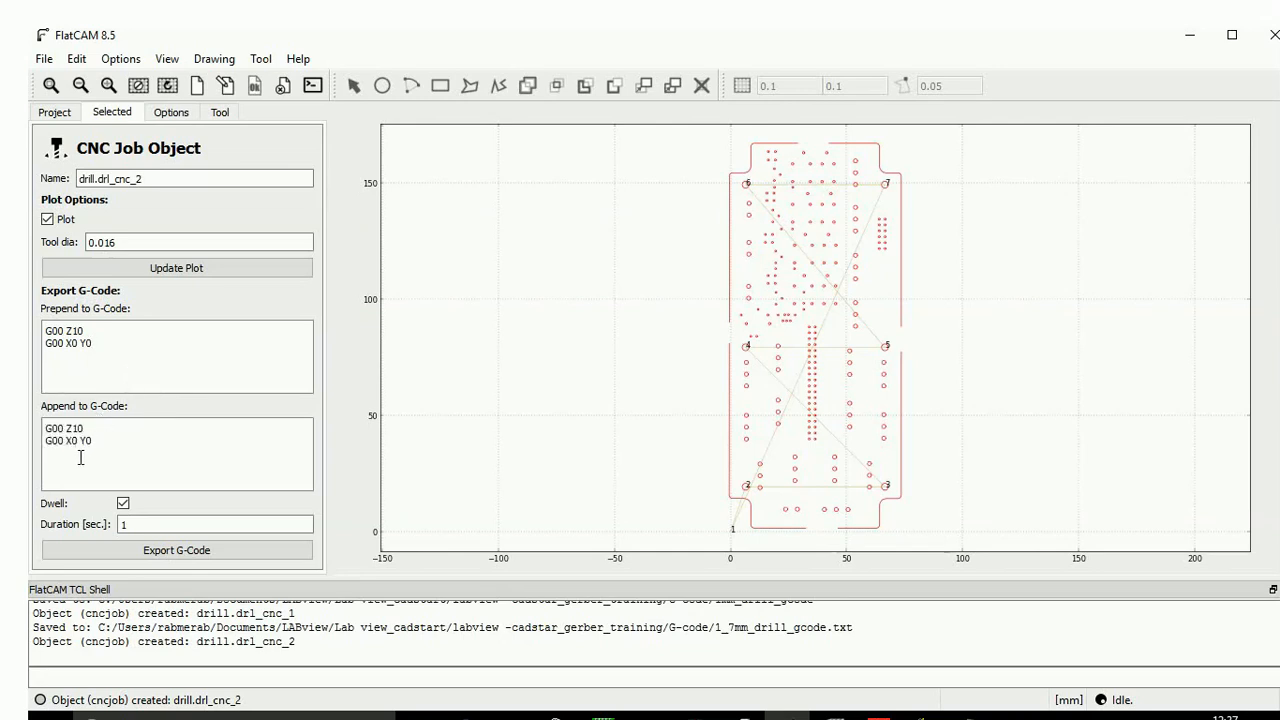
{"action": "left_click_drag", "start_coordinate": [75, 441], "coordinate": [69, 444]}
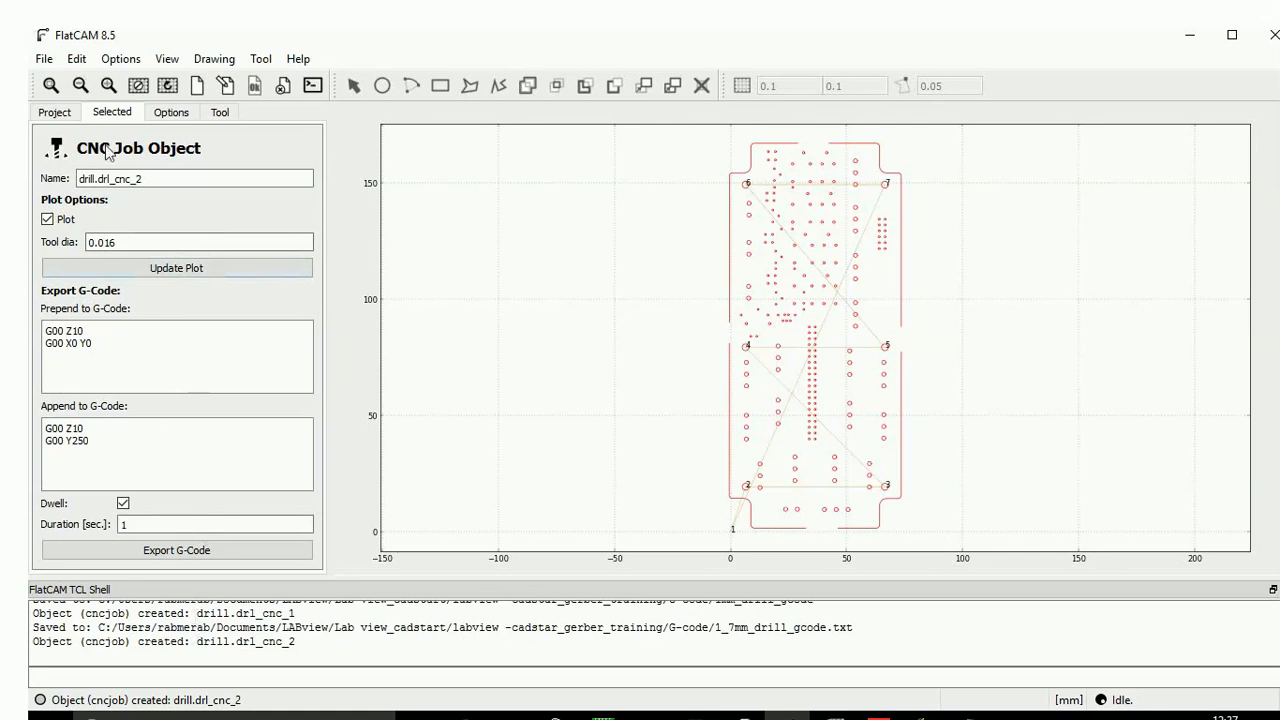
{"action": "left_click", "coordinate": [148, 180]}
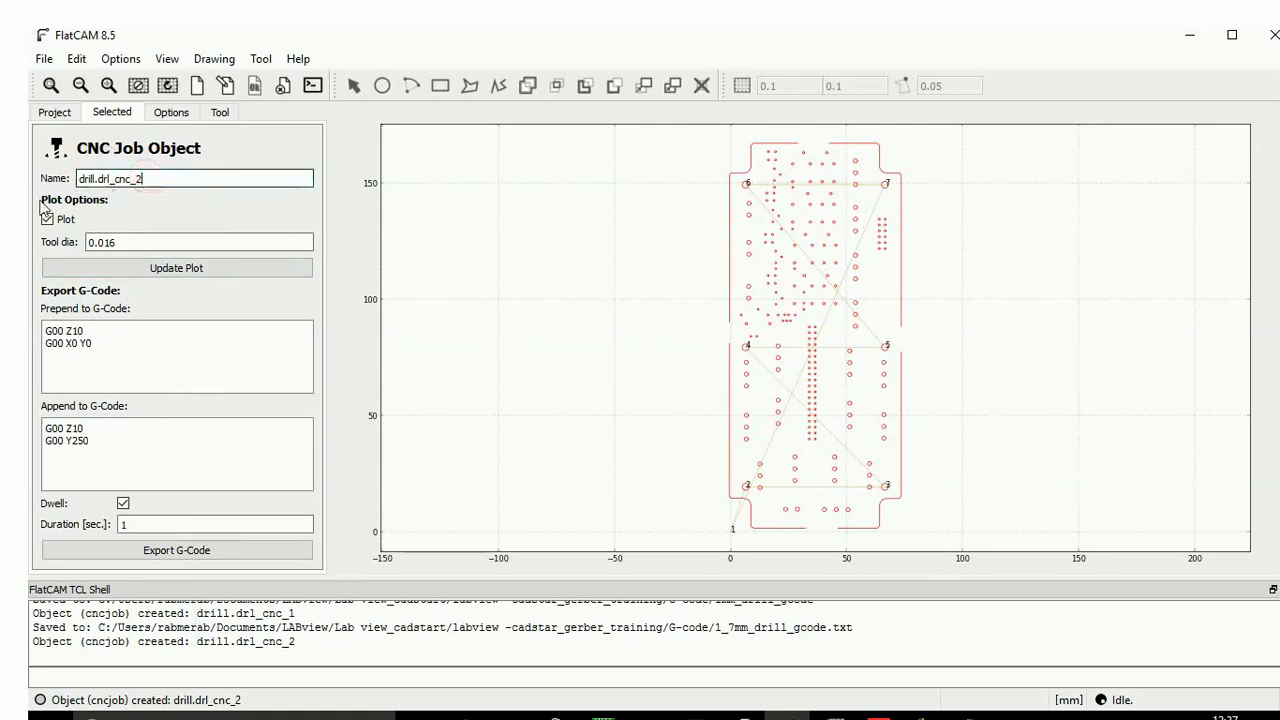
Export the 3 mm drilling G-code to the G-code folder as 3mm_drill_gcode.txt, replacing the existing file.
{"action": "left_click", "coordinate": [153, 549]}
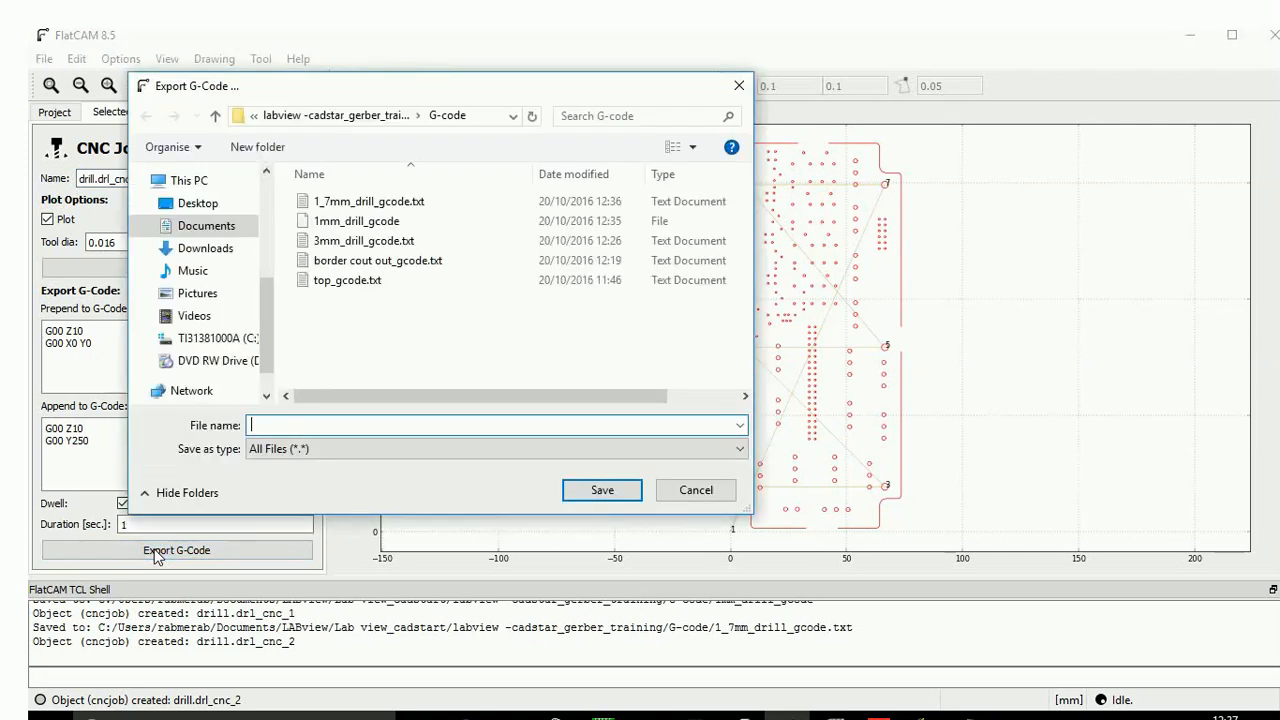
{"action": "left_click", "coordinate": [364, 241]}
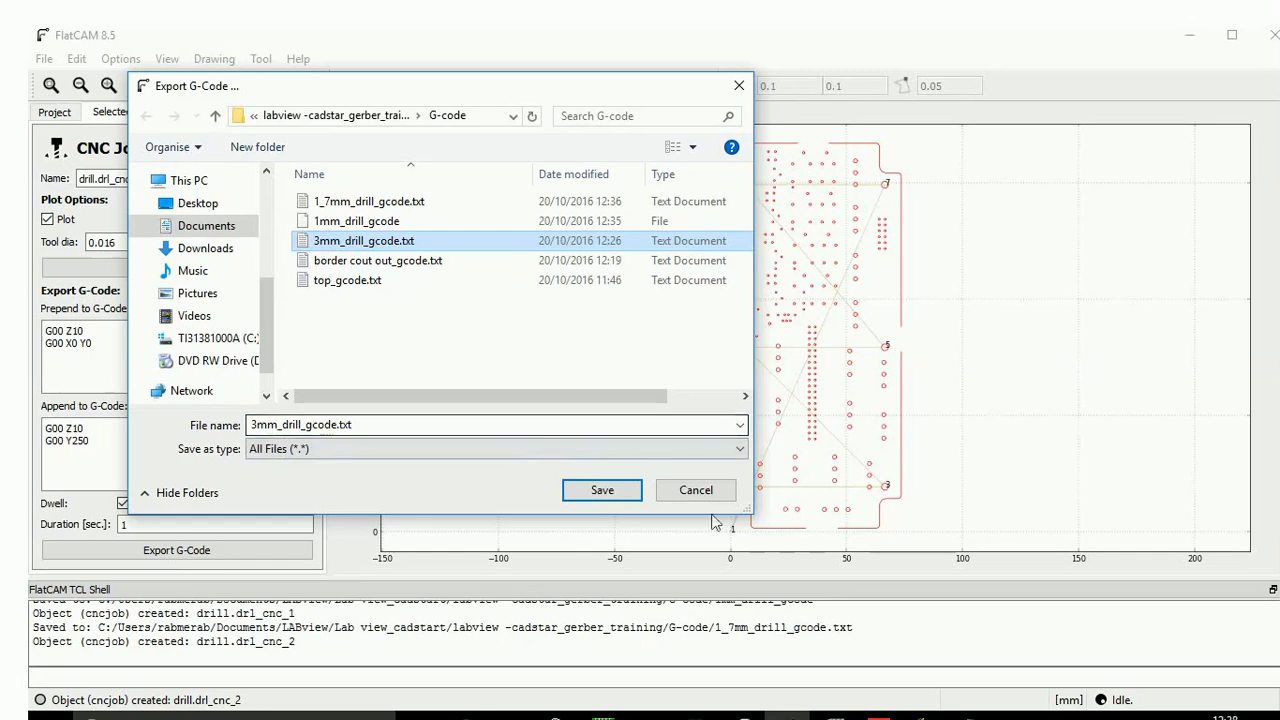
{"action": "left_click", "coordinate": [602, 491]}
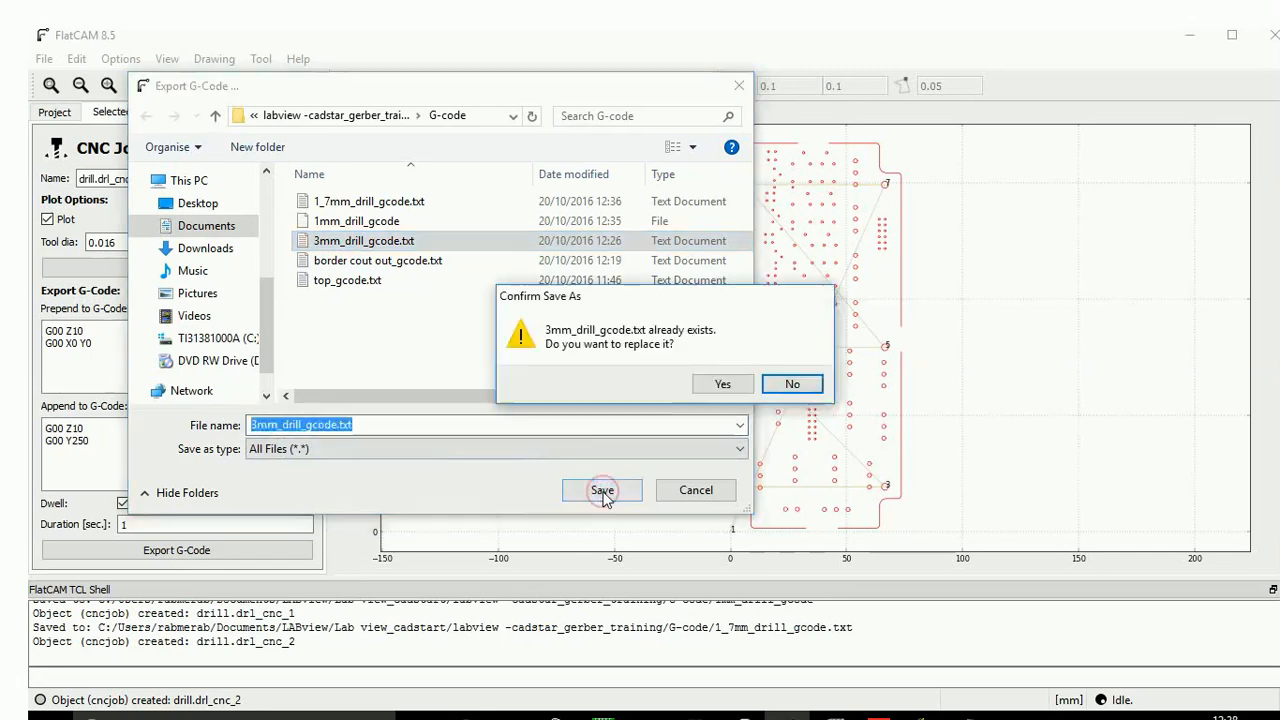
{"action": "left_click", "coordinate": [726, 384]}
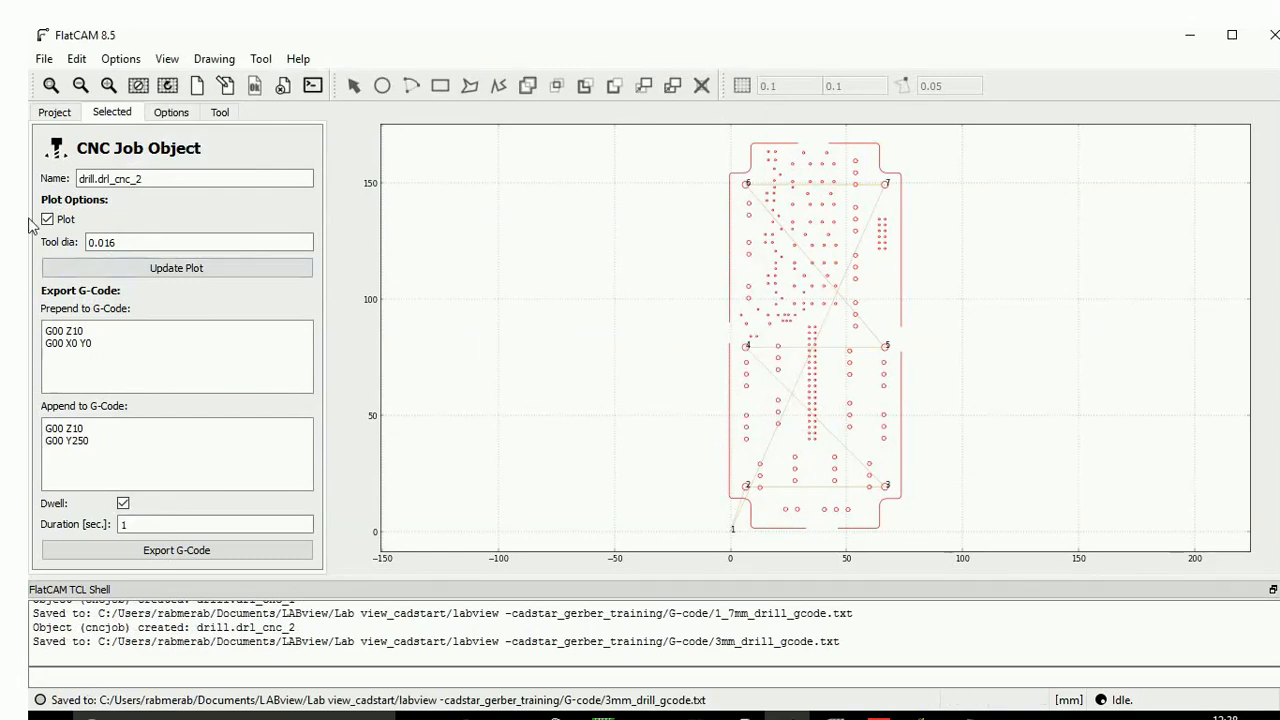
{"action": "left_click", "coordinate": [57, 115]}
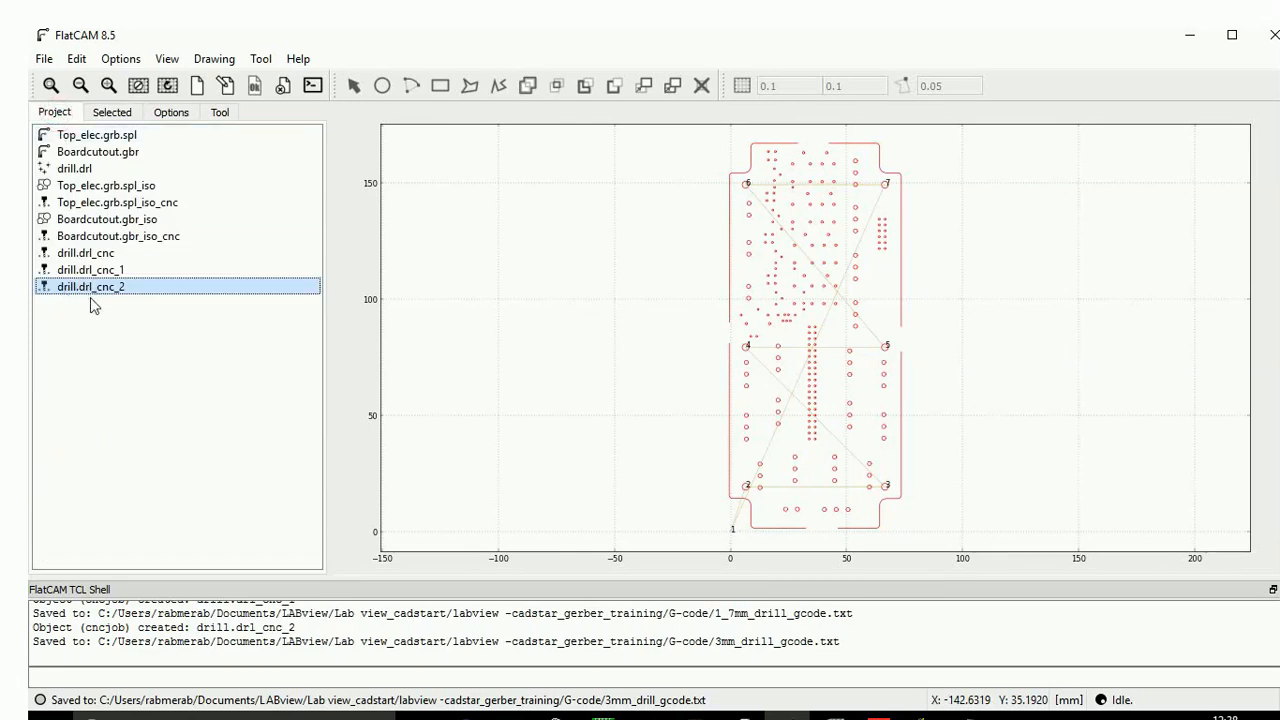
{"action": "left_click", "coordinate": [86, 135]}
{"action": "left_click", "coordinate": [88, 153]}
{"action": "left_click", "coordinate": [88, 168]}
{"action": "left_click", "coordinate": [92, 152]}
{"action": "left_click", "coordinate": [90, 170]}
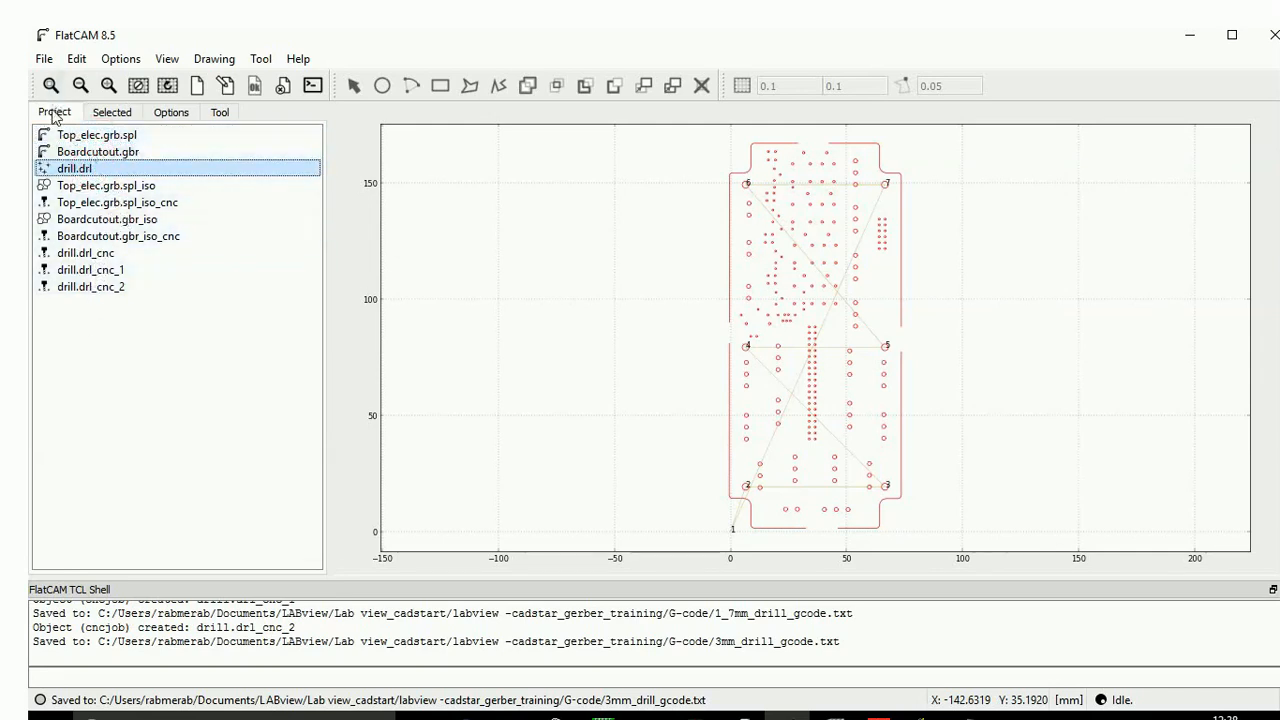
Save the project as PCB_Engr_training in the folder that contains the Gerber files and the G-code folder.
{"action": "left_click", "coordinate": [46, 60]}
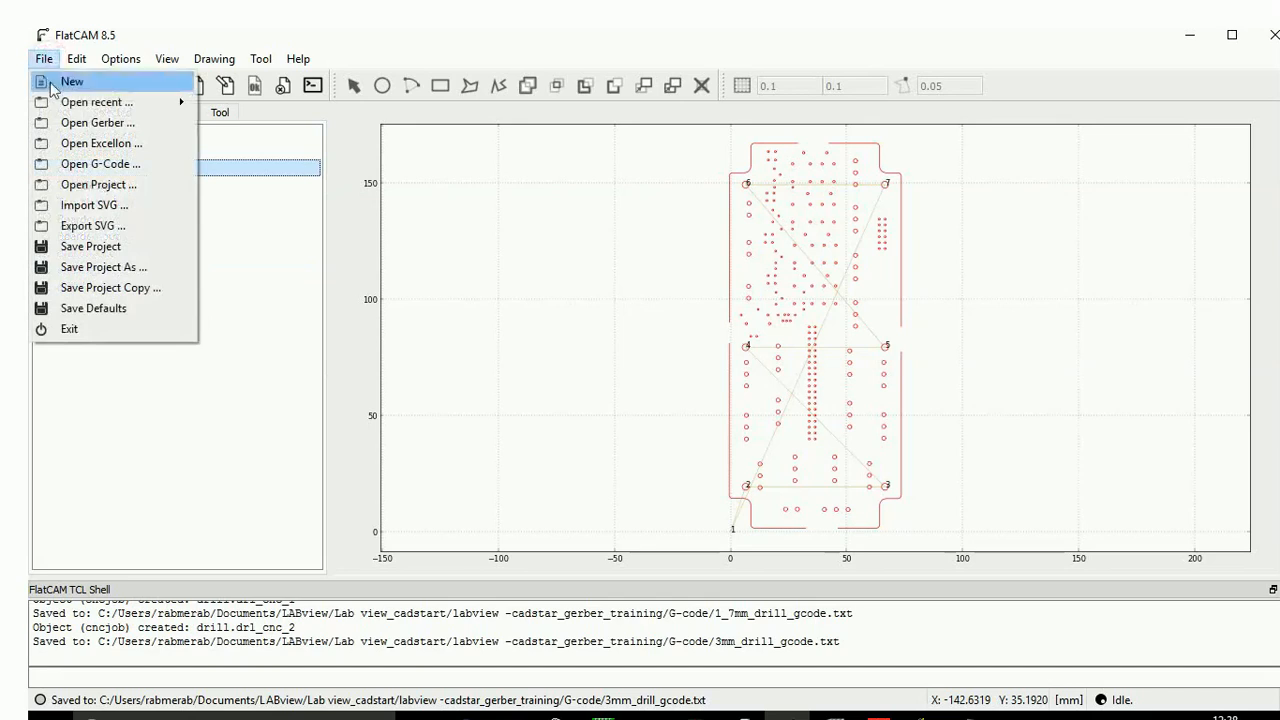
{"action": "left_click", "coordinate": [119, 268]}
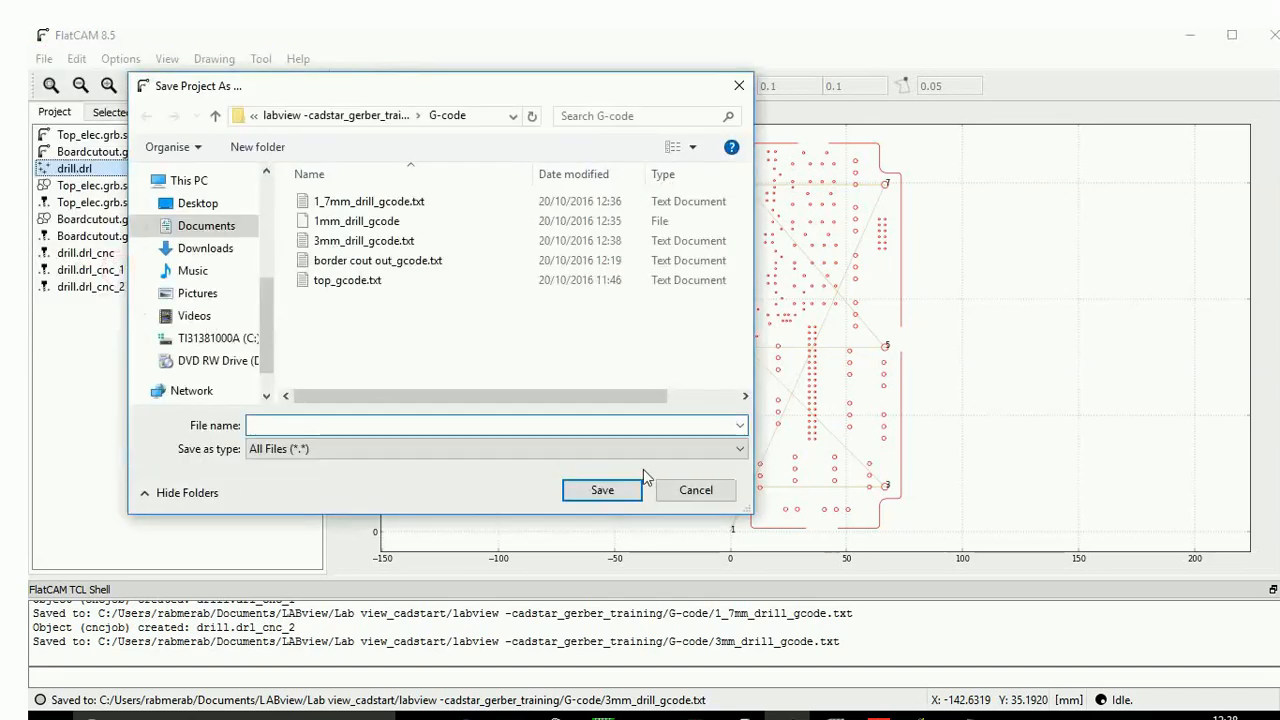
{"action": "left_click", "coordinate": [374, 117]}
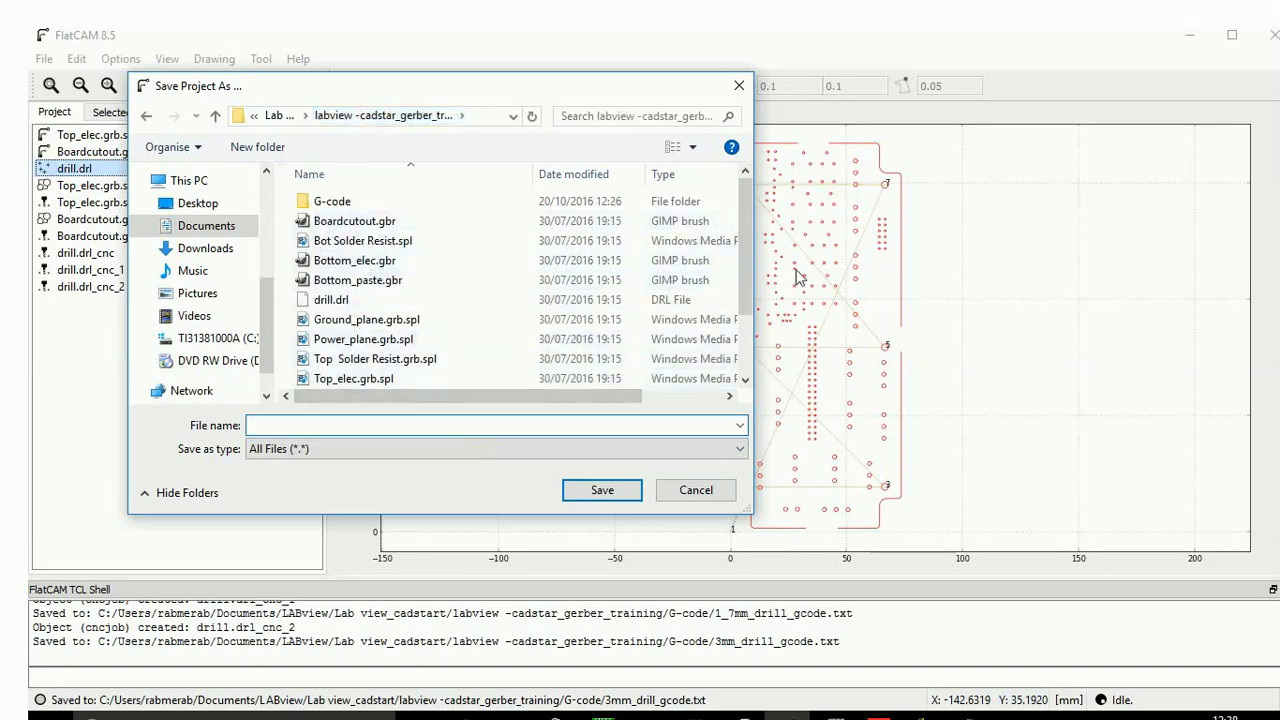
{"action": "mouse_move", "coordinate": [747, 254]}
{"action": "left_mouse_down"}
{"action": "mouse_move", "coordinate": [756, 331]}
{"action": "mouse_move", "coordinate": [755, 247]}
{"action": "left_mouse_up"}
{"action": "type", "text": "PCB"}
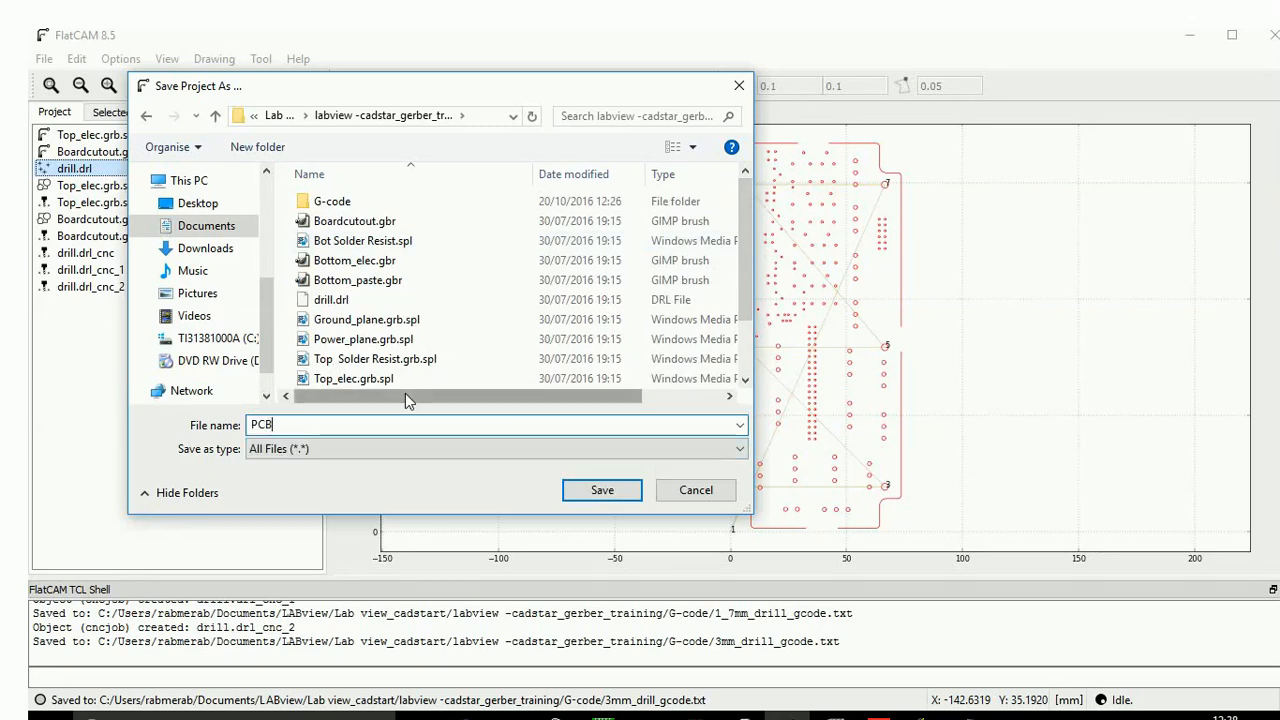
{"action": "type", "text": "_En"}
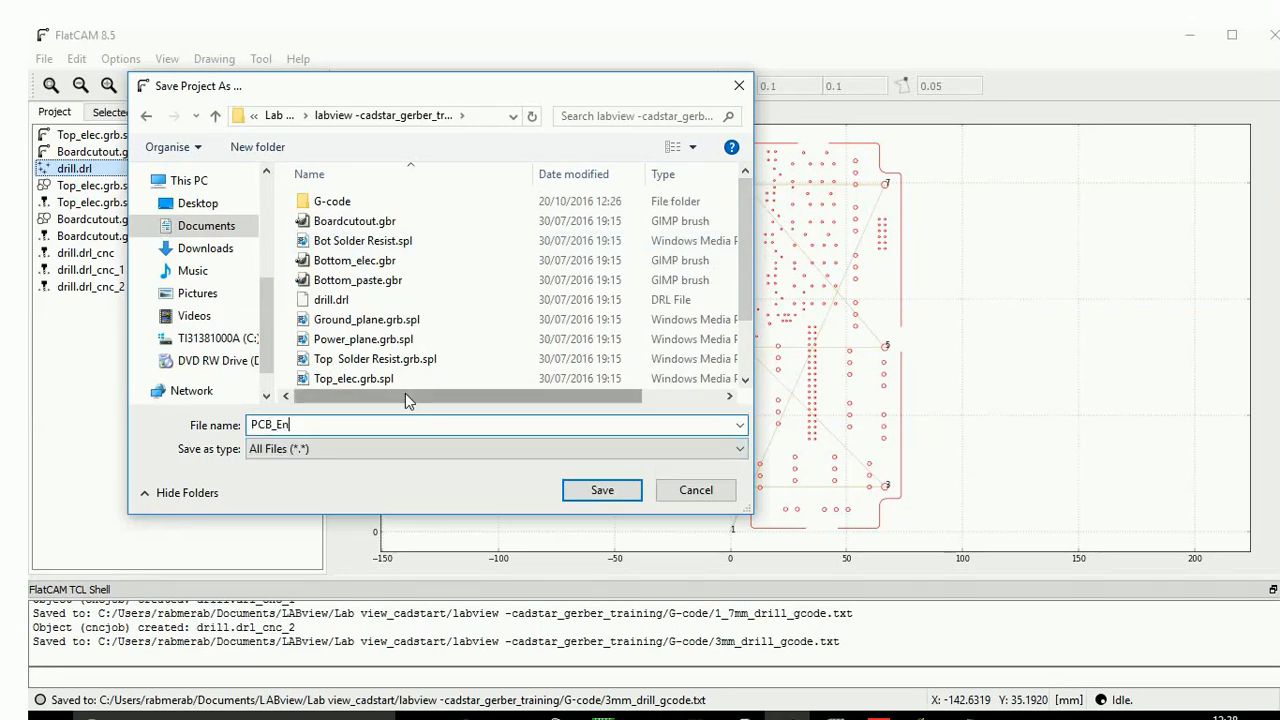
{"action": "type", "text": "gr_training"}
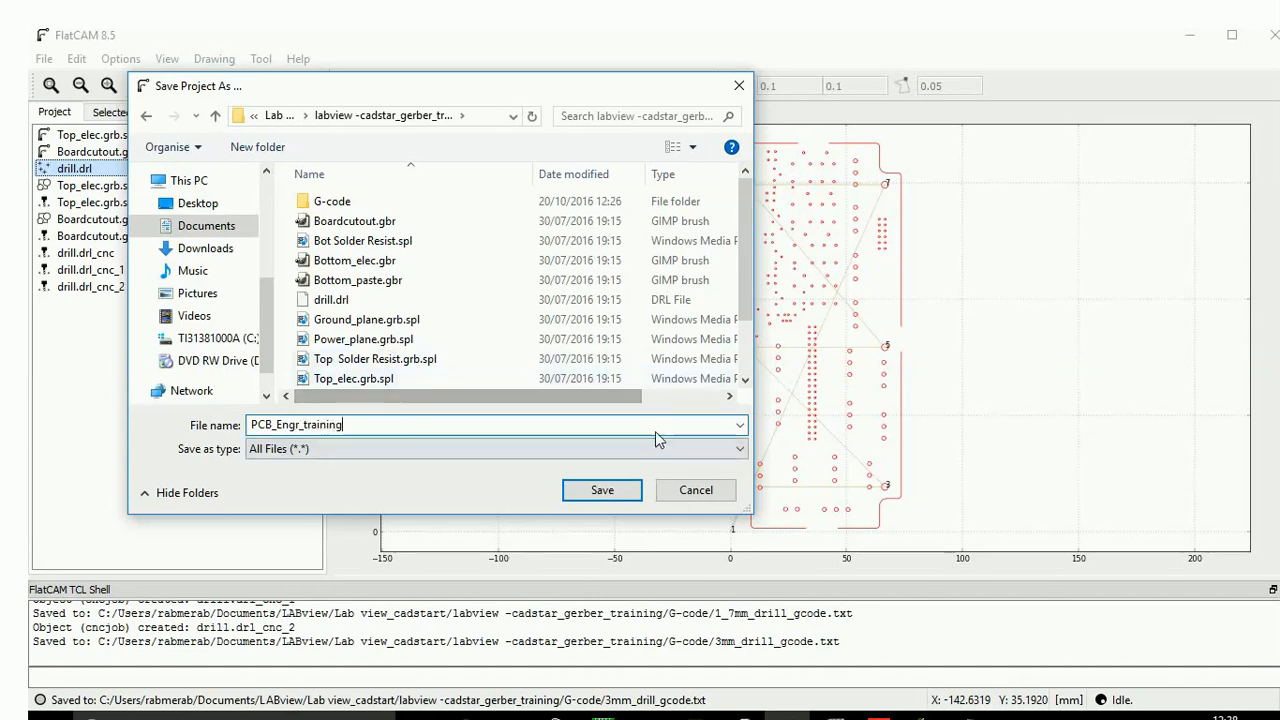
{"action": "left_click", "coordinate": [602, 490]}
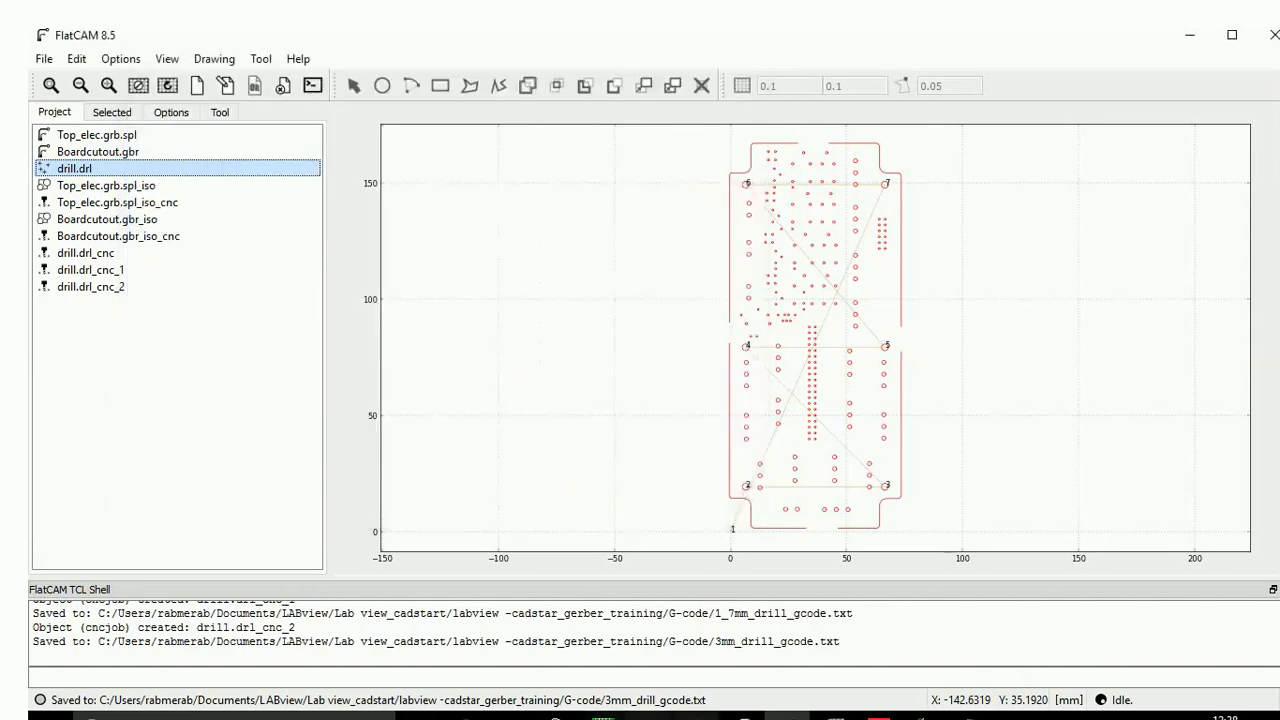
Switch to the G-code folder in File Explorer, review the exported top, border cutout and drill G-code files, and return to FlatCAM.
{"action": "left_click", "coordinate": [512, 712]}
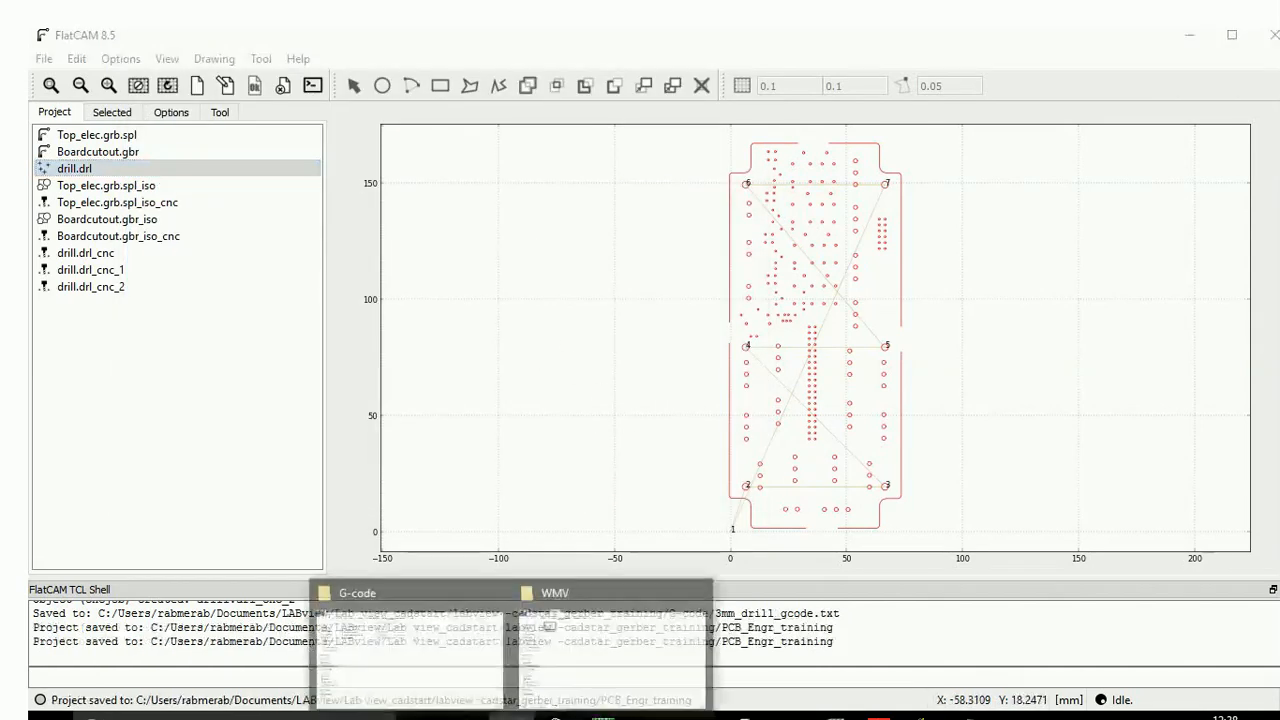
{"action": "left_click", "coordinate": [400, 660]}
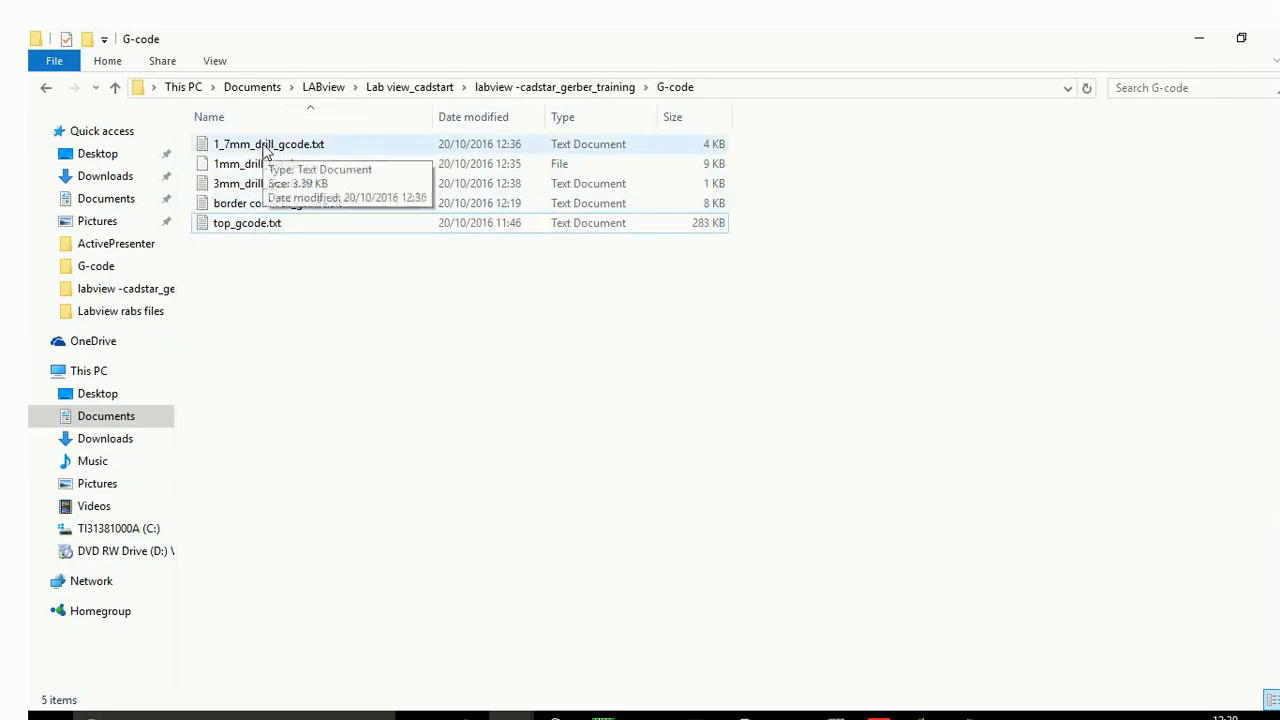
{"action": "left_click", "coordinate": [258, 225]}
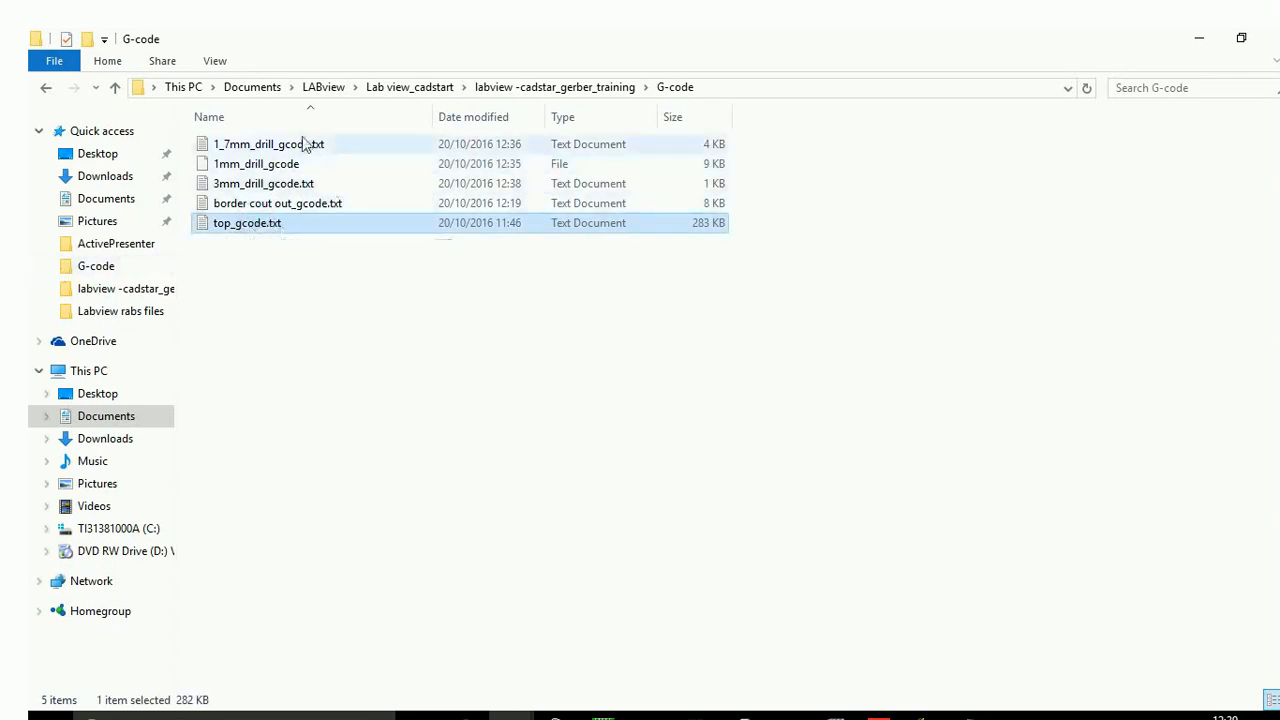
{"action": "left_click", "coordinate": [296, 213]}
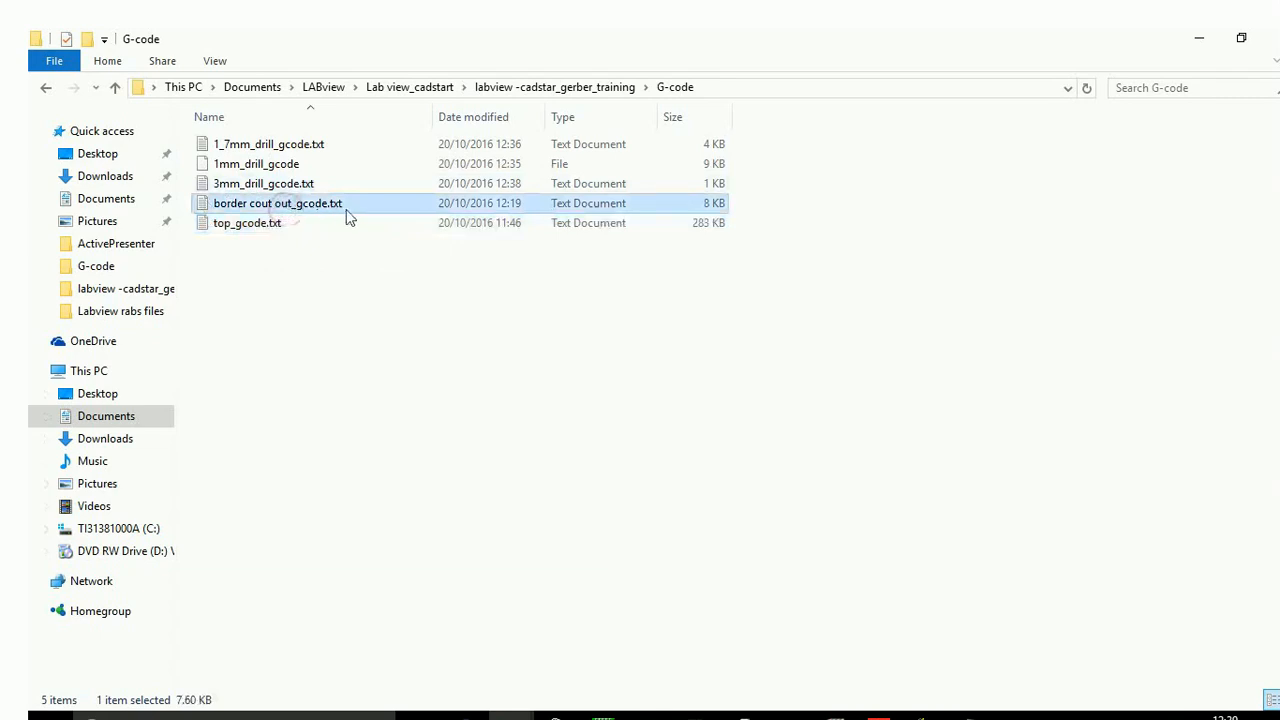
{"action": "left_click", "coordinate": [256, 147]}
{"action": "left_click", "coordinate": [256, 169]}
{"action": "left_click", "coordinate": [256, 186]}
{"action": "left_click", "coordinate": [256, 147]}
{"action": "left_click", "coordinate": [256, 170]}
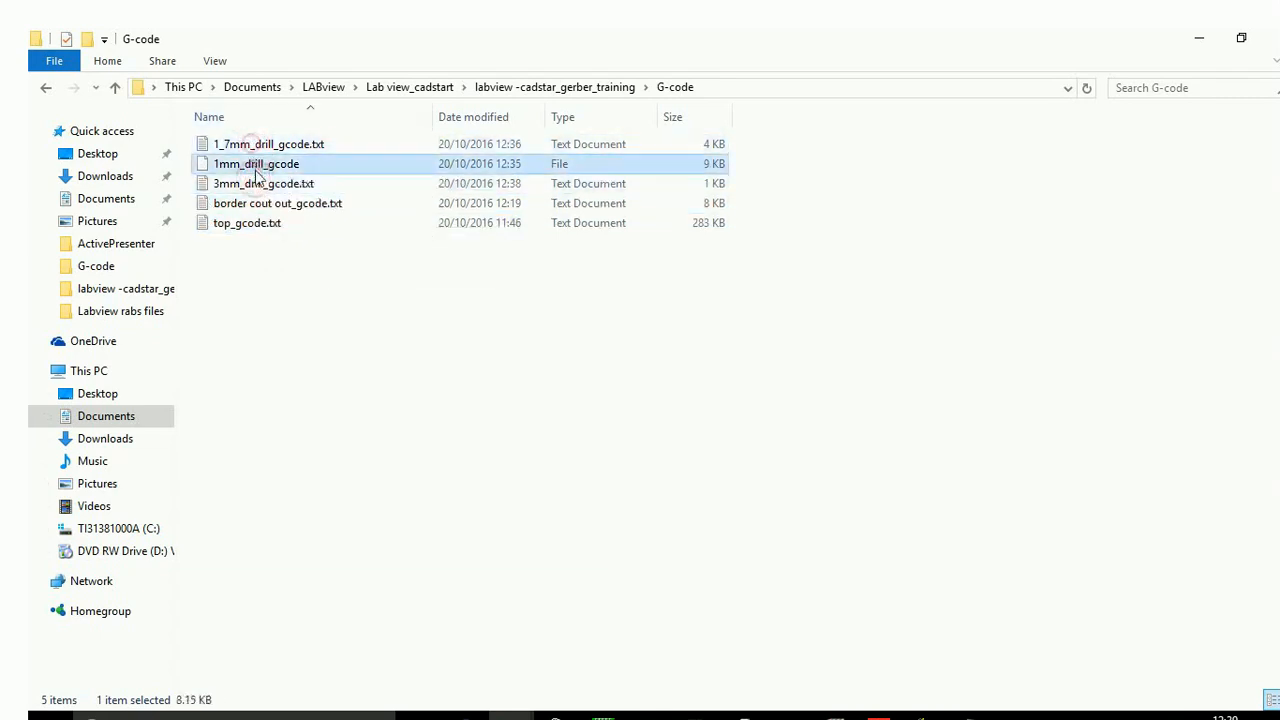
{"action": "left_click", "coordinate": [256, 185]}
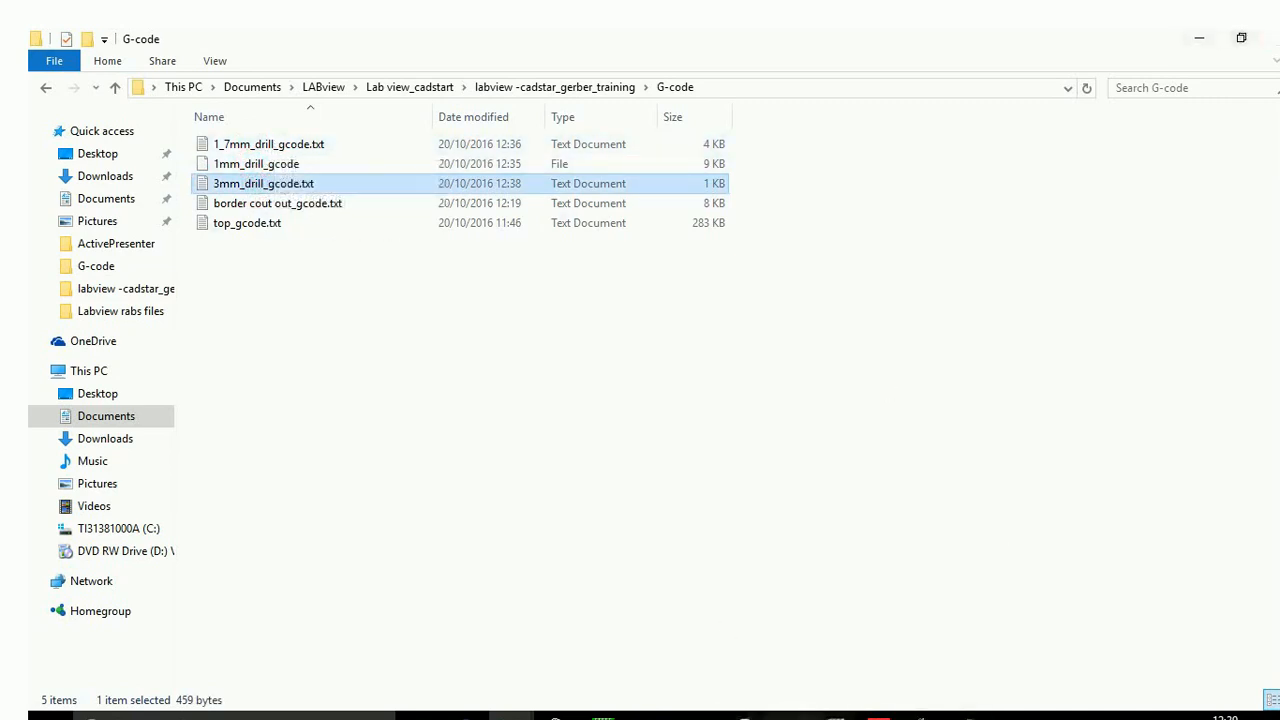
{"action": "left_click", "coordinate": [787, 716]}
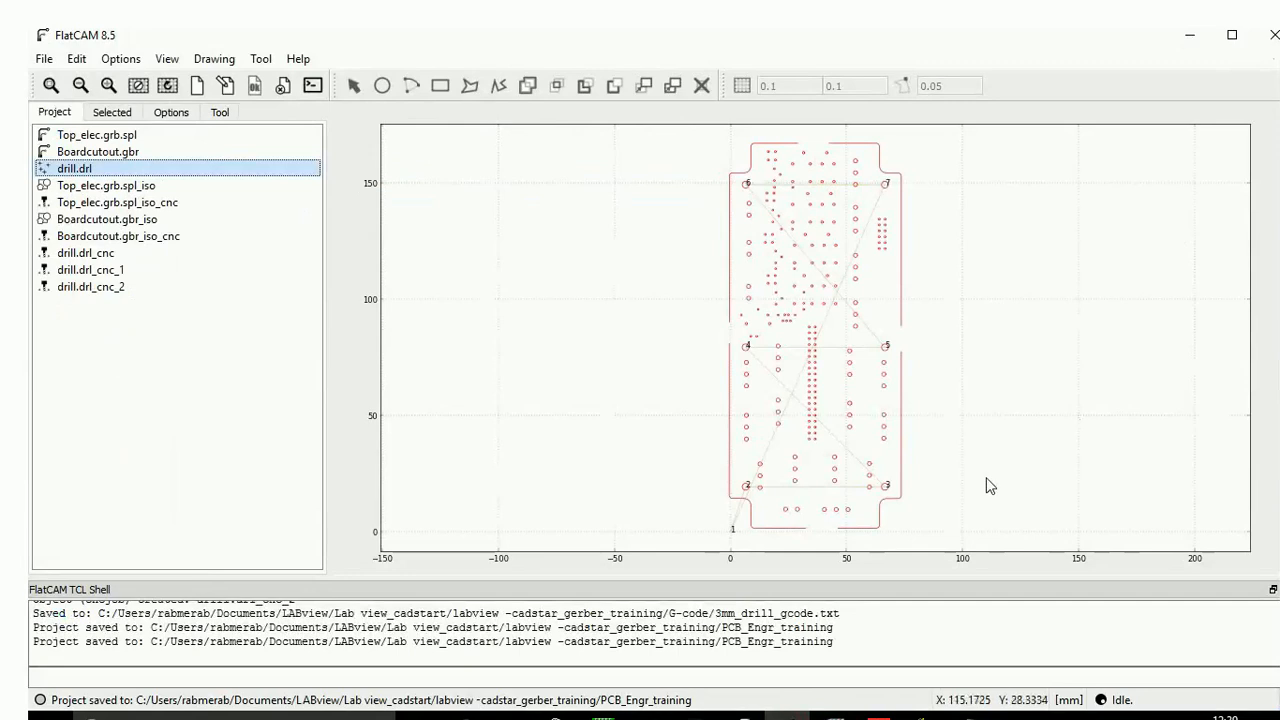